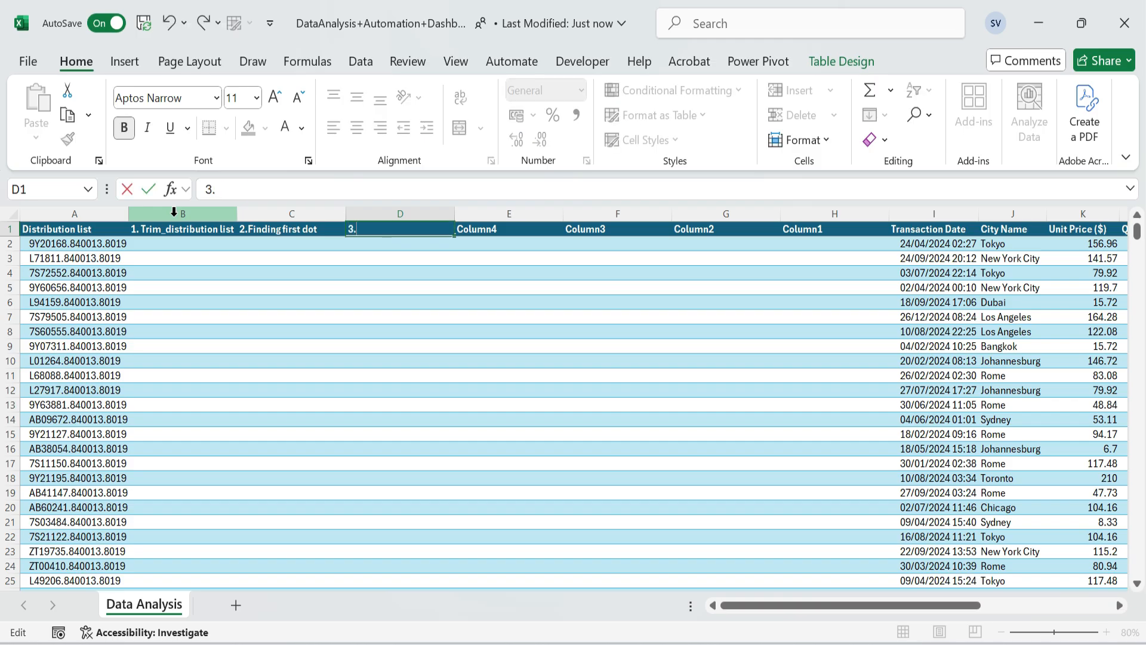
Name the headers in D1 to H1 "3.Finding Scond dot", "4. Acct1", "5.Acct2", "6. Matchwith" and "7. Flag"
key(Tab)
text(4. A)
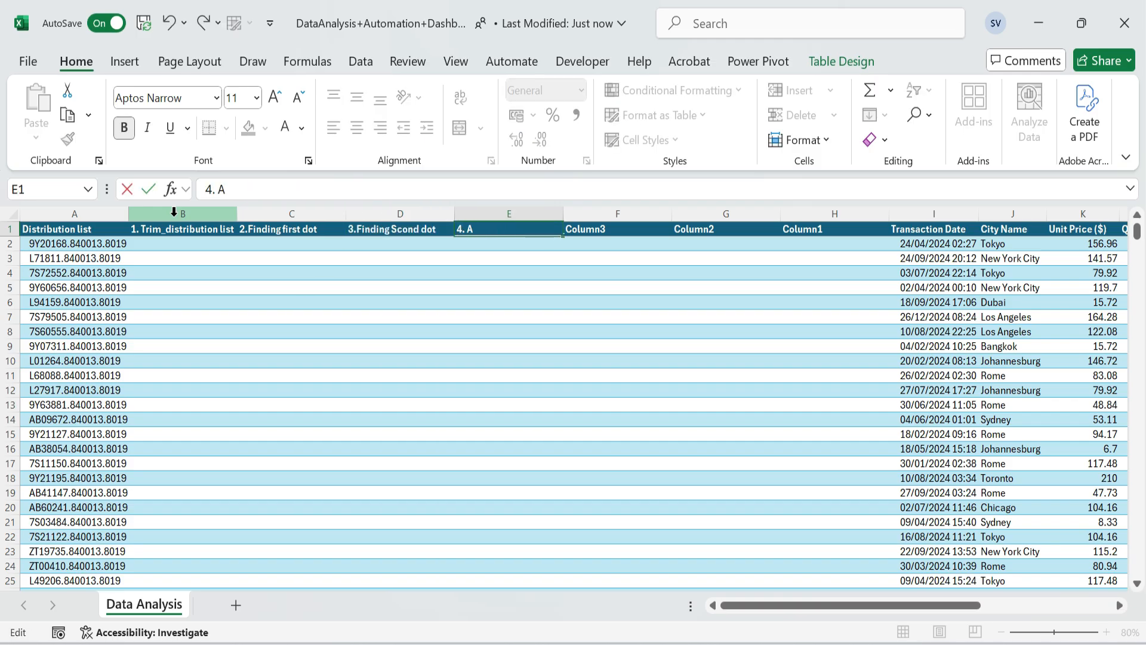
text(cct1)
key(Tab)
text(5.Acct2)
key(Tab)
text(6. Matchwith)
key(Tab)
text(7. Flag)
key(ctrl+Return)
Format the header cells B1:H1 with a yellow fill and black font colour
drag(173, 211, 834, 229)
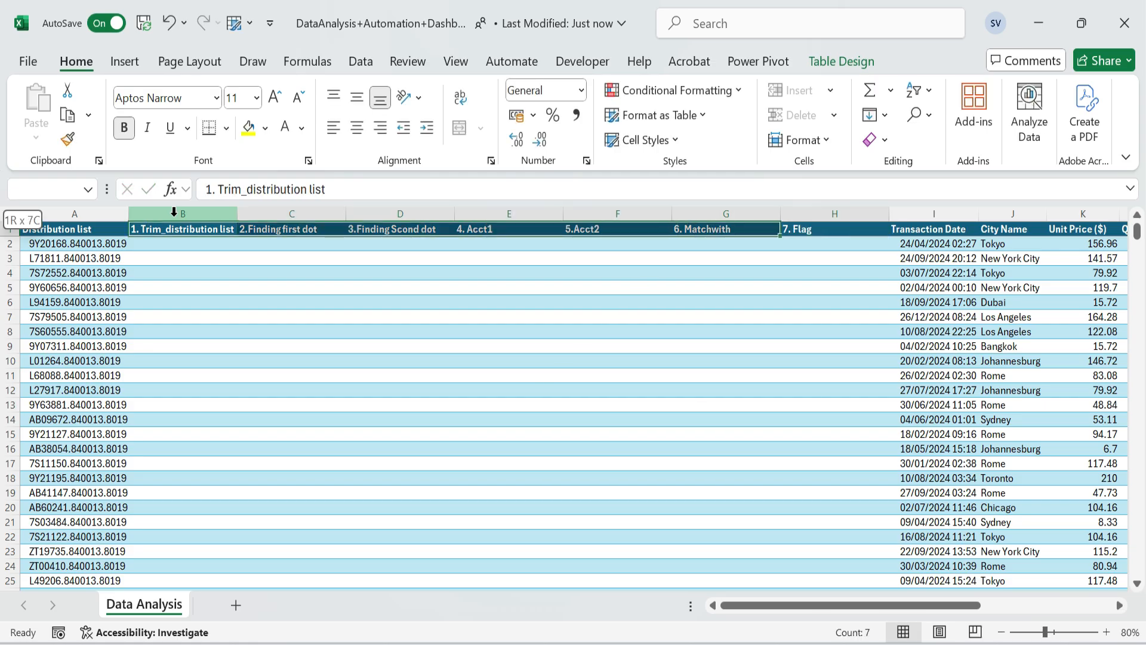
click(250, 136)
click(301, 127)
click(317, 191)
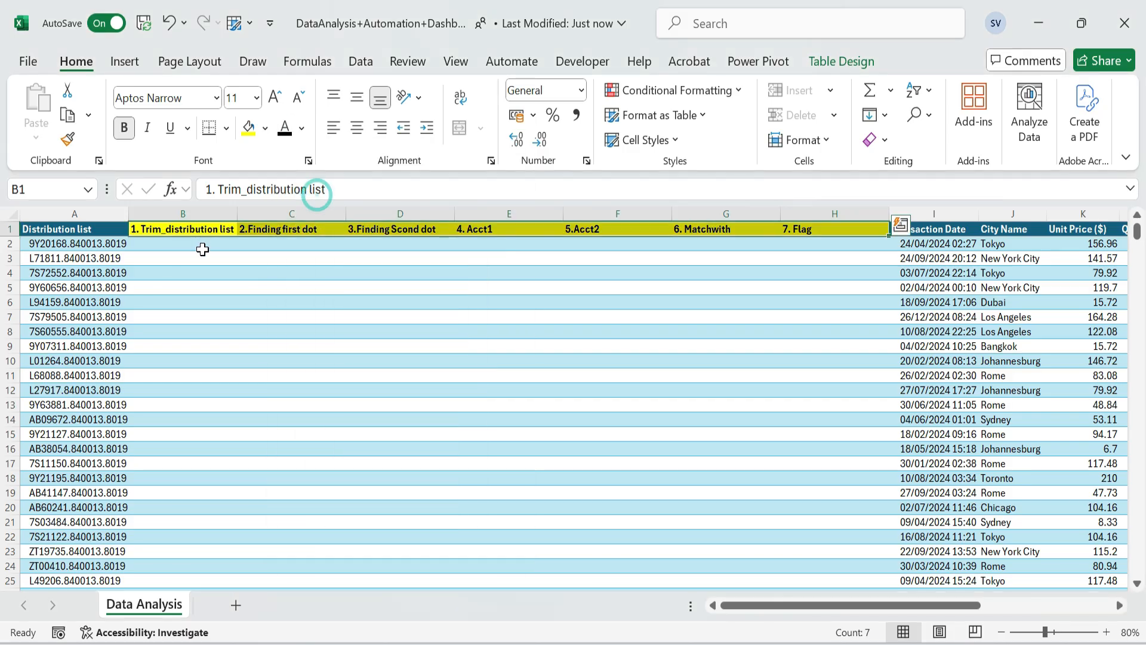
Enter a TRIM formula in B2 that removes extra spaces from the row's Distribution list value
click(202, 249)
text(=Tri)
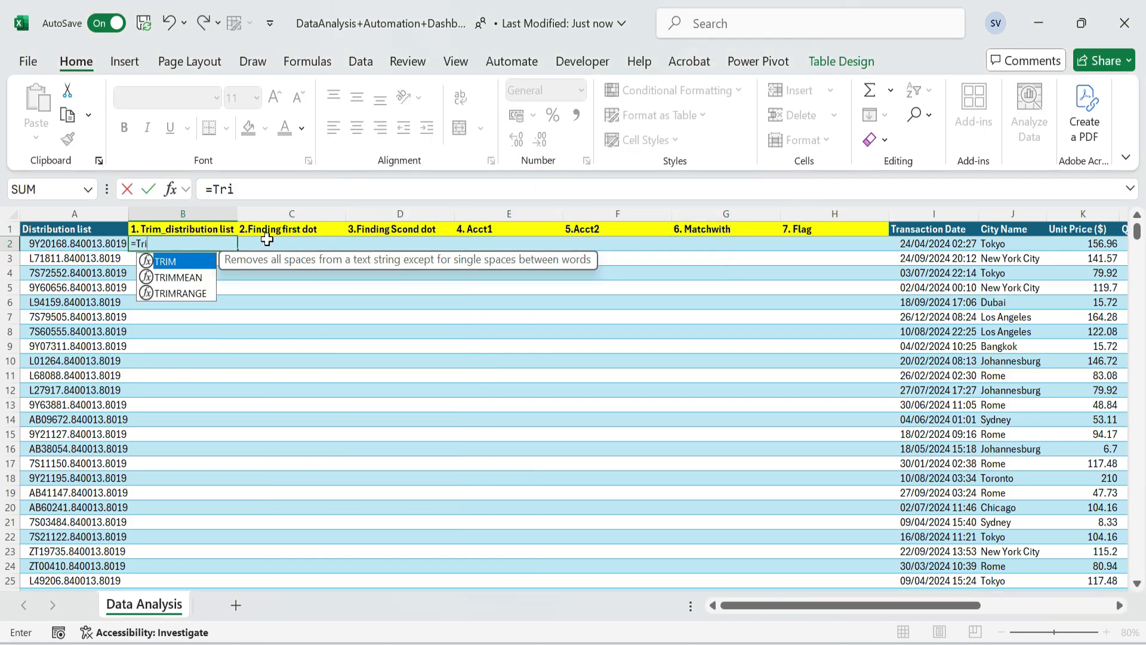
key(Tab)
key(Left)
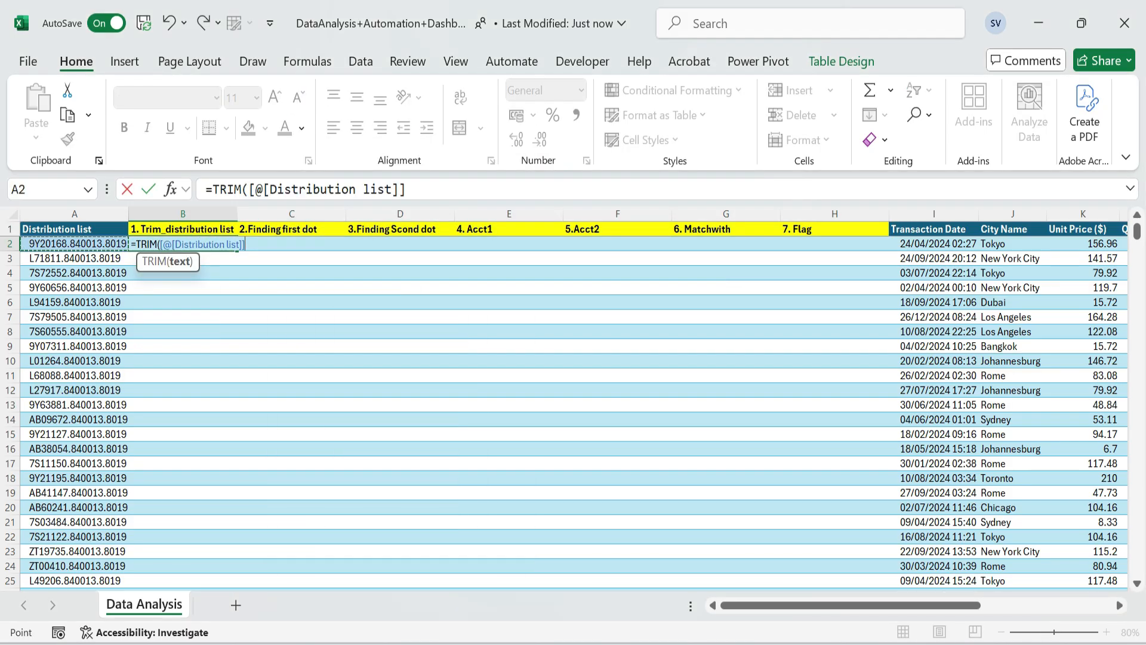
key(Return)
Enter =SEARCH(".",[@[1. Trim_distribution list]],1) in C2 to locate the first dot
key(Up)
key(Right)
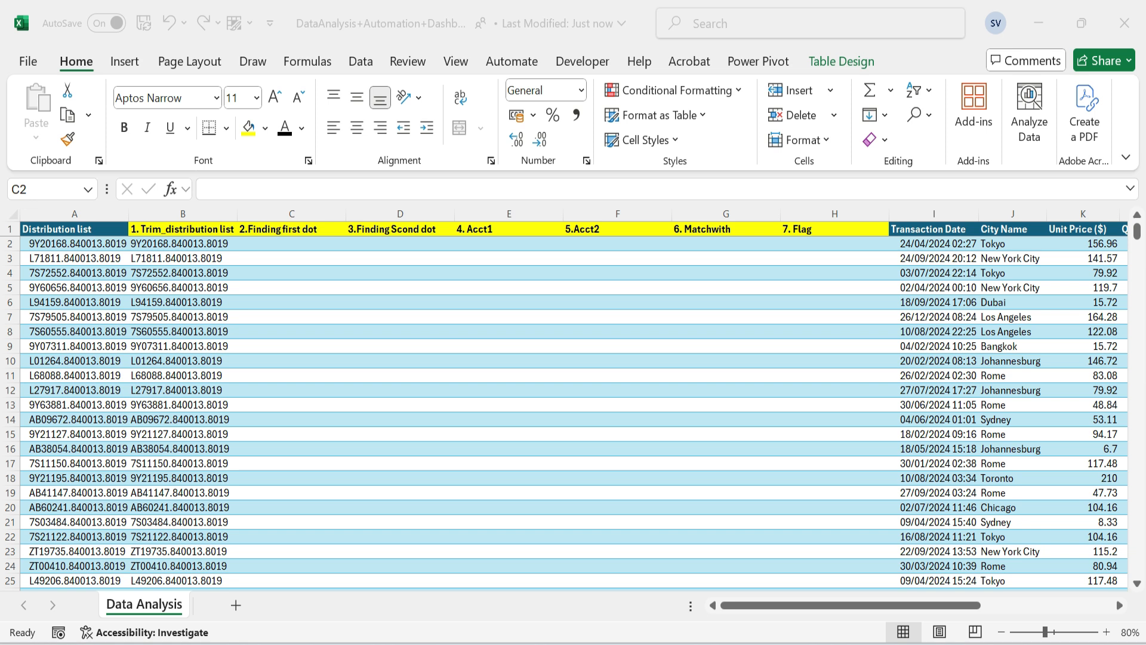
click(250, 244)
text(=ser)
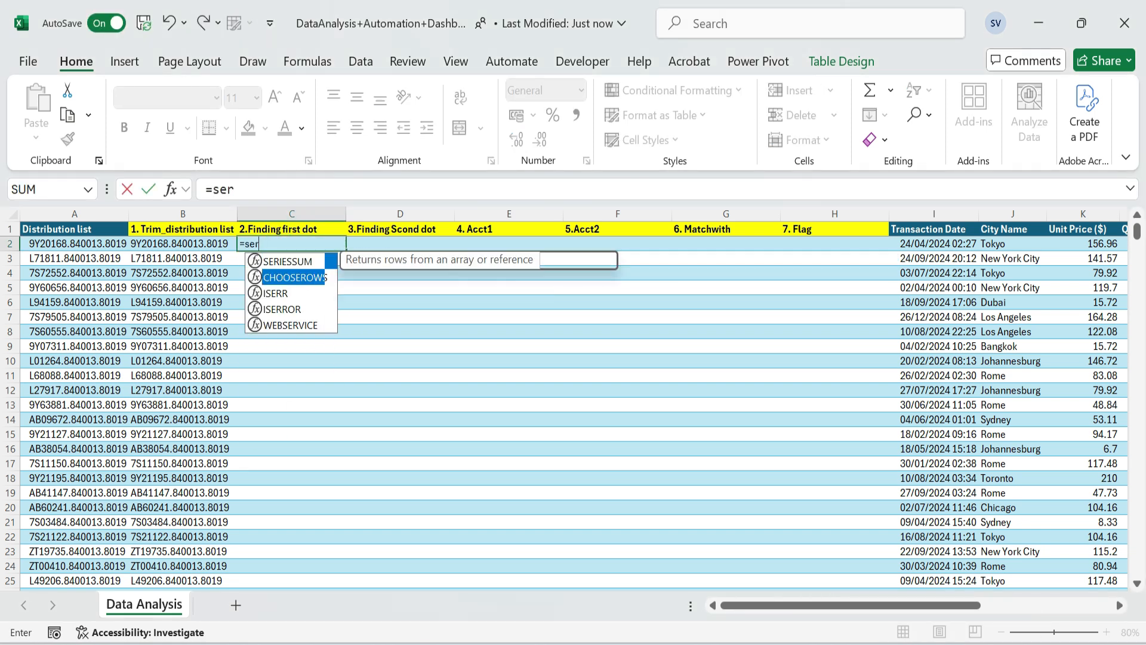
key(BackSpace)
key(Tab)
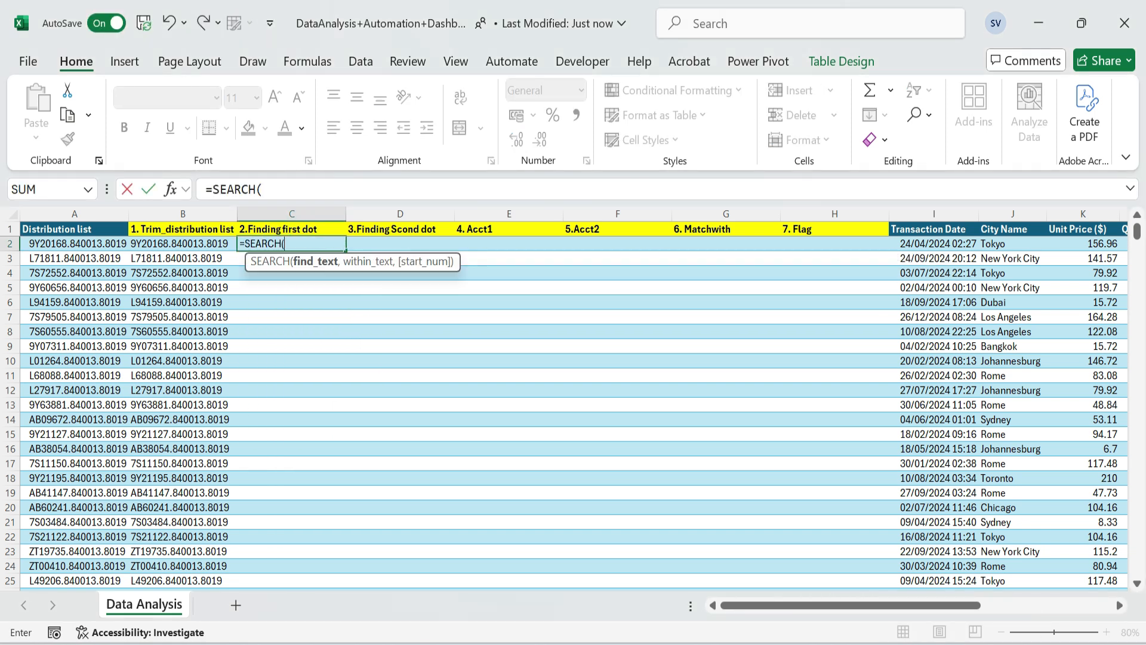
text(".",)
click(179, 242)
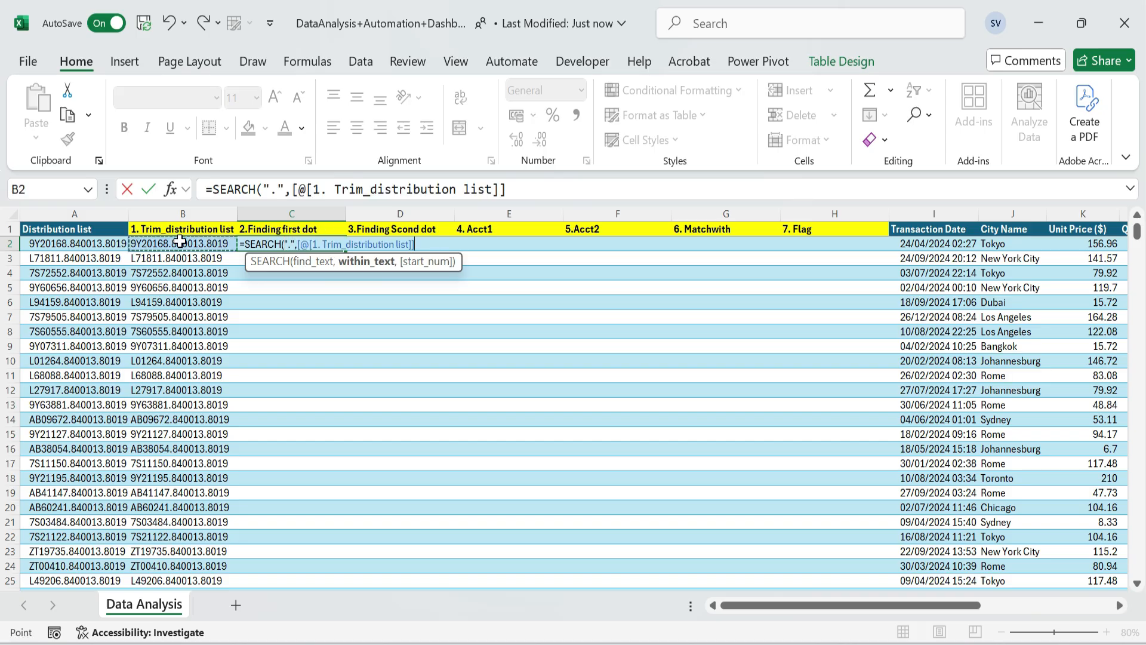
text(,)
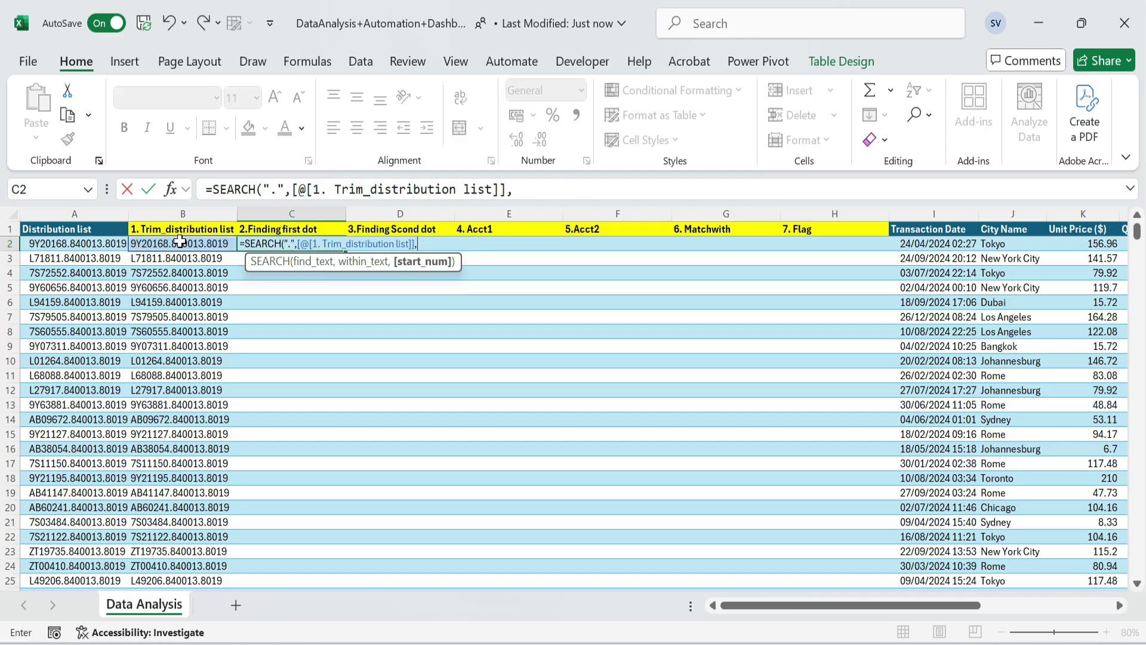
text(1))
key(Return)
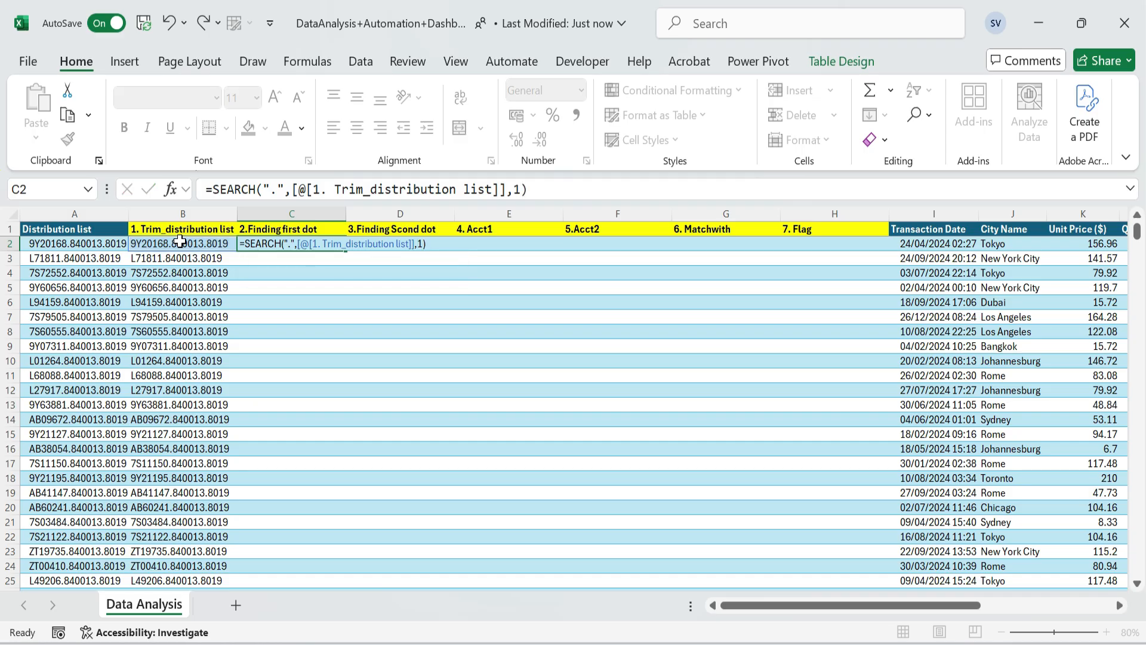
Enter a SEARCH formula in D2 for the "." in the trimmed text, starting at the first-dot position +1
key(Up)
key(Right)
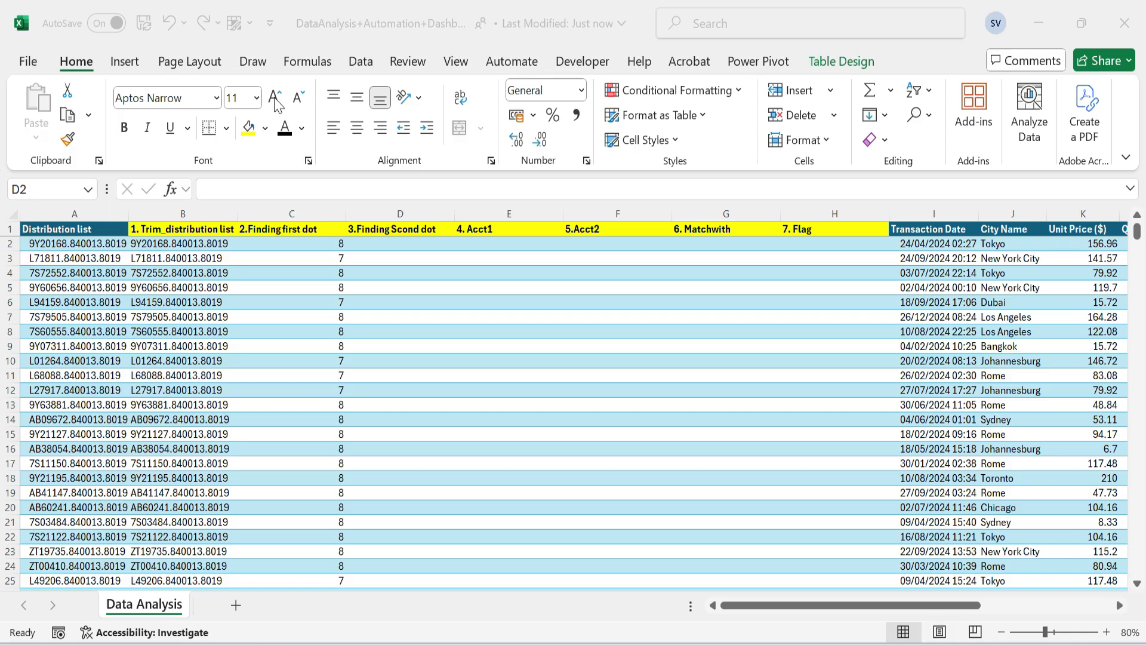
click(380, 242)
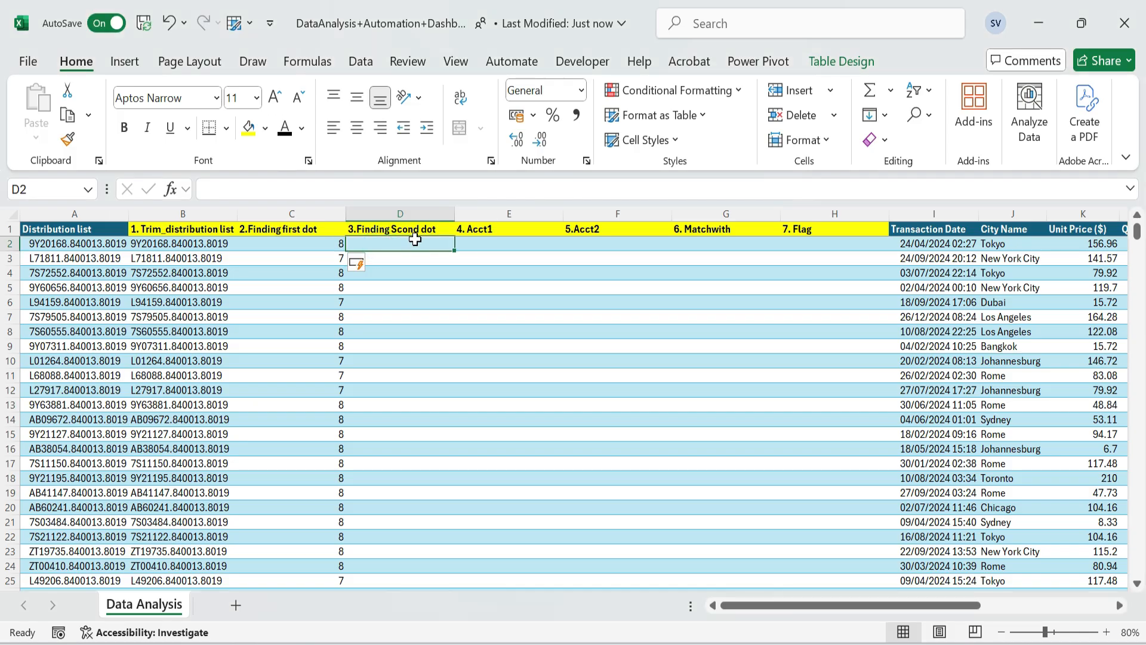
text(=s)
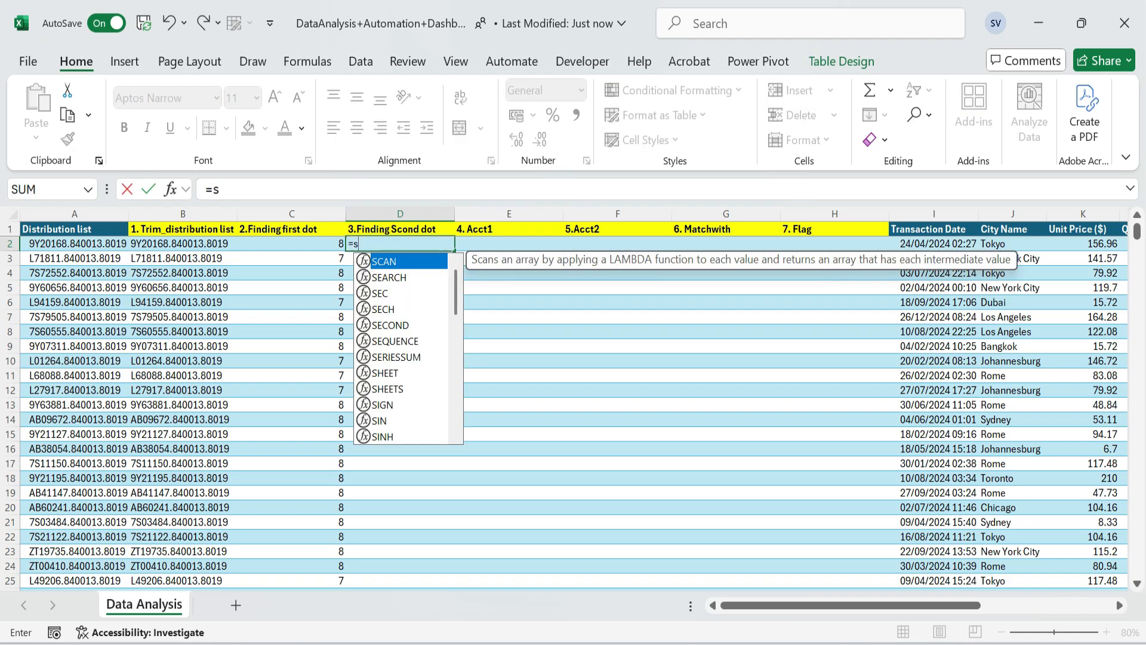
text(earch()
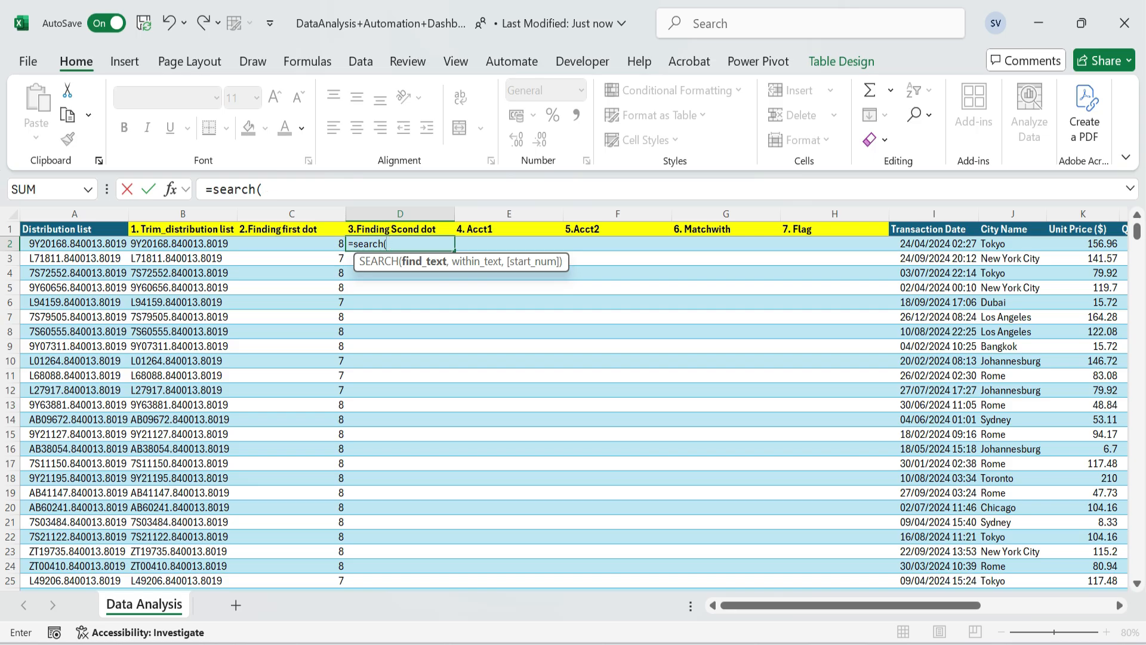
text(".",)
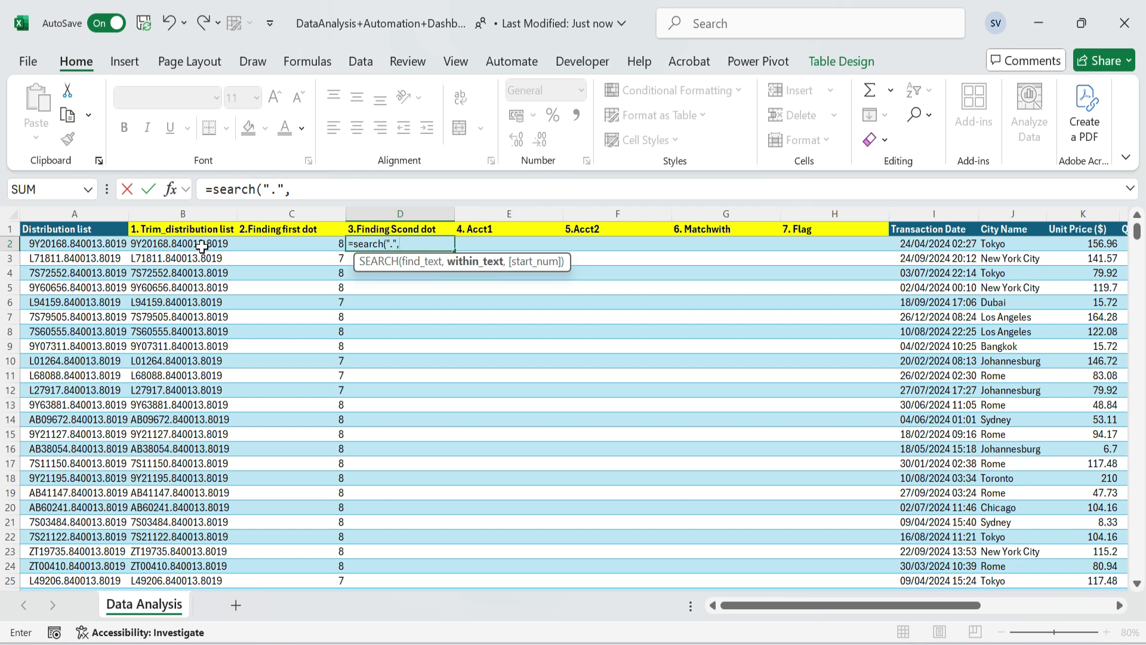
click(201, 245)
text(,)
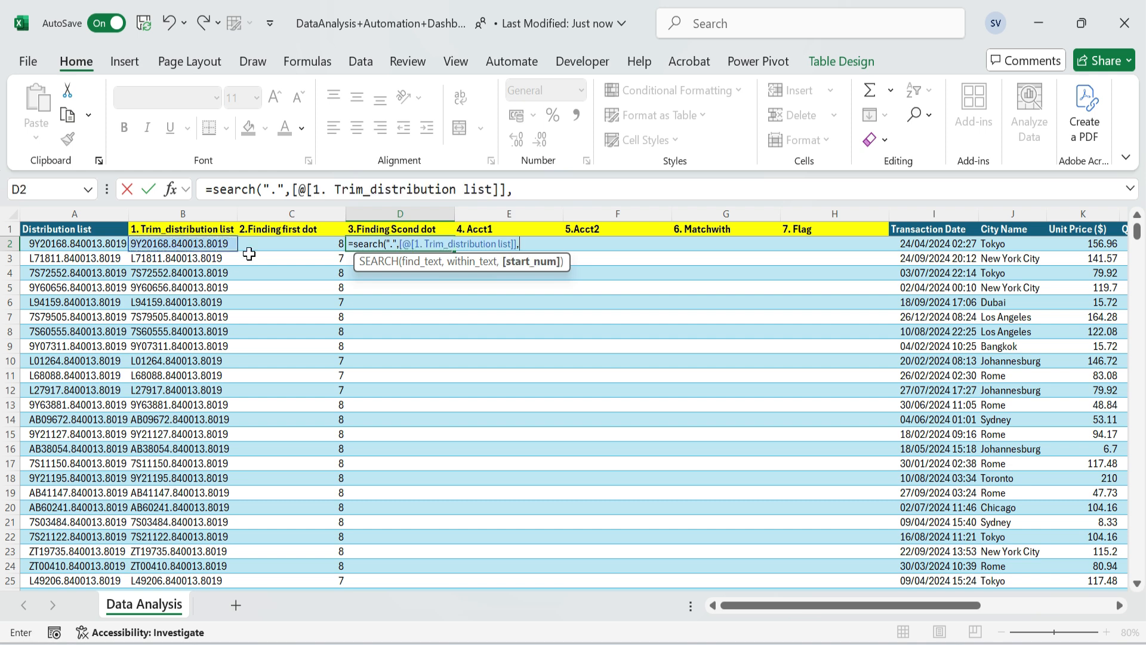
click(281, 241)
text(+1)
key(Return)
Enter =LEFT([@[1. Trim_distribution list]],[@[2.Finding first dot]]-1) in E2 to extract the first account code
key(Up)
key(Right)
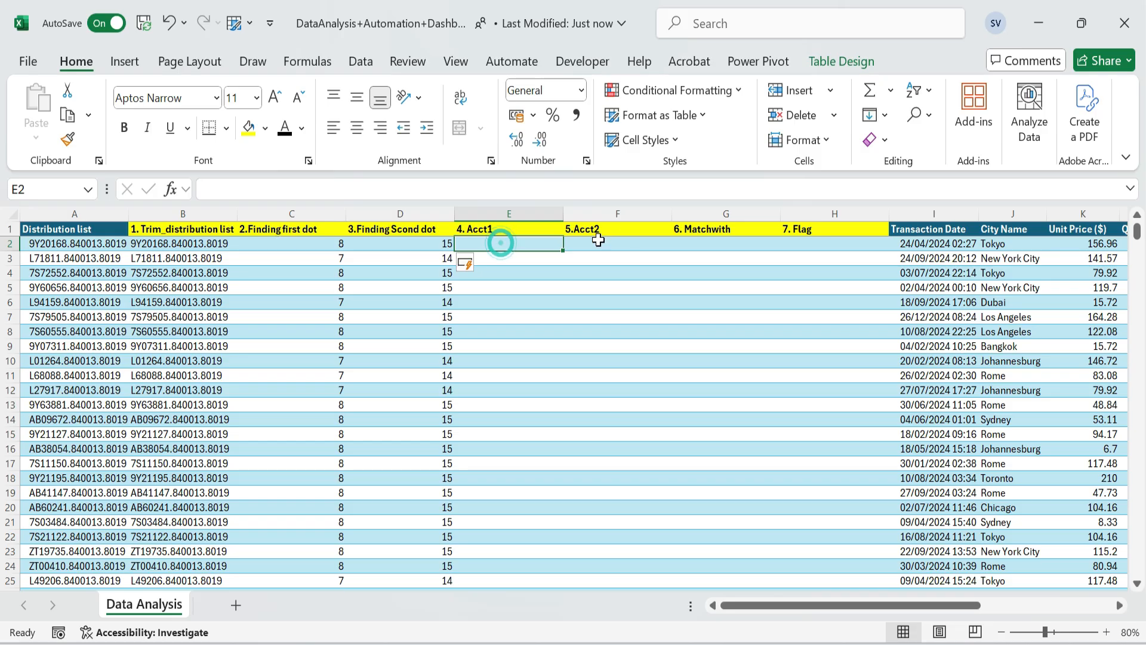
text(=left)
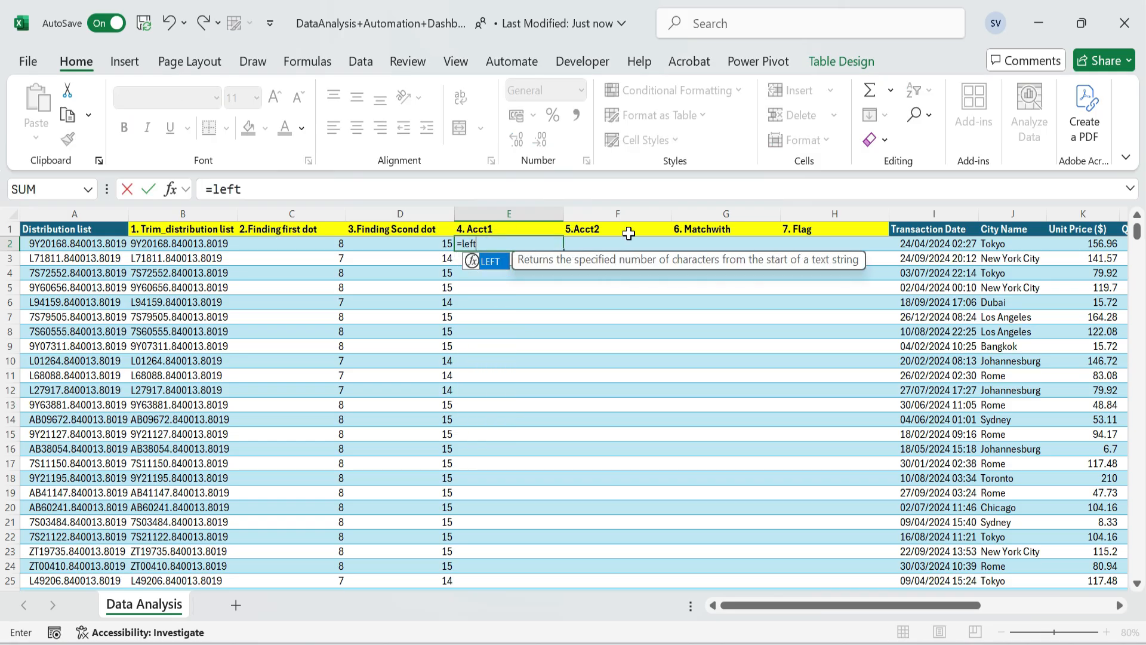
text(()
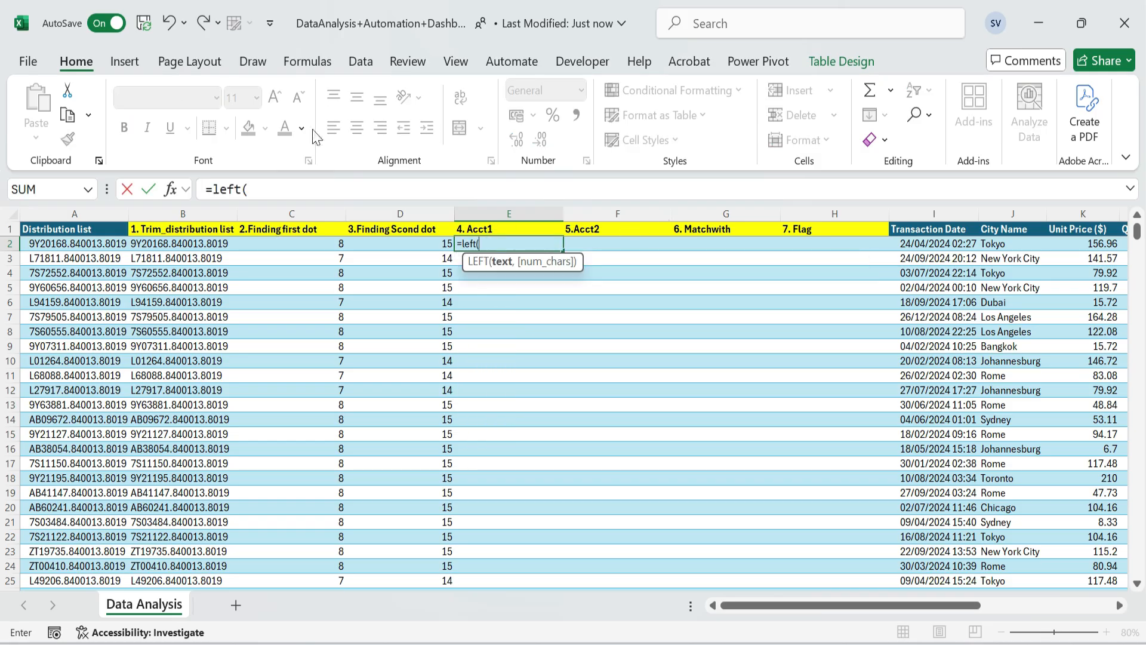
click(172, 244)
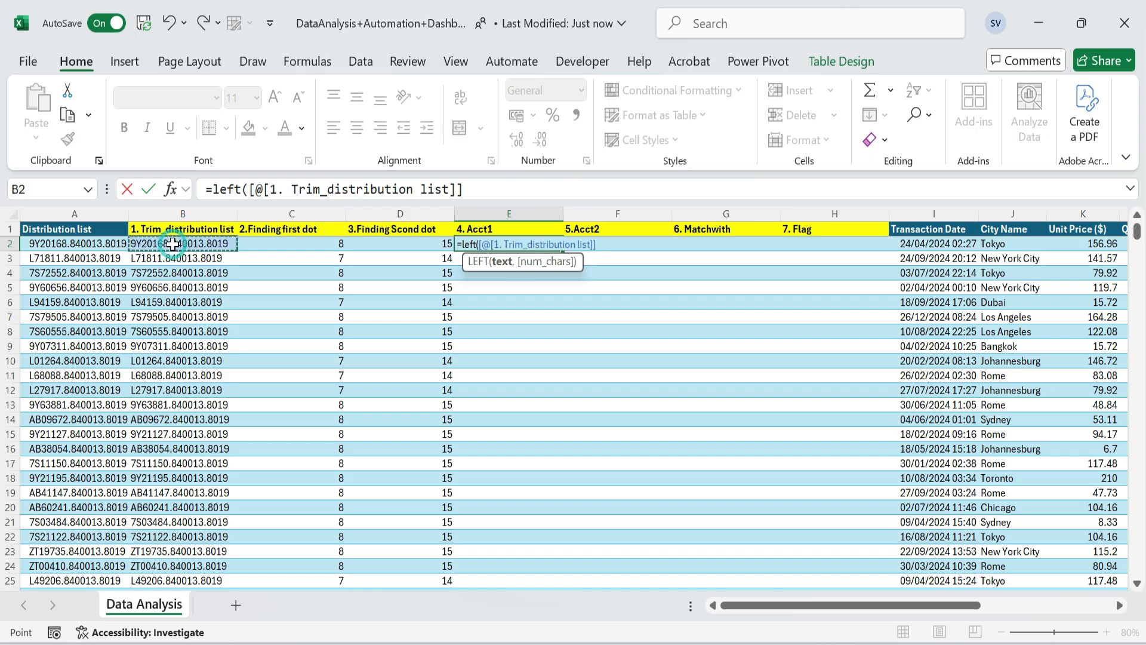
text(,)
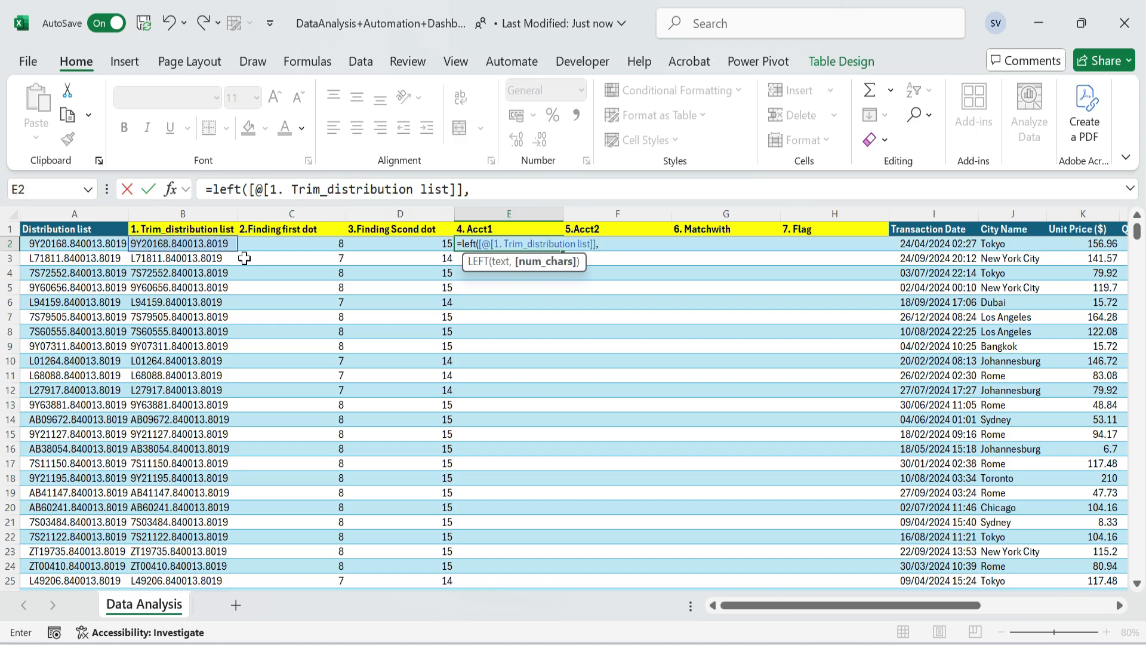
click(305, 243)
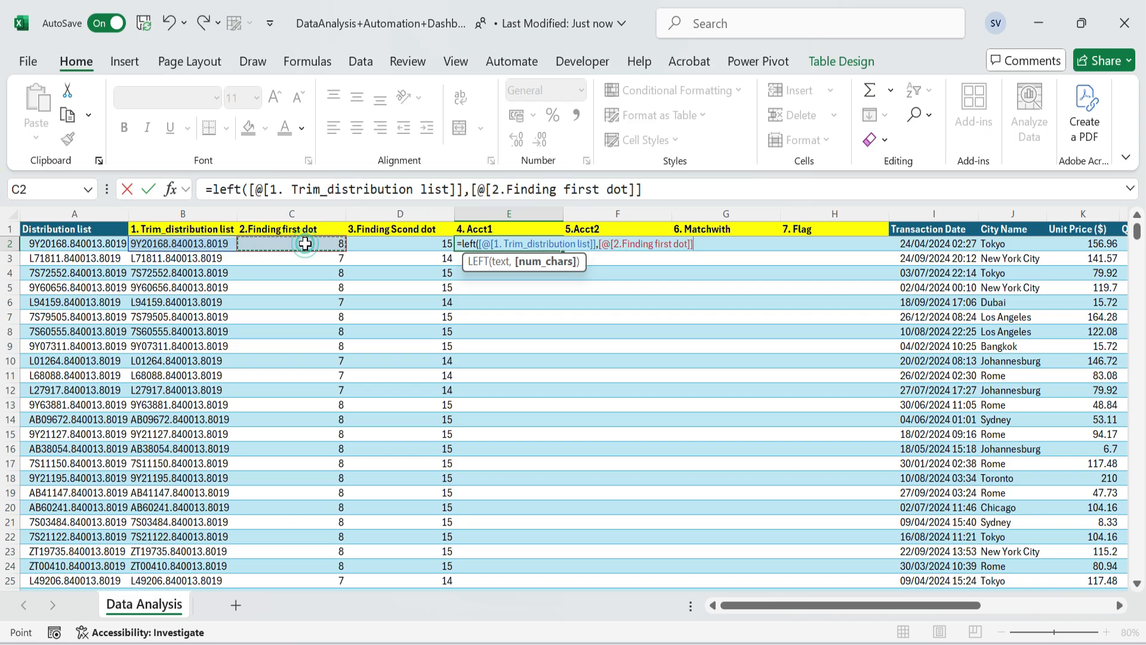
text(-1_))
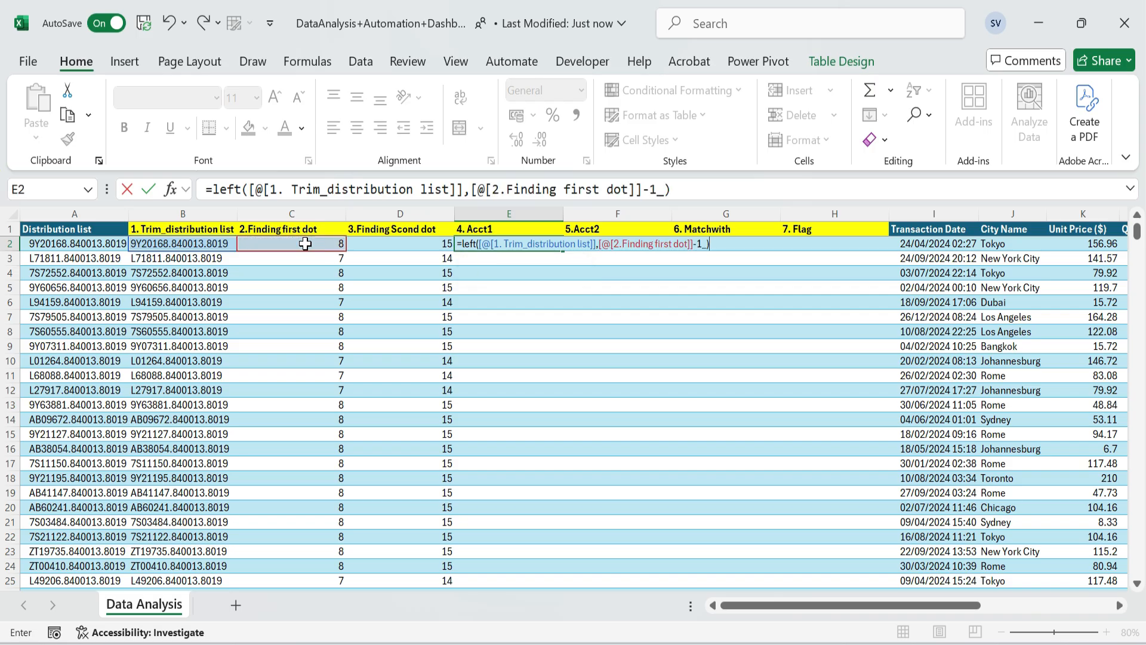
key(BackSpace)
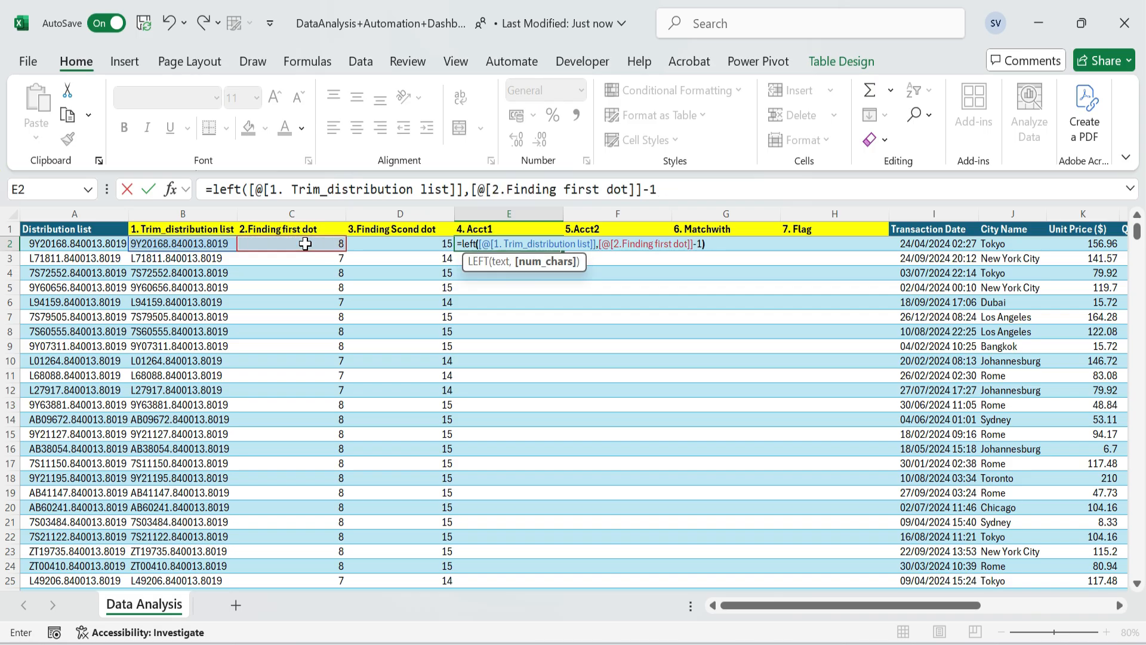
key(Return)
Enter a MID formula in F2 on the trimmed text, starting at first dot+1 with length second dot-first dot-1, and select G2
click(583, 242)
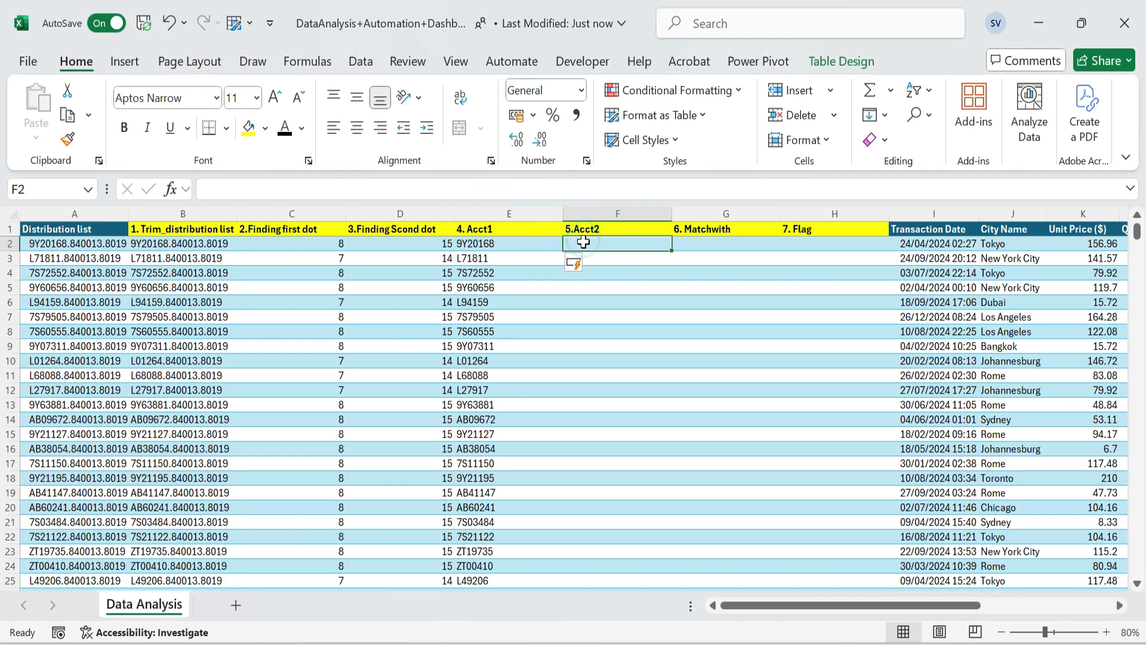
text(=)
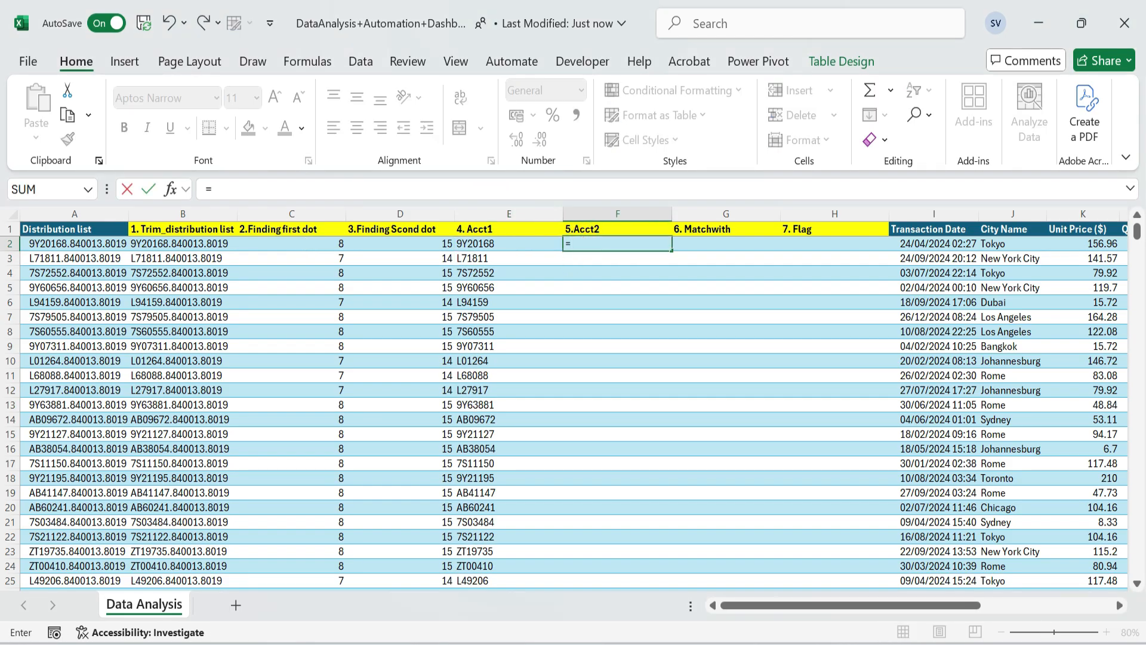
text(mid()
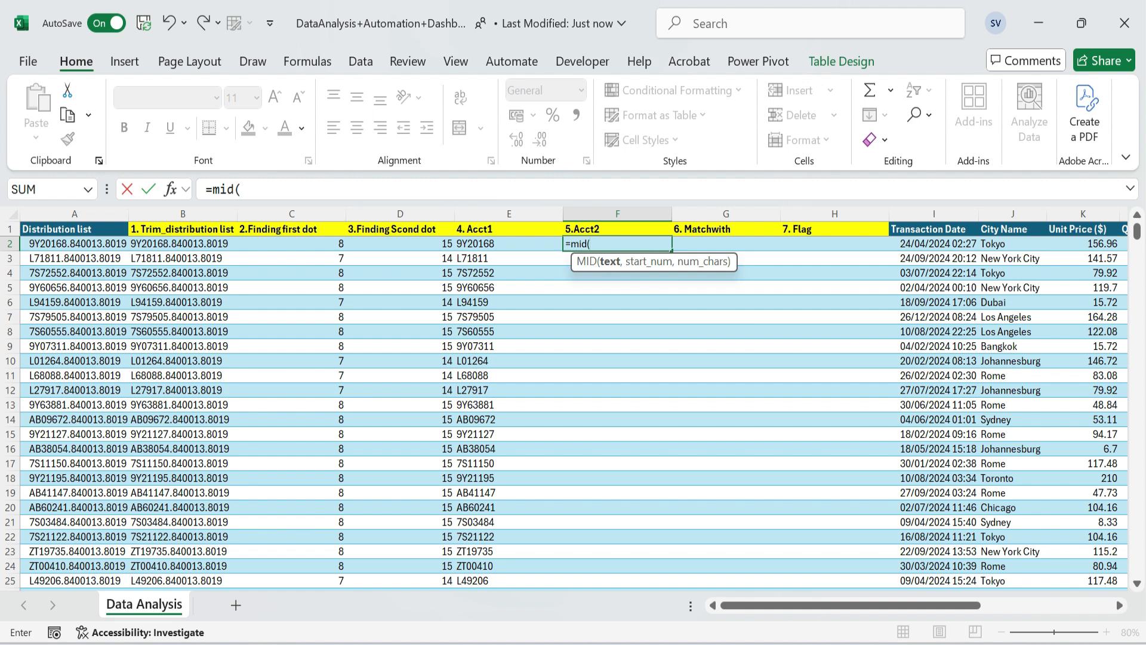
click(164, 240)
text(,)
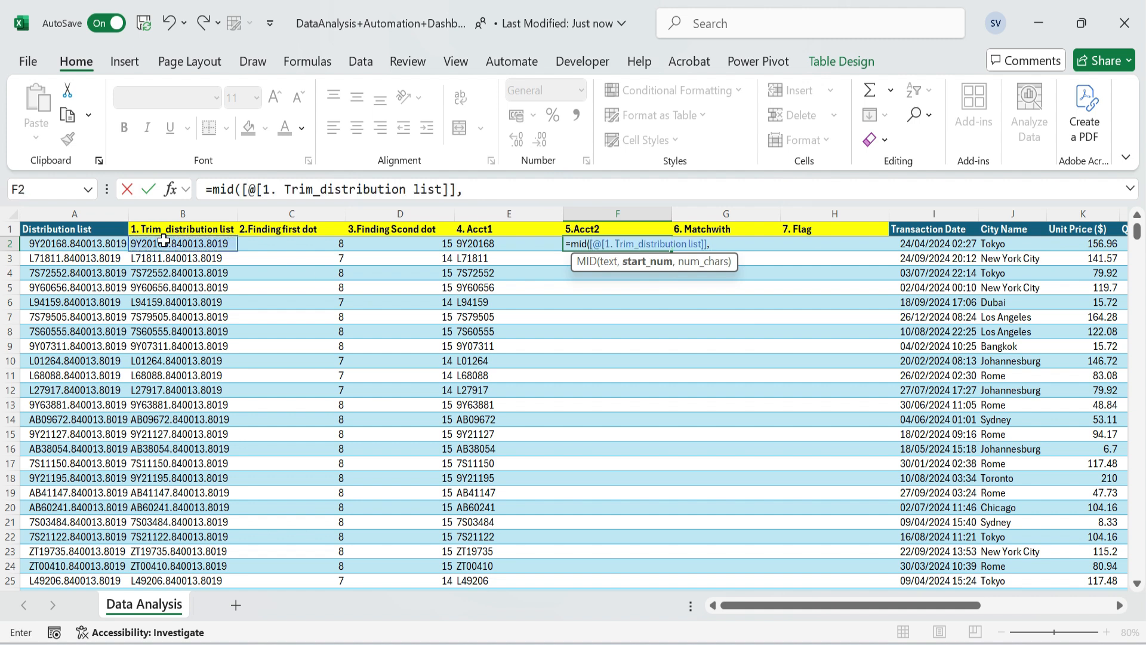
click(269, 243)
text(+)
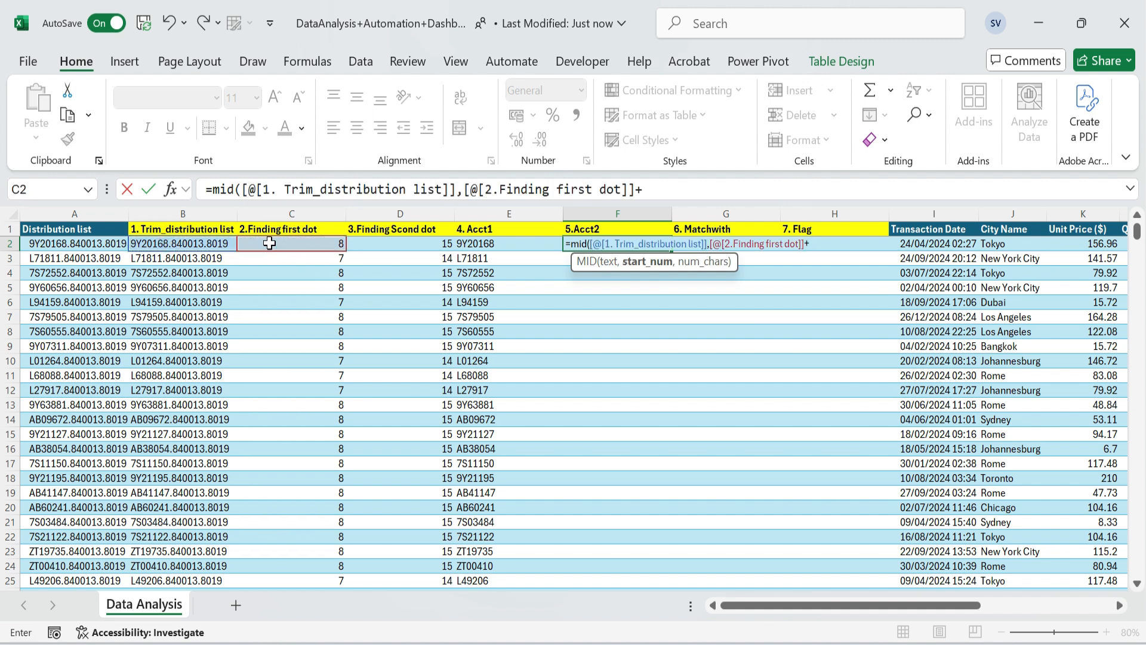
text(1,)
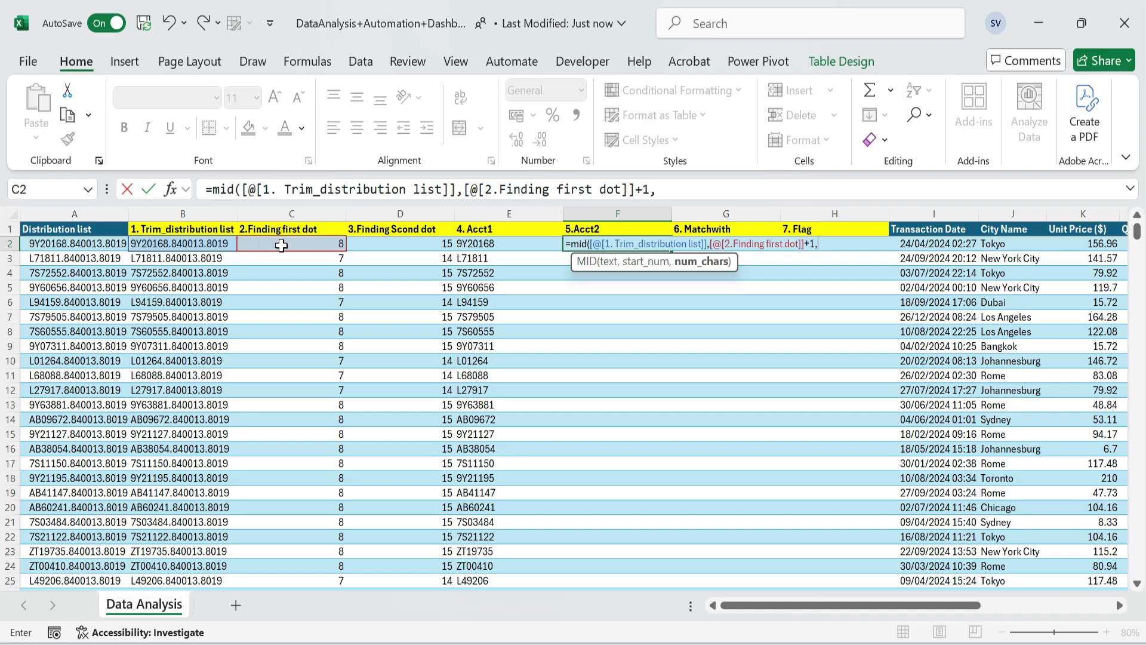
click(413, 244)
text(-)
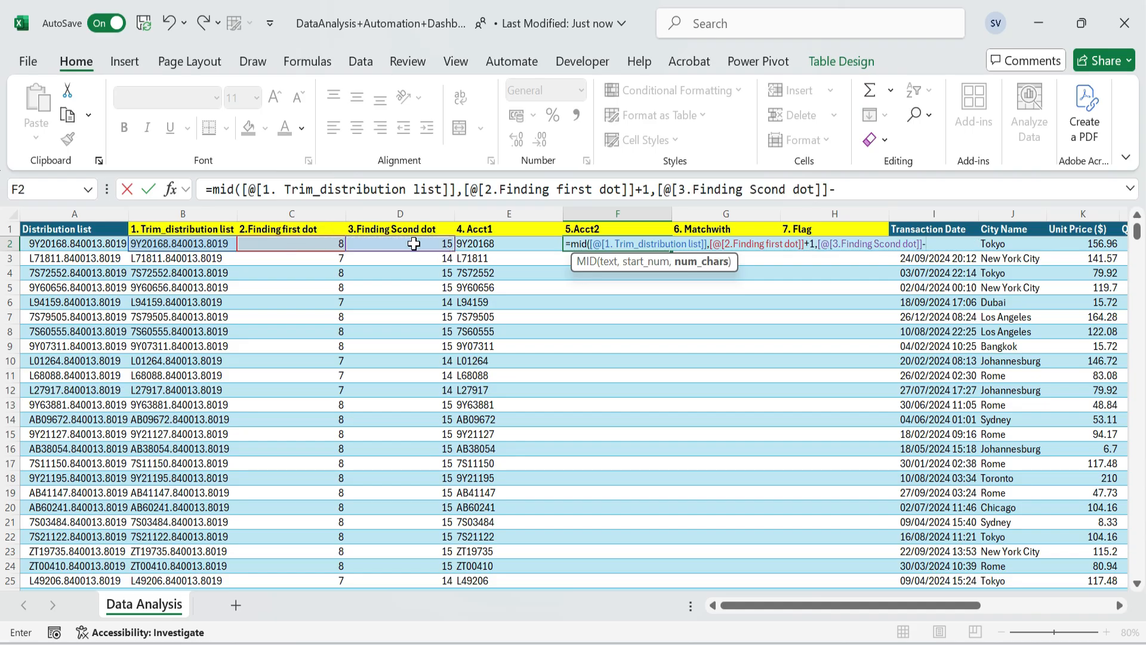
click(279, 244)
text(-1)
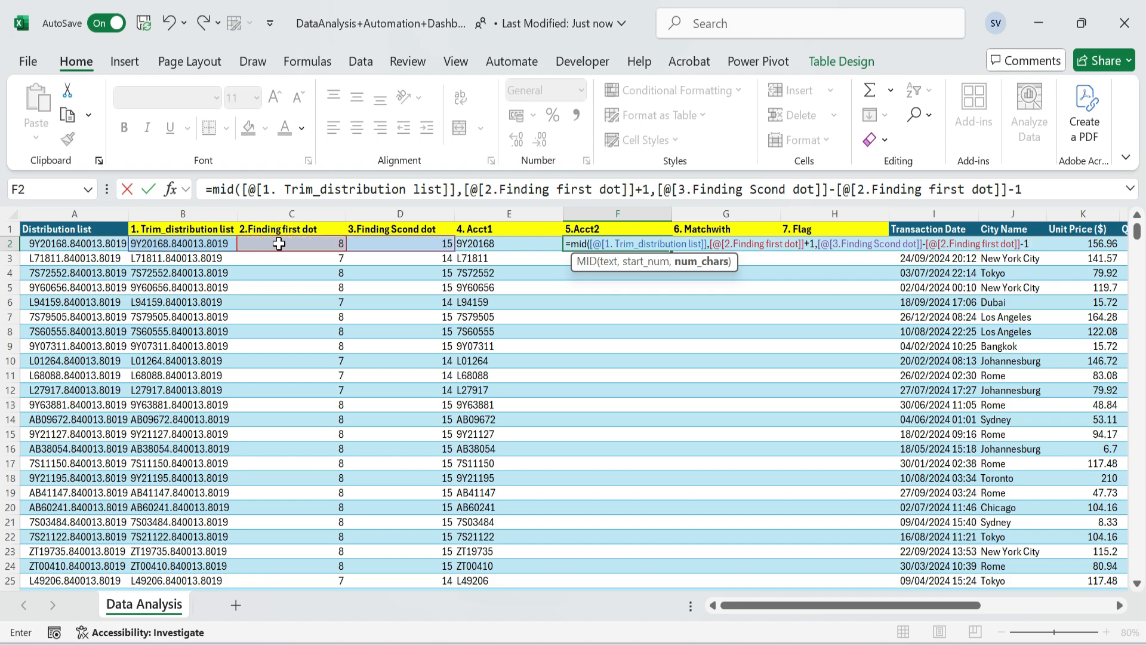
text())
key(Return)
key(Up)
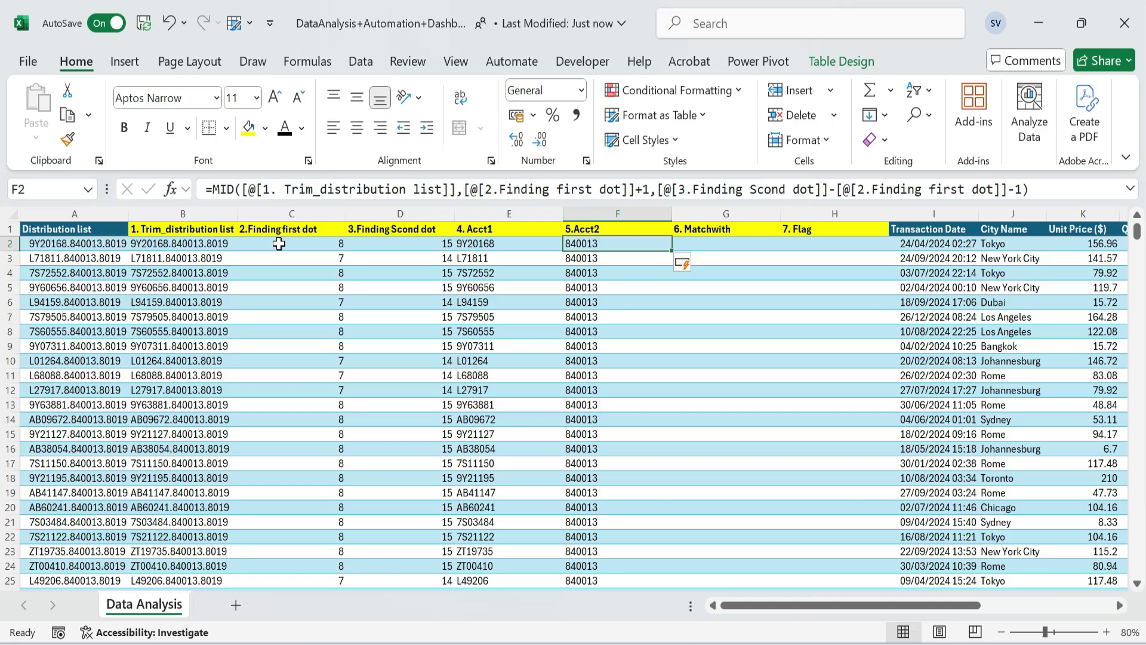
key(Right)
key(Up)
key(Down)
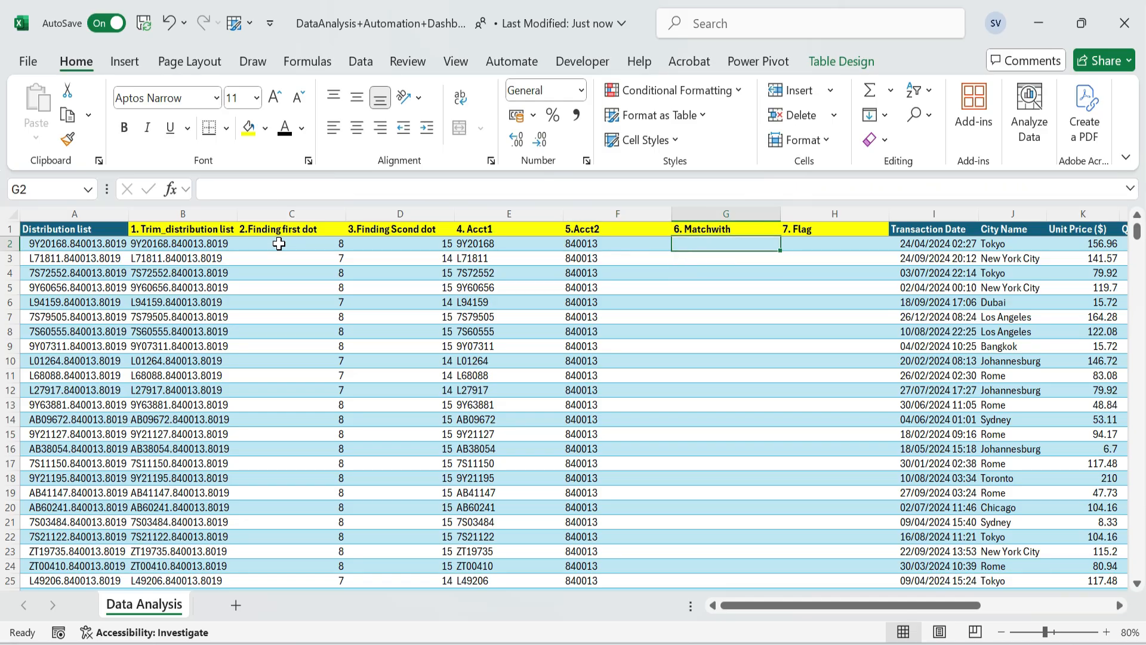
Enter =VLOOKUP([@[5.Acct2]],$P$3:$P$4,0,1) in G2 under 6. Matchwith to look up the second account in the distribution number list
text(=vloo)
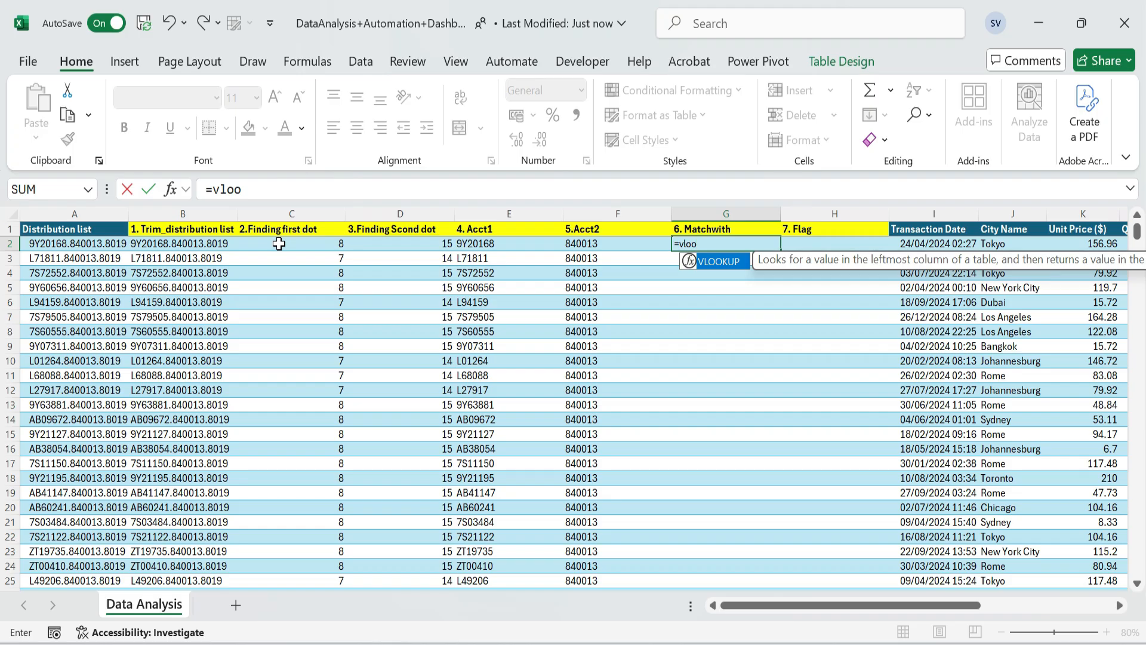
key(Tab)
click(588, 245)
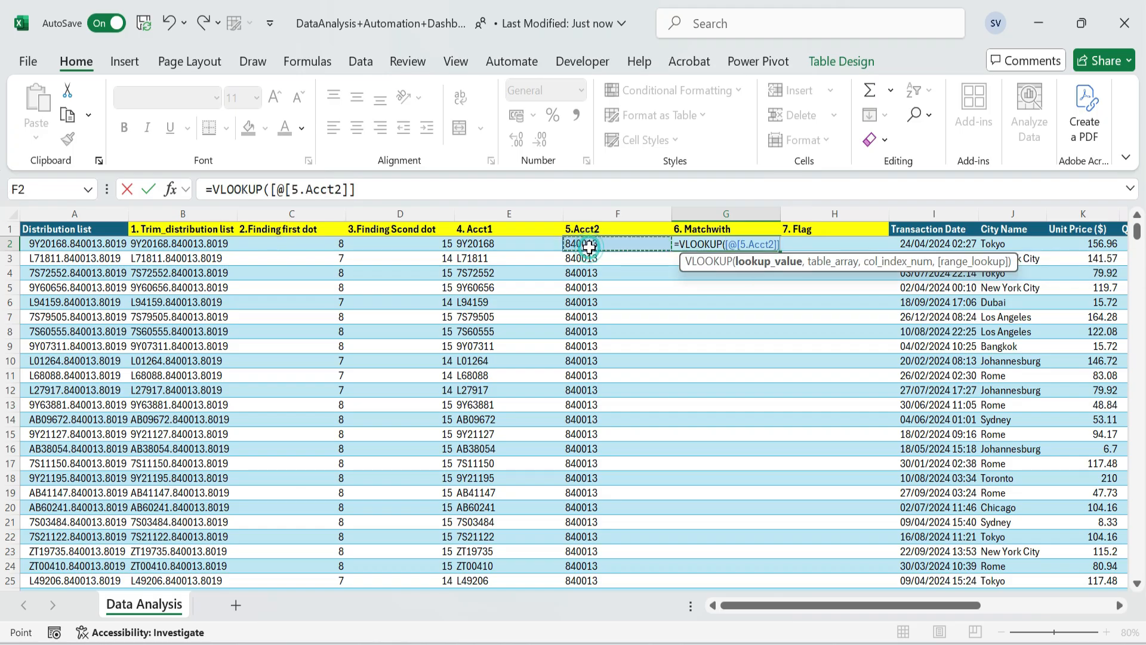
text(,)
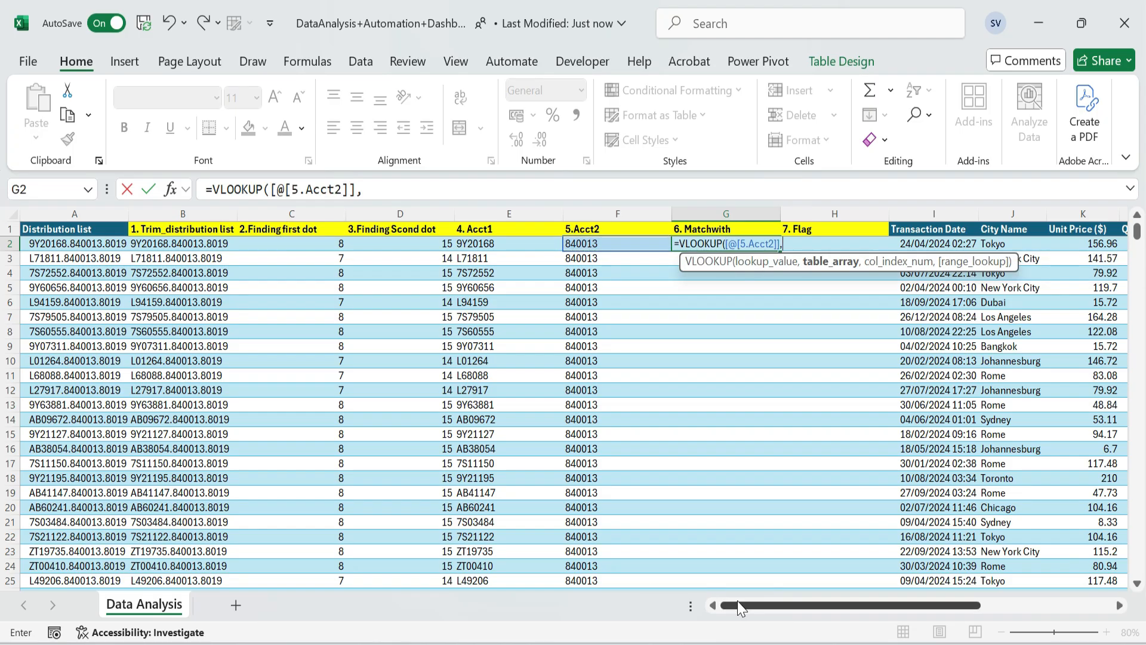
drag(759, 605, 890, 613)
drag(847, 258, 852, 273)
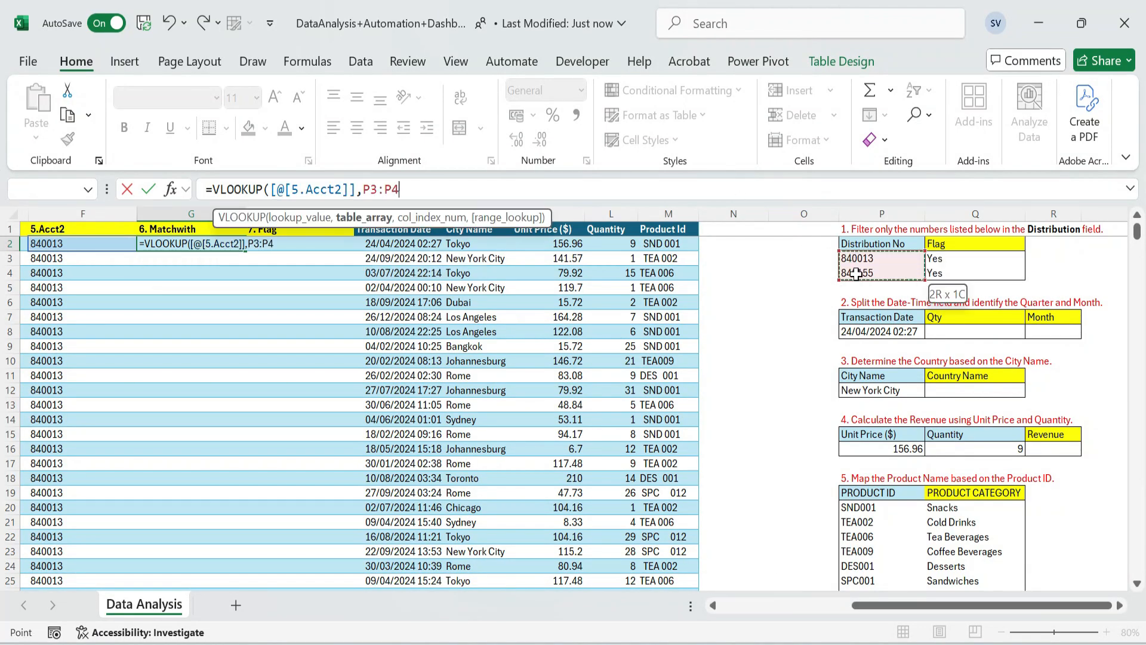
text(,)
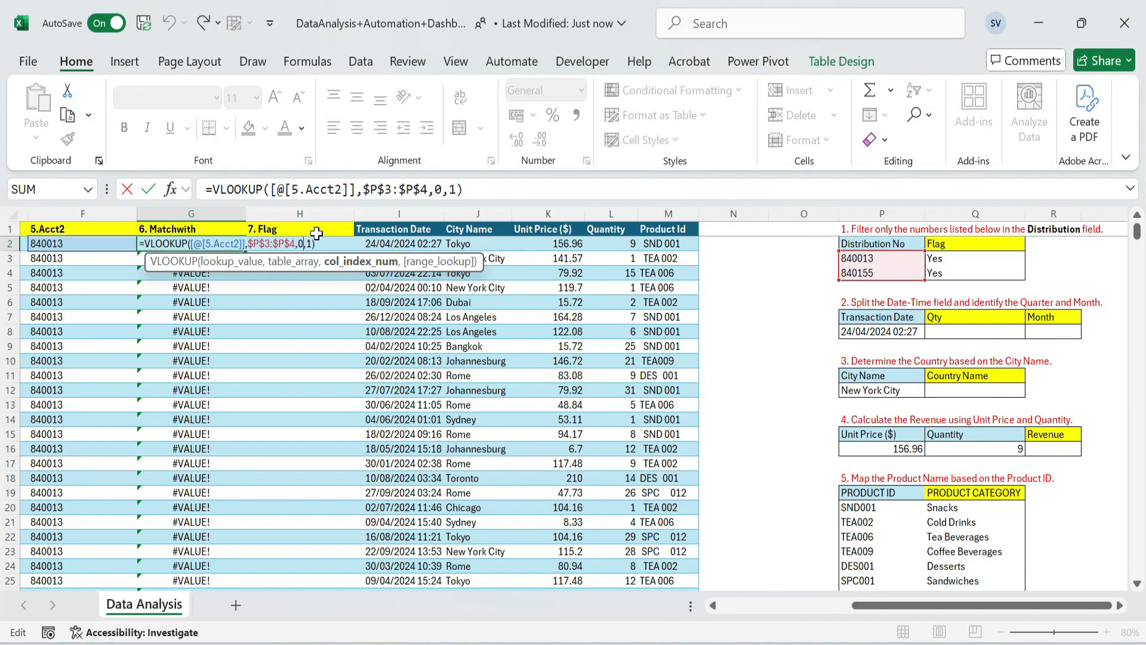
Correct the VLOOKUP in G2 by setting the column index to 1 and switching the last argument to exact matching
key(BackSpace)
text(1)
key(Right)
key(Return)
key(Up)
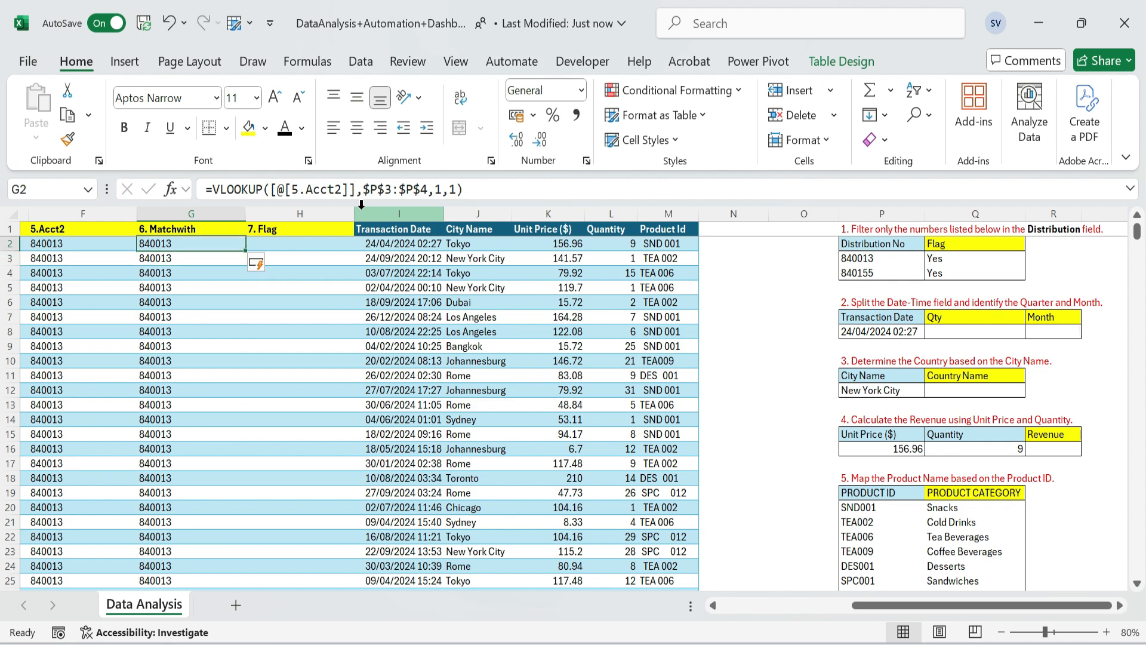
key(F2)
key(Left)
key(BackSpace)
key(Tab)
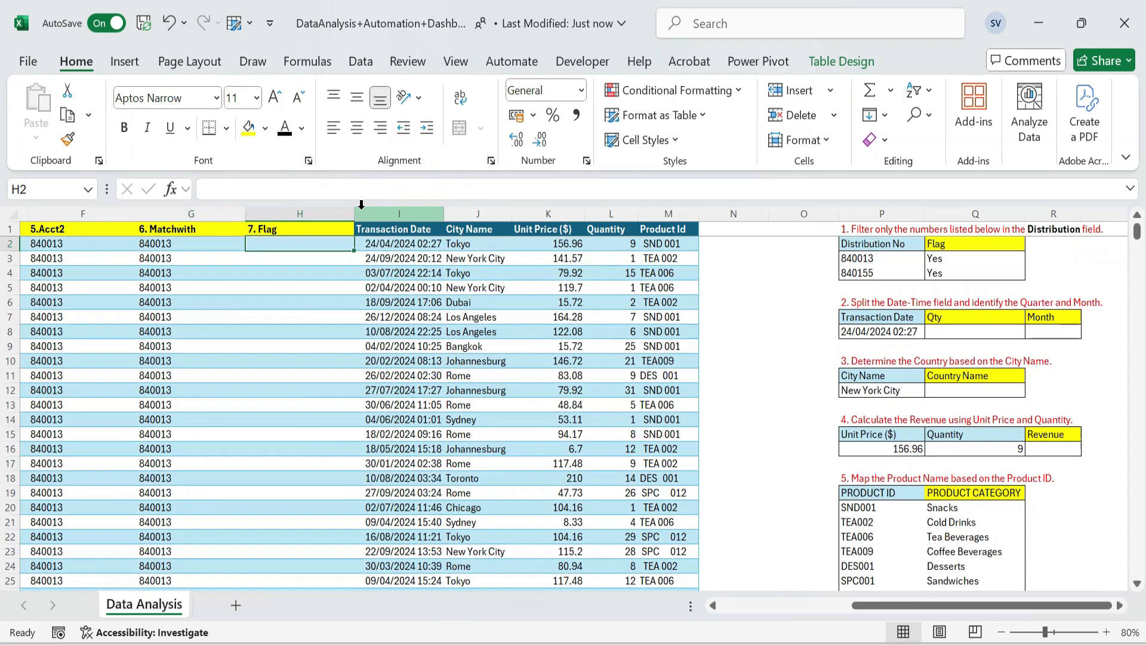
Enter =IF([@[6. Matchwith]]=[@[5.Acct2]],"Yes","No") in H2 under 7. Flag
text(=if()
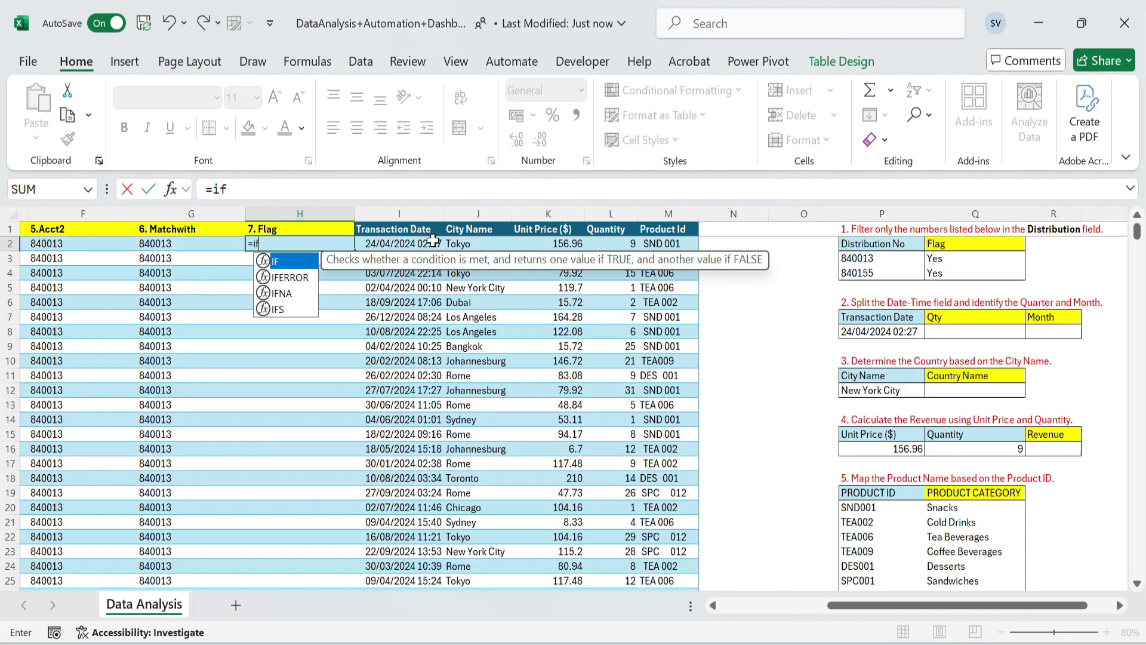
click(185, 246)
text(=)
click(69, 245)
text(,"Yes","No"))
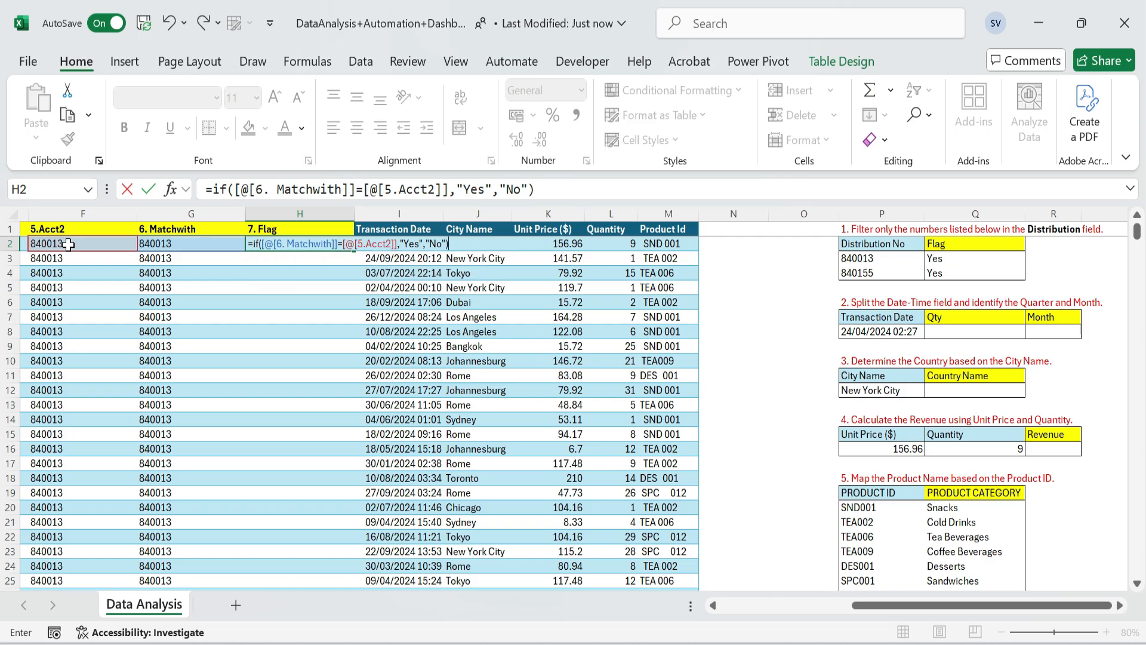
key(Return)
Wrap the Flag formula in H2 in IFERROR with "No" as the fallback value
key(ctrl+Down)
key(ctrl+Up)
key(ctrl+Up)
key(Down)
key(F2)
key(Home)
key(Right)
text(IFERROR()
key(End)
text(,"No"))
key(Return)
Turn on the table's header filters and check the filter lists of the 7. Flag and 6. Matchwith columns
key(ctrl+Up)
key(ctrl+shift+l)
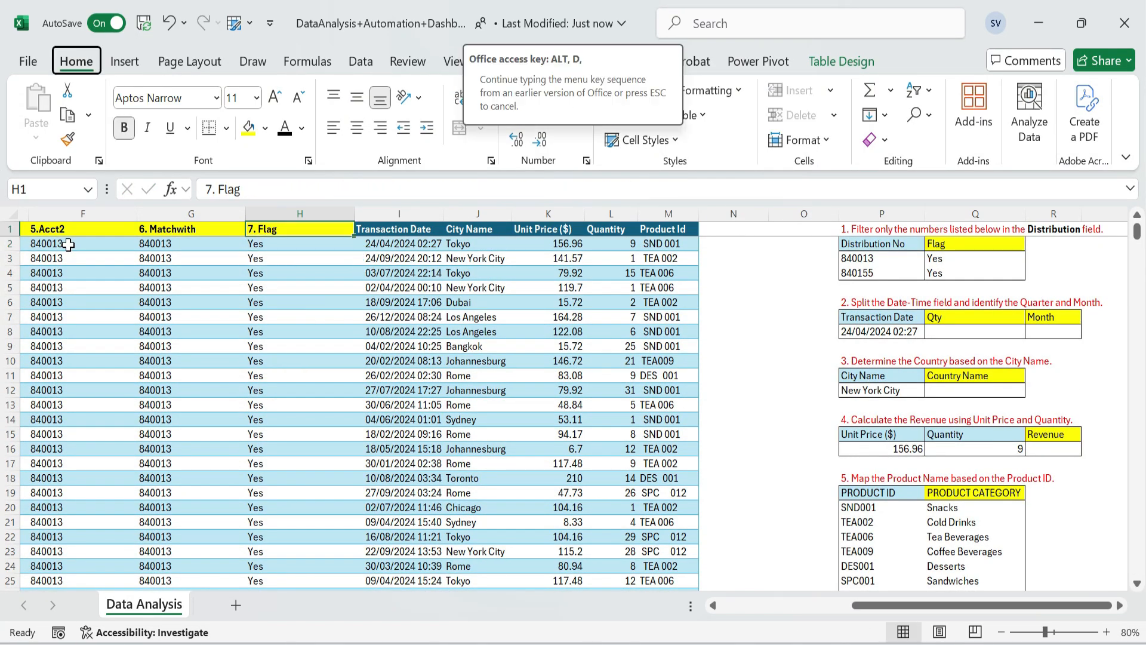
key(alt+Down)
key(Escape)
key(Down)
key(Left)
key(Up)
key(alt+Down)
key(Escape)
key(Down)
key(Right)
key(Up)
key(alt+Down)
key(Escape)
Narrow the helper columns C through H so more of the table fits in view
key(Left)
key(Left)
key(ctrl+Left)
key(Right)
key(Right)
drag(418, 213, 371, 222)
drag(479, 218, 441, 221)
drag(550, 219, 512, 222)
drag(621, 218, 575, 219)
drag(681, 218, 619, 219)
Insert a new column before Transaction Date and name its header "Filter Require"
click(657, 214)
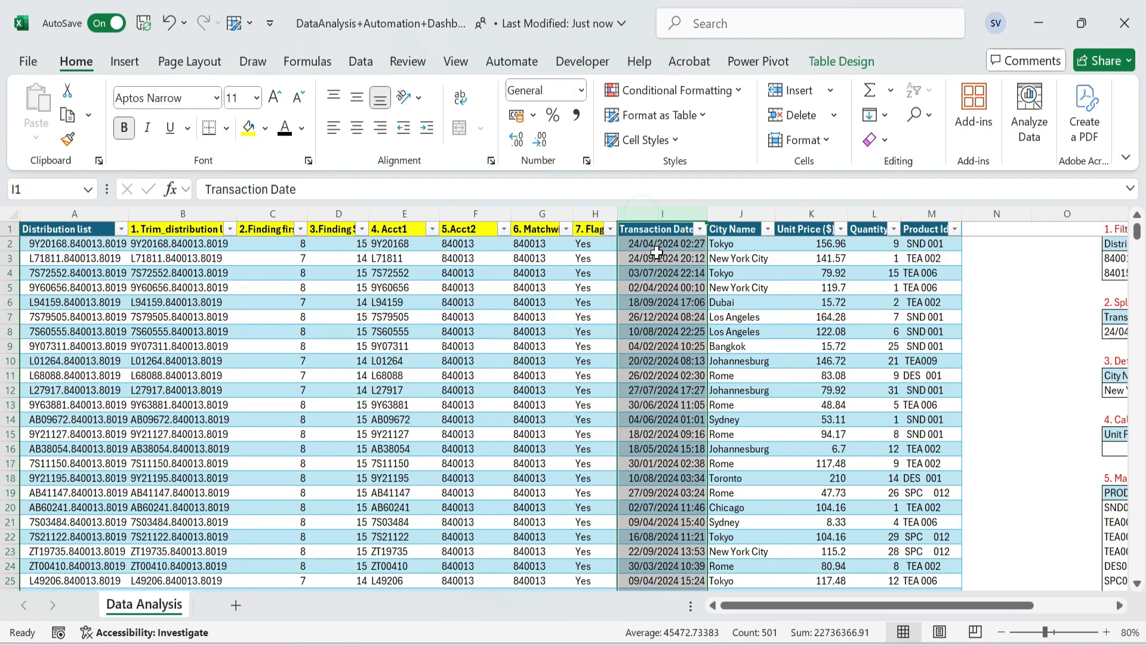
key(alt+Tab)
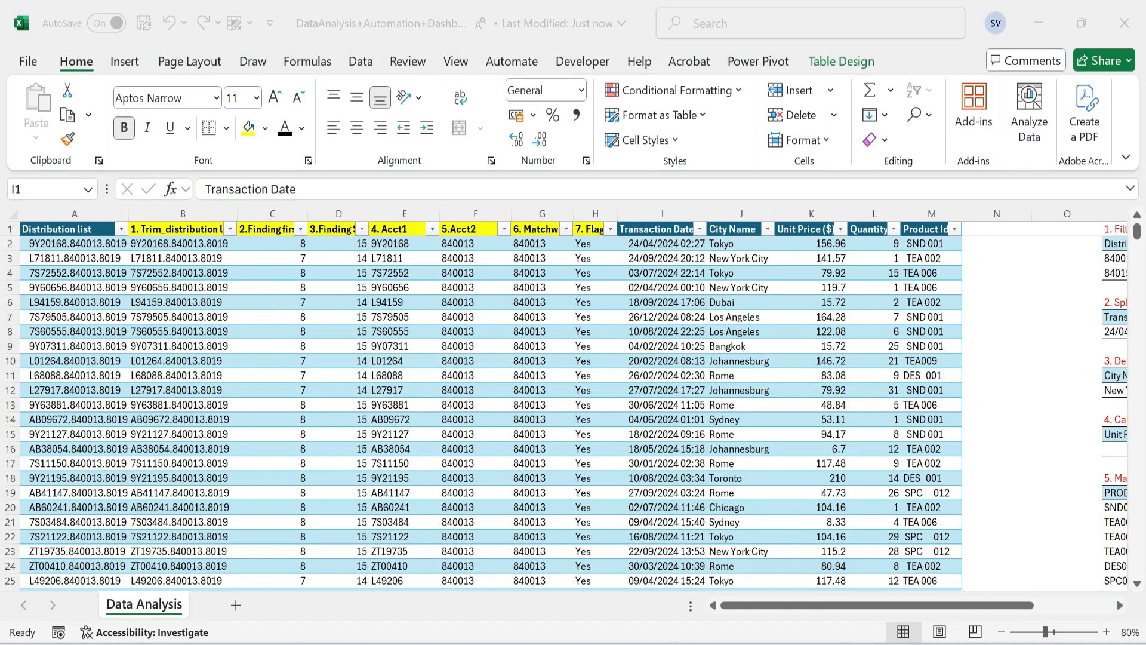
key(alt+Tab)
click(149, 214)
click(645, 214)
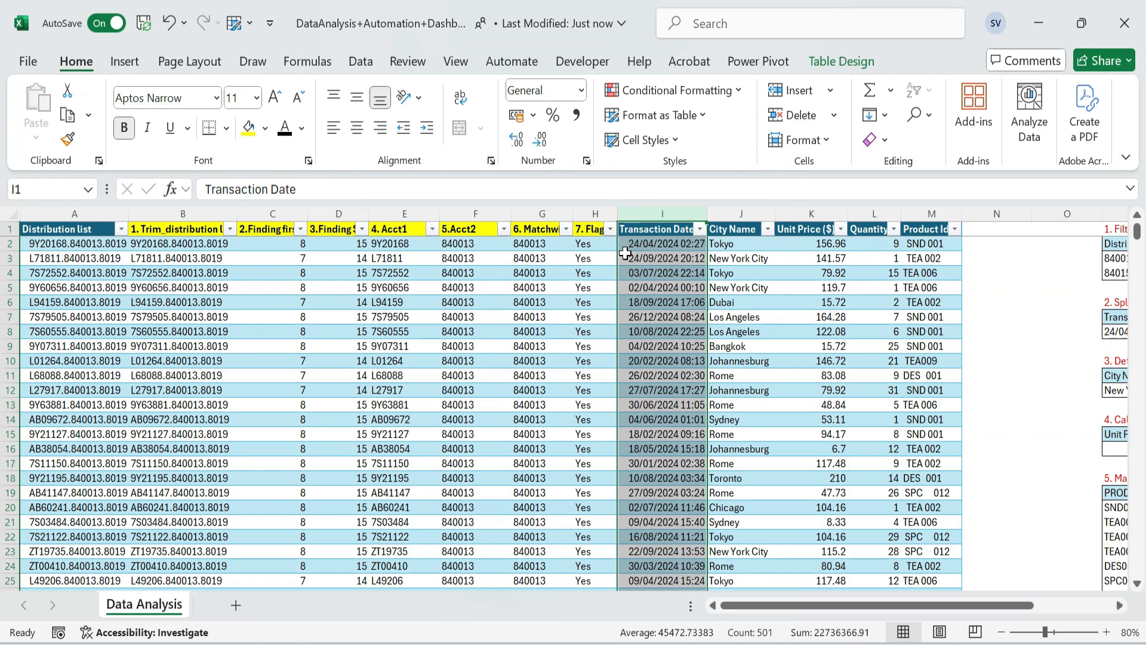
key(ctrl+shift+plus)
text(F)
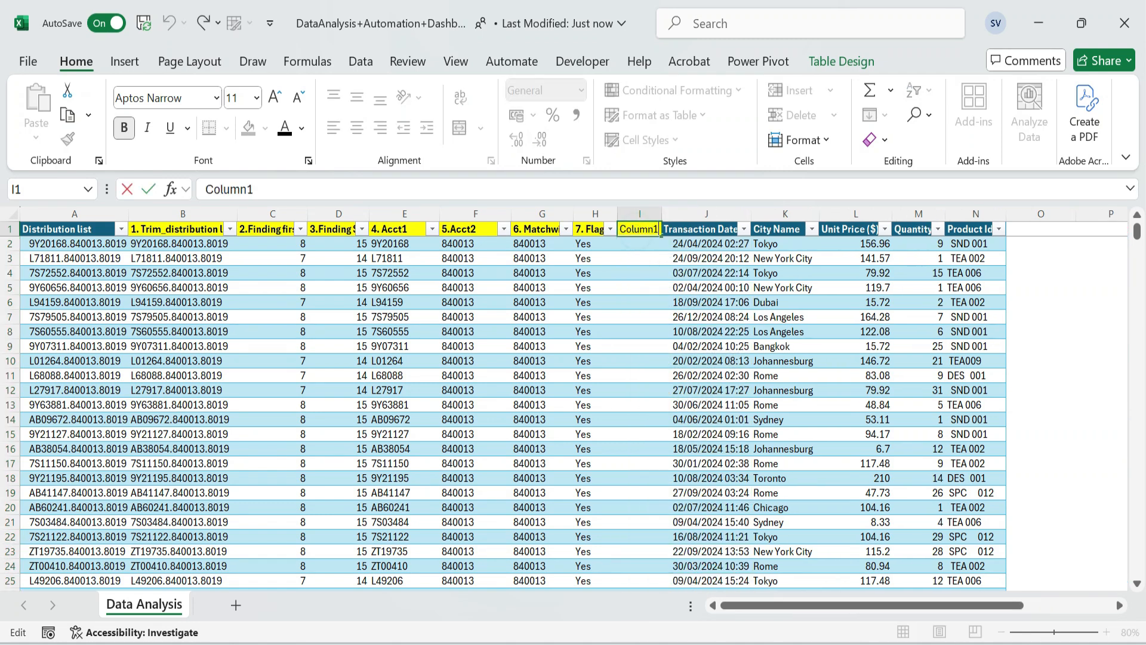
text(ilter Require)
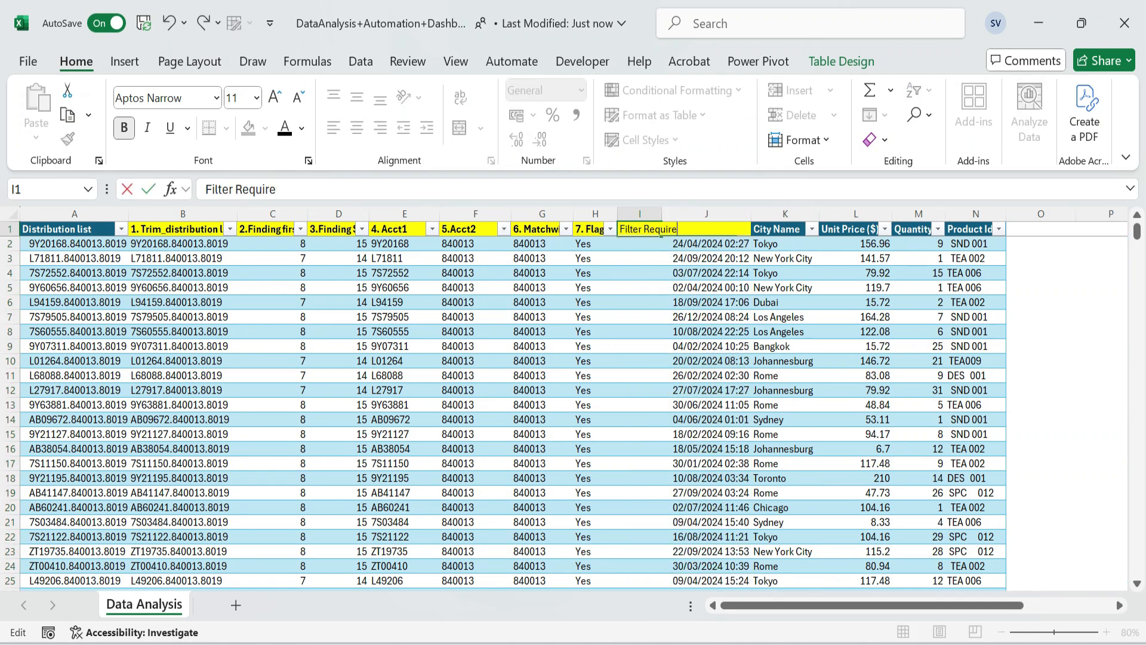
key(Return)
Check the first-dot formula in C2 and copy the TRIM expression from the formula in B2
key(Left)
key(Left)
key(Left)
key(Left)
key(Left)
key(Left)
key(F2)
key(Escape)
key(Left)
key(F2)
key(Escape)
Replace the trimmed-column reference in C2's SEARCH formula with TRIM([@[Distribution list]])
key(Right)
key(F2)
key(Home)
key(Right)
key(Right)
key(Right)
key(Right)
key(Right)
key(Right)
key(Right)
key(Right)
key(Right)
key(Right)
key(Right)
key(Right)
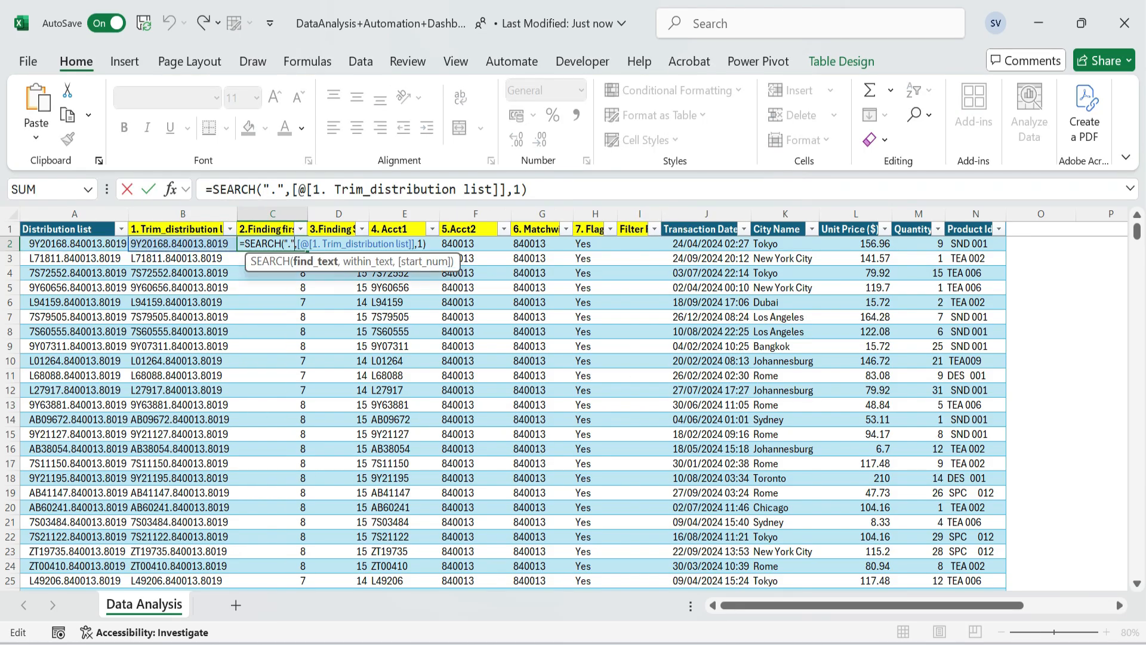
key(shift+End)
key(shift+Left)
key(shift+Left)
key(shift+Left)
text(TRIM([@[Distribution list]]))
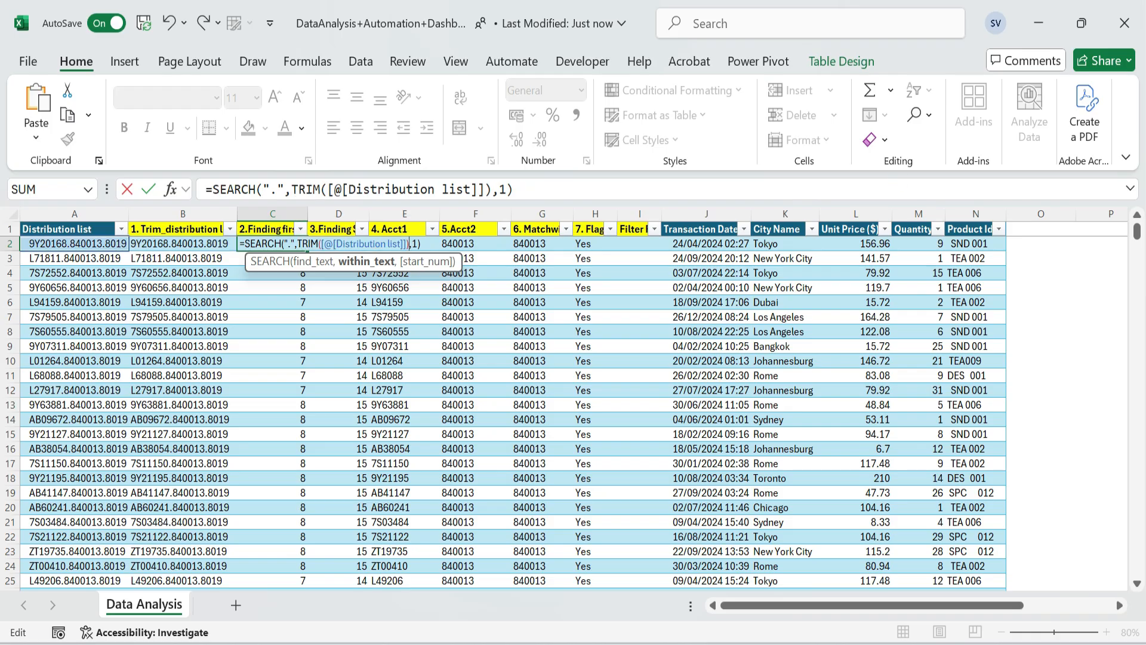
key(Return)
Check the second-dot formula in D2 and copy the full SEARCH expression from C2's formula
key(Up)
key(Right)
key(F2)
key(Escape)
key(Left)
key(F2)
key(Escape)
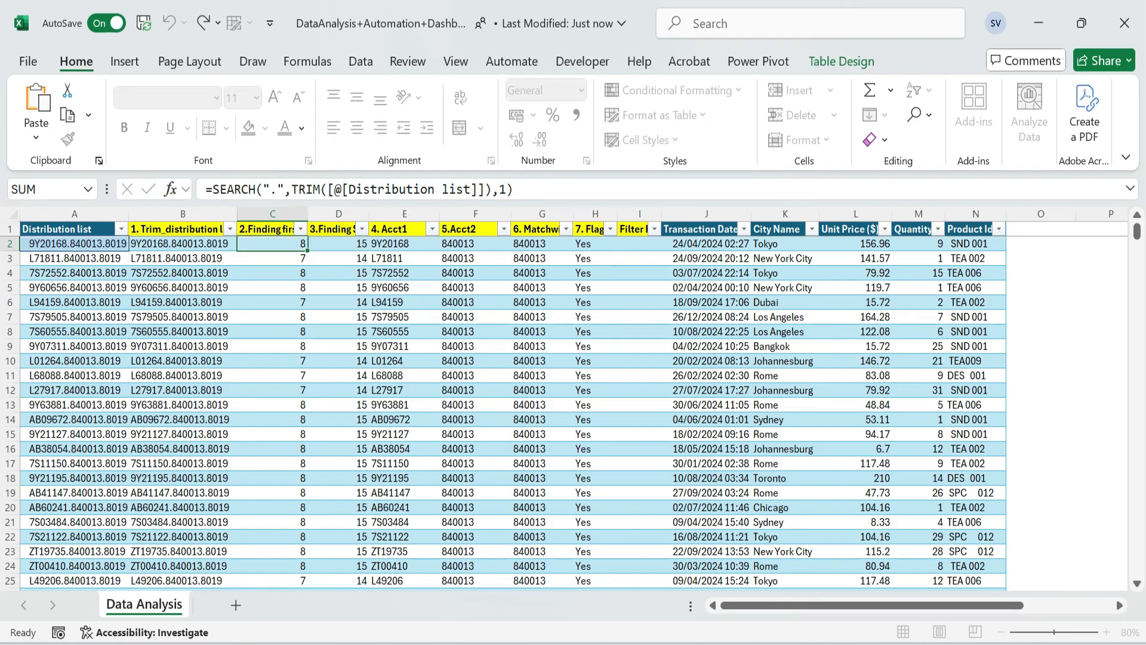
Replace the first-dot reference in D2's formula with SEARCH(".",TRIM([@[Distribution list]]),1), keeping the +1
key(Right)
key(F2)
key(shift+Left)
key(shift+Left)
key(shift+Left)
key(shift+Left)
key(shift+Left)
key(shift+Left)
key(shift+Left)
key(shift+Left)
key(shift+Left)
key(shift+Left)
key(shift+Left)
key(shift+Left)
key(shift+Left)
key(shift+Left)
key(shift+Left)
key(shift+Left)
key(shift+Left)
key(shift+Left)
key(shift+Left)
key(shift+Left)
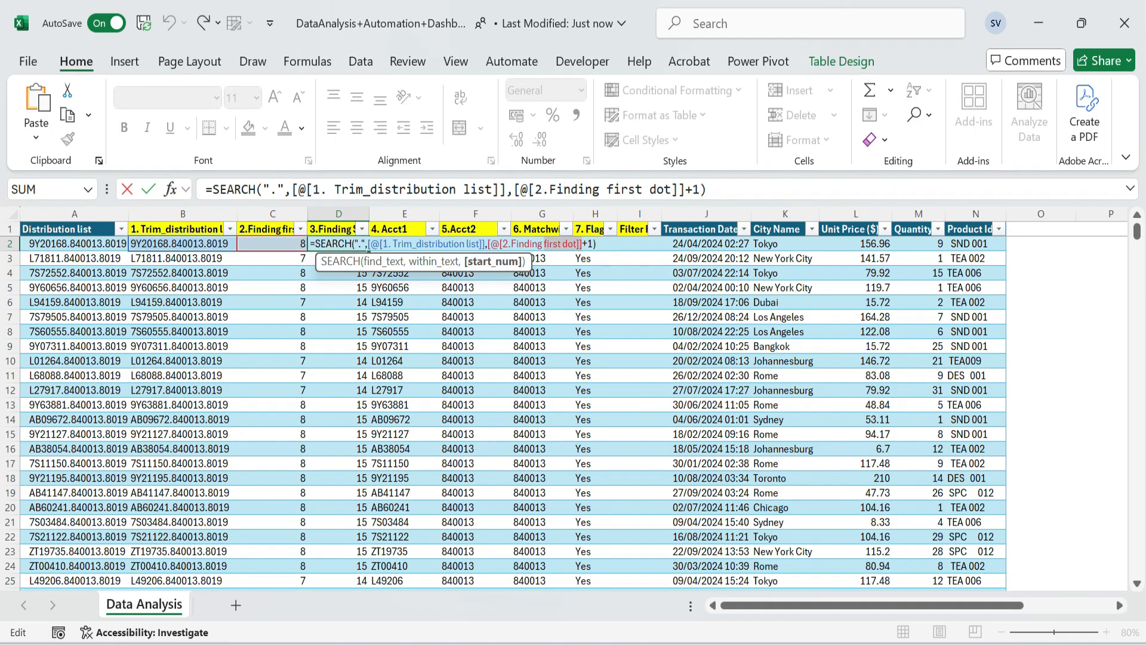
key(shift+Right)
text(SEARCH(".",TRIM([@[Distribution list]]),1))
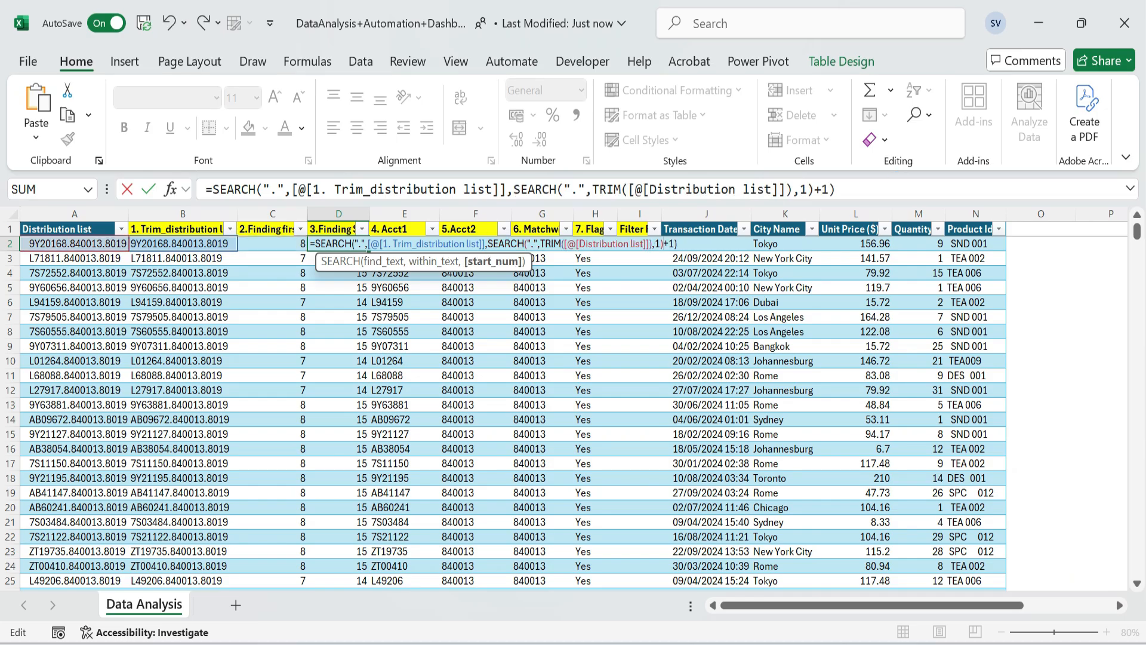
key(Return)
Copy the TRIM expression from the formula in B2 and compare the dot-search formulas in C2 and D2
key(Up)
key(Left)
key(Left)
key(F2)
key(Escape)
key(Right)
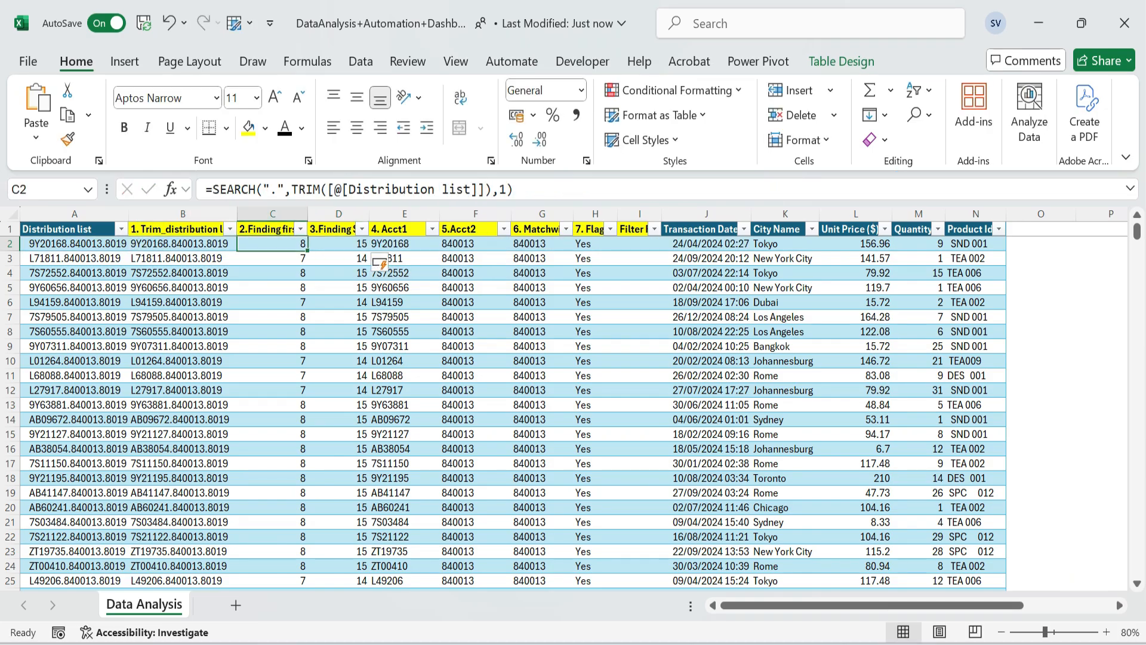
key(Right)
key(F2)
key(Escape)
key(Left)
key(F2)
key(Escape)
Replace the trimmed-column reference in D2's outer SEARCH with TRIM([@[Distribution list]])
key(Right)
key(F2)
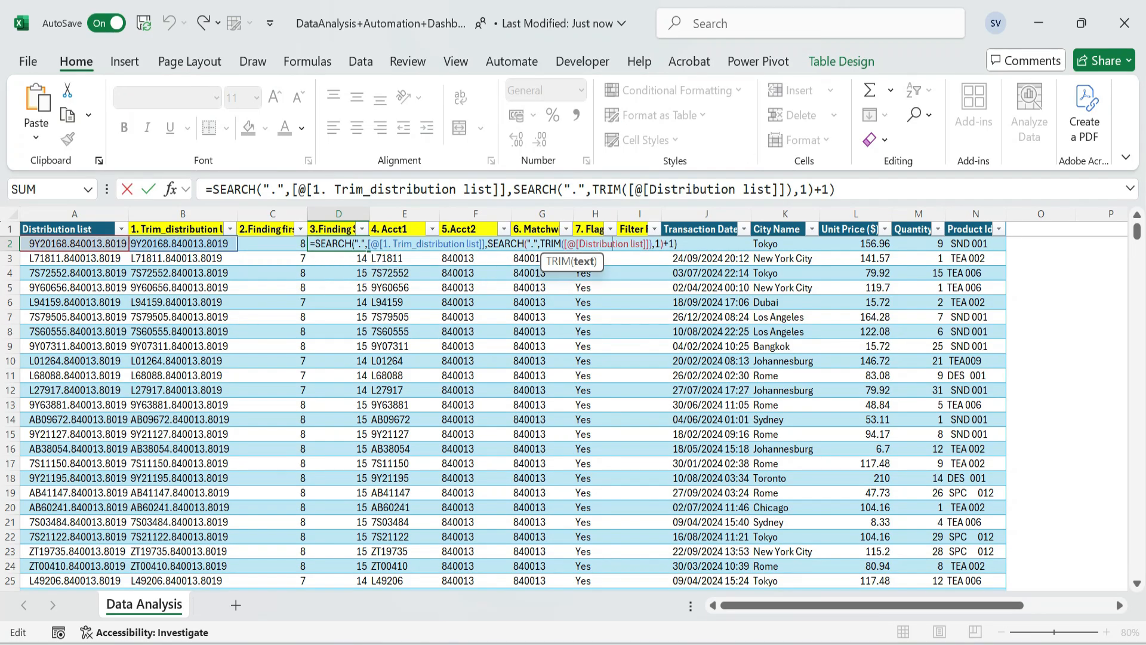
click(483, 245)
key(shift+Left)
key(shift+Left)
key(shift+Left)
key(shift+Left)
key(shift+Left)
key(shift+Left)
key(shift+Left)
key(shift+Left)
key(shift+Left)
key(shift+Left)
key(shift+Left)
key(shift+Left)
key(shift+Left)
key(shift+Left)
key(shift+Left)
key(shift+Left)
key(shift+Left)
key(shift+Left)
key(shift+Left)
key(shift+Left)
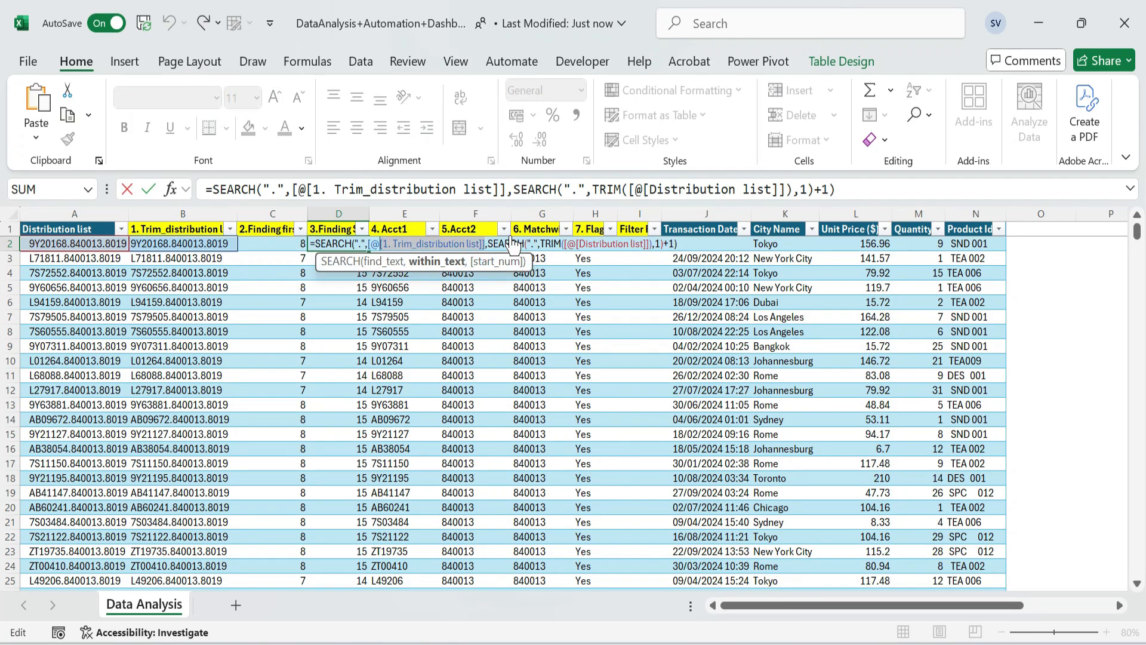
text(TRIM([@[Distribution list]]))
key(Return)
Review the nested second-dot formula in D2 alongside the Acct1 formula in E2
key(Up)
key(Right)
key(Left)
key(F2)
key(Tab)
key(F2)
key(shift+Tab)
key(F2)
key(shift+Home)
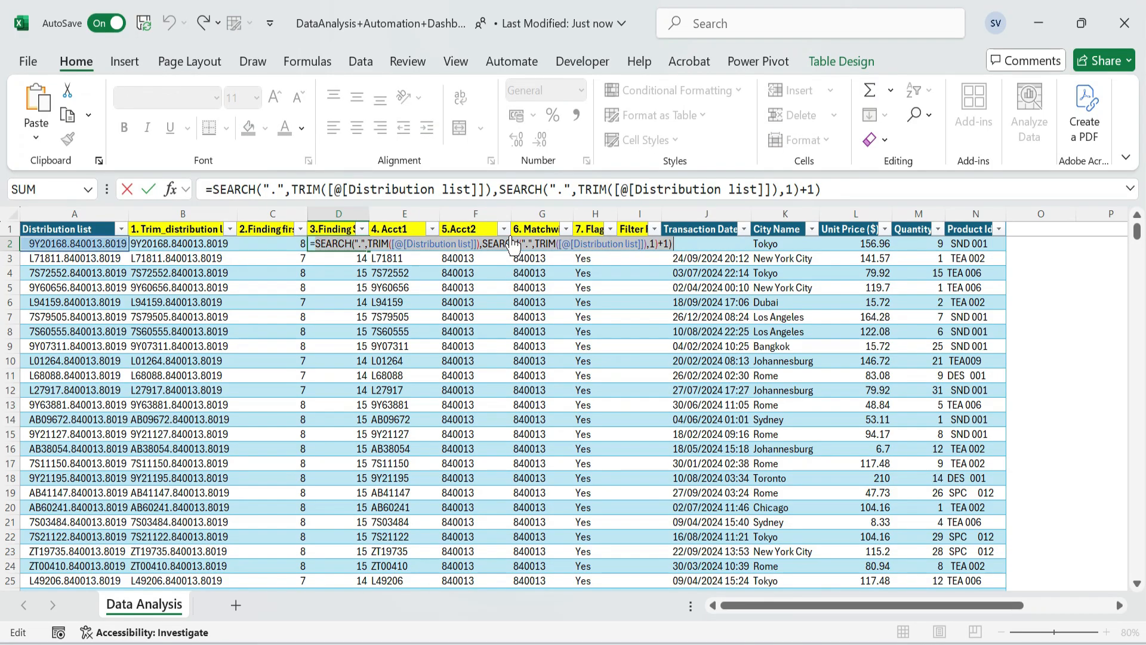
key(Return)
Check the Acct1 formula in E2 and copy the SEARCH expression from the first-dot formula in C2
key(Up)
key(Right)
key(F2)
key(shift+Tab)
key(shift+Tab)
key(F2)
Replace the first-dot reference in E2's LEFT formula with SEARCH(".",TRIM([@[Distribution list]]),1), keeping the -1
key(Tab)
key(Tab)
key(F2)
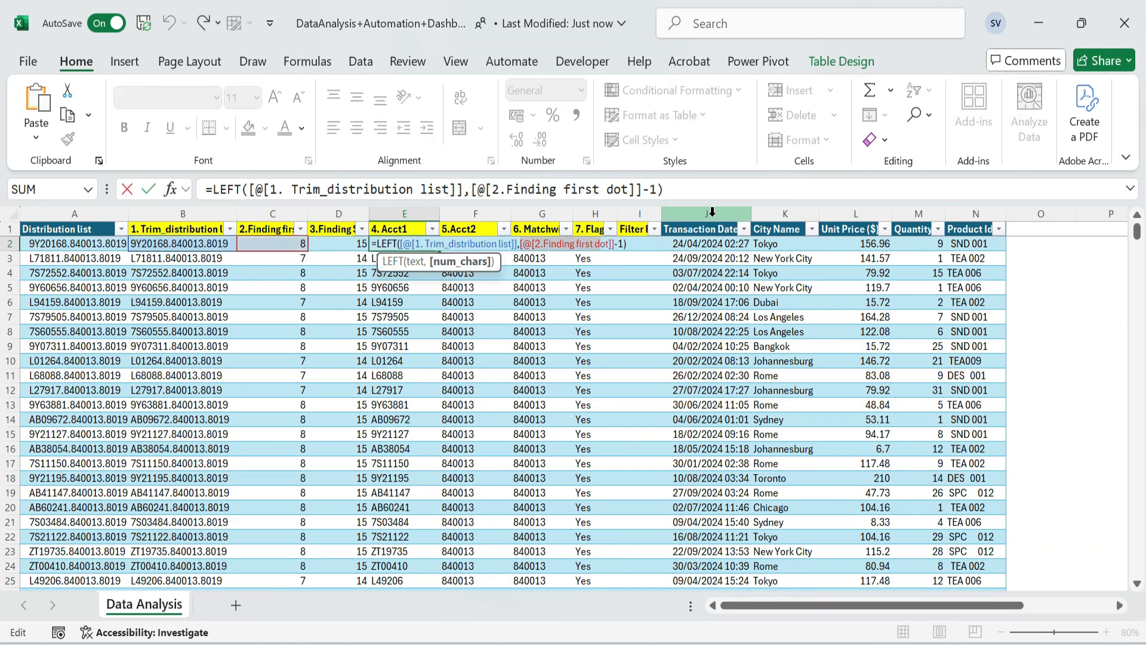
text(SEARCH(".",TRIM([@[Distribution list]]),1))
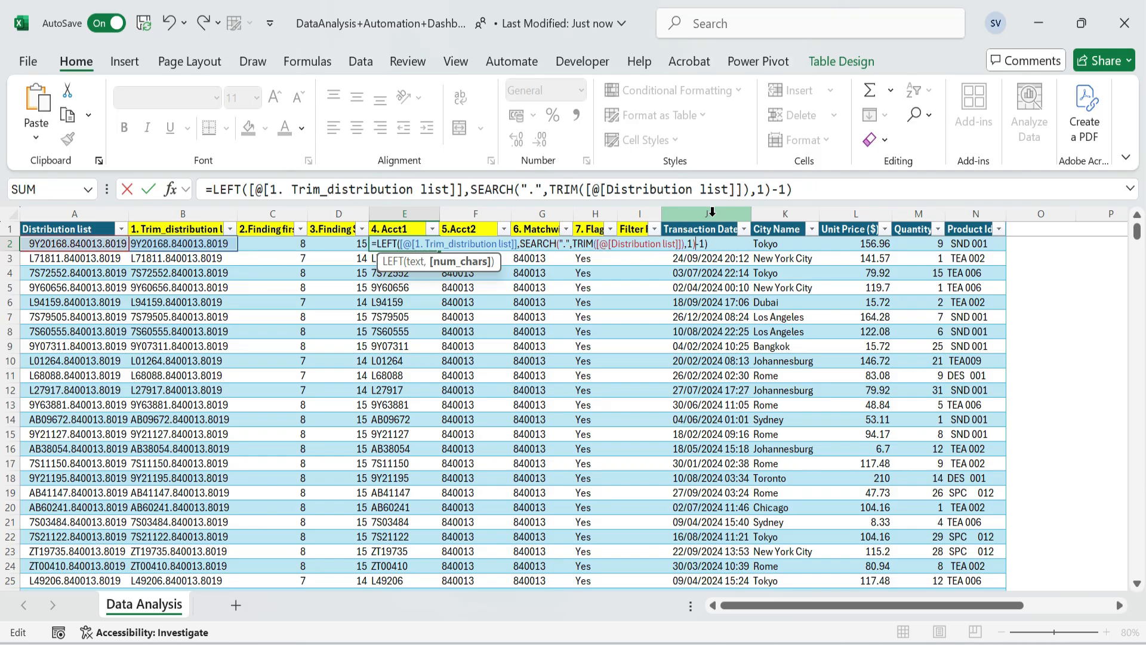
key(Return)
Copy the TRIM expression from B2's formula for use in the Acct1 formula
key(Up)
key(Left)
key(Left)
key(Left)
key(F2)
key(Escape)
Replace the trimmed-column reference in E2's LEFT formula with TRIM([@[Distribution list]])
key(Right)
key(Right)
key(Right)
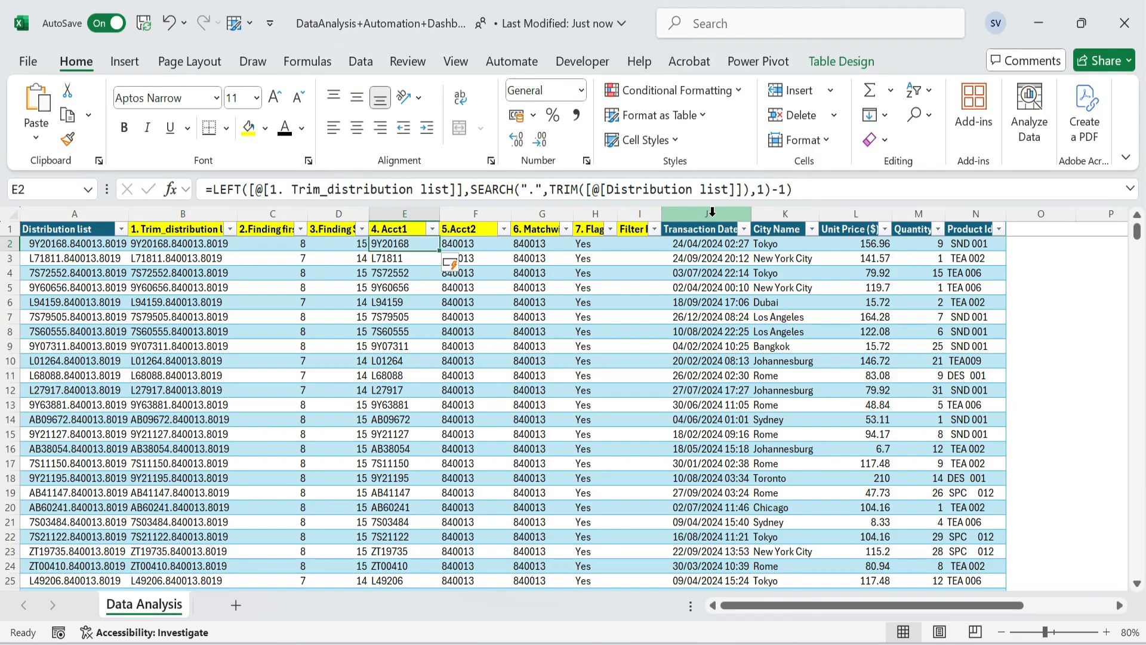
key(F2)
key(Left)
key(Left)
key(Left)
key(Left)
key(Left)
key(Left)
key(Left)
key(Left)
key(Left)
key(Left)
key(Left)
key(Left)
key(Left)
key(Left)
key(Left)
key(Left)
key(Left)
key(Left)
key(Left)
key(Left)
key(Left)
key(Left)
key(Left)
key(Left)
key(Left)
key(Left)
key(Left)
key(Left)
key(Left)
key(Left)
key(Left)
key(Left)
key(Left)
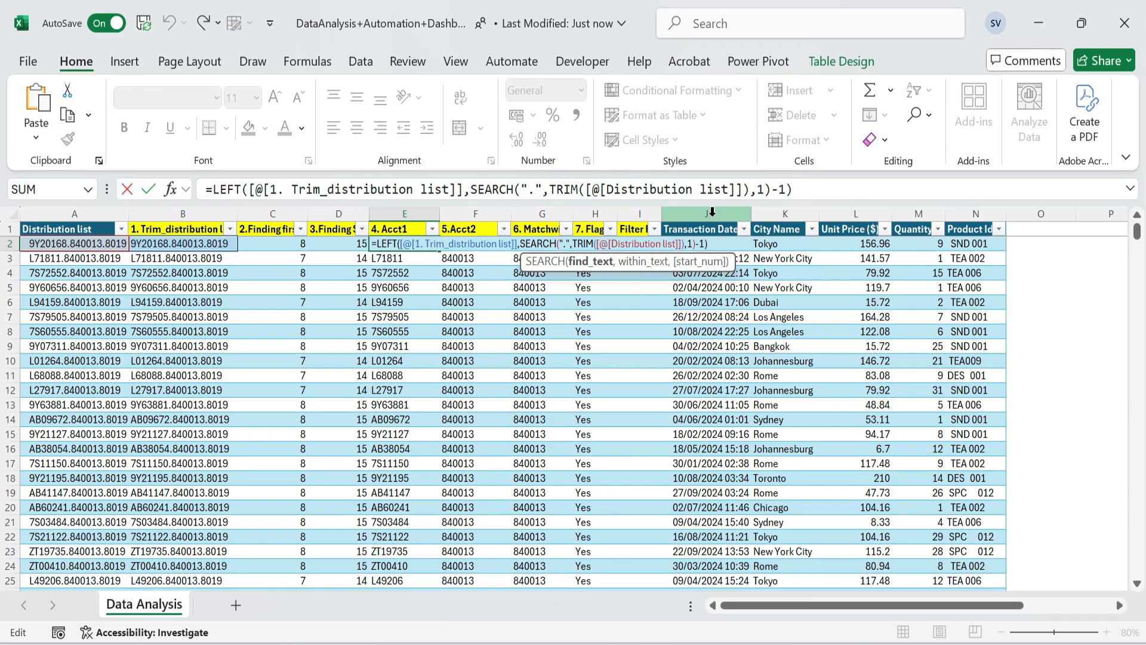
key(Left)
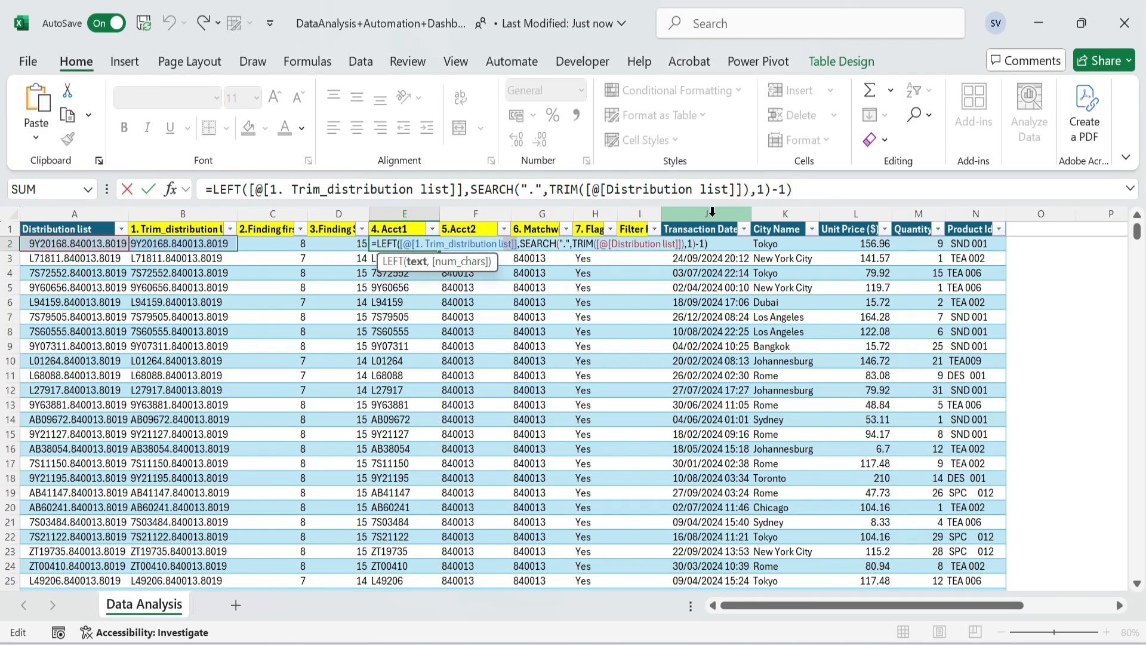
key(Left)
key(Left)
key(Left)
key(Left)
key(Left)
key(Left)
key(Left)
key(Left)
key(Left)
key(Left)
key(Left)
key(Left)
key(Left)
key(Left)
key(Left)
key(Left)
key(Left)
key(Left)
key(Left)
key(Left)
text(TRIM([@[Distribution list]]))
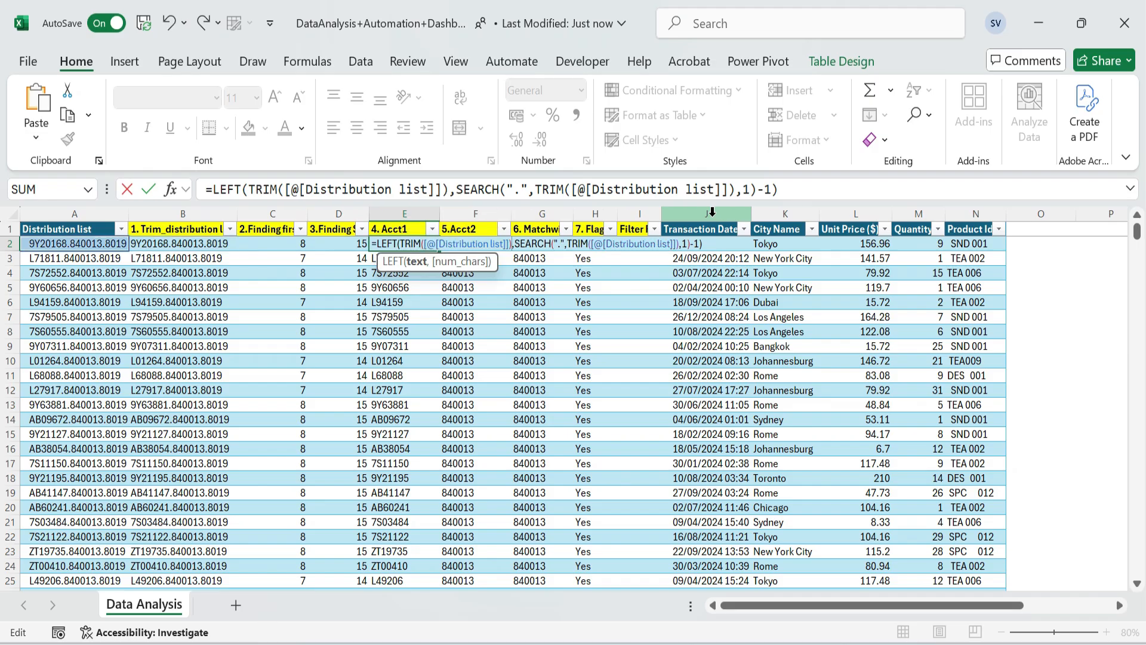
key(Return)
Review the nested Acct1 formula in E2 and examine the references in the Acct2 MID formula in F2
key(Up)
key(F2)
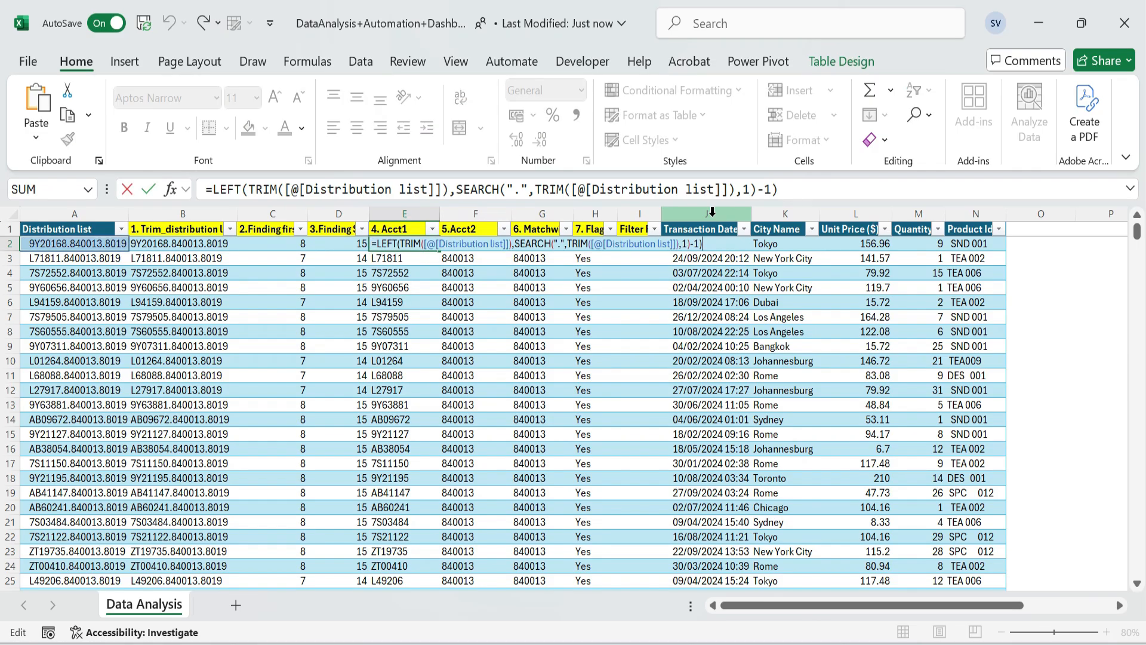
key(Return)
key(Up)
key(F2)
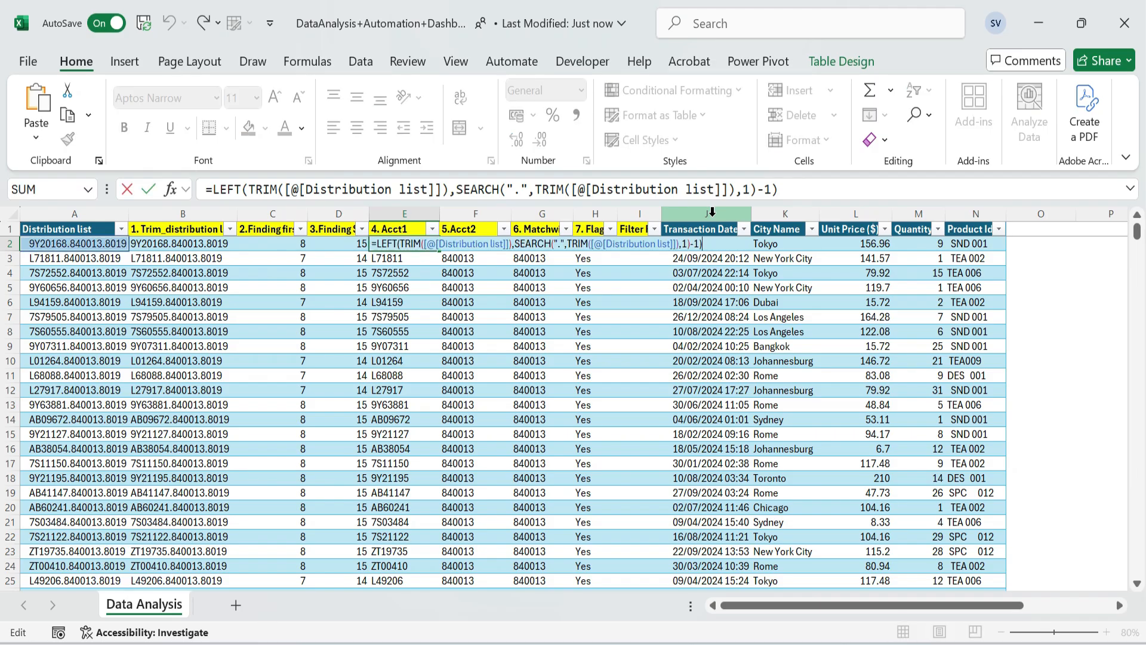
key(Return)
key(Up)
key(Right)
key(Right)
key(Right)
key(Up)
key(Down)
key(Left)
key(Left)
key(Left)
key(F2)
key(Tab)
key(F2)
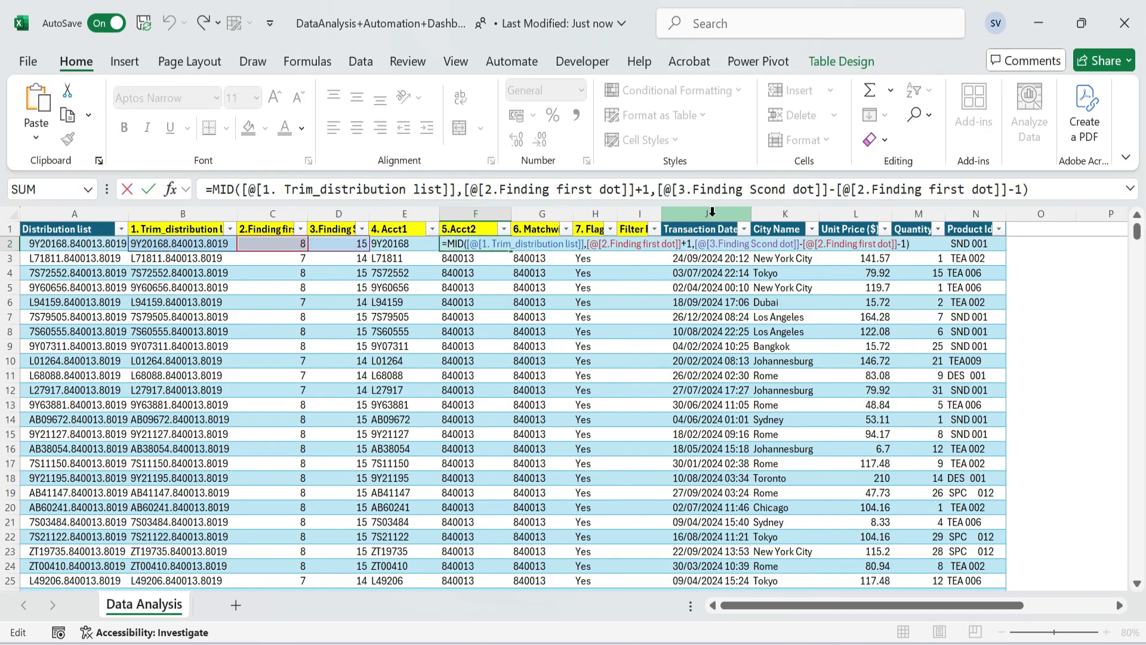
Check the second-dot formula in D2 and copy the TRIM expression from B2 for the Acct2 formula
key(shift+Tab)
key(shift+Tab)
key(F2)
key(shift+Tab)
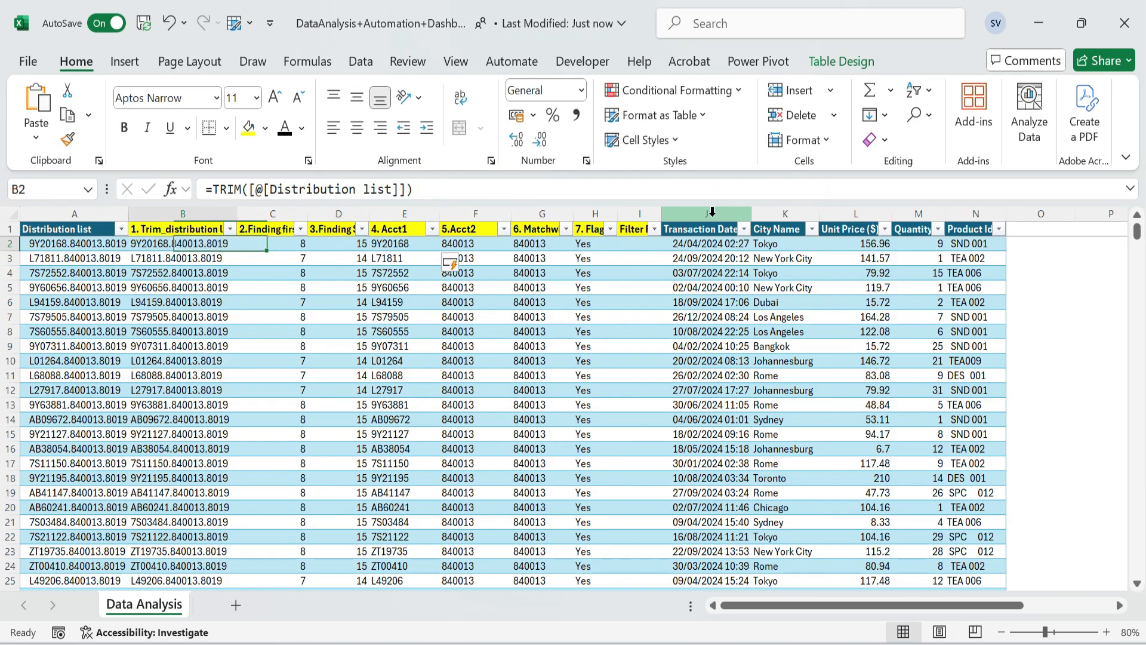
key(shift+Tab)
key(F2)
key(Escape)
Replace the trimmed-column reference in F2's MID formula with TRIM([@[Distribution list]])
key(Tab)
key(Tab)
key(Tab)
key(Tab)
key(F2)
double_click(558, 244)
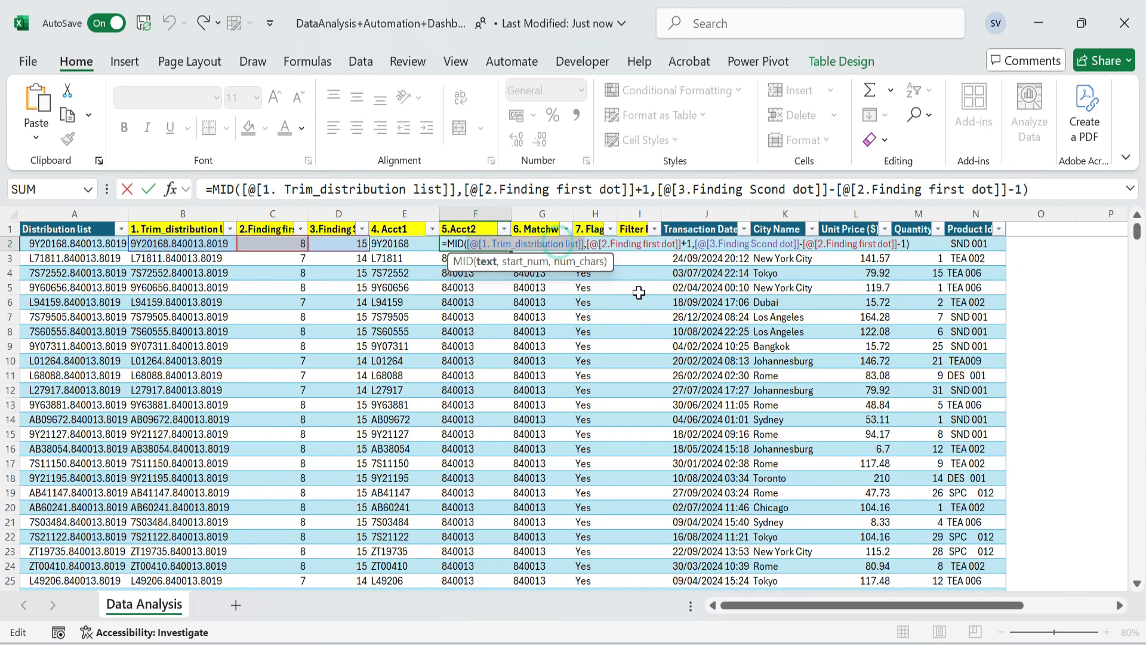
text(TRIM([@[Distribution list]]))
key(Tab)
Replace the first-dot reference in the start_num argument of F2's MID formula with SEARCH(".",TRIM([@[Distribution list]]),1)
key(Left)
key(Left)
key(Left)
key(Left)
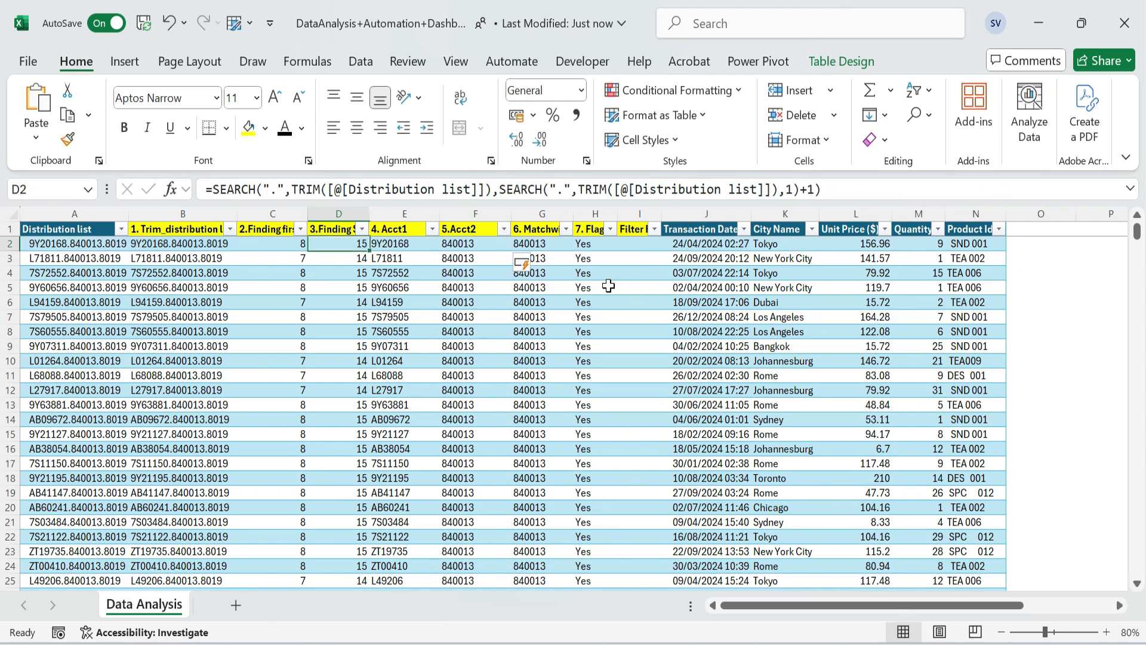
key(F2)
key(Tab)
key(Right)
key(Right)
key(F2)
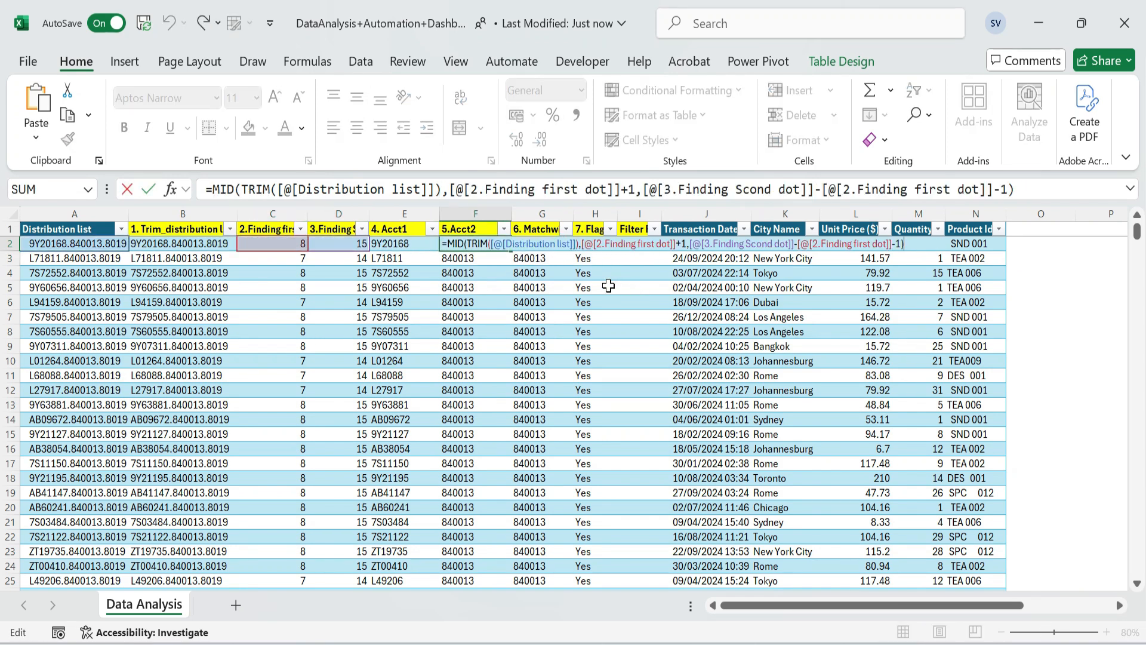
click(632, 243)
text(SEARCH(".",TRIM([@[Distribution list]]),1))
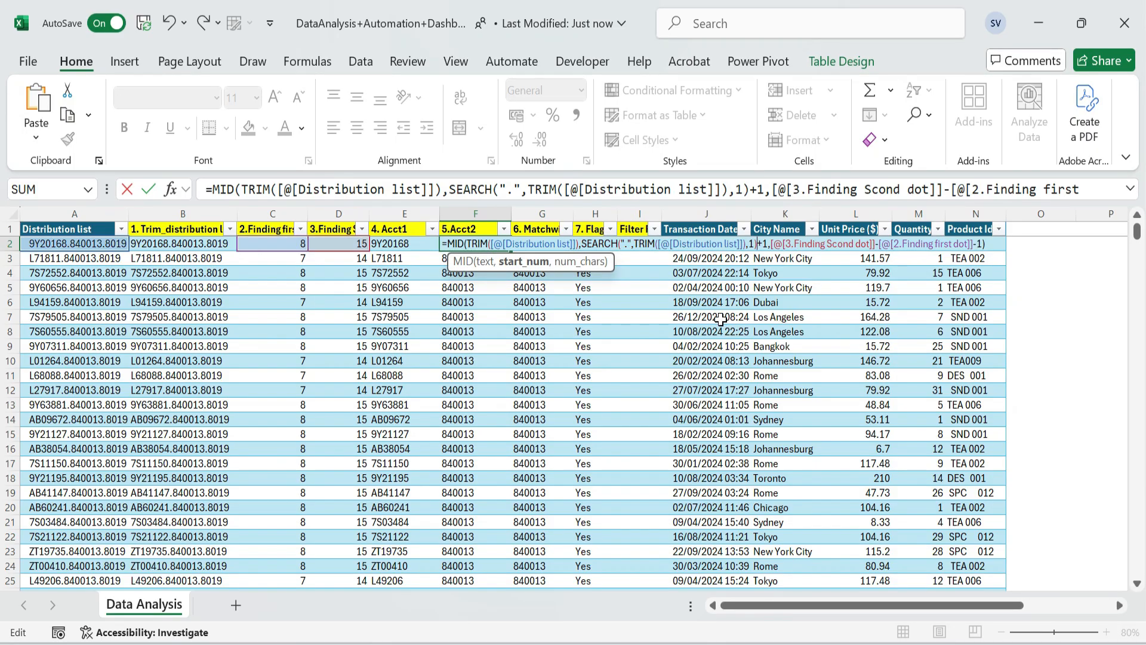
key(Return)
Copy the first-dot SEARCH expression from C2's formula without its equals sign
key(F2)
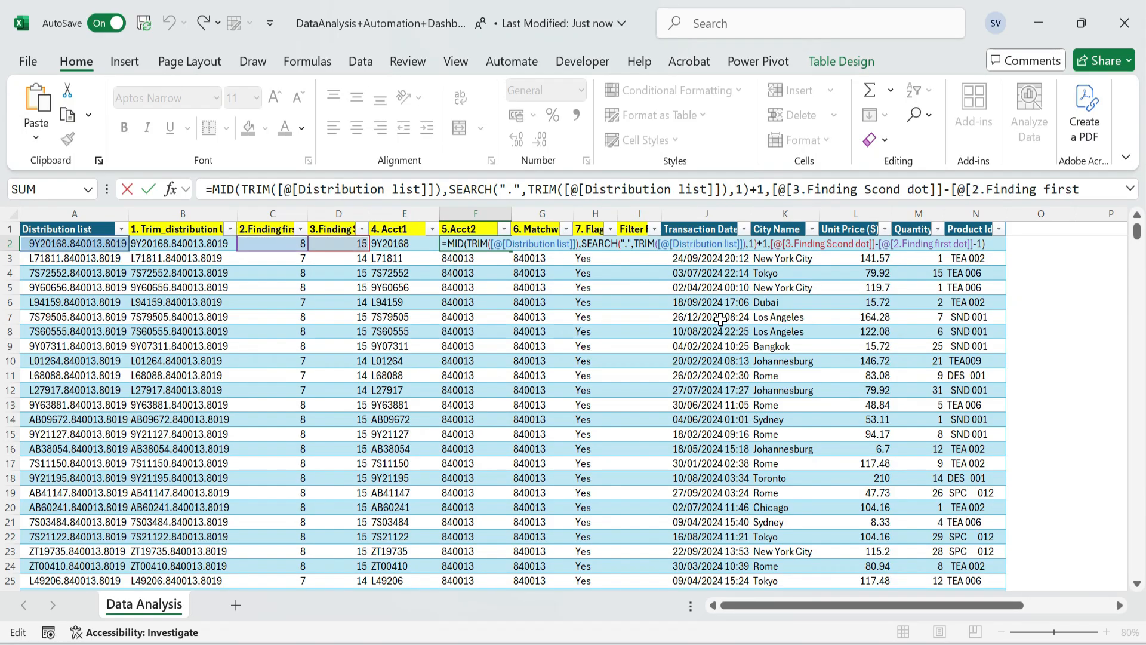
key(Escape)
key(Left)
key(Left)
key(Left)
key(F2)
key(shift+Home)
key(shift+Right)
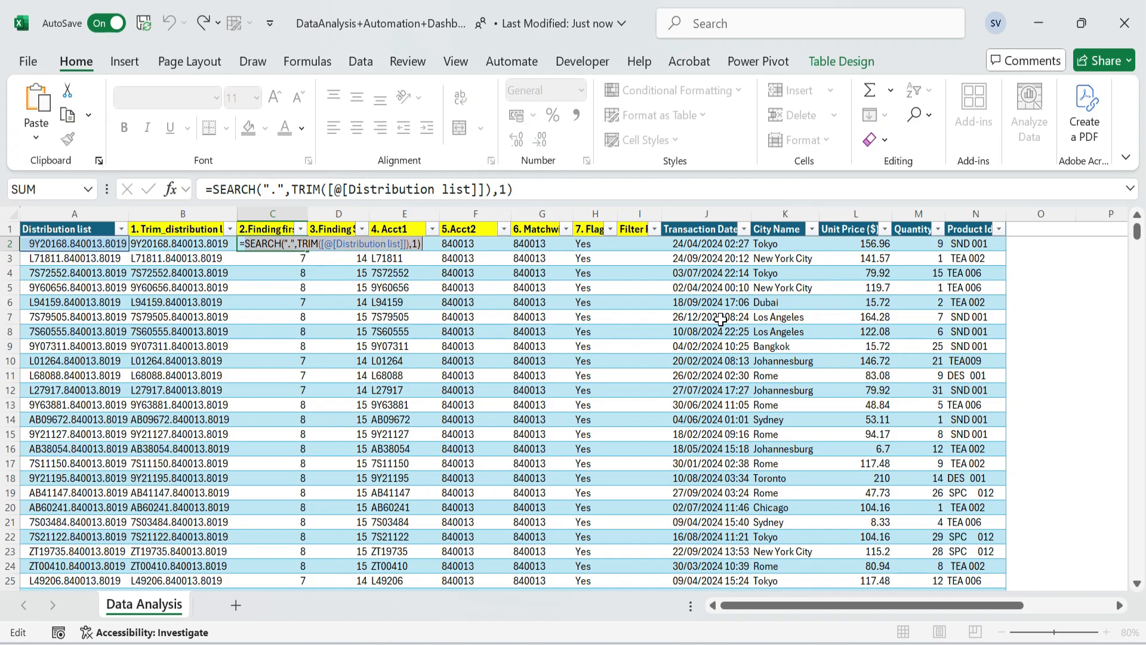
key(ctrl+c)
key(Escape)
Replace the remaining [@[2.Finding first dot]] reference in F2's num_chars argument with the copied SEARCH expression
key(Right)
key(Right)
key(Right)
key(F2)
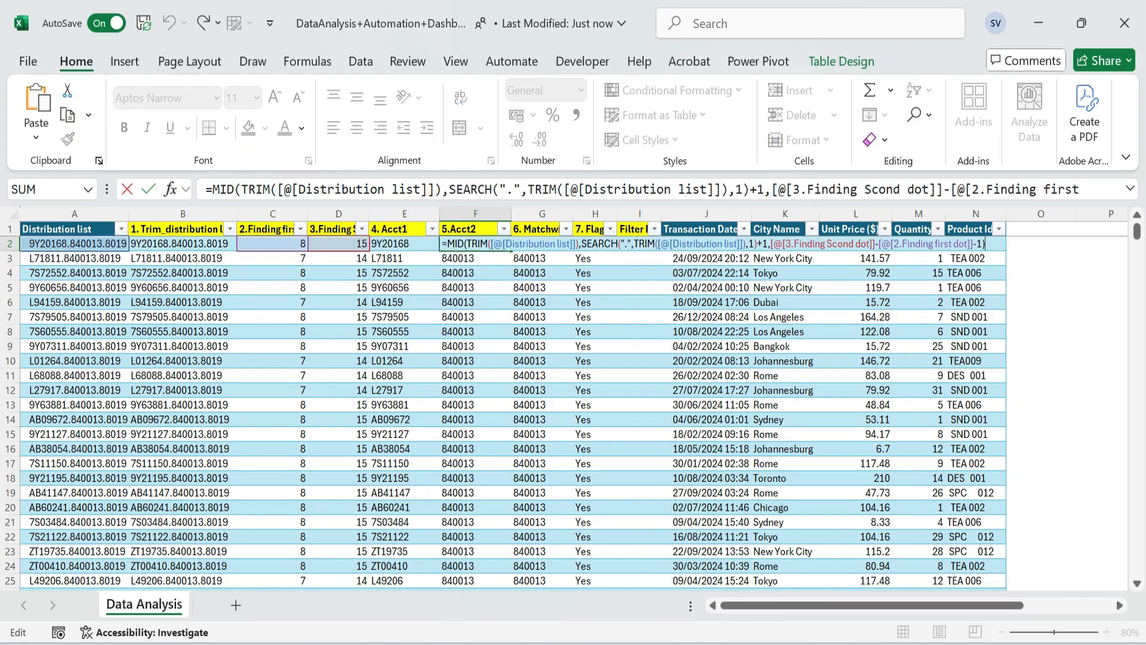
double_click(927, 244)
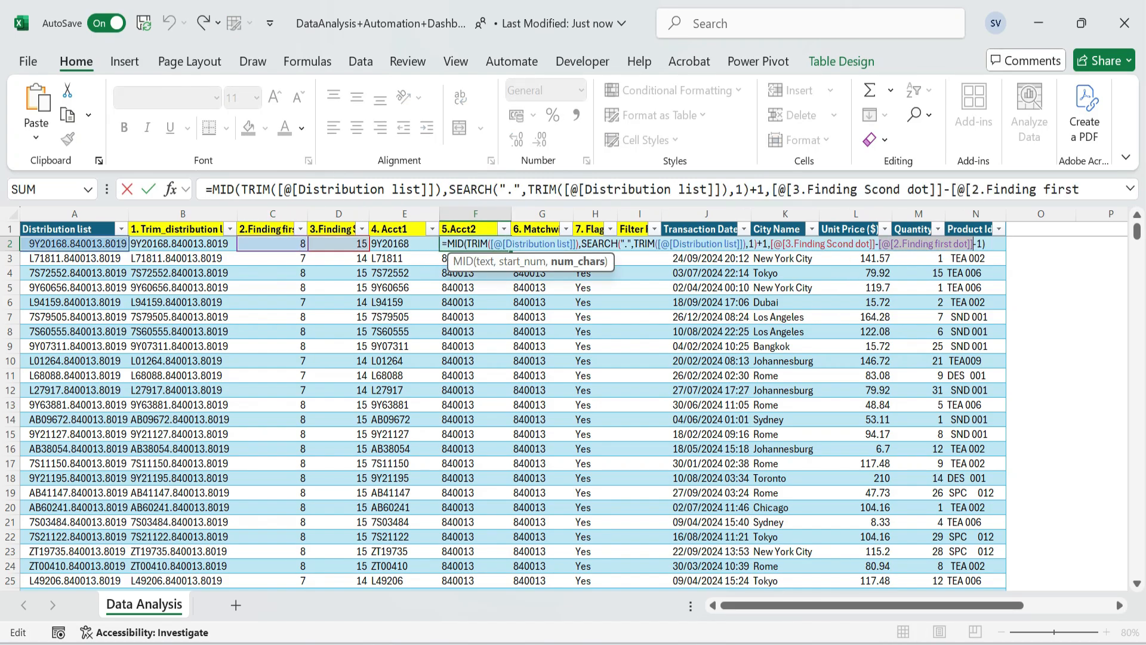
key(ctrl+v)
key(Return)
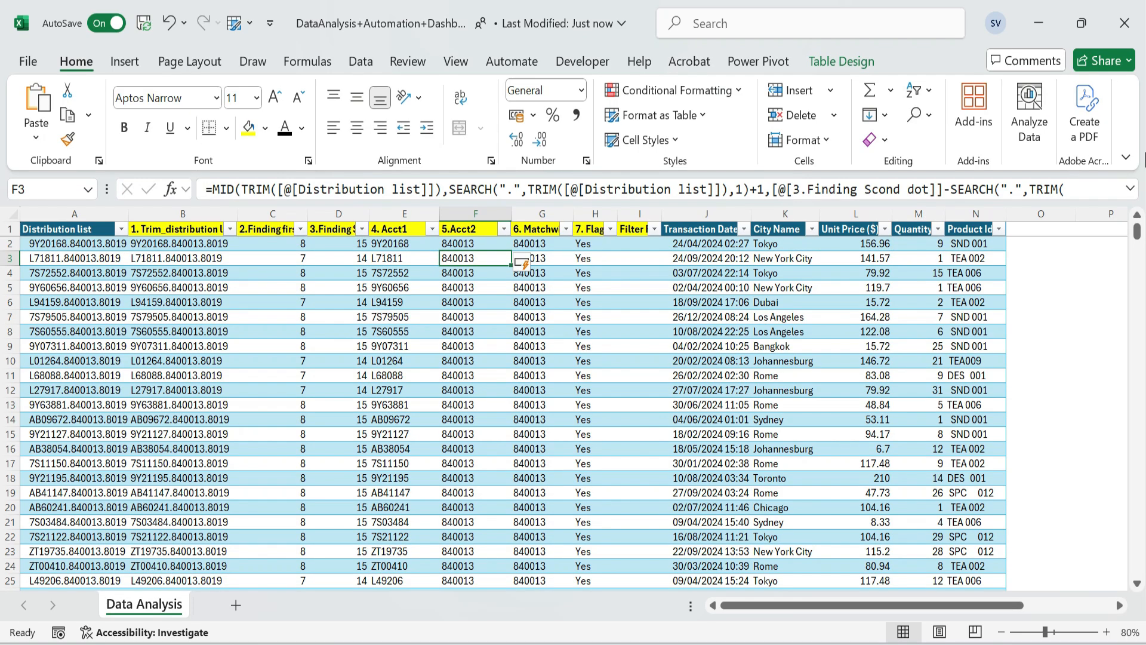
Enlarge the formula bar to several lines and copy the second-dot SEARCH expression from D2's formula
click(1130, 189)
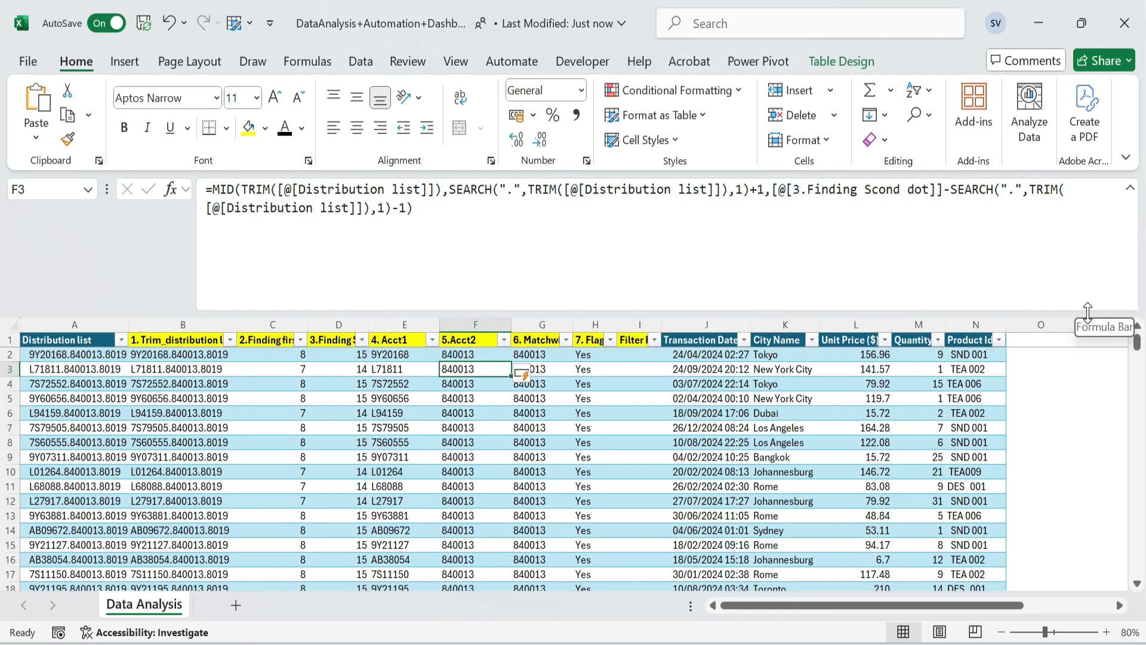
drag(1088, 311, 1092, 256)
double_click(476, 294)
key(shift+Tab)
key(shift+Tab)
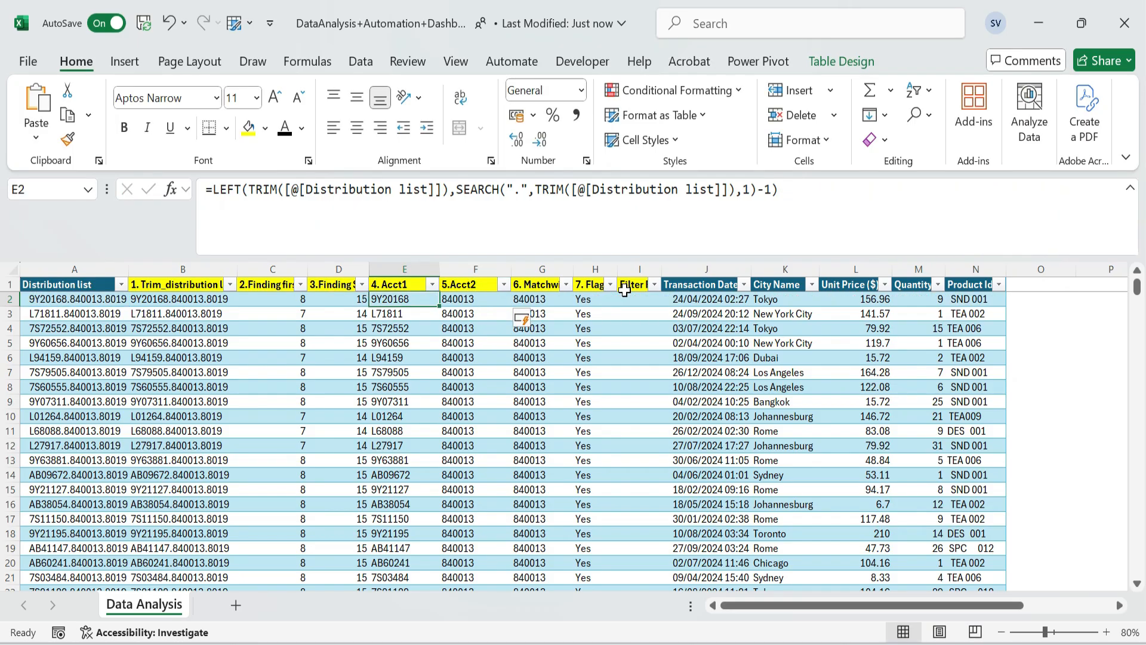
key(F2)
key(shift+Home)
key(shift+Right)
key(ctrl+c)
Replace [@[3.Finding Scond dot]] in F2's MID formula with the copied nested SEARCH expression
key(Tab)
key(Tab)
key(F2)
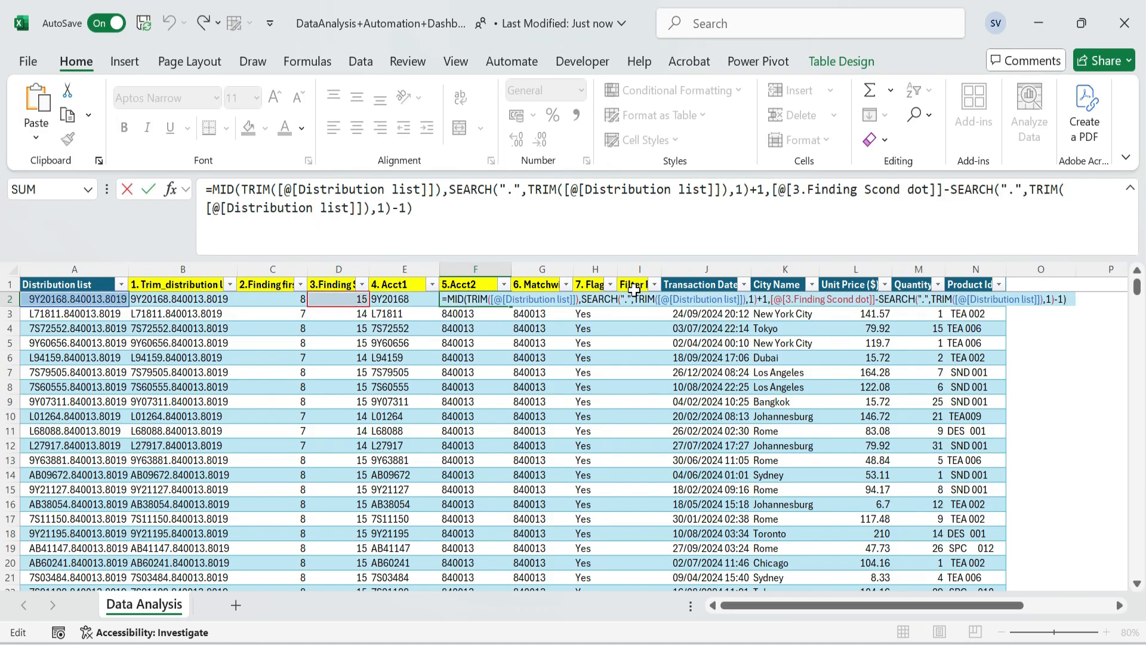
drag(771, 299, 842, 298)
key(ctrl+v)
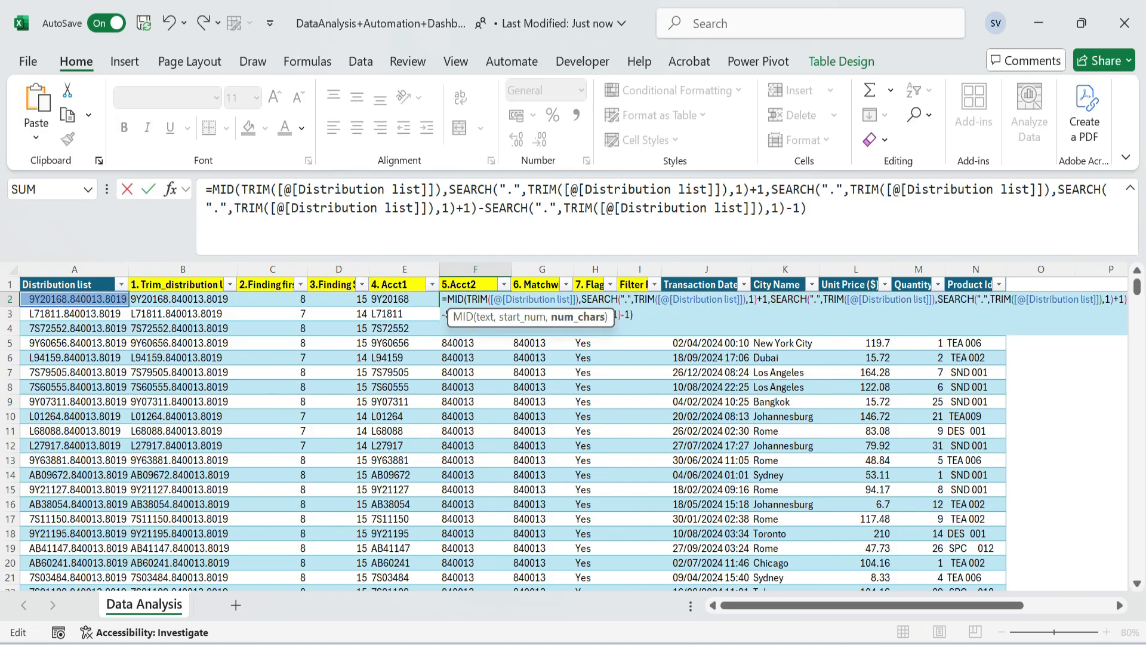
key(Return)
key(Up)
key(F2)
key(Escape)
Check the Acct2 reference in G2's VLOOKUP formula and copy the full MID expression from F2
key(Tab)
key(F2)
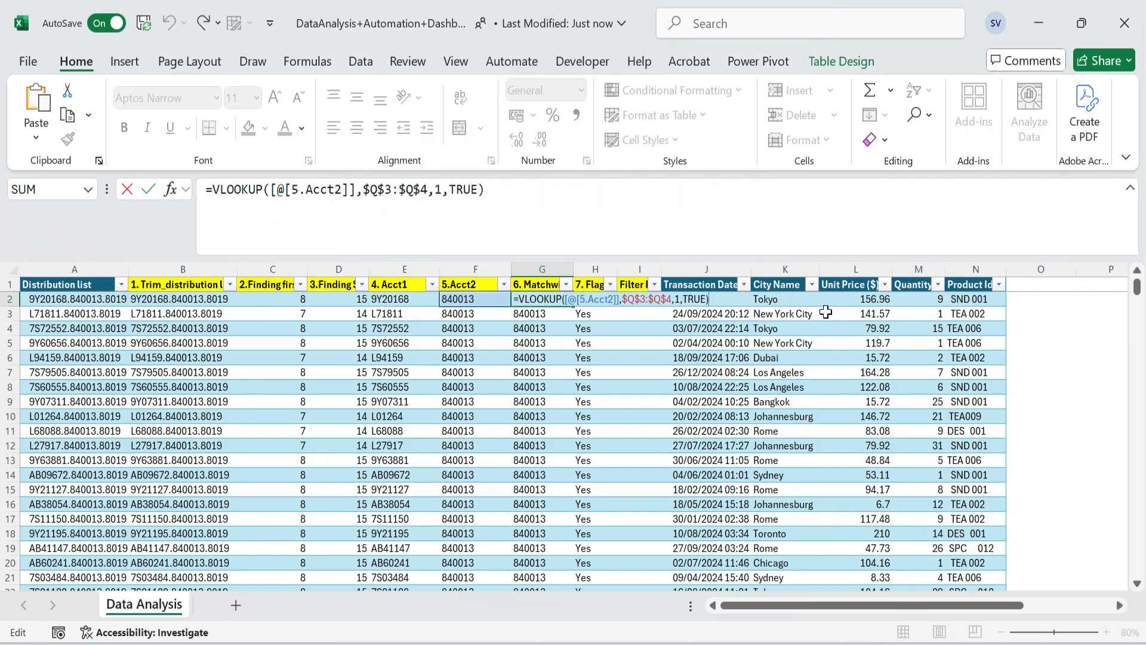
key(shift+Tab)
key(F2)
key(Home)
key(ctrl+a)
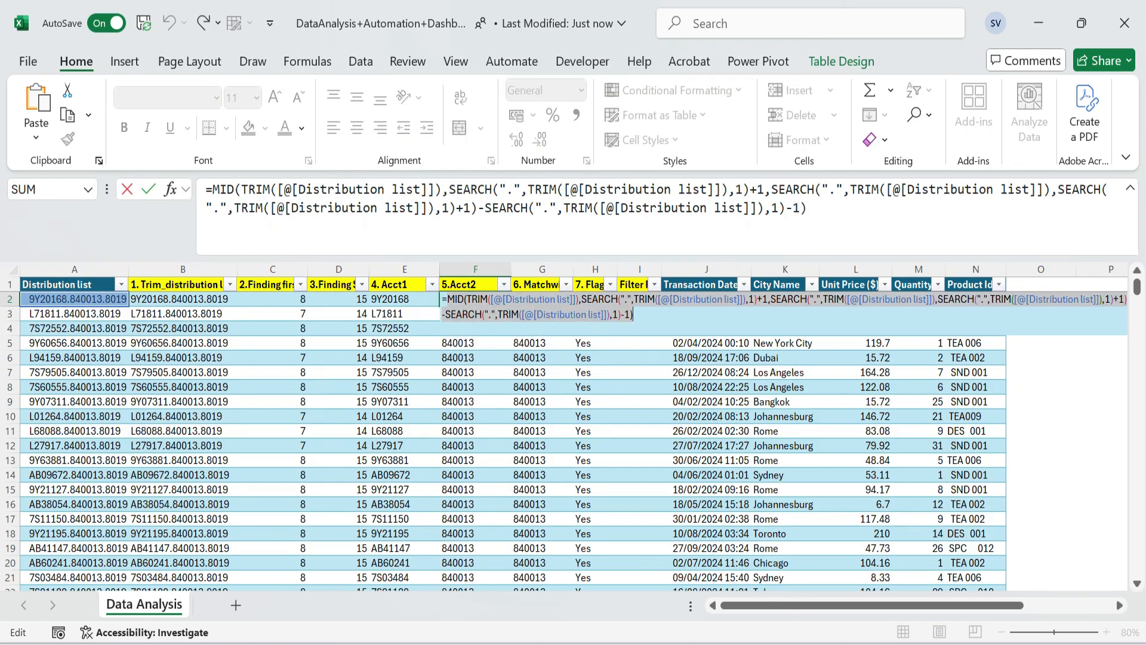
Replace [@[5.Acct2]] in G2's VLOOKUP formula with the copied MID expression
key(Tab)
key(F2)
click(599, 300)
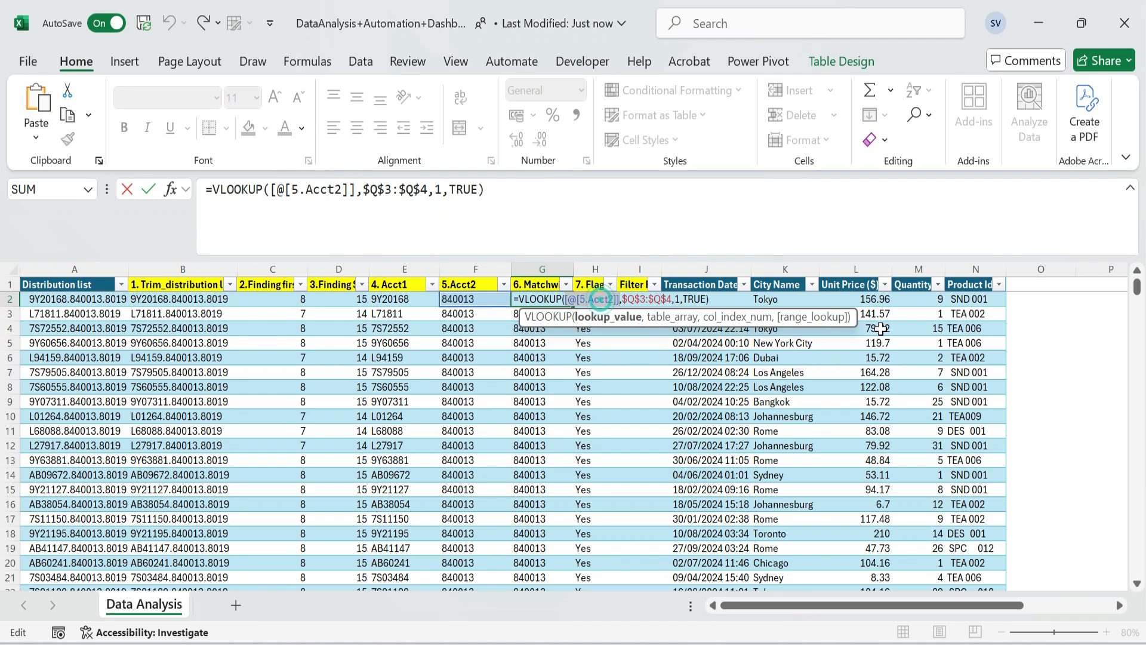
key(ctrl+v)
key(ctrl+Return)
Copy the complete nested VLOOKUP expression from G2's formula
key(Right)
key(Left)
key(F2)
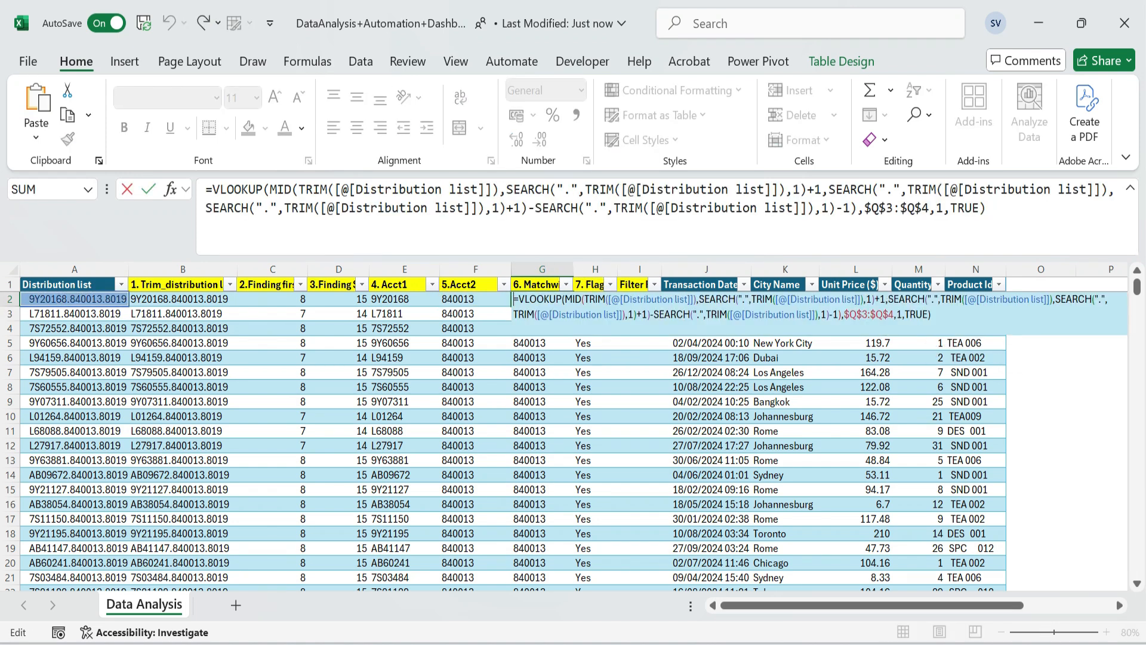
key(ctrl+a)
key(ctrl+Return)
Replace [@[6. Matchwith]] in H2's IFERROR(IF()) flag formula with the copied VLOOKUP expression
key(Right)
key(F2)
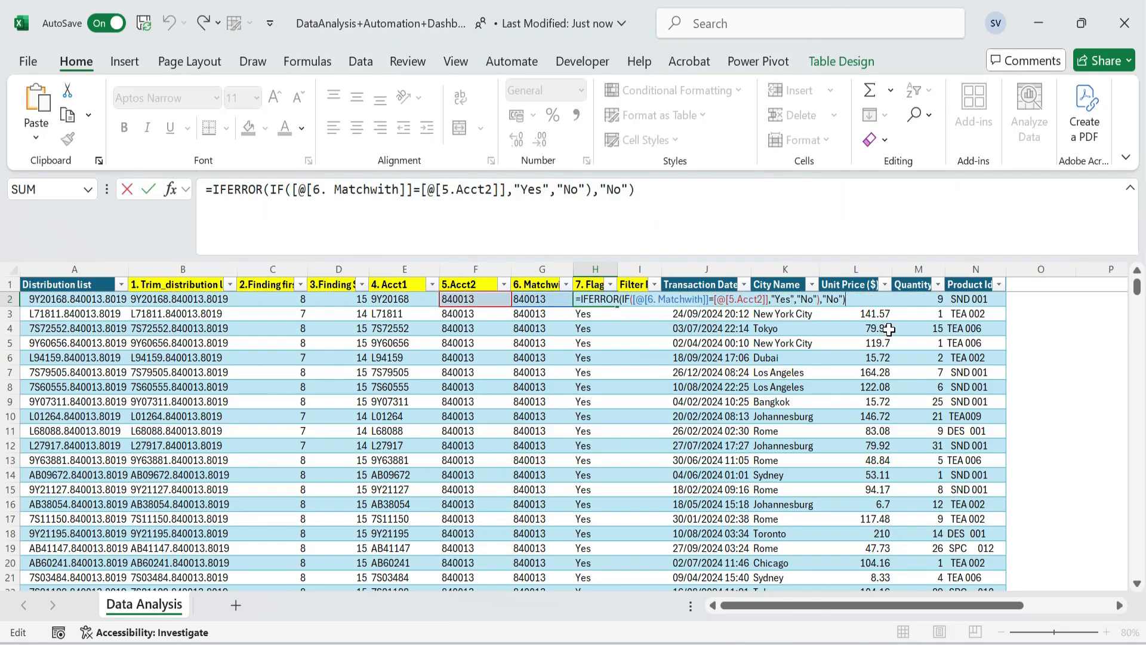
drag(633, 300, 709, 300)
key(ctrl+v)
key(Return)
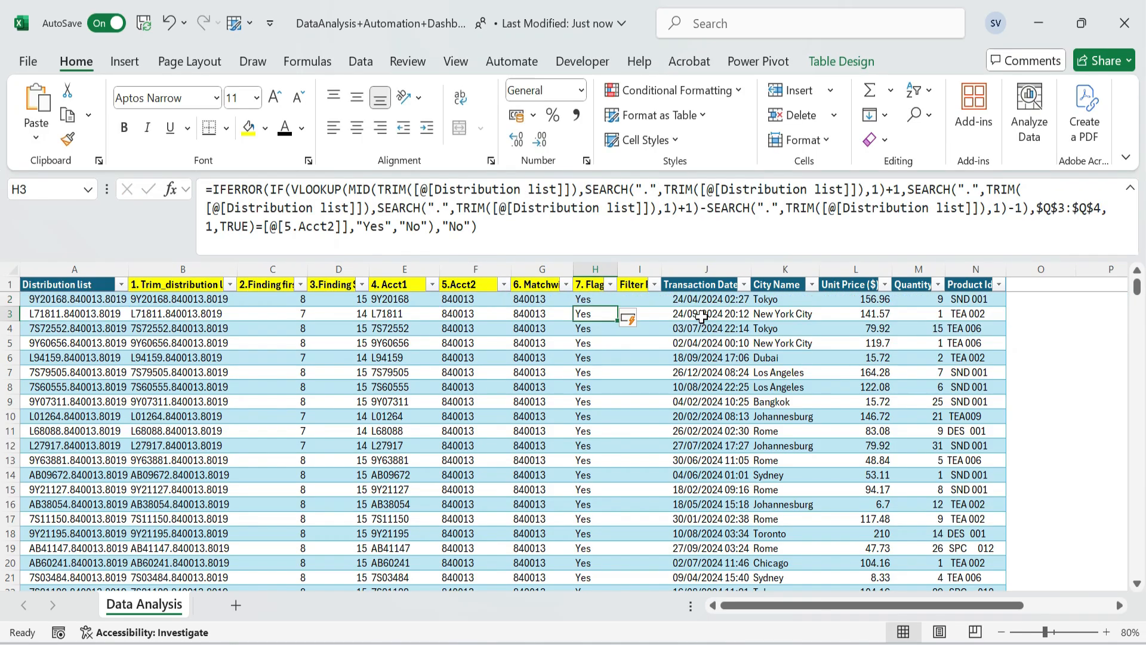
Copy the nested MID expression from F2's Acct2 formula without its equals sign
key(Up)
key(Left)
key(Left)
key(F2)
key(Home)
key(Up)
key(Right)
key(ctrl+shift+End)
key(ctrl+c)
key(Escape)
Replace [@[5.Acct2]] in H2's flag formula with the copied MID expression
key(Right)
key(Right)
key(F2)
double_click(630, 328)
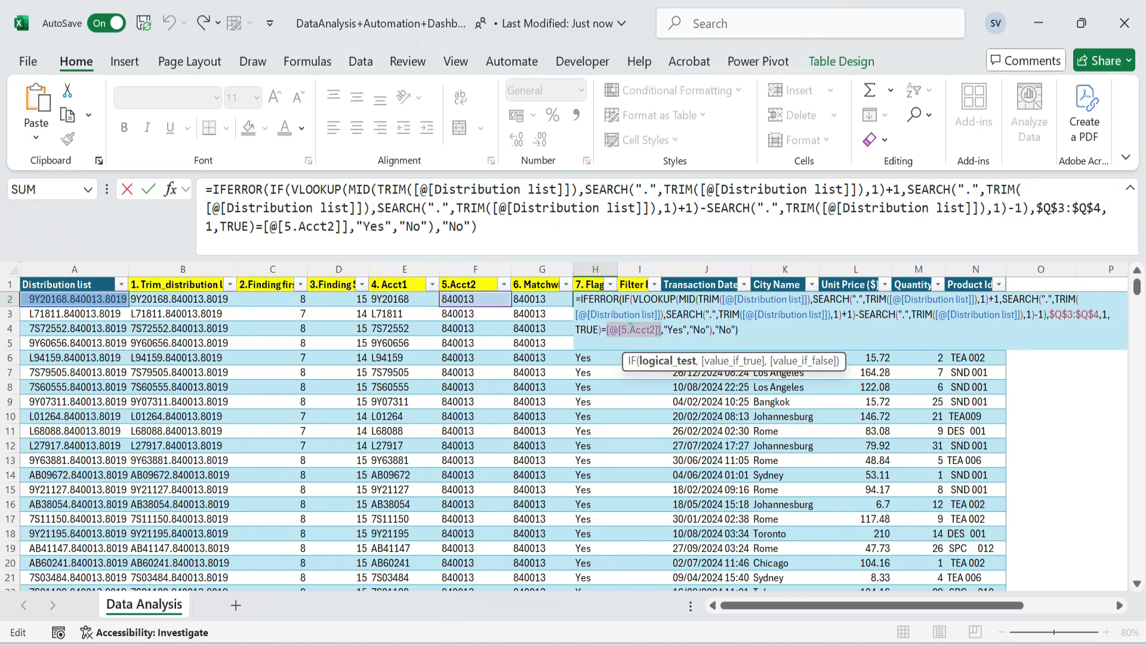
key(ctrl+v)
key(Return)
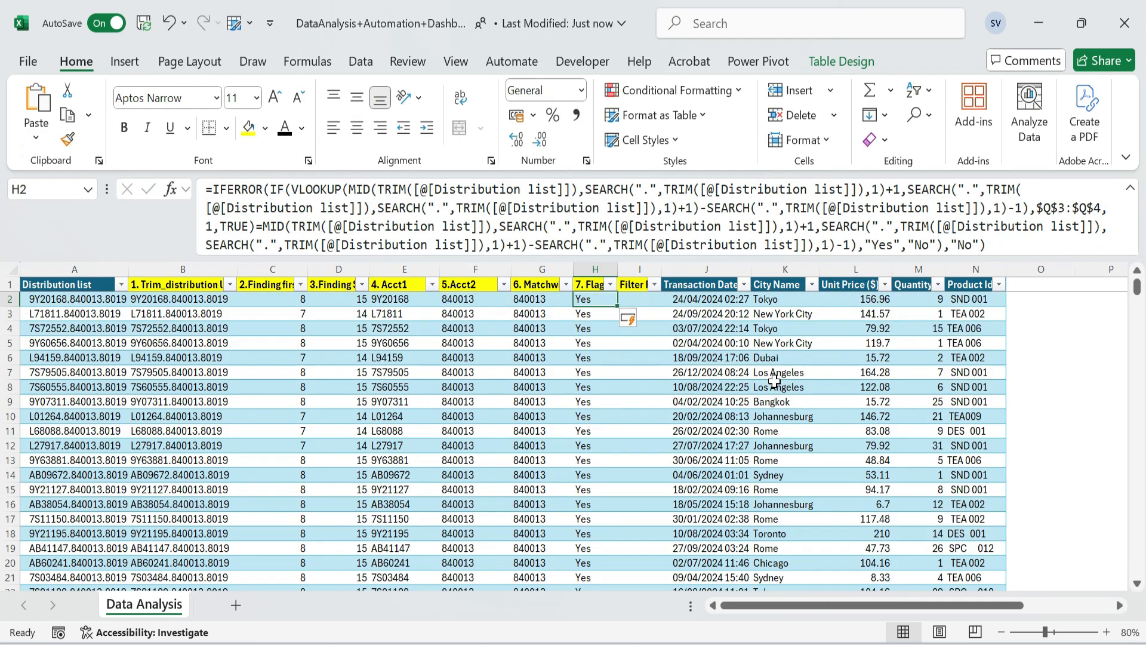
Review the fully nested flag formula in H2 for leftover helper-column references
key(F2)
key(Escape)
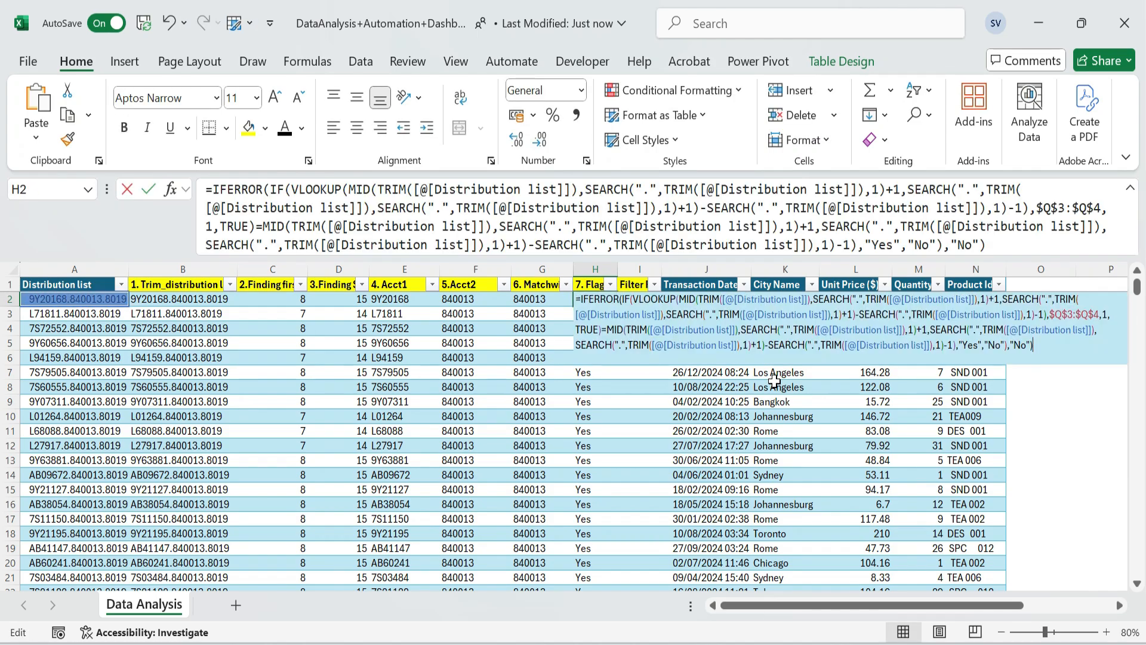
key(Up)
key(Right)
key(Escape)
key(Left)
key(Down)
key(F2)
key(Escape)
Move the header title from I1 to H1 so that the flag column is named Filter Required Flag
key(Up)
key(Right)
key(F2)
key(shift+Home)
key(Escape)
key(Left)
key(F2)
key(shift+Home)
text(Filter Required Flag)
key(ctrl+Return)
key(Down)
key(Up)
Fill the Filter Required Flag header in H1 with orange and autofit column H to its contents
click(265, 128)
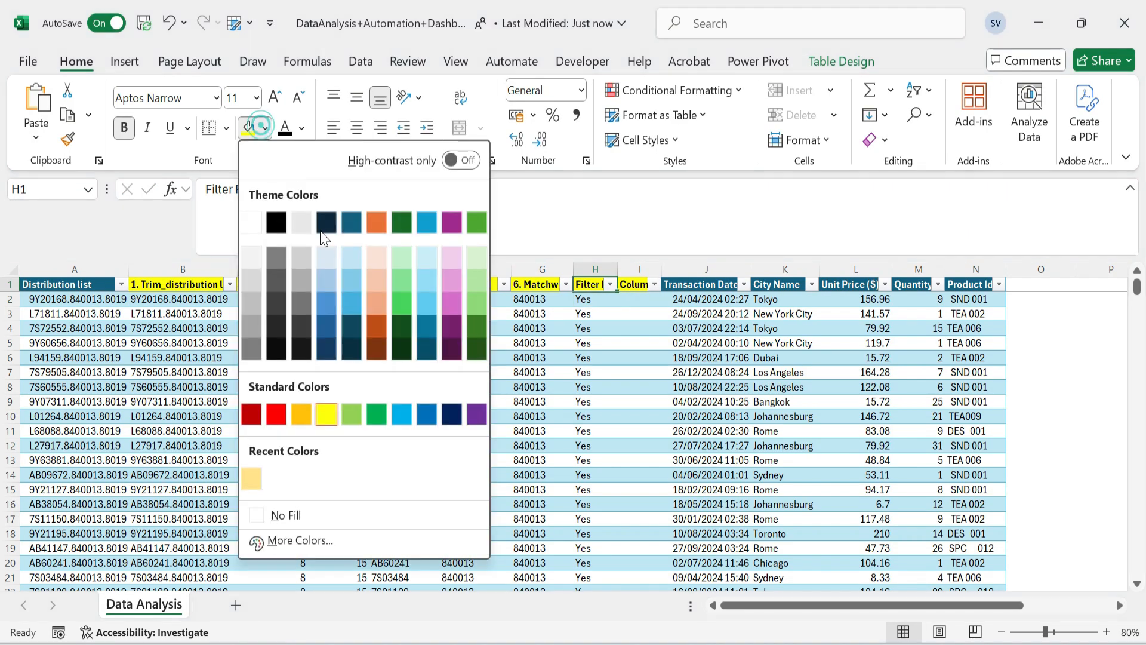
click(370, 221)
double_click(618, 269)
click(603, 299)
drag(990, 246, 485, 209)
key(Escape)
mouse_move(182, 266)
mouse_down()
mouse_move(551, 268)
mouse_move(193, 268)
mouse_up()
click(639, 284)
double_click(613, 299)
Filter the Filter Required Flag column to show only the Yes records
key(Right)
key(alt+Down)
key(e)
key(Down)
key(space)
key(Down)
key(Down)
key(space)
key(Return)
Change the Filter Required Flag filter to show only the No records
key(Left)
key(alt+Down)
key(Escape)
key(Right)
key(alt+Down)
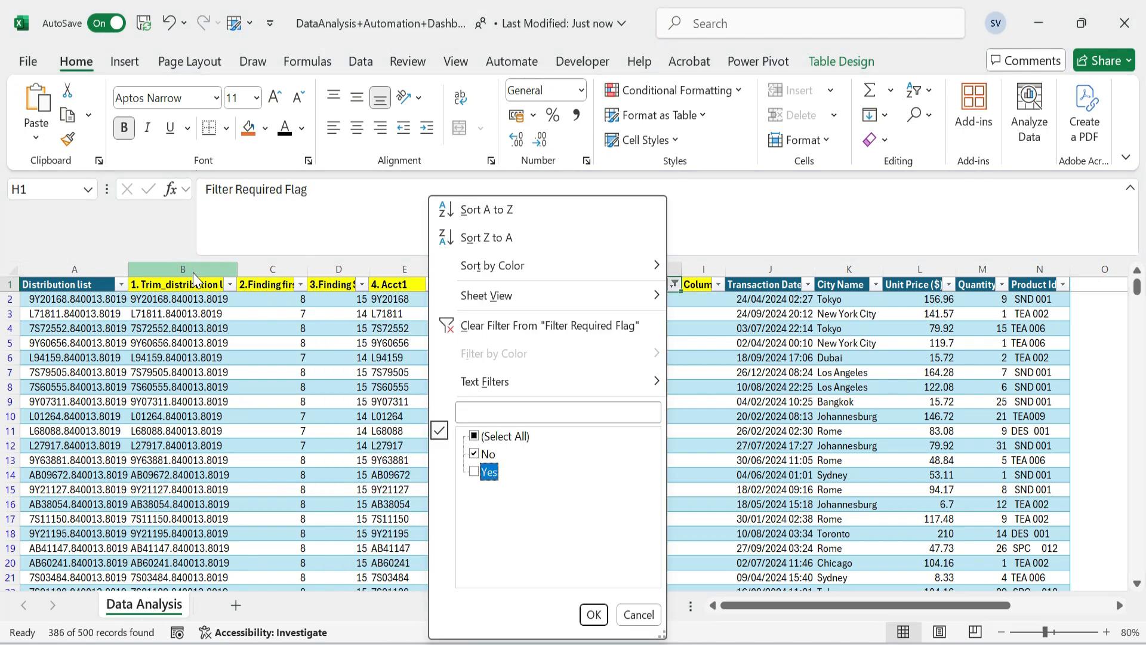
key(Return)
Check the neighbouring column's filter list and turn off filtering for the table
key(Left)
key(alt+Down)
key(Down)
key(Down)
key(Down)
key(Down)
key(Down)
key(Down)
key(Down)
key(Down)
key(Down)
key(Escape)
key(Right)
key(Left)
key(ctrl+shift+l)
Delete the helper columns from 1. Trim_distribution list through 6. Matchwith, keeping Distribution list and Filter Required Flag
key(ctrl+shift+Down)
key(shift+Left)
key(shift+Left)
key(shift+Left)
key(shift+Left)
key(shift+Left)
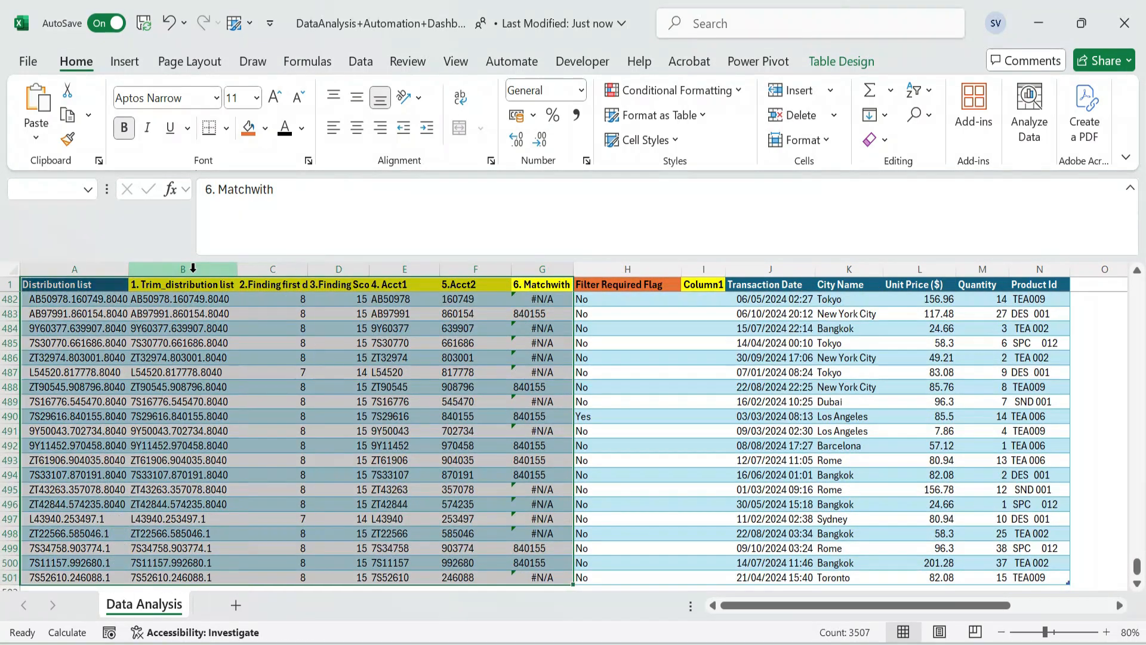
key(ctrl+minus)
key(ctrl+Up)
key(ctrl+Left)
key(Right)
key(Down)
key(Down)
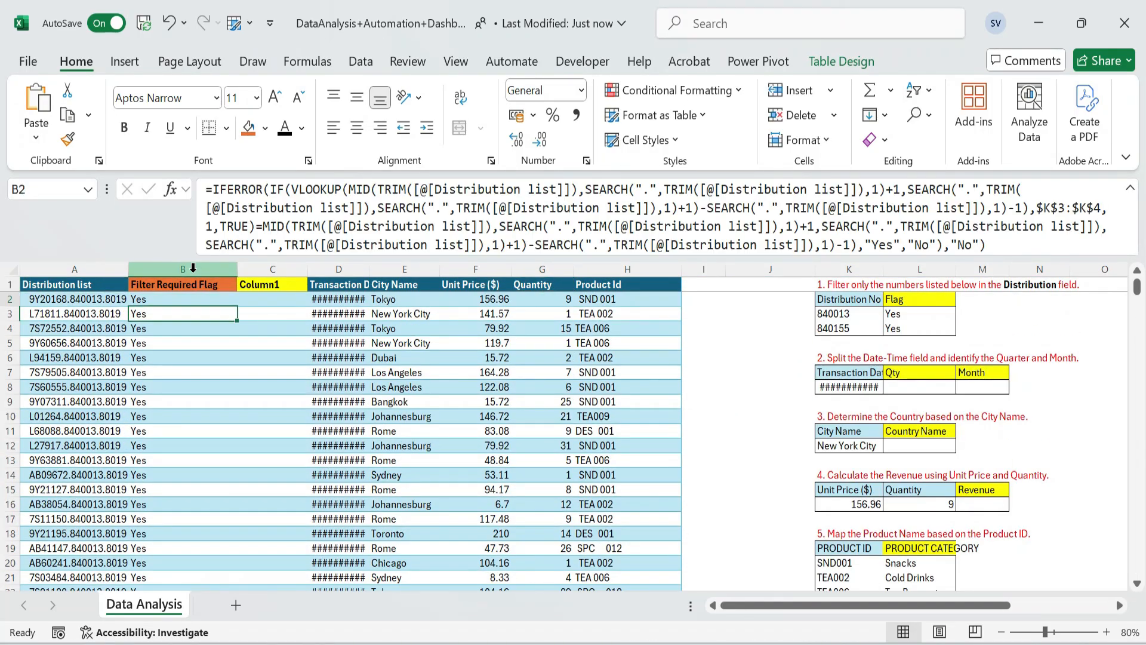
Widen column K so the transaction date in the task list displays in full
key(Up)
key(Up)
drag(887, 268, 900, 267)
click(893, 265)
Mark task 1 as Completed in M2 and fill that cell green
click(1008, 314)
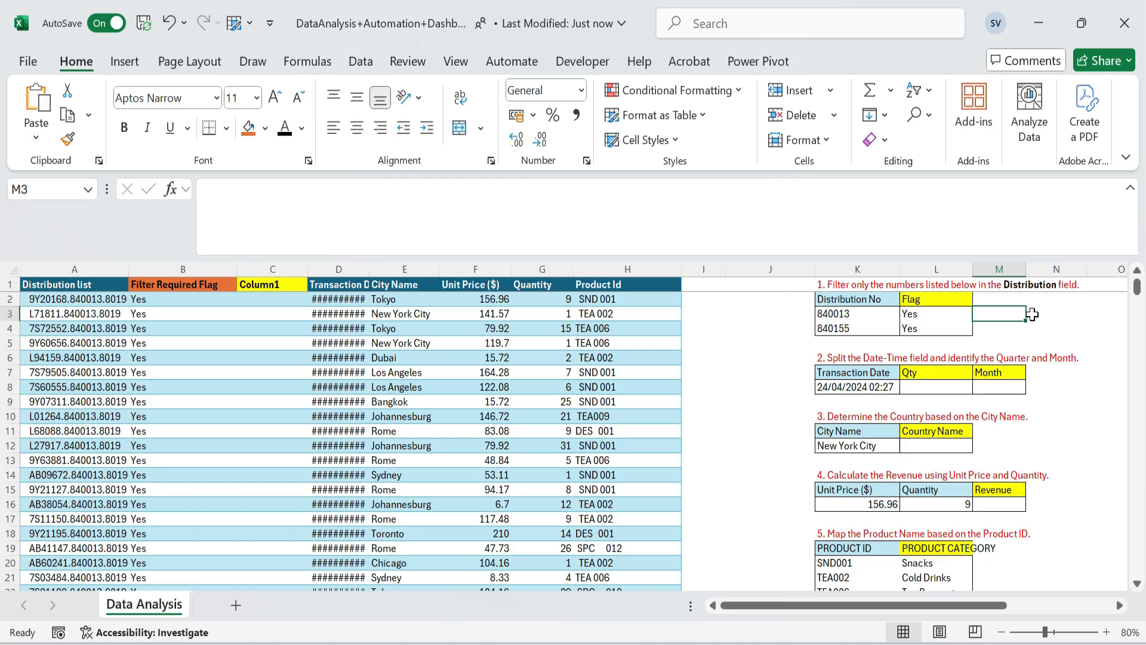
text(Completed)
key(ctrl+Return)
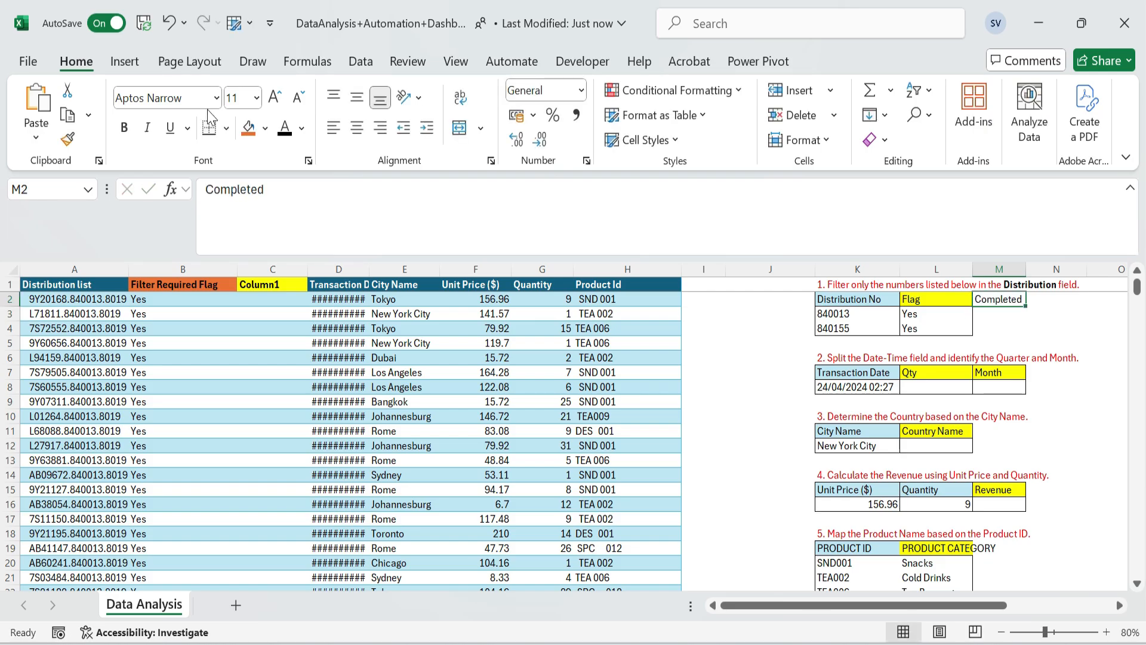
click(265, 127)
click(478, 221)
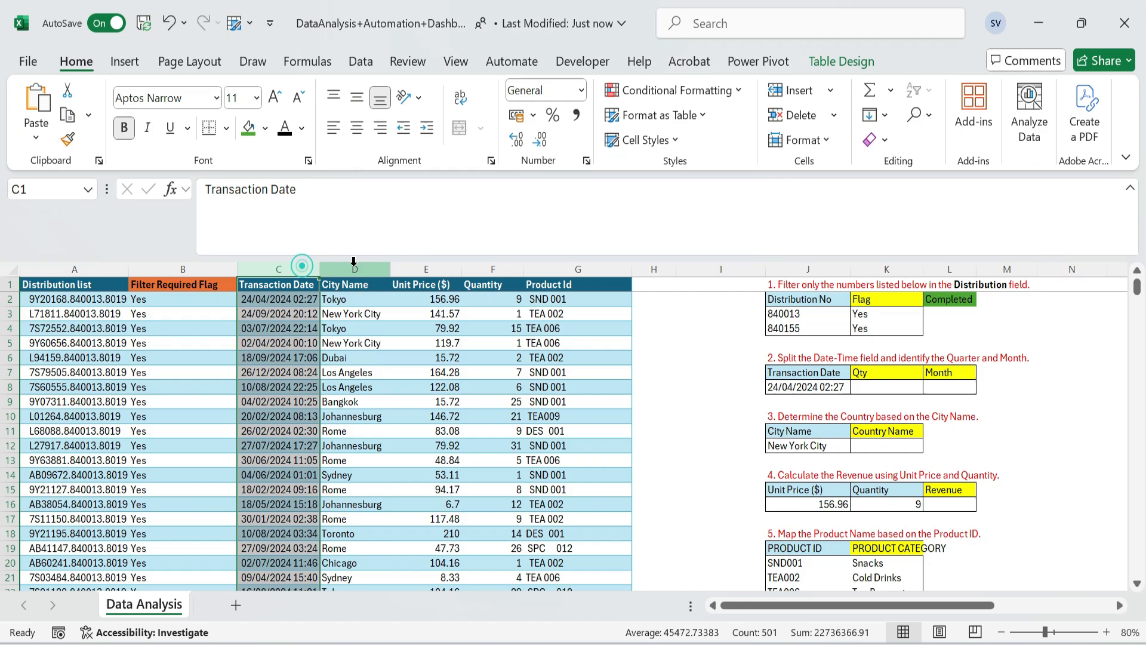
Insert three table columns before City Name with the headers Date, Qtr and Month, and fill those headers yellow
click(353, 270)
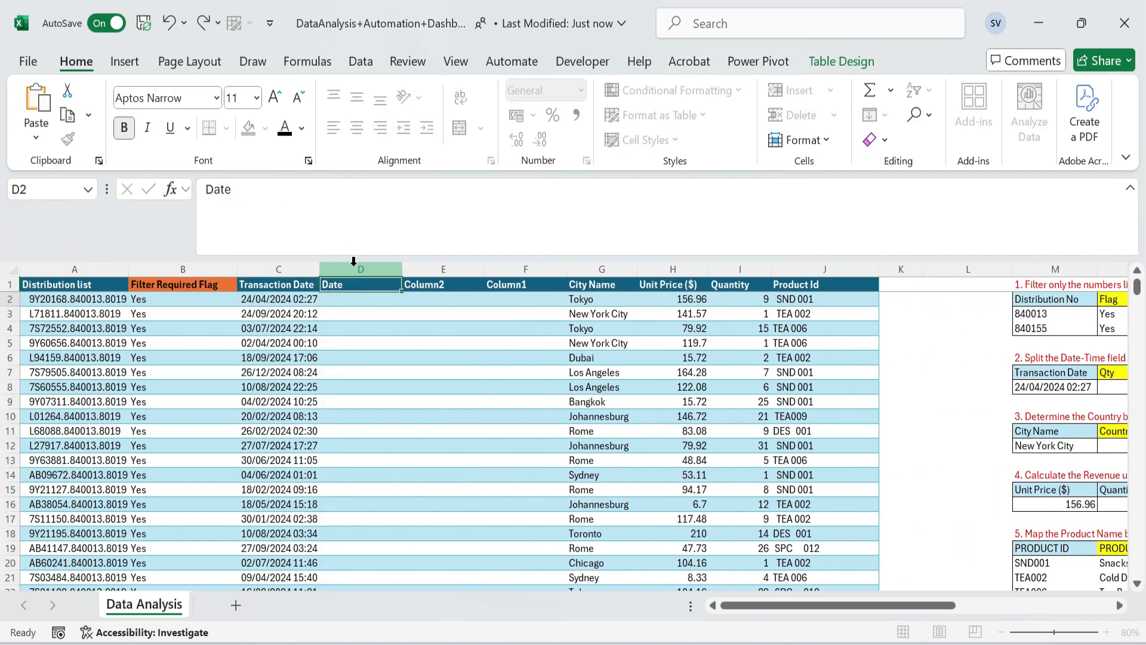
key(Tab)
text(Qtr)
key(Tab)
text(Mon)
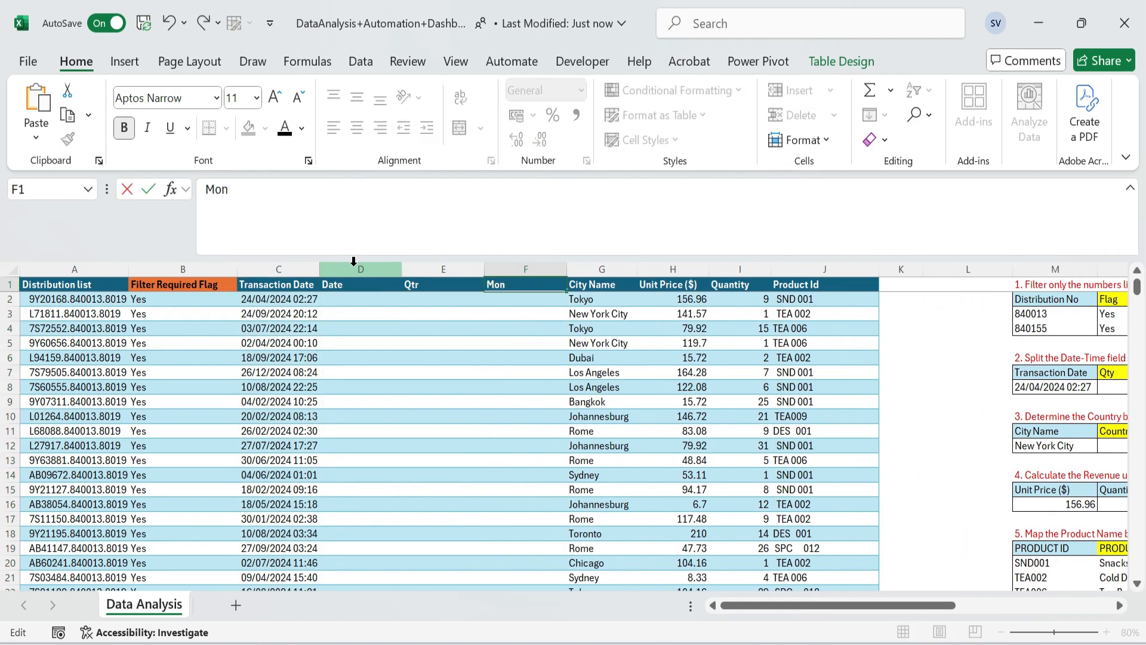
text(th)
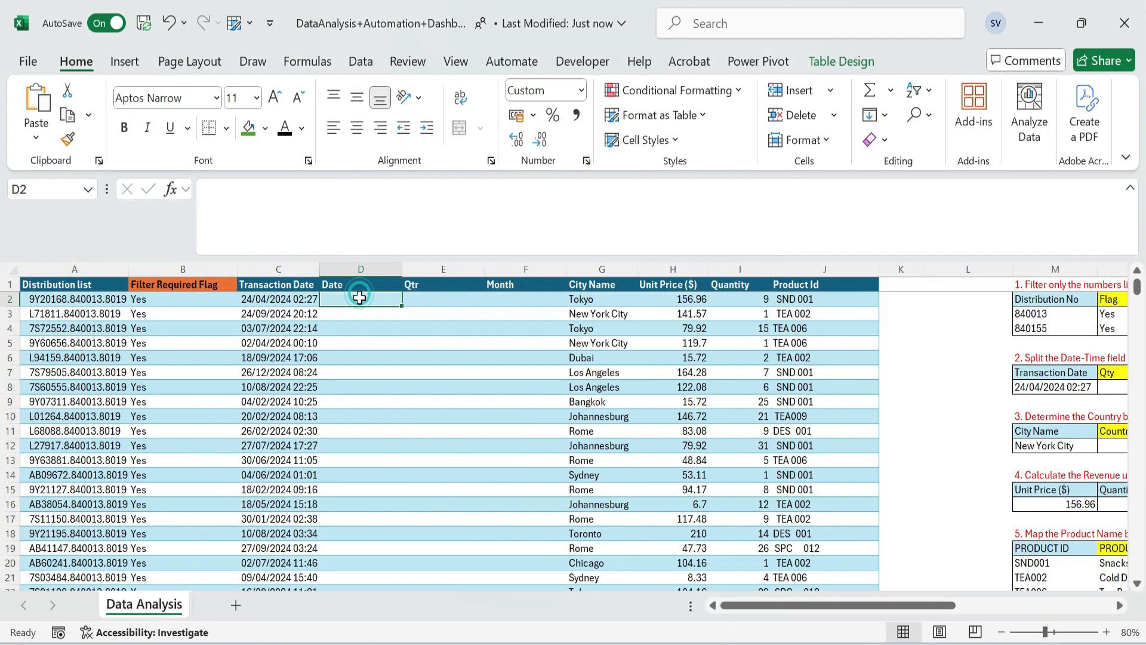
drag(358, 285, 525, 285)
click(265, 127)
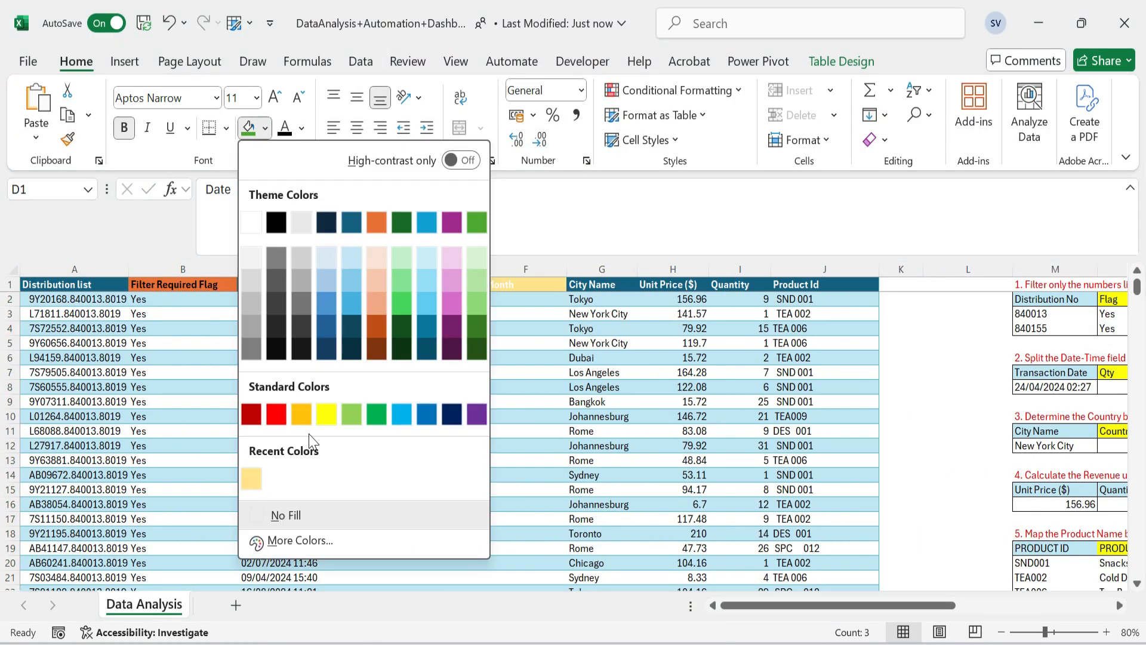
Fill the Date column with =TEXT([@[Transaction Date]],"dd/mm/yyyy")
text(=TEXT()
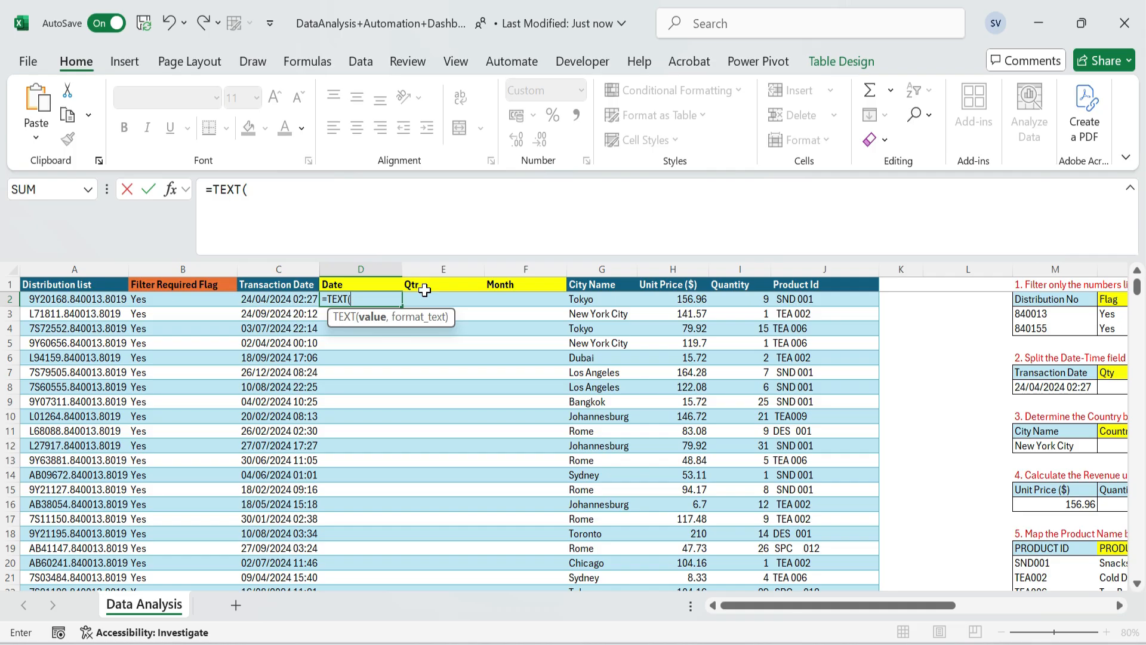
key(Left)
text(,)
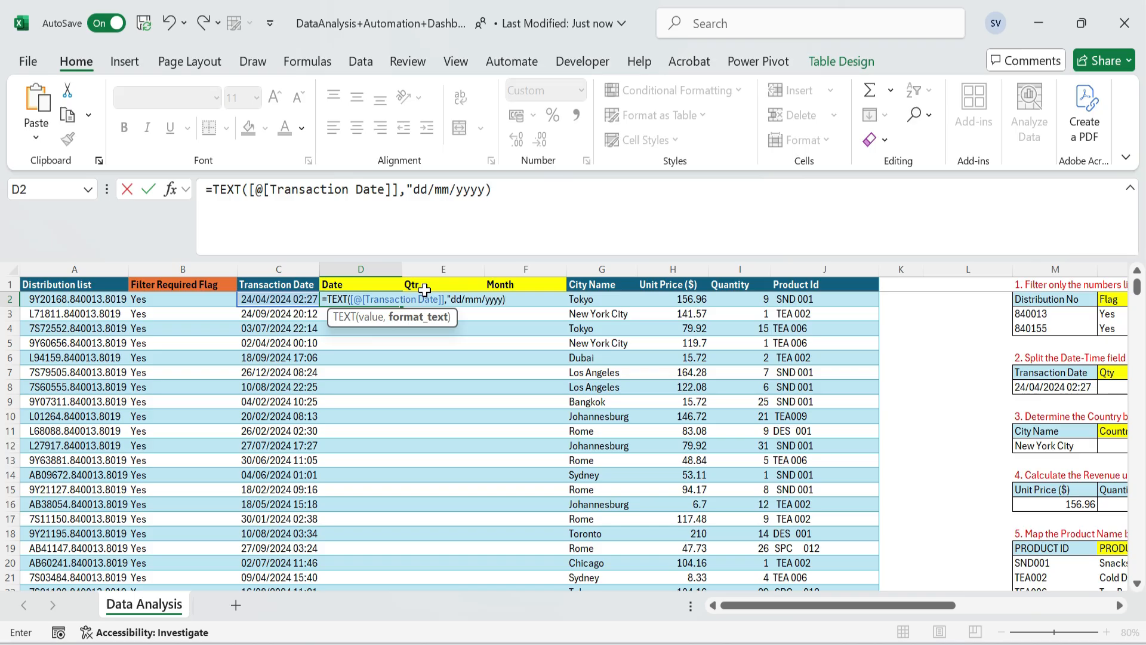
text())
key(Return)
key(Up)
key(Left)
key(Right)
Fill the Qtr column with ="Q"&CEILING(MONTH([@[Transaction Date]])/3,1)
click(424, 293)
text(=)
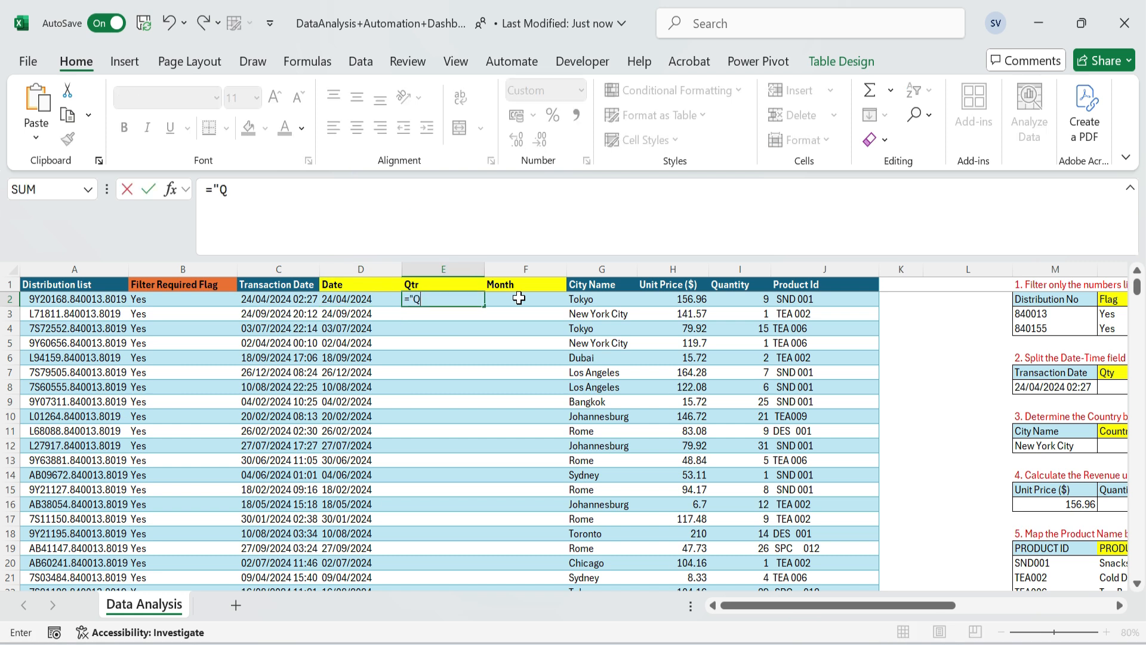
text("Q"&ceiling(Month)
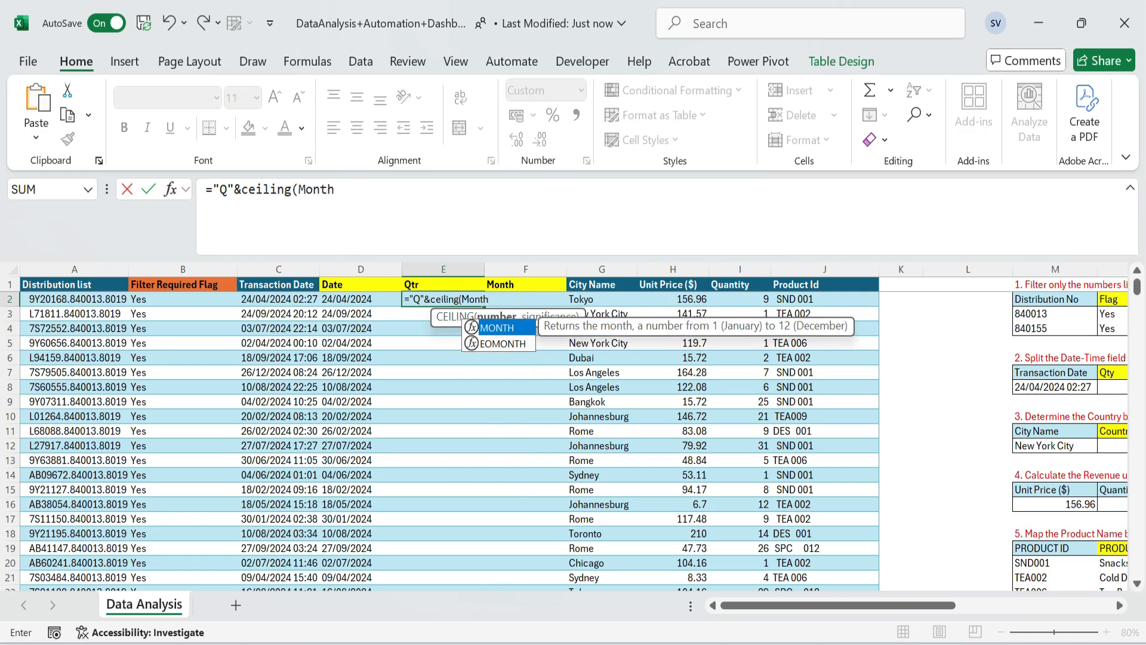
key(Tab)
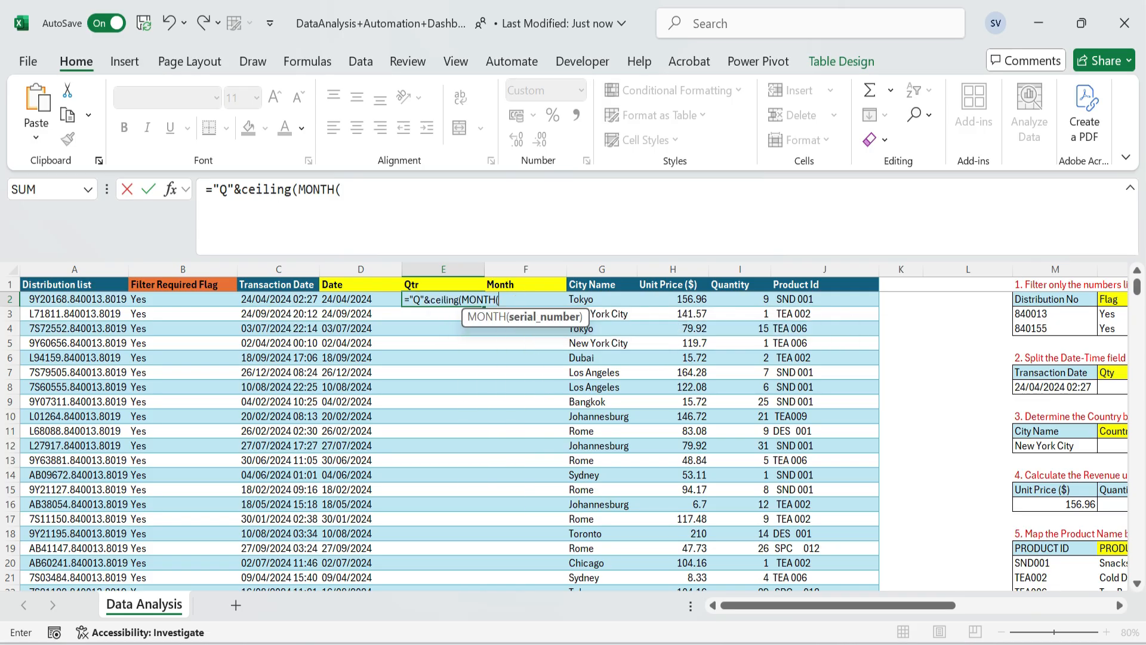
click(269, 299)
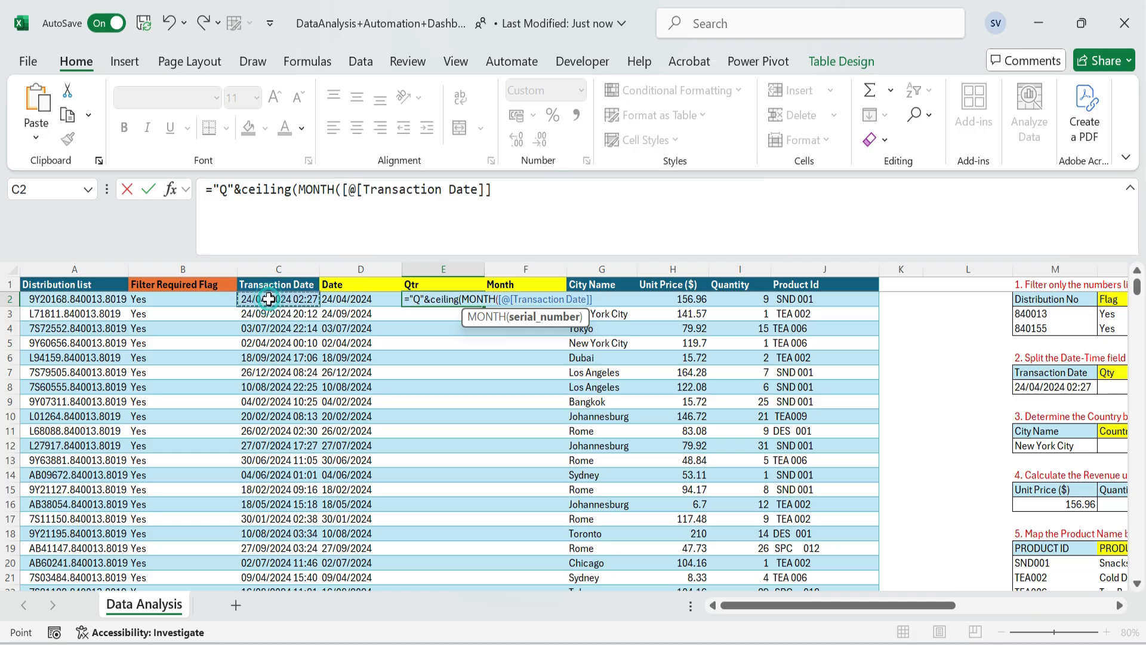
text())
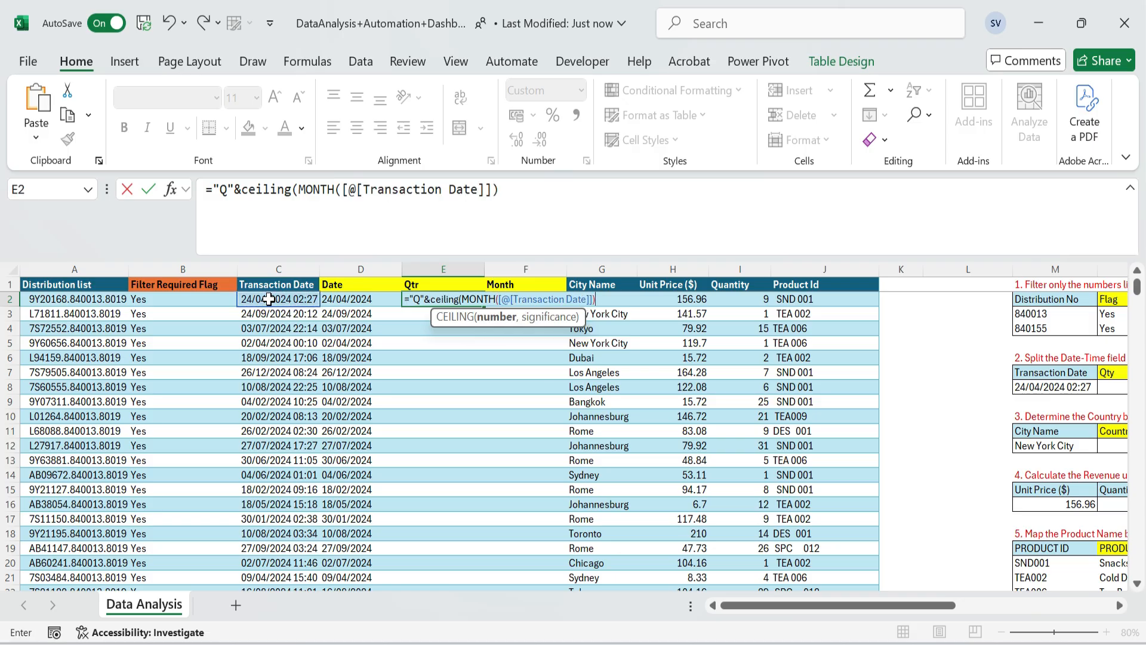
text(/3,1)
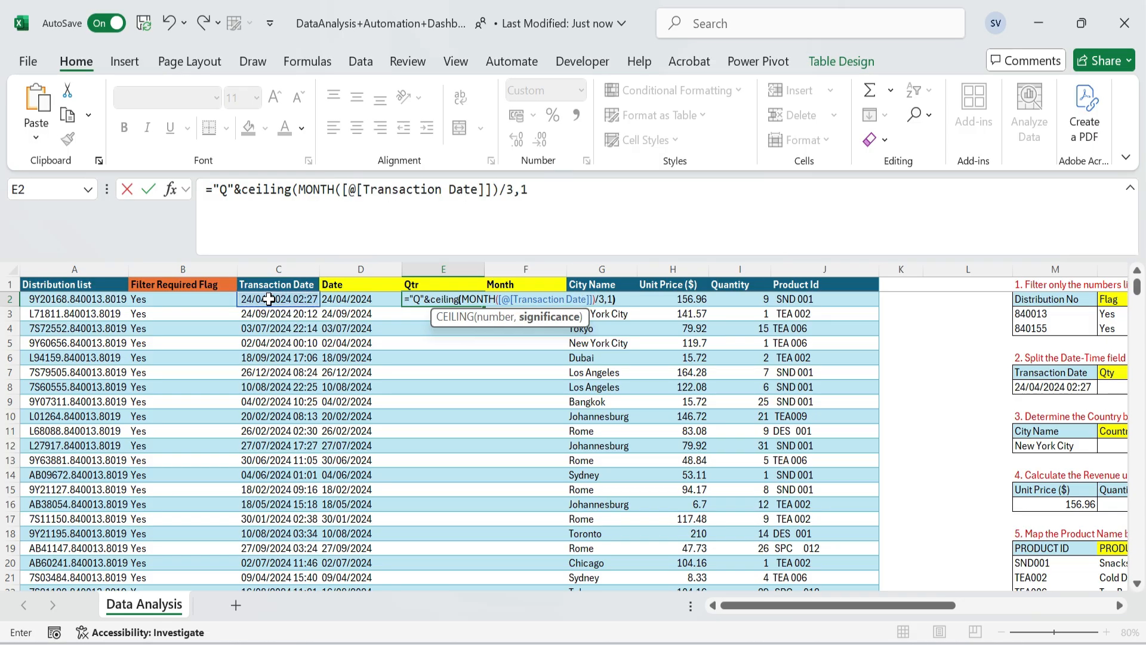
text())
key(ctrl+Return)
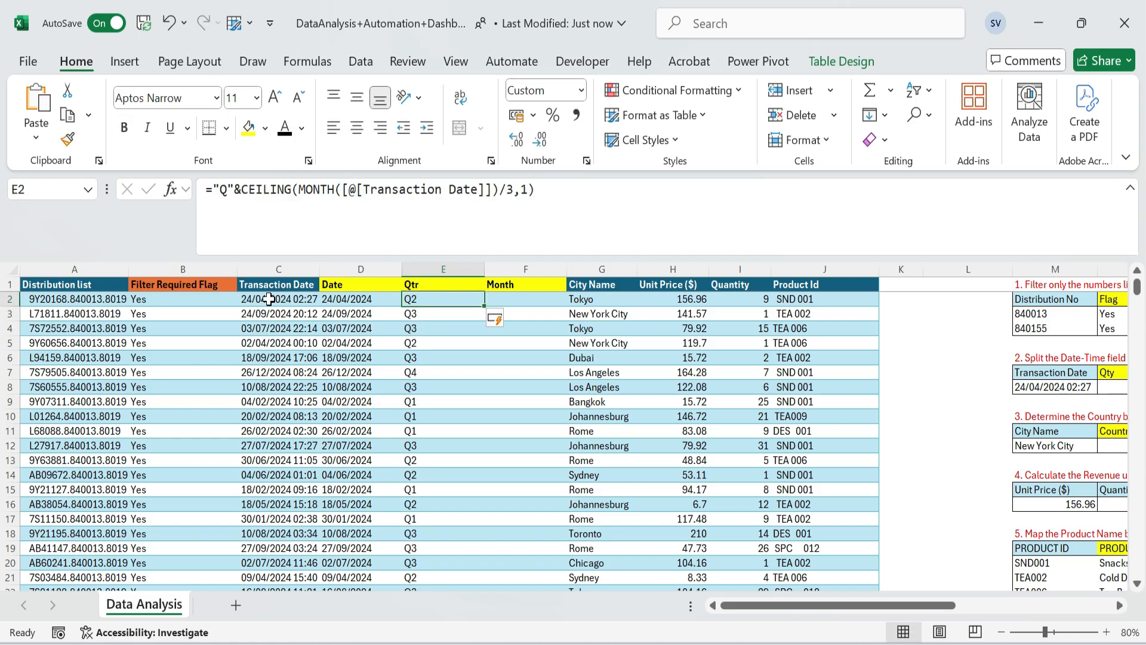
Fill the Month column with =TEXT([@[Transaction Date]],"MMM")
key(Right)
text(=text)
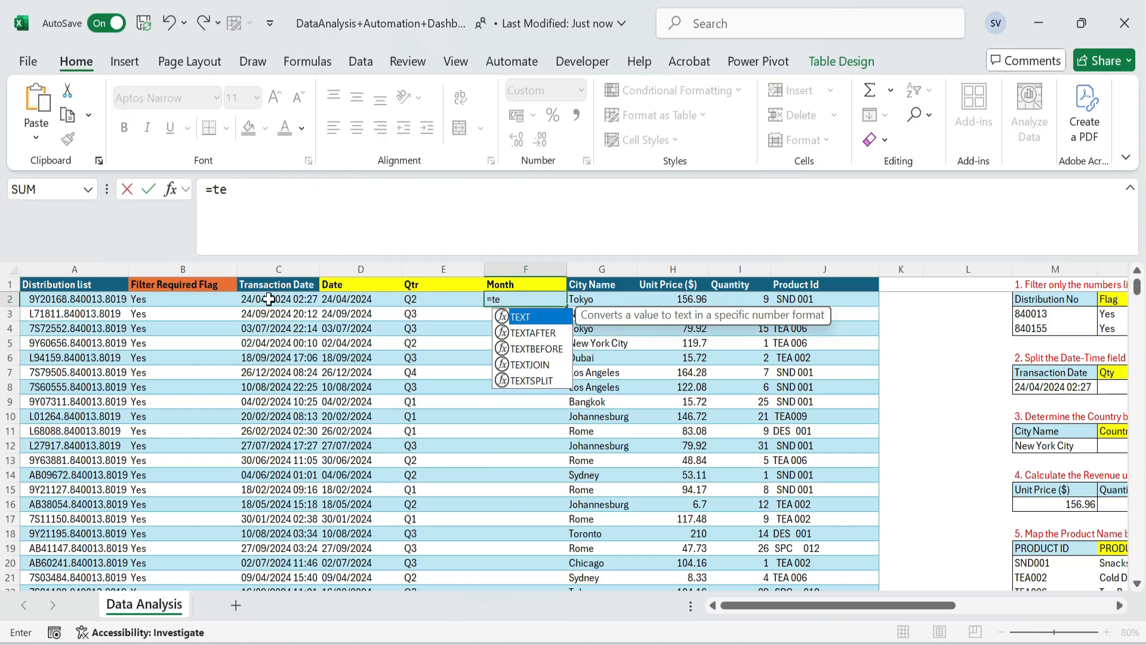
key(Tab)
key(Left)
key(Left)
click(269, 298)
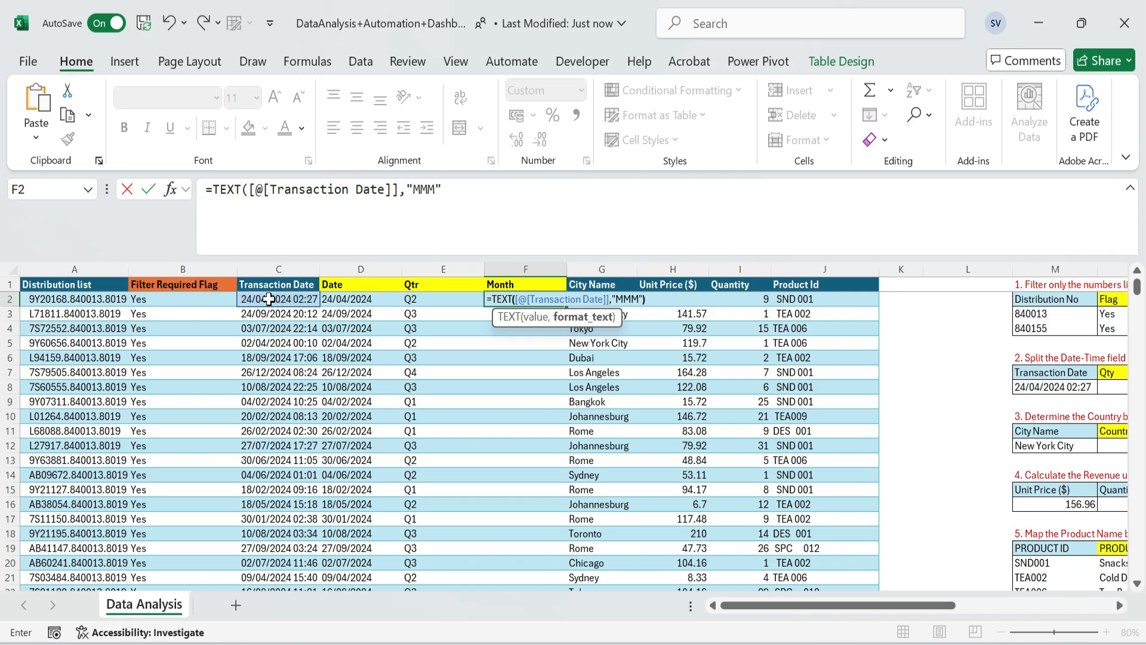
key(Return)
Autofit the Date, Qtr and Month columns to their contents
key(Up)
key(Left)
key(Left)
key(Up)
key(ctrl+shift+Down)
key(shift+Right)
key(shift+Right)
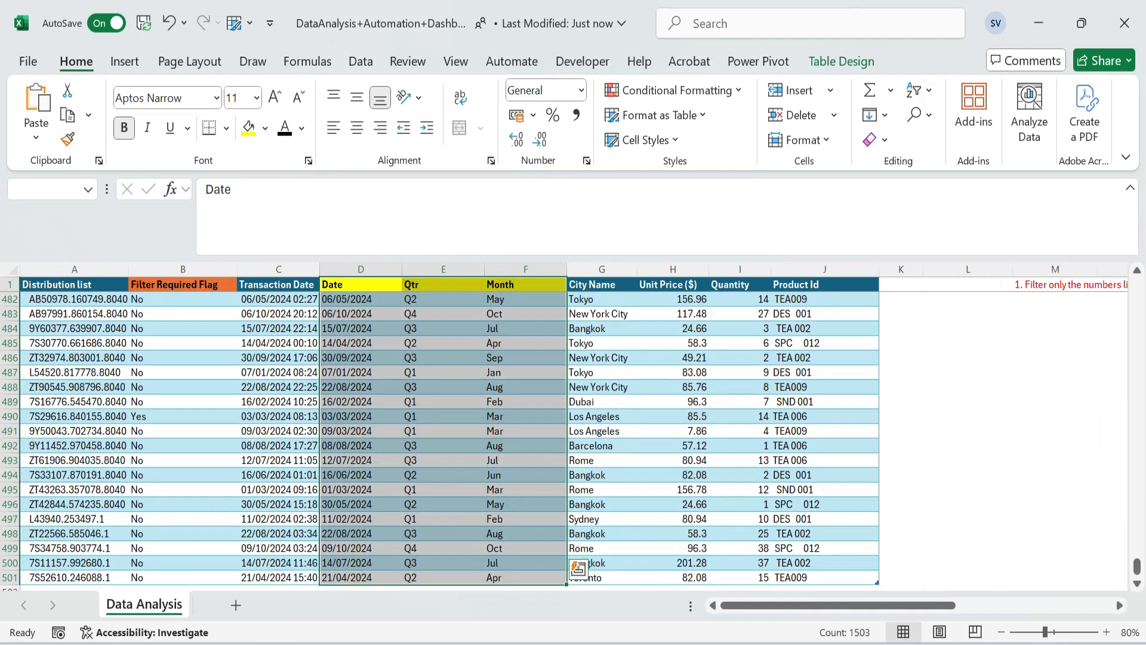
double_click(404, 270)
double_click(457, 269)
double_click(475, 269)
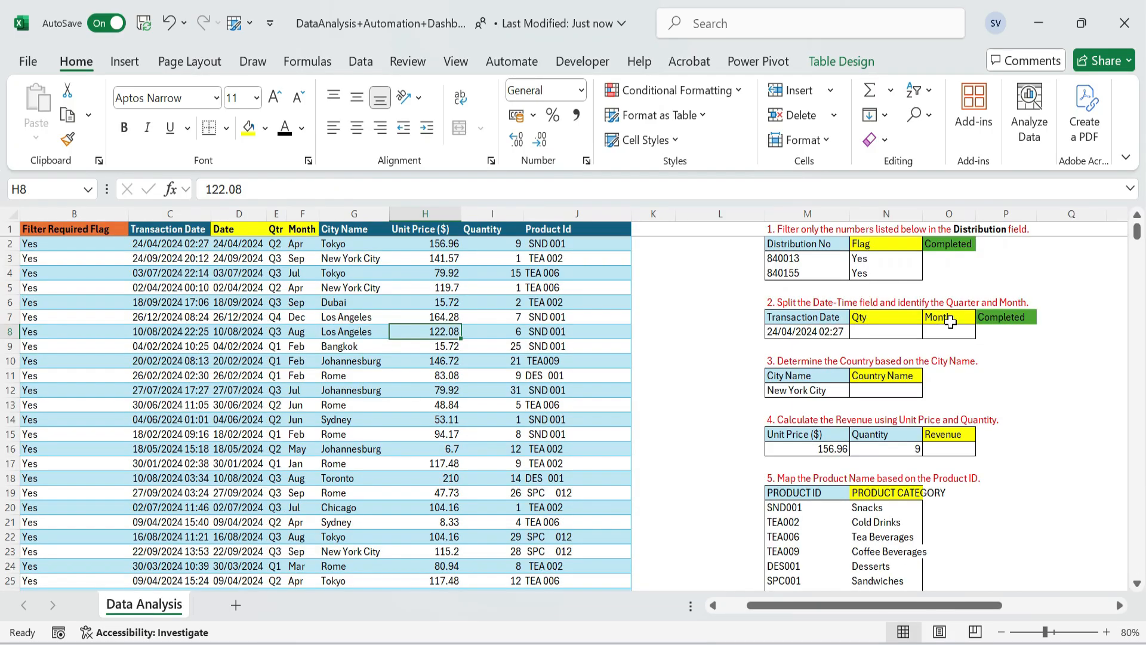
Insert an empty table column before Unit Price ($)
key(ctrl+Up)
key(ctrl+shift+Down)
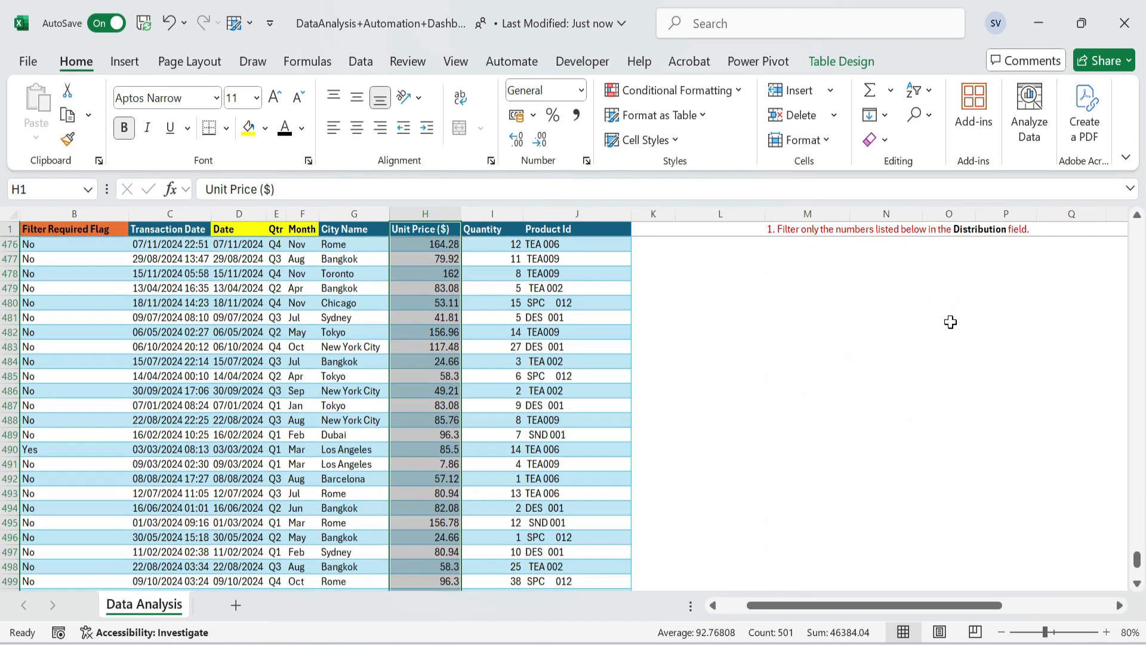
key(ctrl+shift+plus)
Convert all the cities in the City Name column to the Geography data type
key(Left)
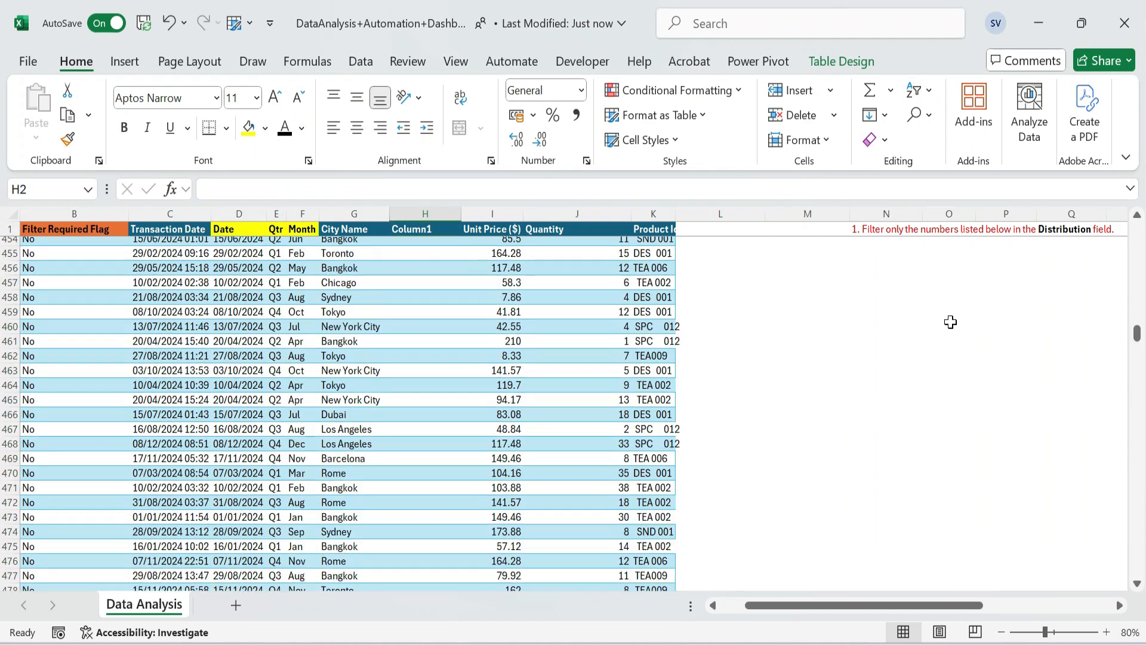
key(Down)
key(ctrl+shift+Down)
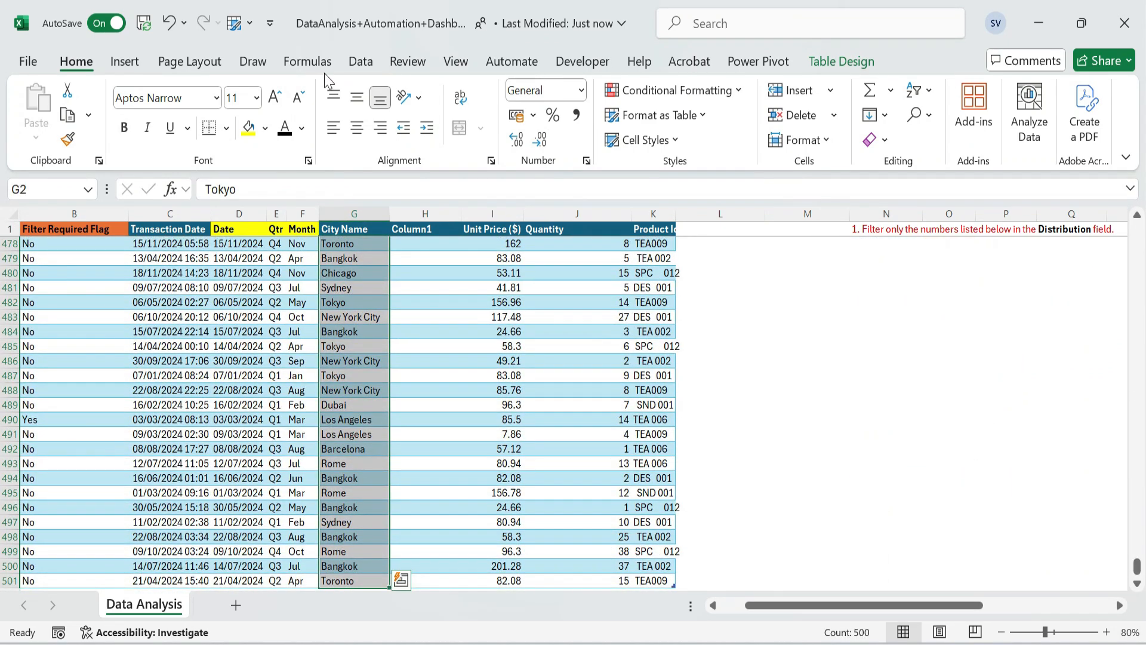
click(358, 62)
click(477, 124)
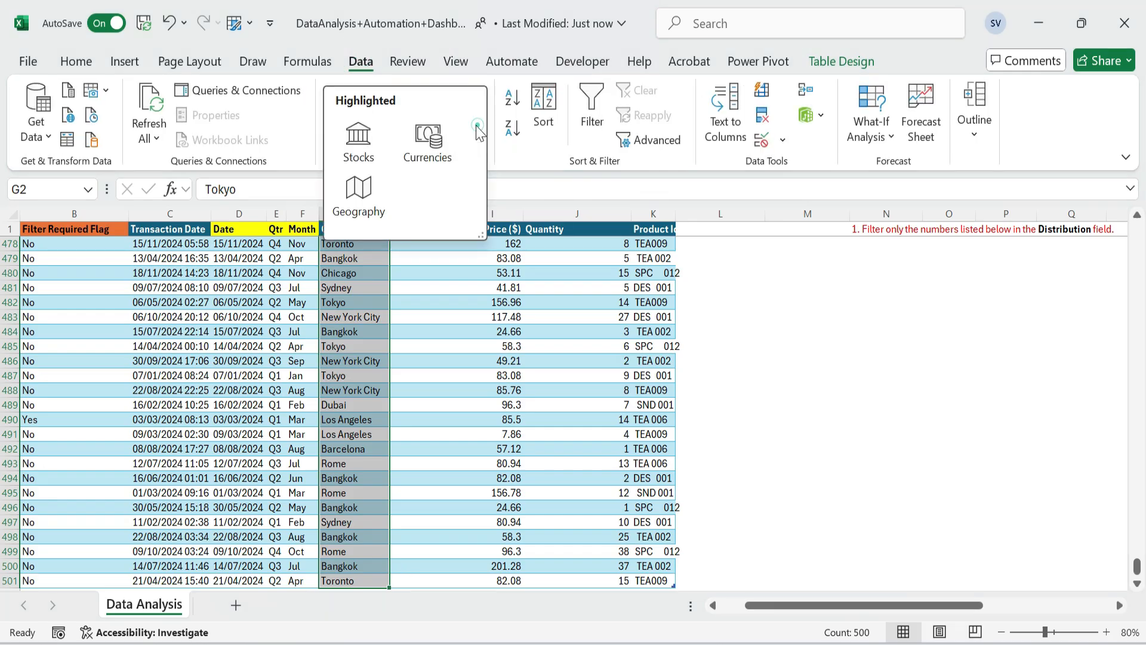
click(366, 193)
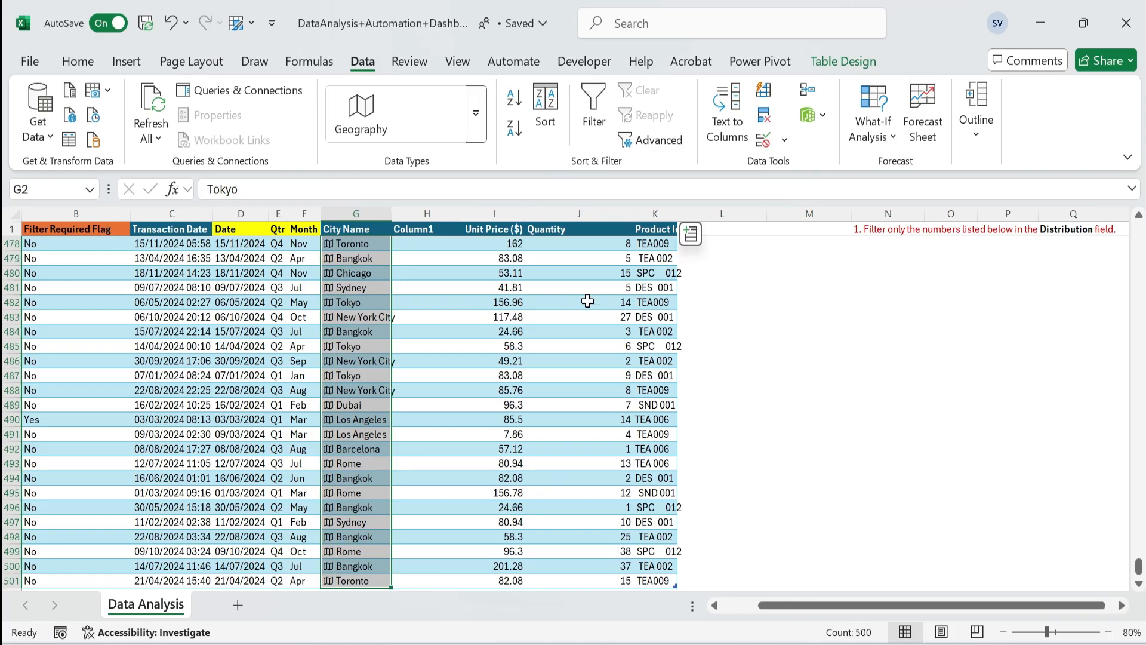
Extract the Country/region field from the City Name geography data into a new table column
click(691, 235)
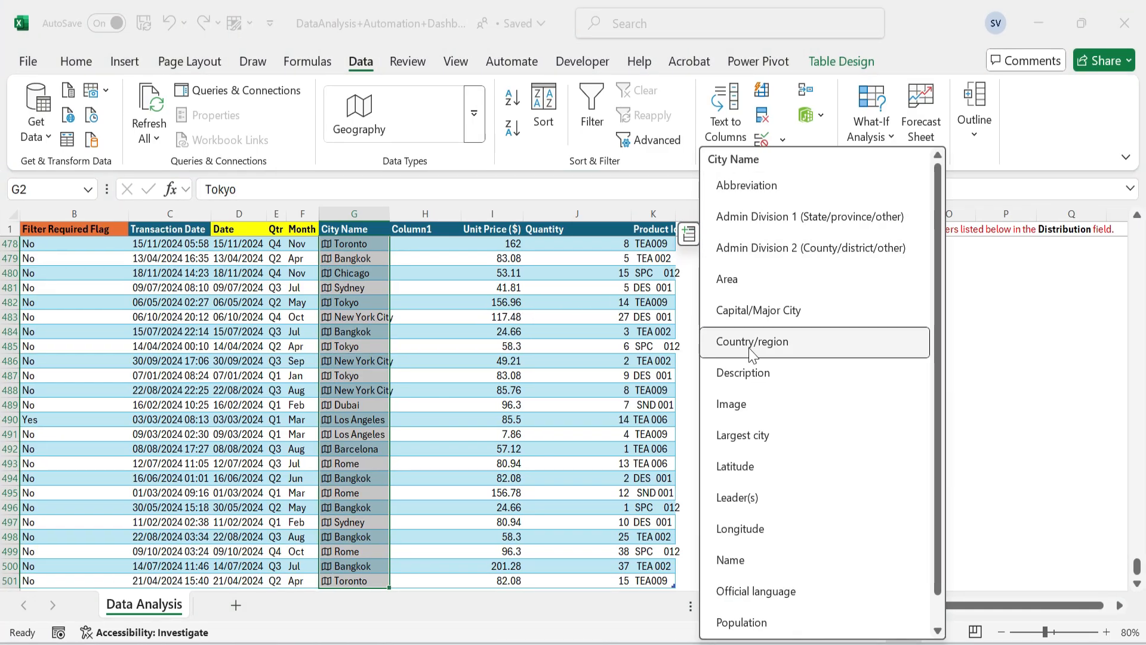
click(766, 345)
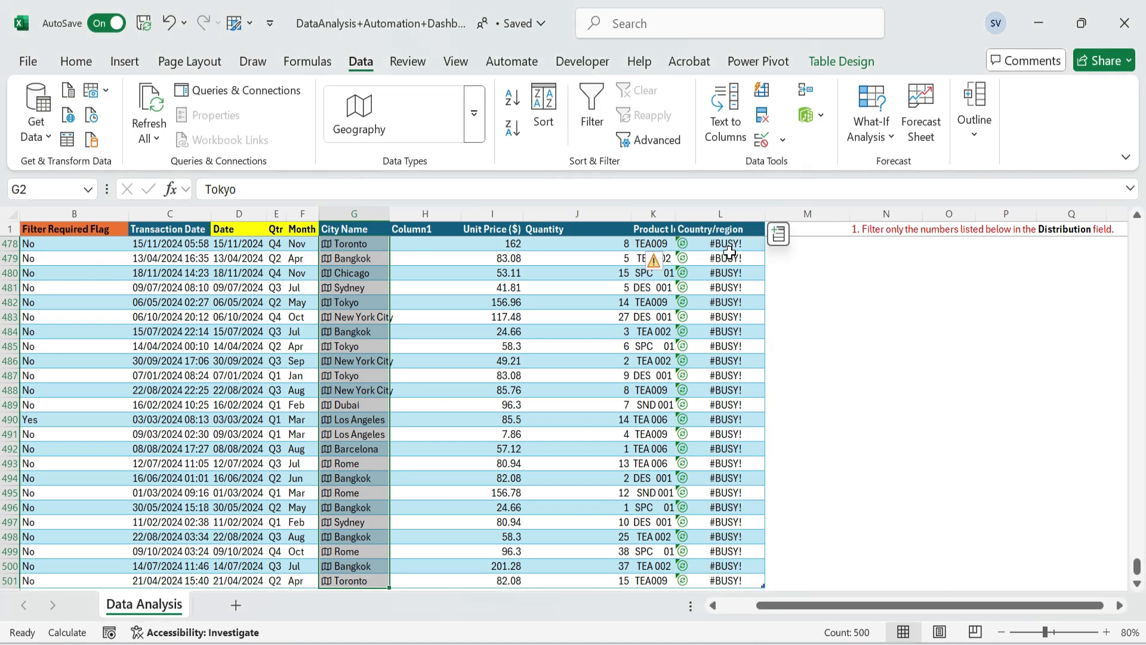
key(Down)
key(Up)
key(Down)
key(Down)
key(Down)
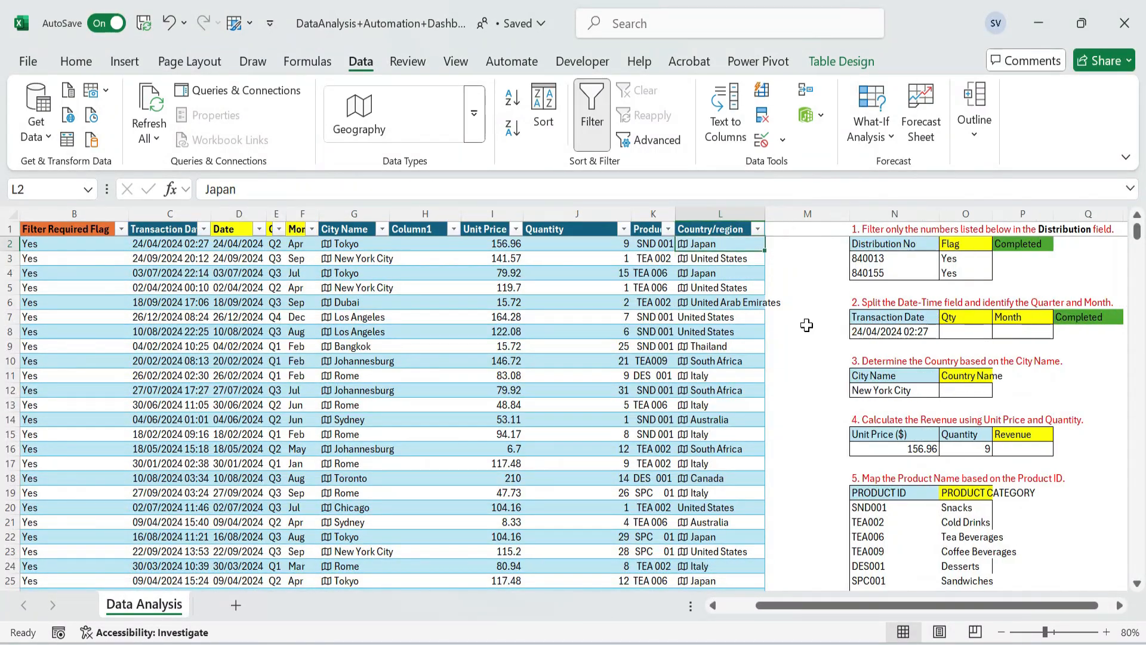
Convert the Country/region and City Name columns from the Geography data type back to plain text
key(ctrl+shift+Down)
right_click(724, 242)
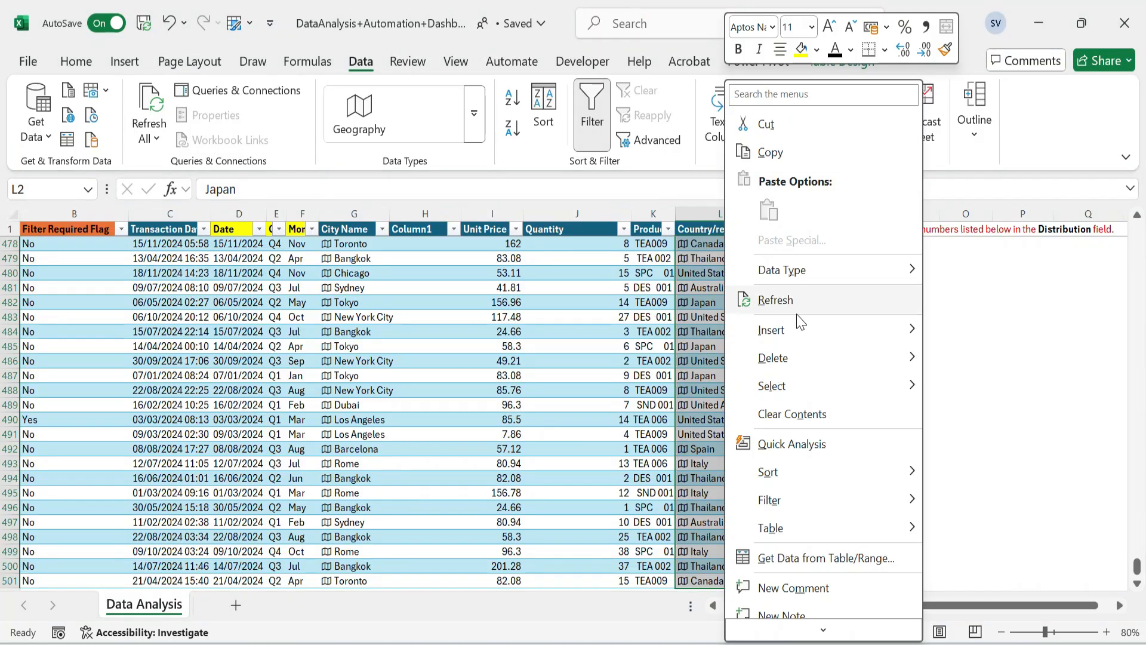
mouse_move(895, 266)
click(970, 353)
click(352, 287)
click(355, 213)
right_click(356, 213)
mouse_move(504, 394)
click(624, 478)
Copy the Country/region column with its header into the empty column H after City Name
click(410, 273)
click(408, 207)
key(Up)
key(ctrl+Right)
key(ctrl+shift+Down)
key(ctrl+c)
key(Down)
key(Left)
key(Left)
key(Left)
key(Left)
key(Up)
key(Return)
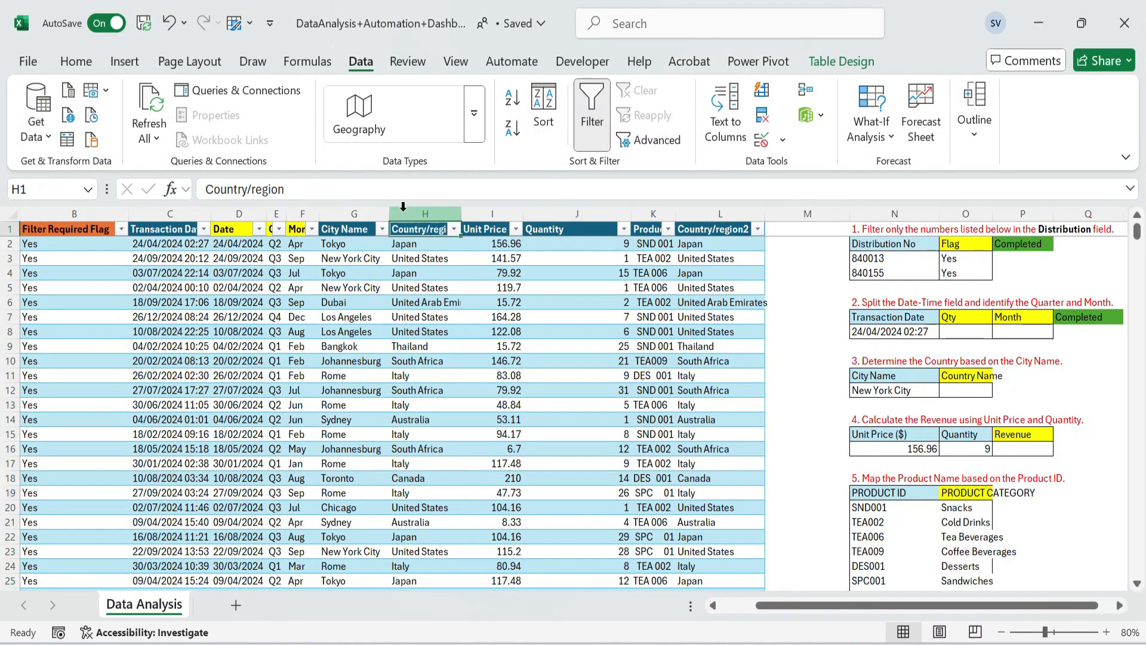
Remove the duplicate Country/region2 column and add a column headed Revenue before Product Id
click(76, 61)
click(717, 213)
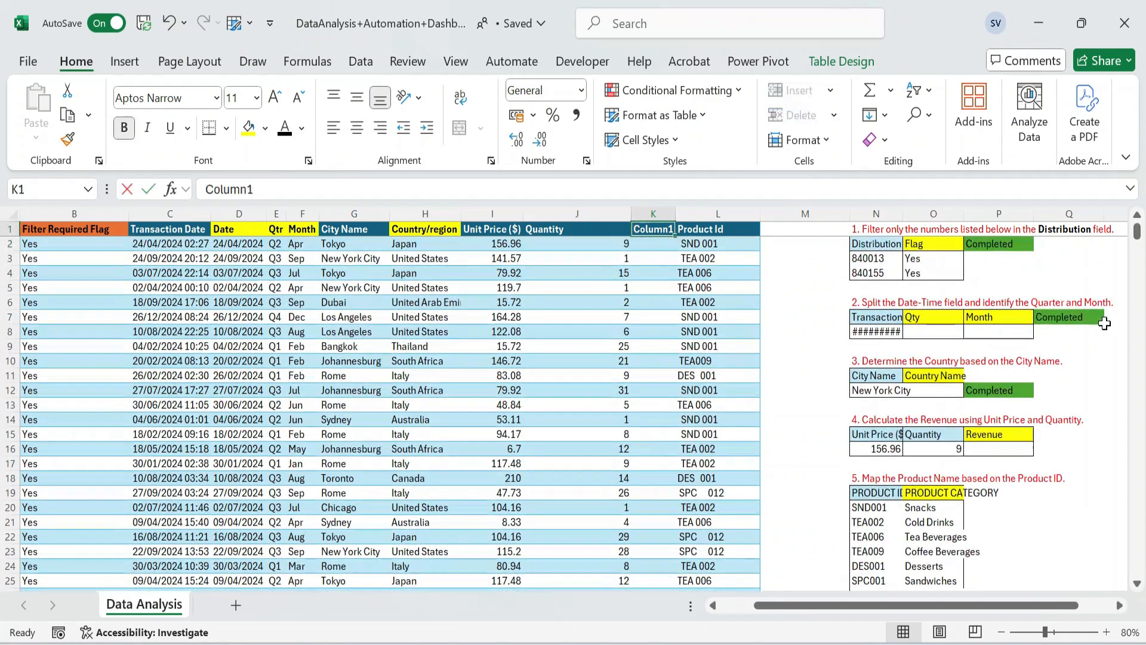
text(Revenue)
key(Return)
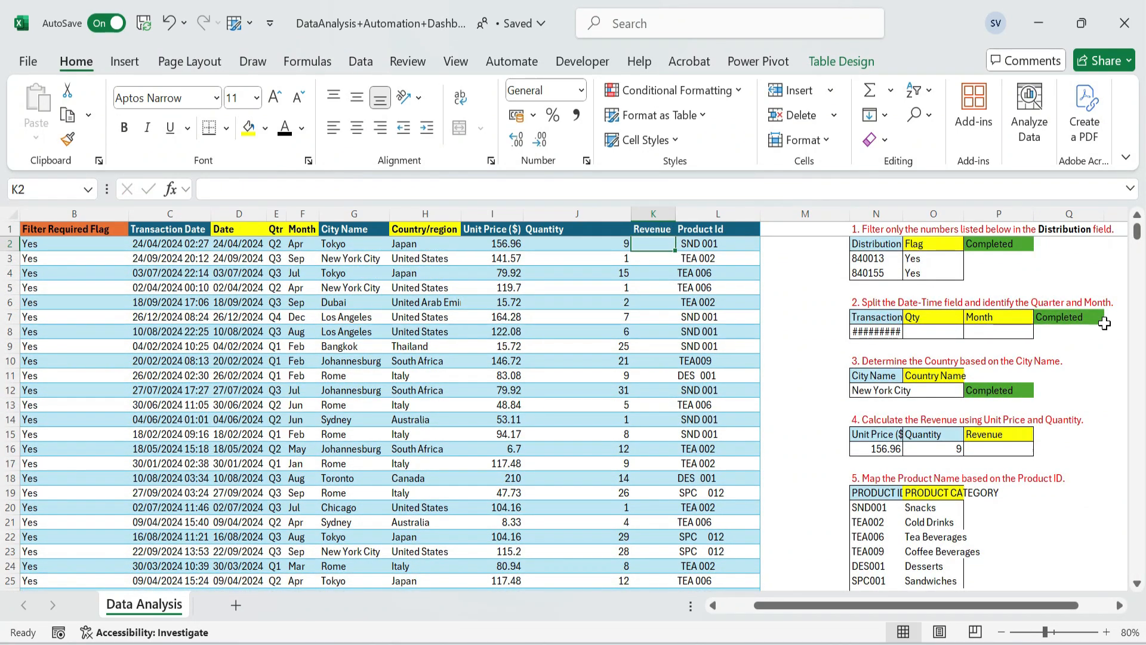
Fill the Revenue column with a formula that multiplies Unit Price ($) by Quantity
text(=)
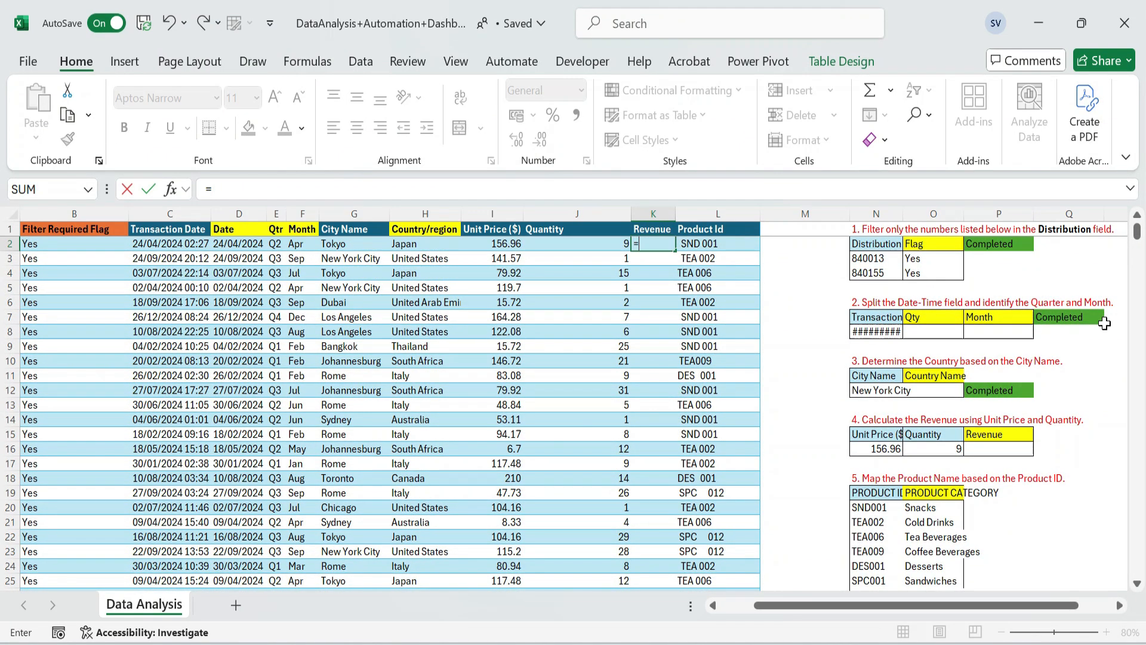
key(Left)
key(Left)
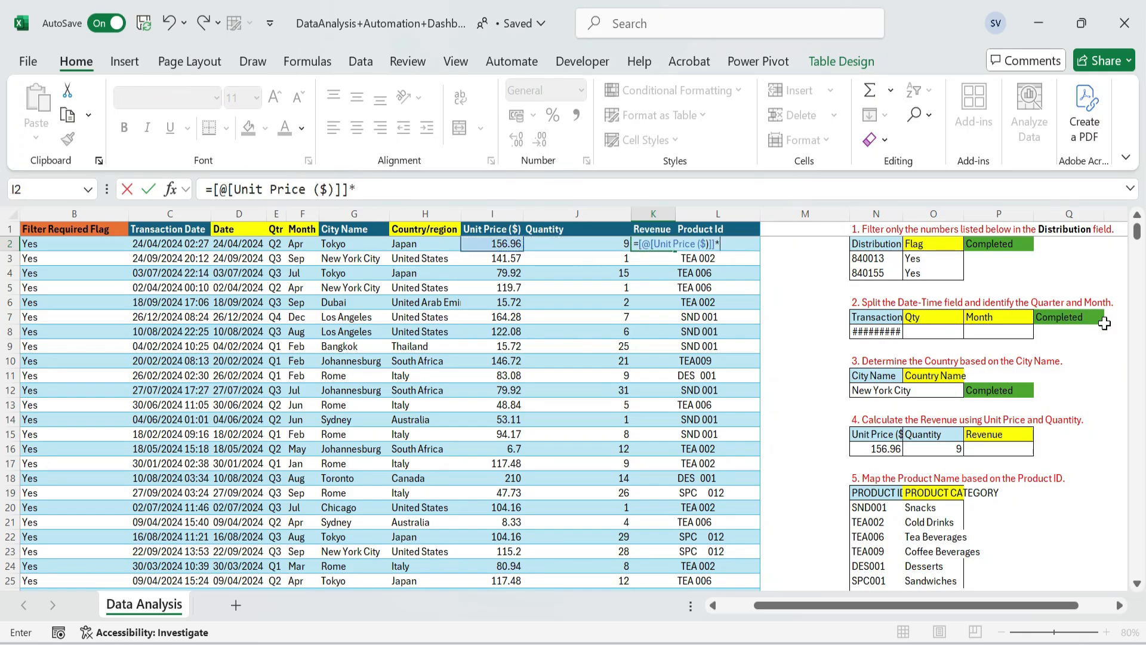
text(*)
key(Left)
key(ctrl+Return)
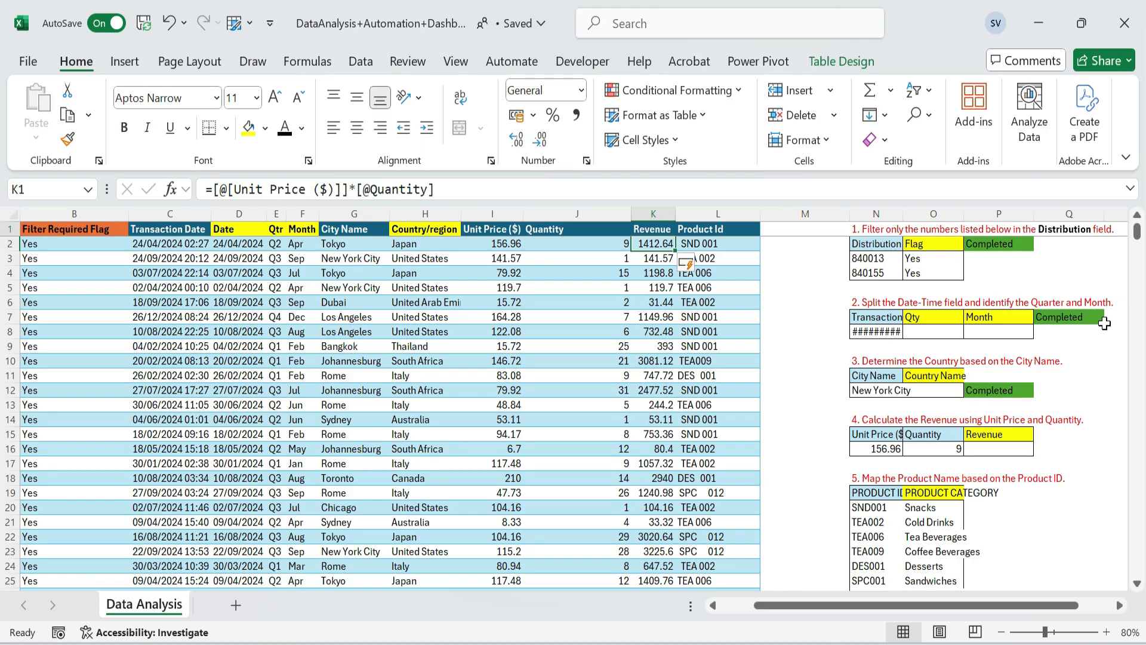
key(Right)
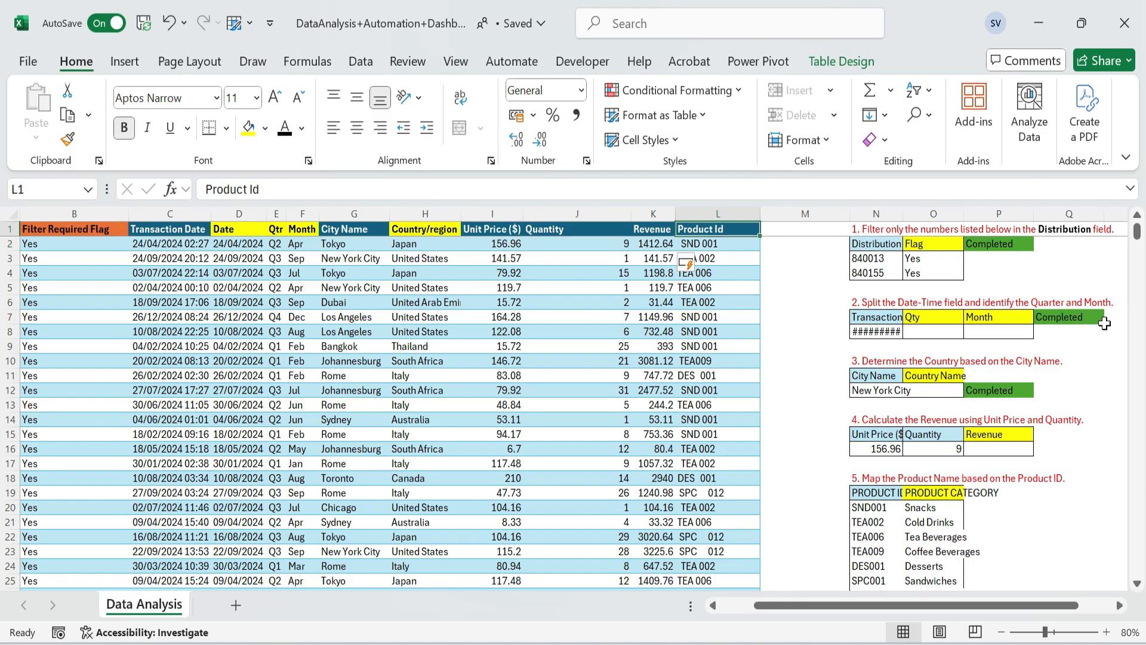
Copy the Completed mark from task 3 to the cell beside the Revenue heading of task 4
click(1012, 388)
key(ctrl+c)
key(Down)
key(Down)
key(Down)
key(Right)
key(Return)
Examine the product ID to product category list under task 5
key(Down)
key(Down)
key(Down)
key(Left)
key(Left)
key(Down)
key(Down)
key(Down)
key(Down)
key(Down)
key(Down)
key(Down)
key(Down)
key(Up)
key(Up)
key(Up)
key(Left)
key(Up)
key(Up)
key(Up)
key(F2)
key(Return)
key(Down)
key(Up)
key(Up)
key(ctrl+shift+Down)
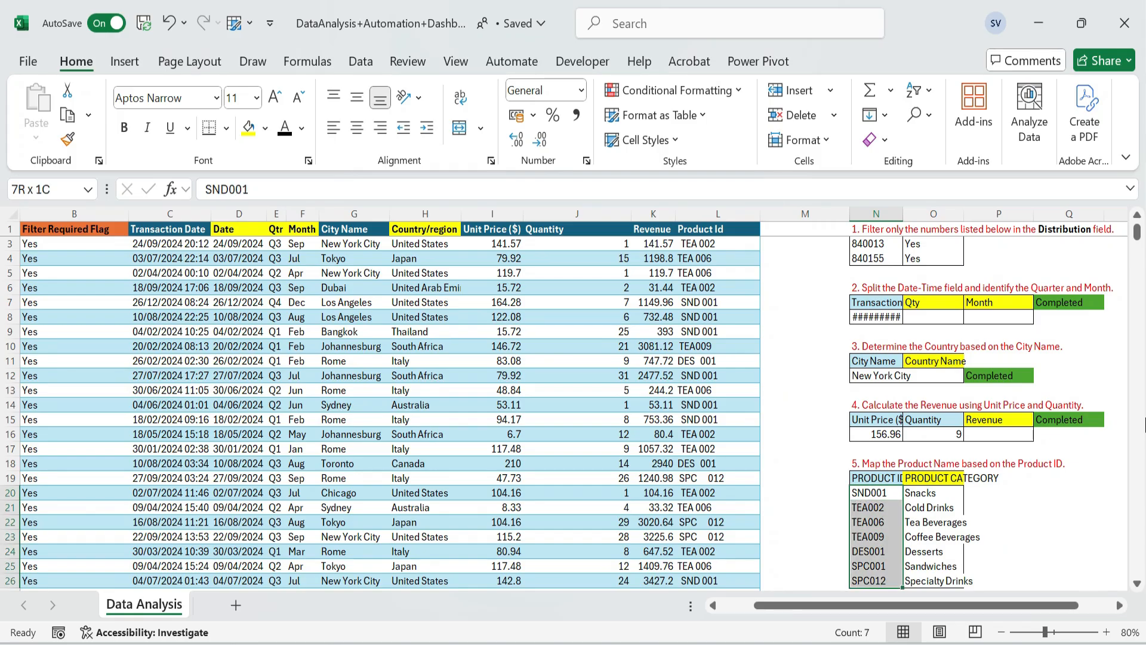
Widen columns N and O so the reference headings and values of the task notes fit
key(Up)
key(Left)
key(Left)
key(Up)
key(Up)
key(ctrl+Up)
drag(903, 214, 920, 213)
drag(922, 214, 939, 214)
Check the Product Id cells for stray spaces and add an adjacent table column that cleans them with TRIM
click(710, 245)
key(Down)
double_click(710, 245)
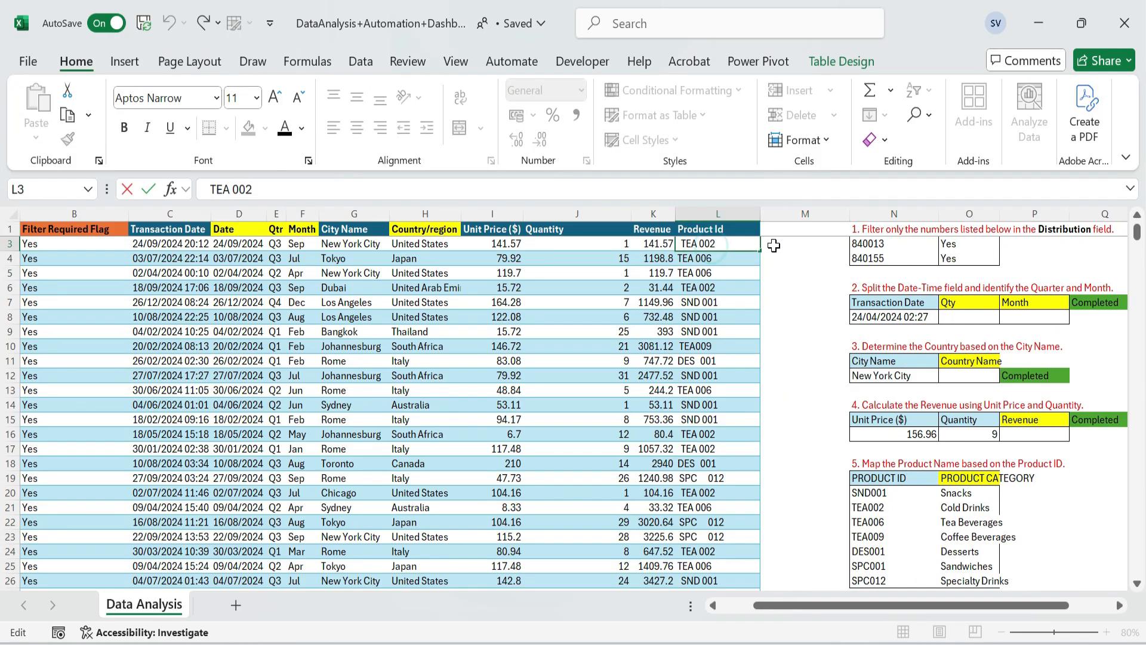
key(Return)
scroll(773, 246, up, 1)
key(ctrl+Up)
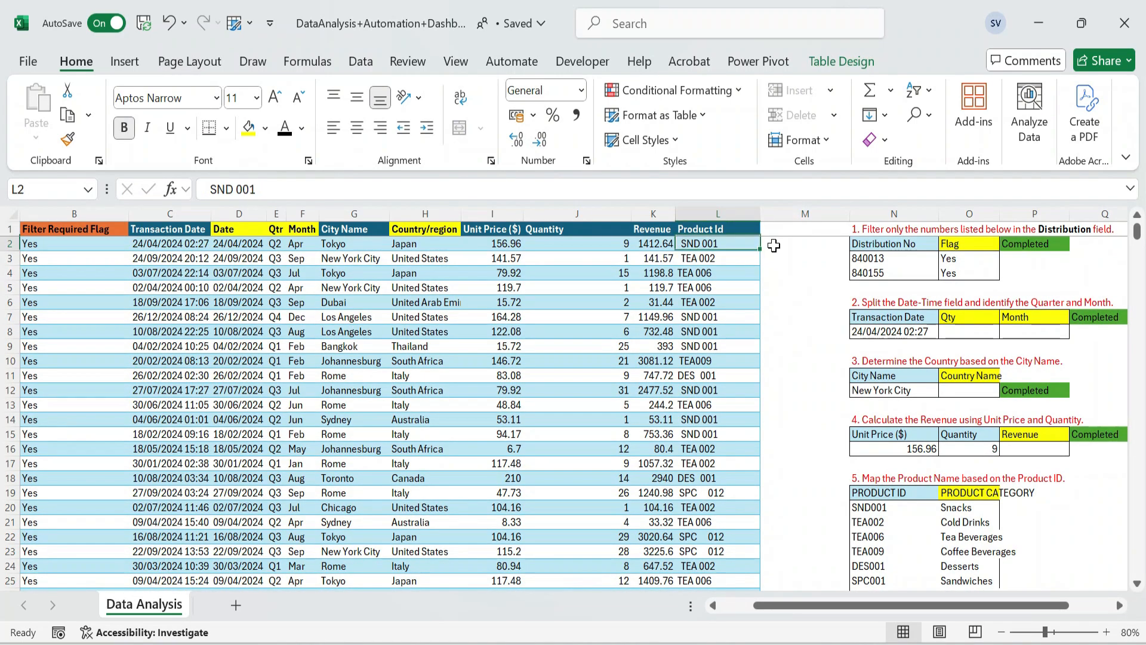
click(773, 245)
text(=trim)
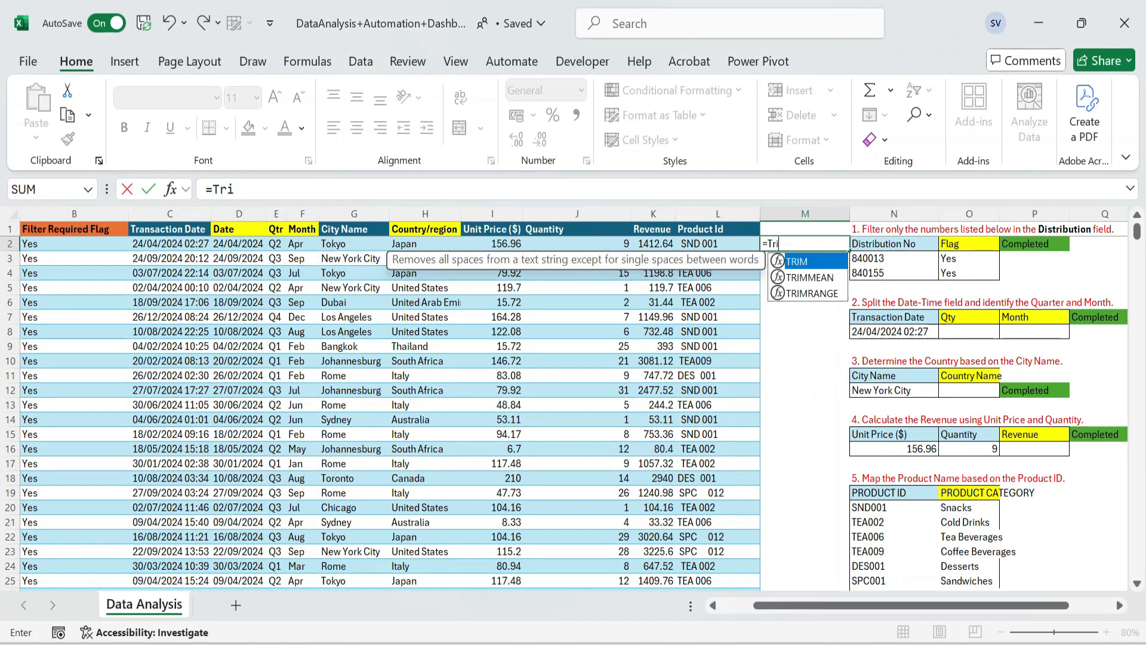
key(Tab)
key(Left)
key(Return)
click(774, 245)
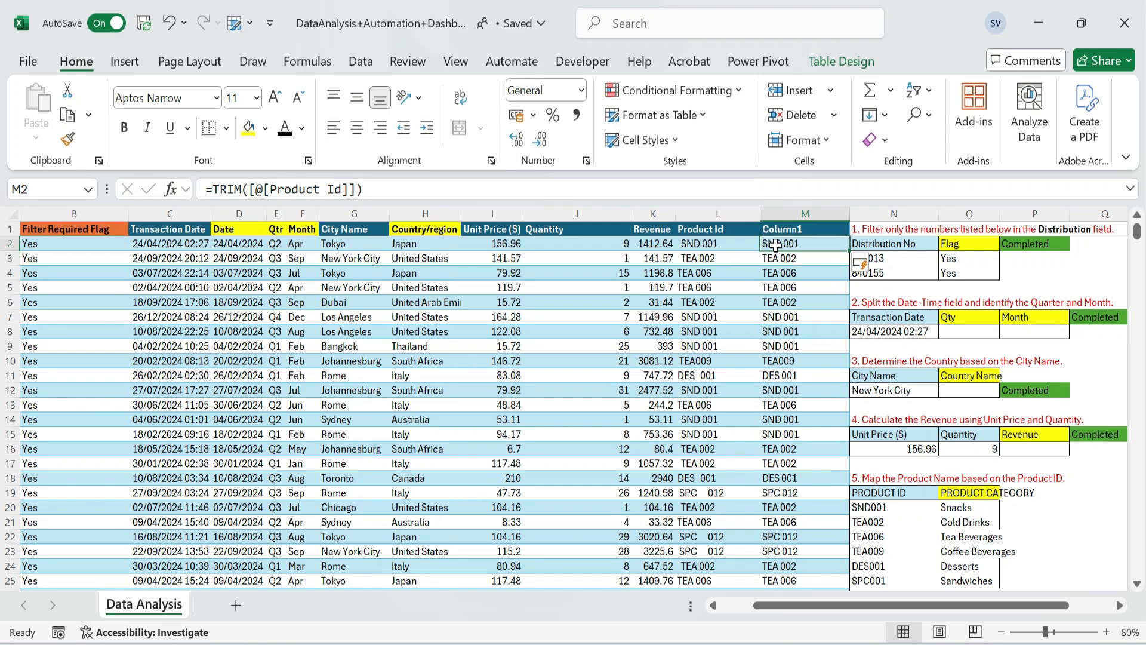
Insert two blank columns between the table and the task notes
click(874, 214)
key(ctrl+shift+plus)
key(ctrl+shift+plus)
click(1121, 605)
Add a column after Column1 with a formula comparing the trimmed product ID with the IDs in the task 5 list
click(511, 246)
key(ctrl+c)
key(Right)
text(=)
key(Left)
text(=)
key(Down)
key(Down)
key(Down)
key(Down)
key(Down)
key(Down)
key(Down)
key(Down)
key(Down)
key(Down)
key(Down)
key(Down)
key(Down)
key(Down)
key(Down)
key(Down)
key(Down)
key(Down)
key(Return)
key(ctrl+Up)
key(Left)
key(Down)
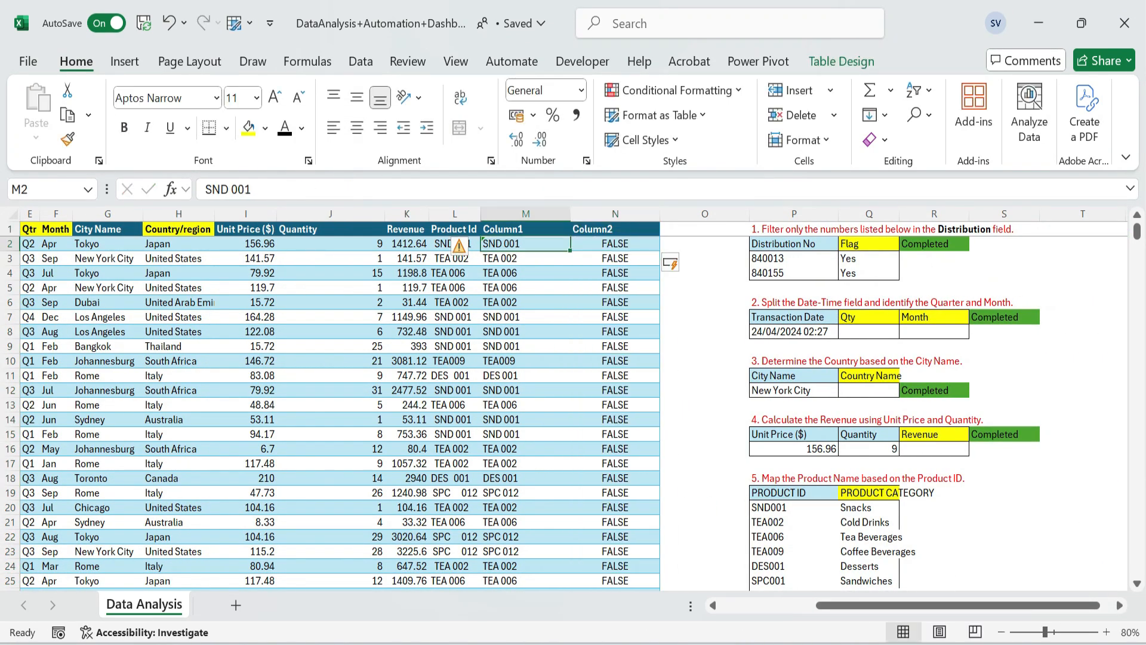
Rename the Column1 header beside Product Id as Remove extra Sp
key(alt+Tab)
double_click(517, 229)
drag(484, 229, 590, 229)
text(Remove ext)
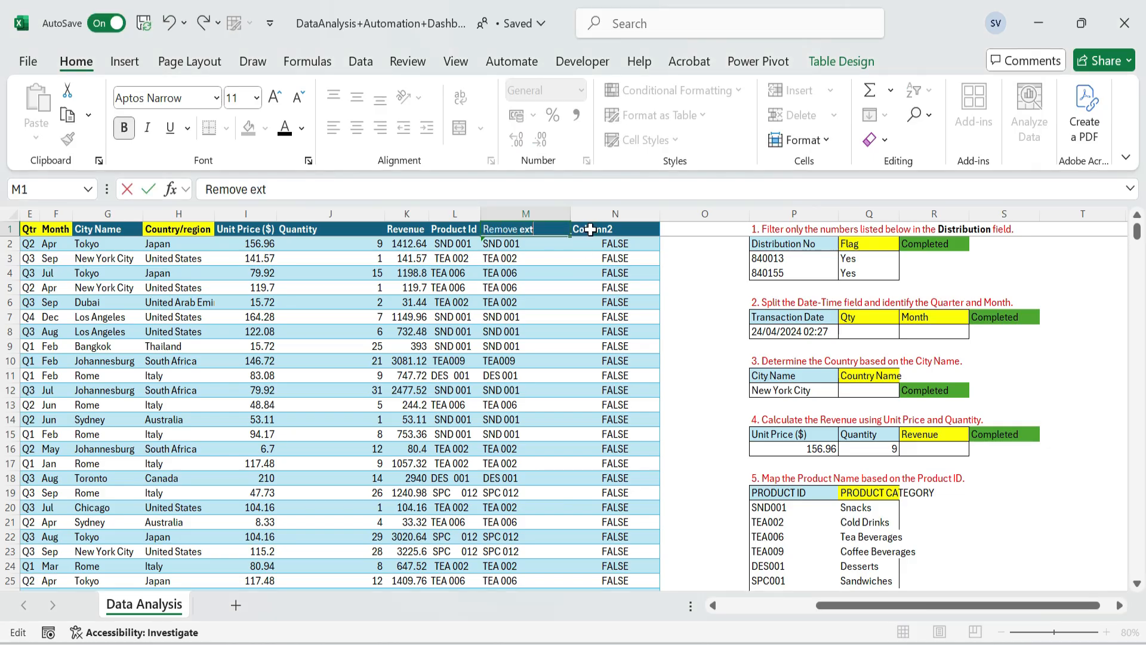
text(ra Sp)
key(Return)
Fill the Remove extra Sp column with a SUBSTITUTE formula that strips every space from Product Id
text(=sub)
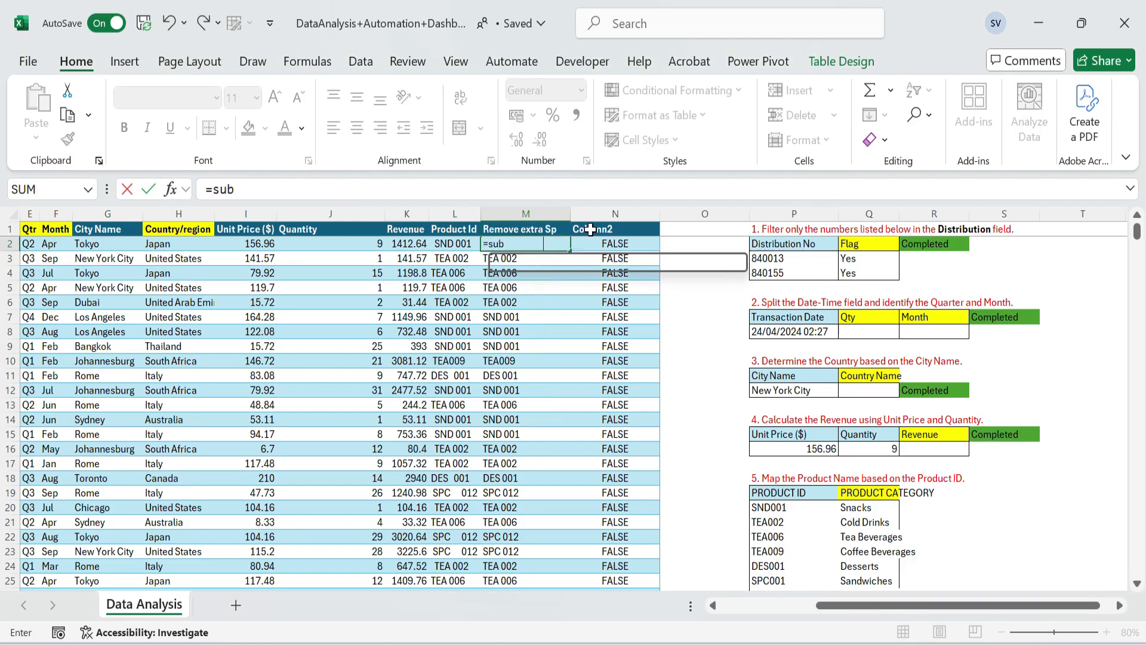
key(Tab)
key(Left)
text(,)
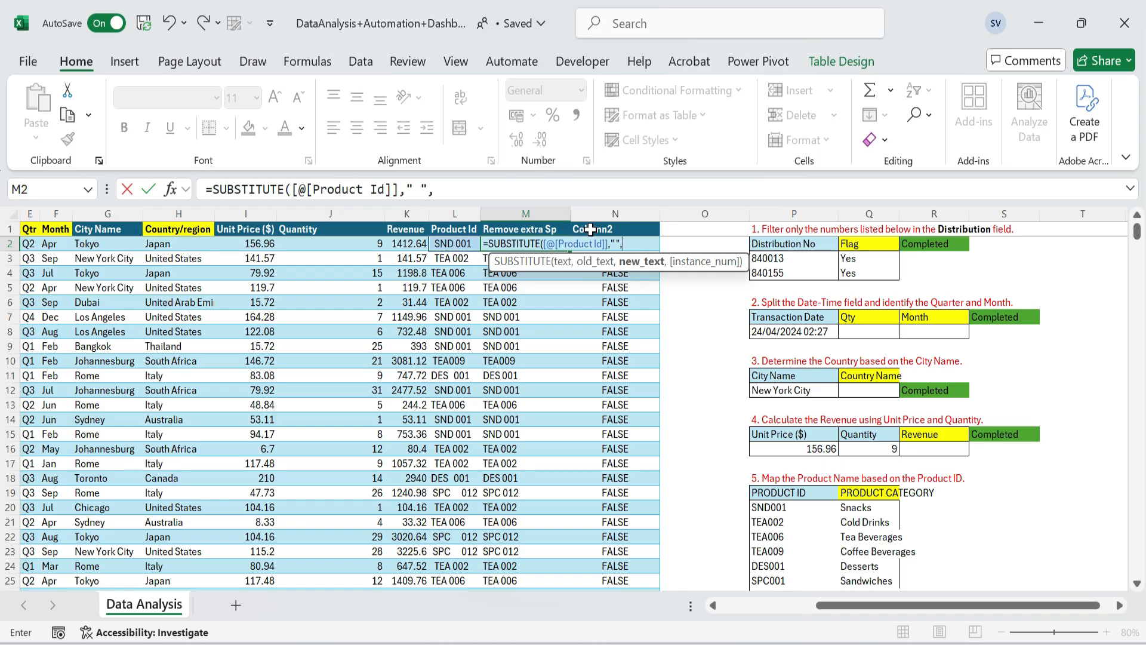
text())
key(ctrl+Return)
key(ctrl+Down)
key(ctrl+Up)
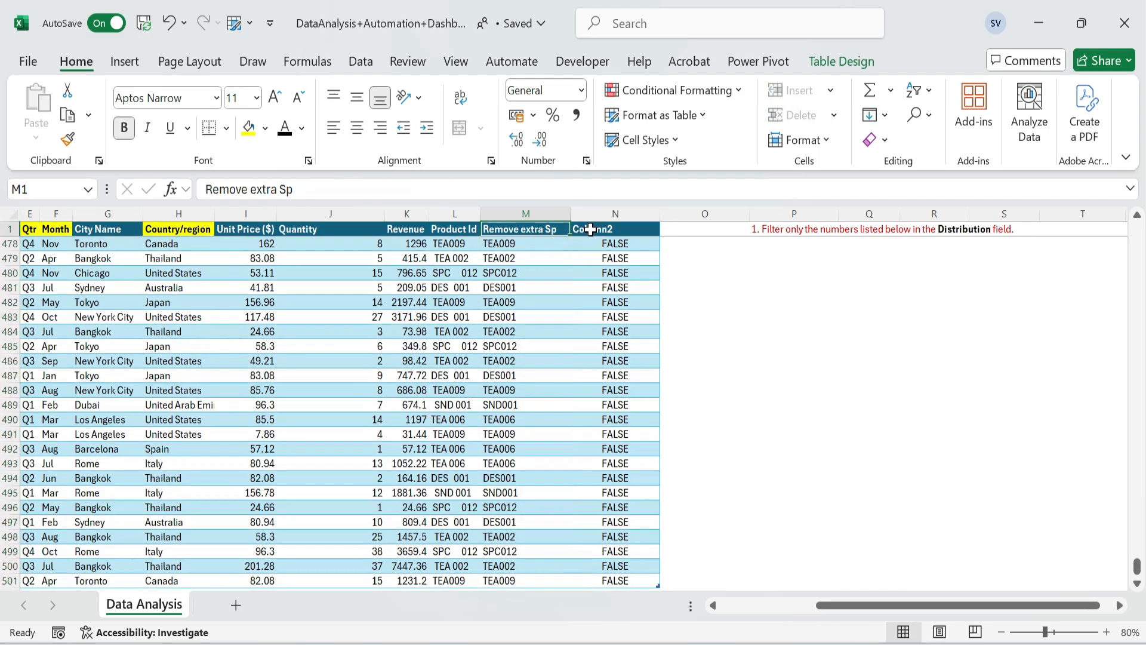
Insert a table column before Column2 and give its header and the Remove extra Sp header yellow fill and black text
click(612, 207)
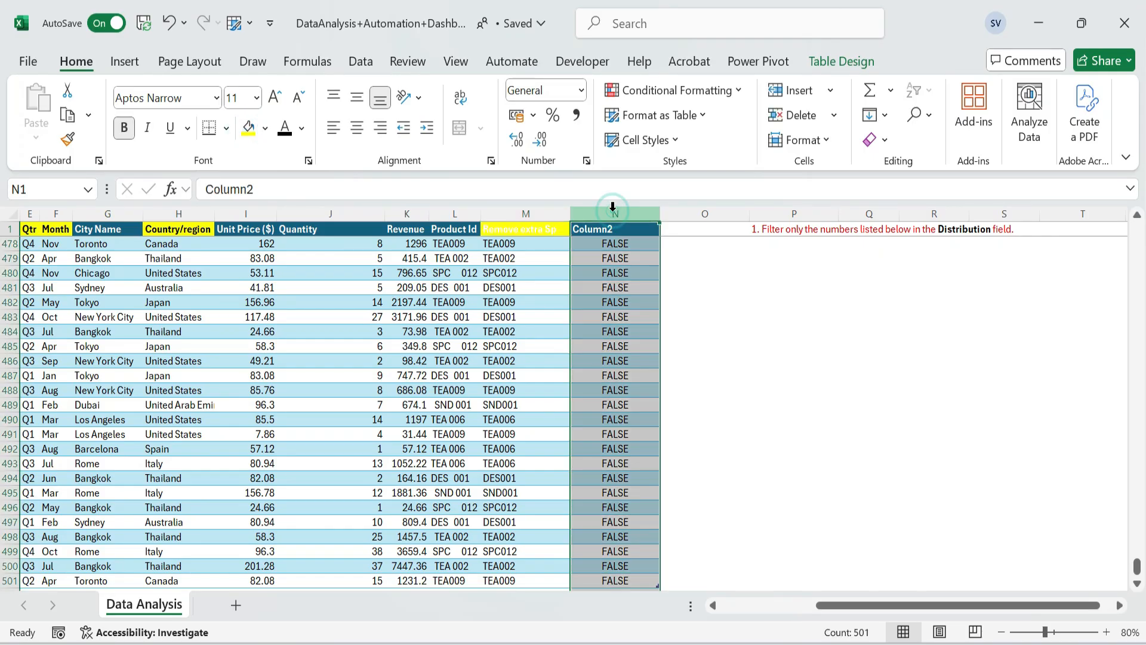
key(ctrl+shift+plus)
key(Down)
key(Up)
key(Left)
key(shift+Right)
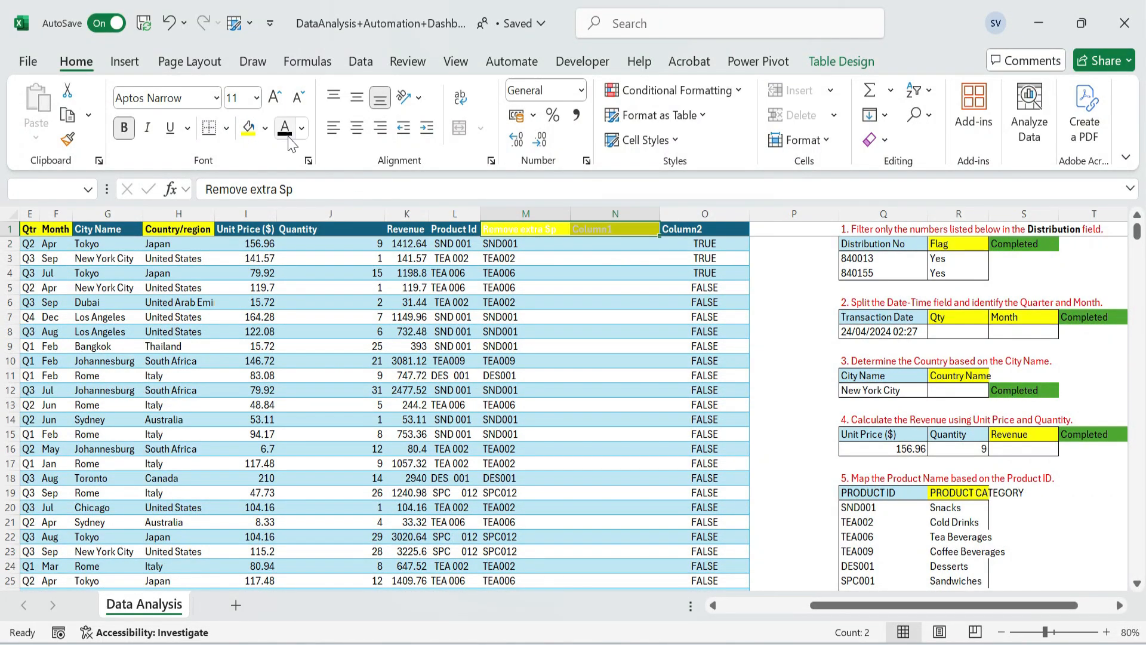
click(284, 128)
In the new column, enter a VLOOKUP of the Remove extra Sp value in Q19:R26, returning column 2 with match type 0
click(628, 245)
click(627, 245)
key(Tab)
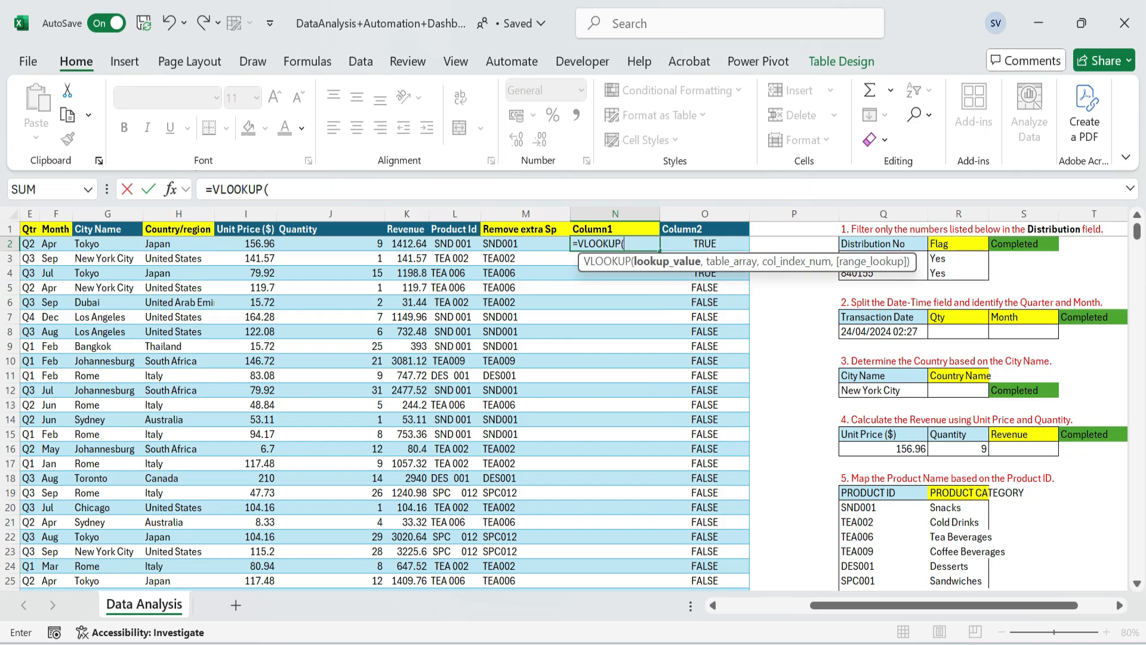
key(Left)
text(,)
key(Right)
key(Right)
key(Right)
key(Right)
key(Down)
key(Down)
key(Down)
key(Down)
key(Down)
key(Down)
key(Down)
key(Down)
key(Down)
key(Down)
key(Down)
key(Down)
key(Down)
key(Down)
key(Down)
key(Down)
key(Down)
key(Down)
key(Down)
key(Up)
key(Left)
key(Up)
key(shift+Right)
key(shift+Down)
key(shift+Down)
key(shift+Down)
key(shift+Down)
key(shift+Down)
key(shift+Down)
key(shift+Down)
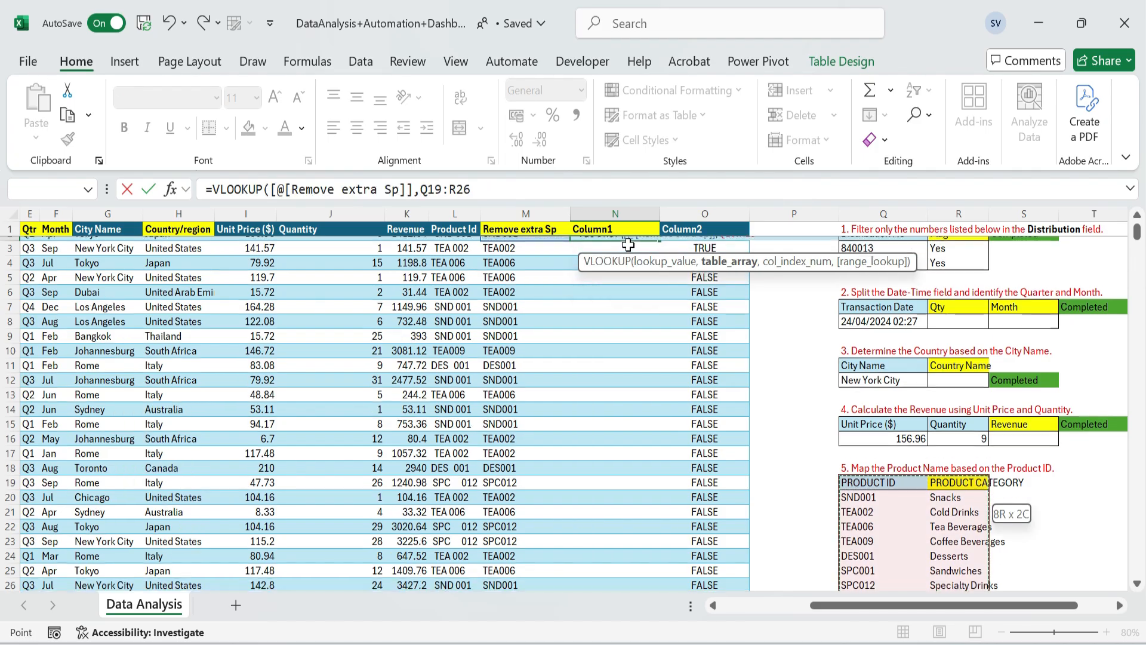
text(,2,0)
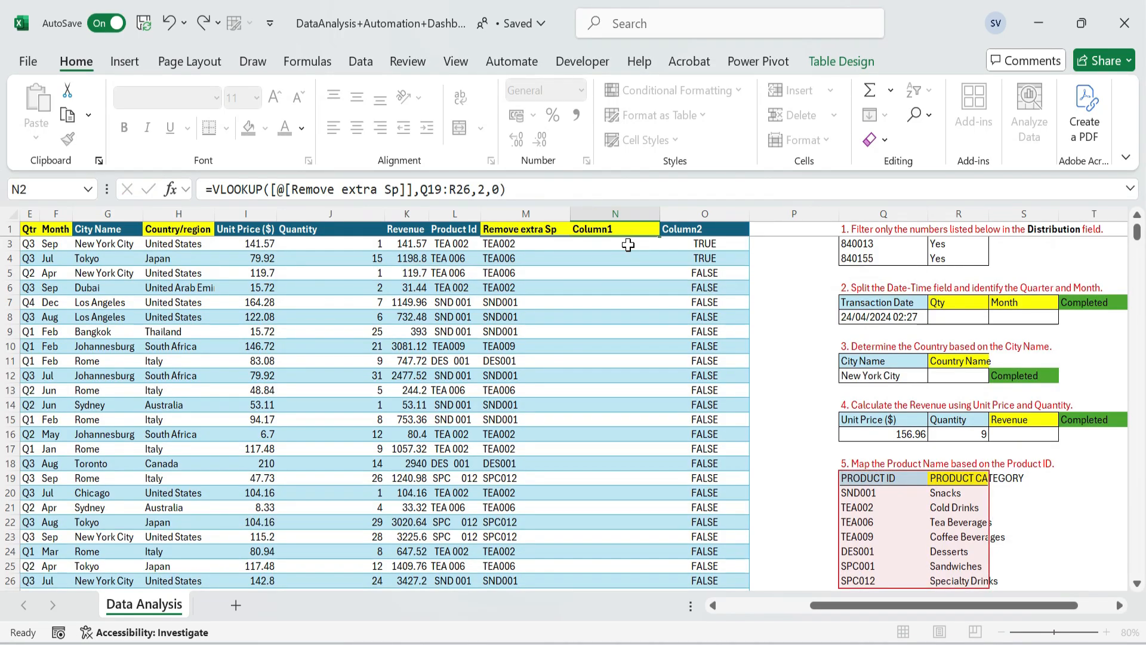
Make the lookup range in Column1's VLOOKUP formula absolute as $Q$19:$R$26
key(Return)
key(Up)
key(Up)
double_click(628, 244)
key(Left)
key(Left)
key(Left)
key(Left)
key(Left)
key(Left)
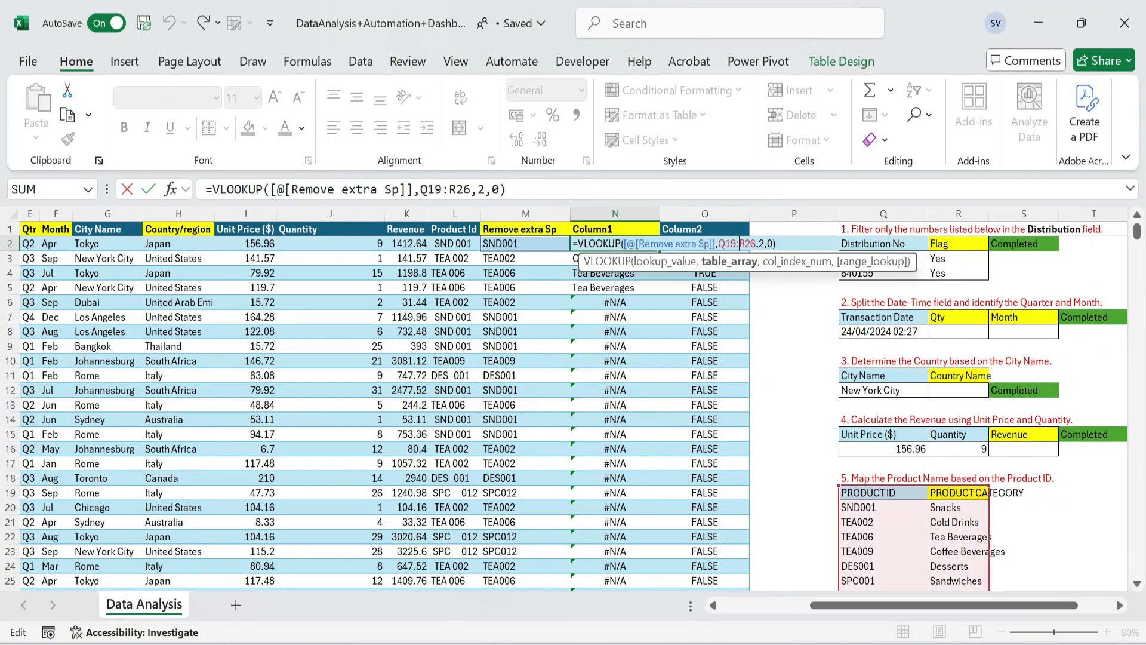
key(F4)
key(Return)
click(628, 244)
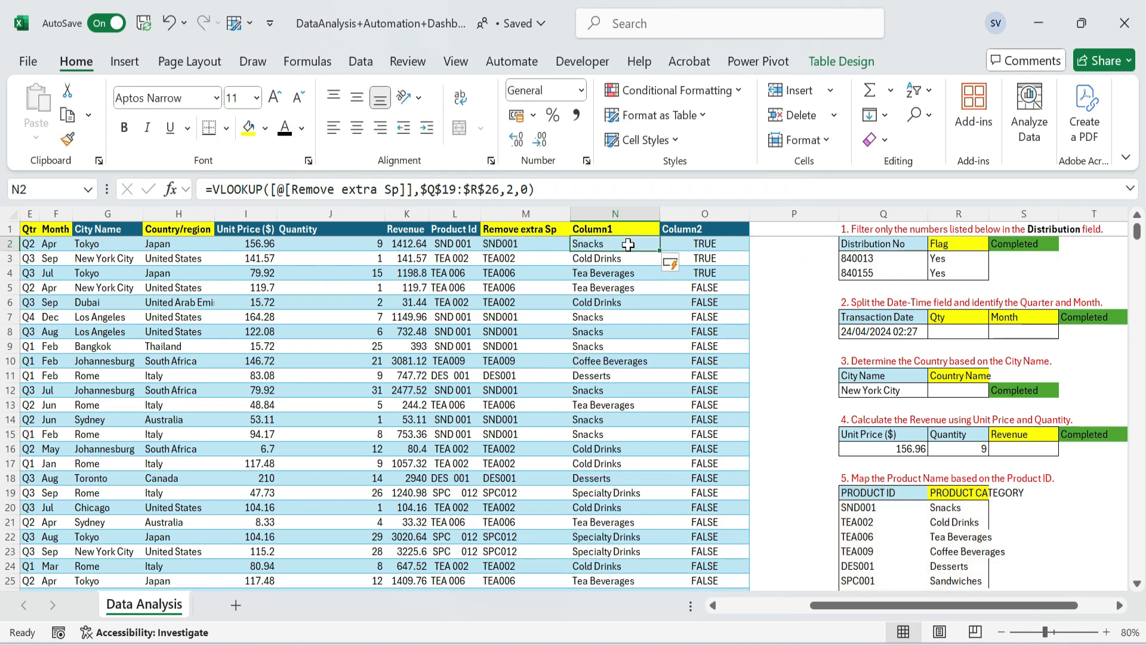
key(ctrl+shift+Down)
key(ctrl+q)
key(Escape)
key(Right)
key(Left)
key(Up)
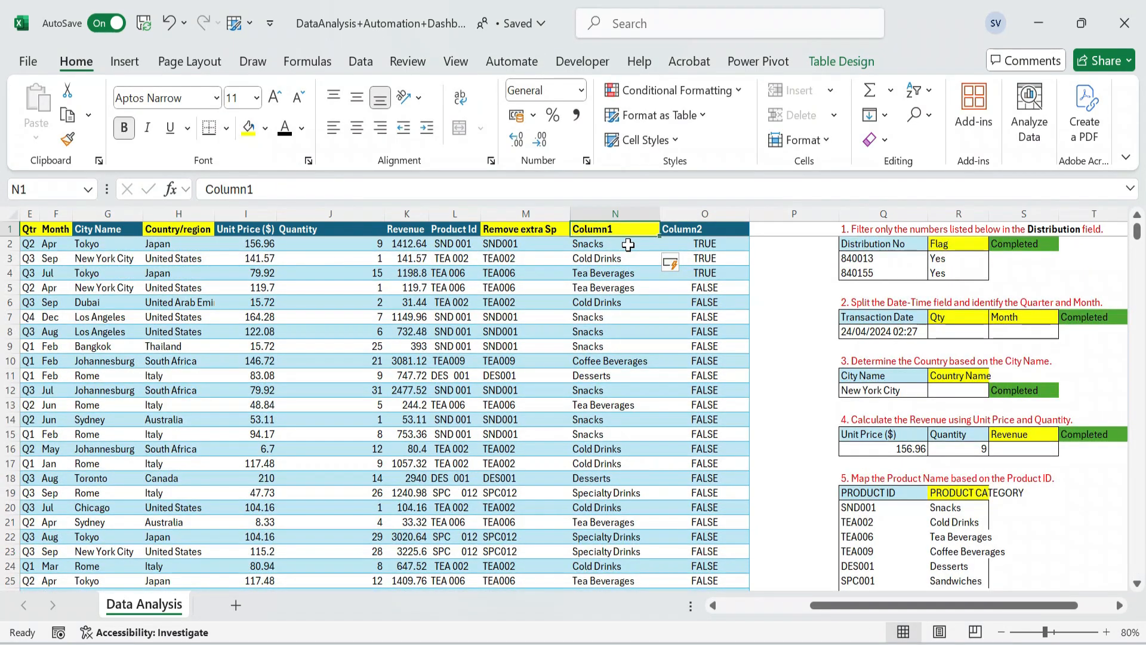
Rename the Column2 header as Product Name and give it an orange fill
key(Right)
text(Pro9)
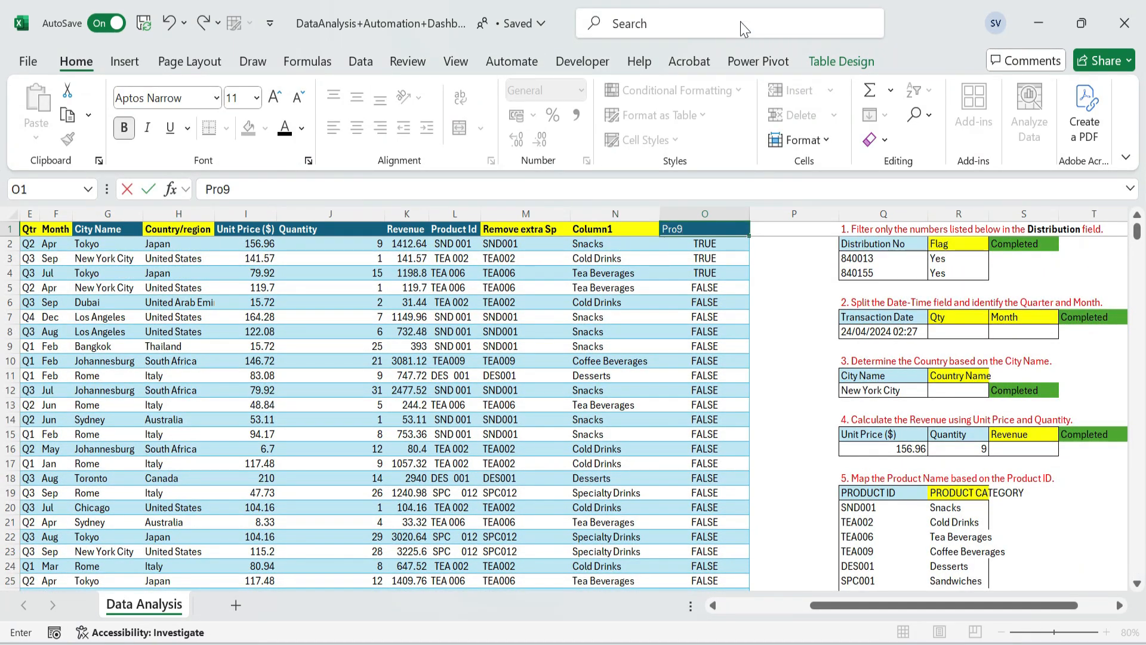
text(uct Name)
key(ctrl+Return)
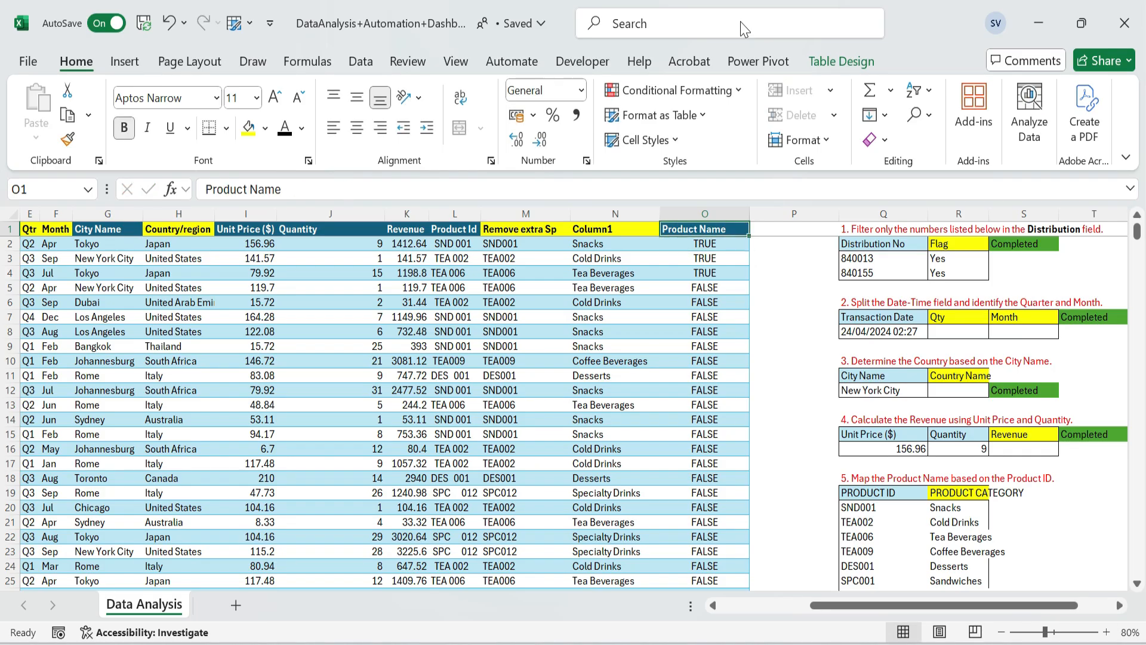
click(265, 128)
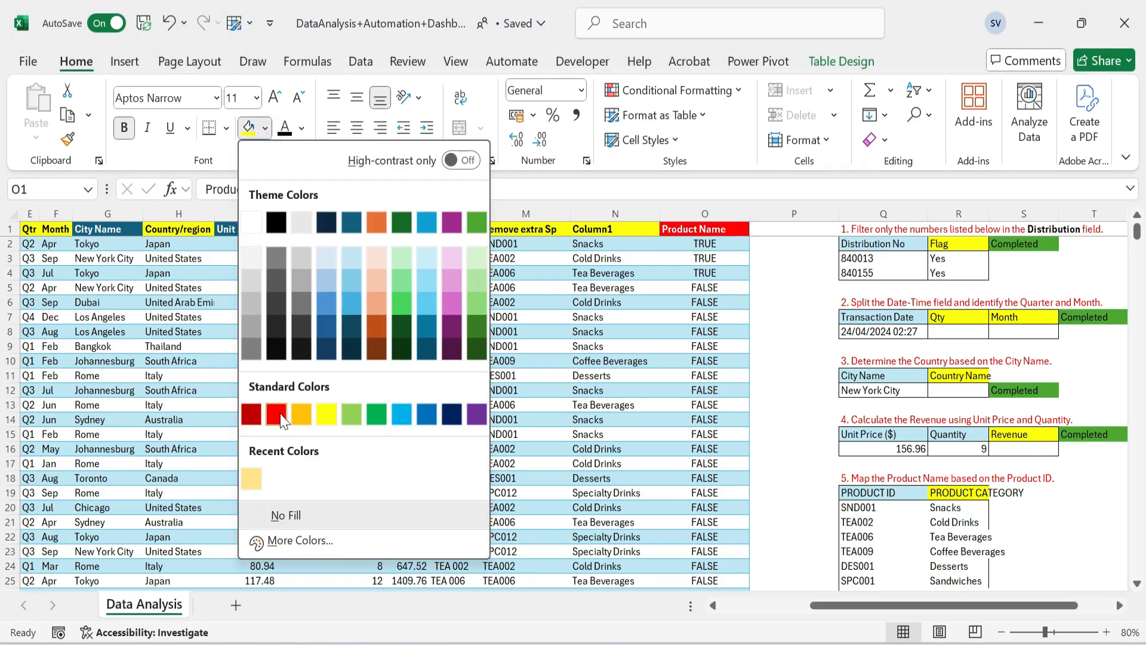
click(377, 222)
Replace the Remove extra Sp reference in Column1's VLOOKUP with SUBSTITUTE([@[Product Id]]," ","")
key(Down)
key(F2)
key(Escape)
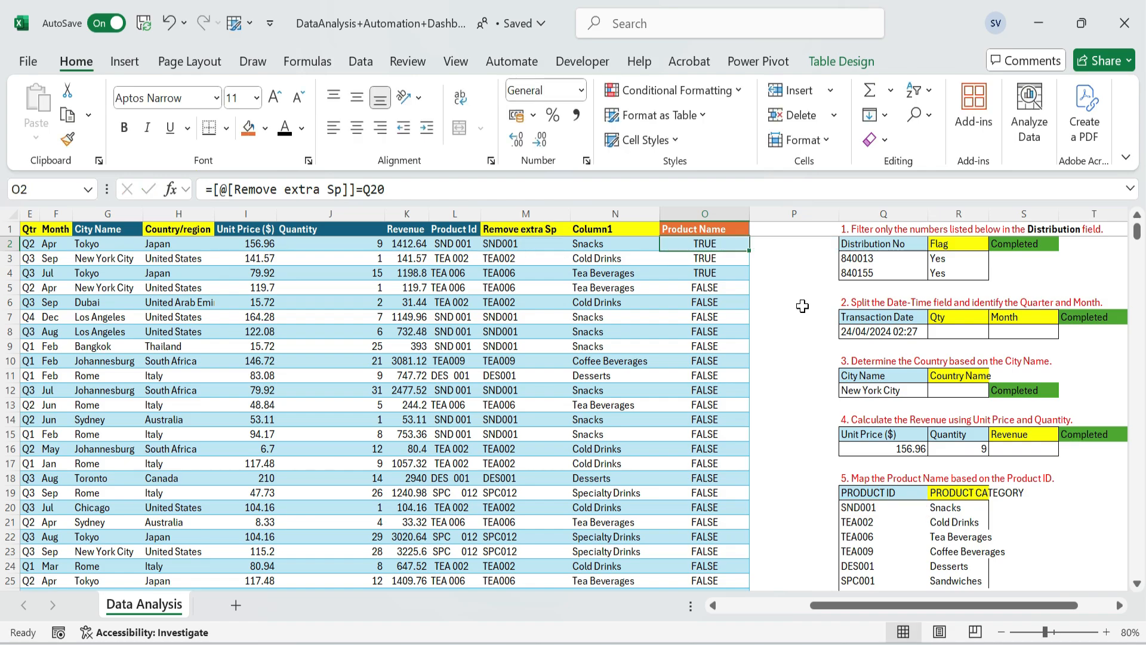
key(Left)
key(F2)
key(Escape)
key(Left)
key(F2)
key(Escape)
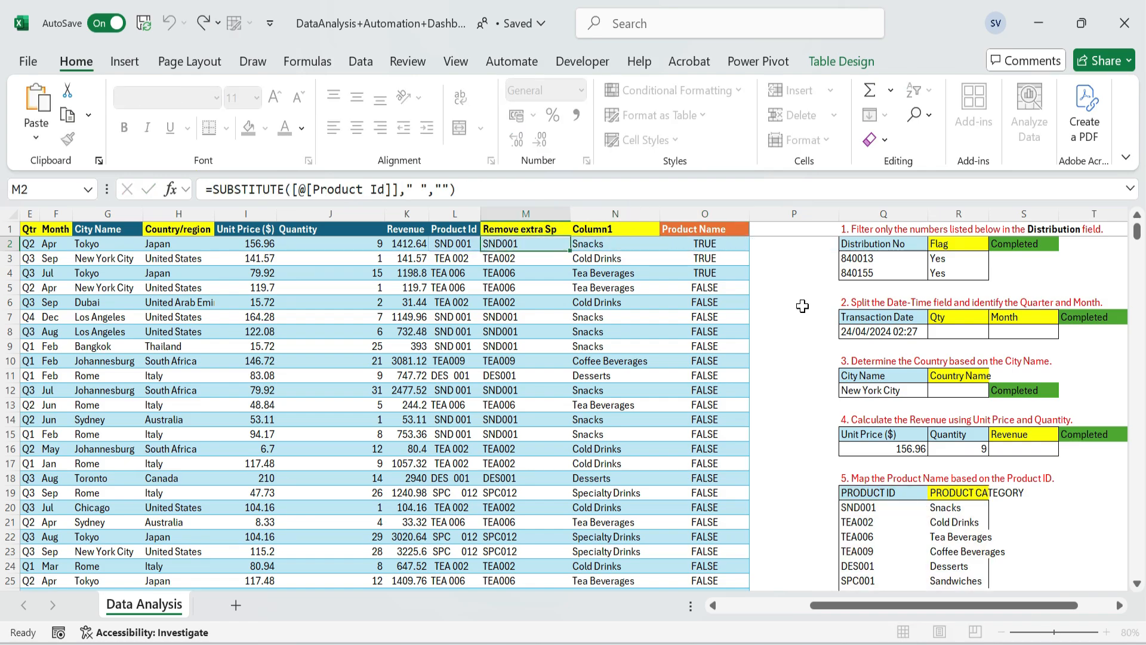
key(Right)
key(F2)
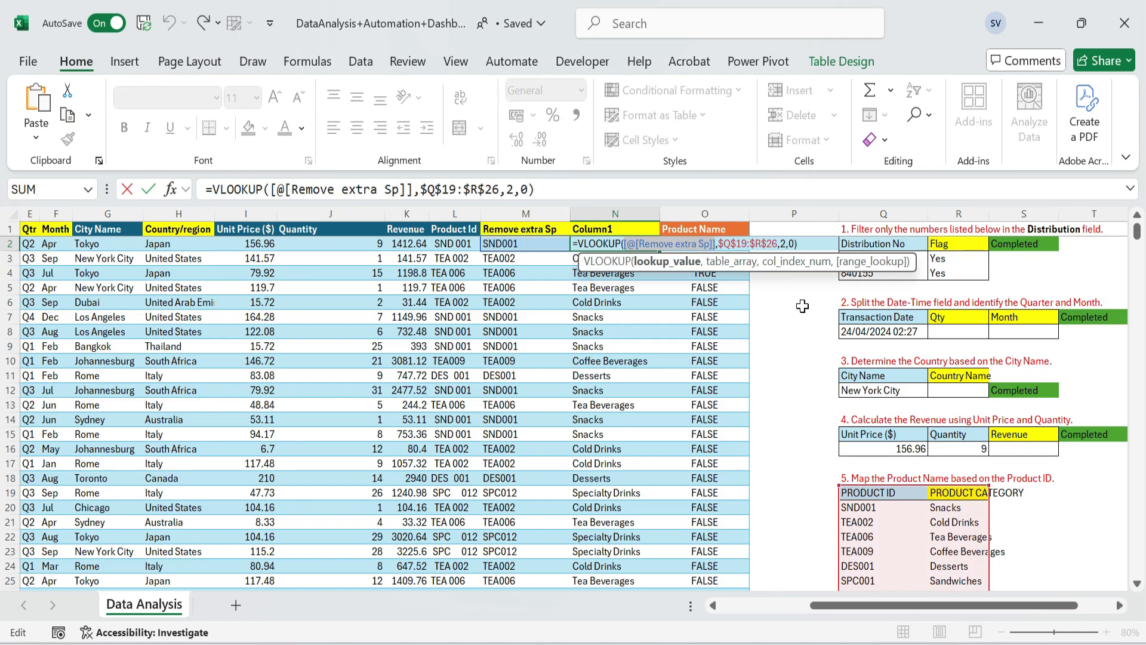
text(SUBSTITUTE([@[Product Id]]," ",""))
key(Return)
key(Up)
key(F2)
key(Escape)
Copy Column1's combined VLOOKUP formulas into the Product Name column
key(Right)
key(Up)
key(Left)
key(Down)
key(ctrl+shift+Down)
key(ctrl+c)
key(Down)
key(Right)
key(Up)
key(ctrl+v)
Delete the Remove extra Sp and Column1 helper columns from the table
key(Up)
key(Left)
key(Left)
key(ctrl+shift+Down)
key(shift+Right)
key(ctrl+minus)
Format the Filter Required Flag header with white text on an orange fill
key(Down)
key(Down)
key(ctrl+Left)
key(Up)
key(Up)
key(Right)
click(302, 129)
click(289, 250)
key(Left)
key(ctrl+shift+Right)
key(ctrl+shift+Down)
key(Down)
key(Right)
key(Up)
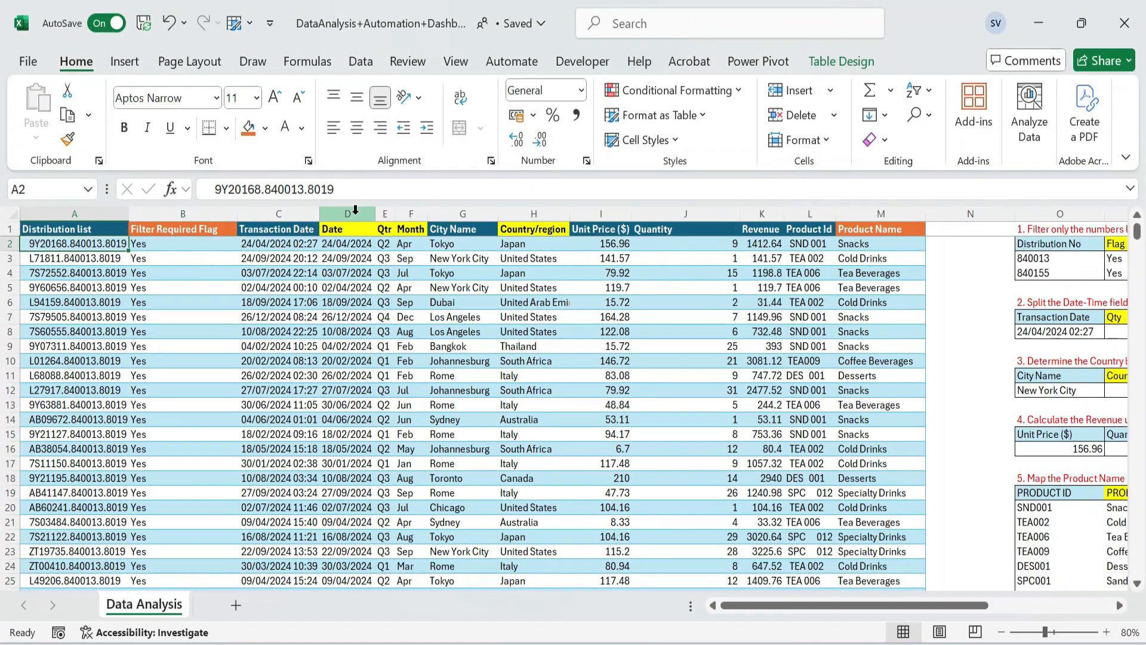
click(525, 213)
click(194, 214)
click(194, 243)
click(873, 214)
click(385, 332)
Give the Data Analysis sheet tab a gold color
right_click(182, 615)
mouse_move(218, 440)
click(445, 485)
click(88, 570)
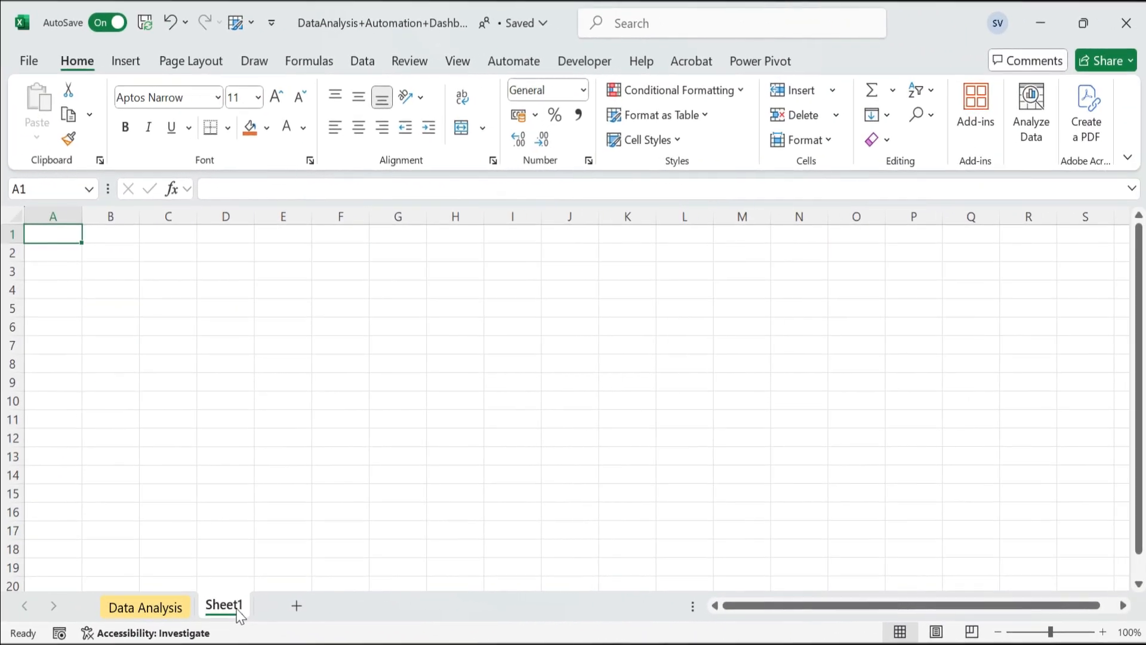
Move Sheet1 ahead of the Data Analysis sheet and rename it as Automation
drag(225, 606, 116, 607)
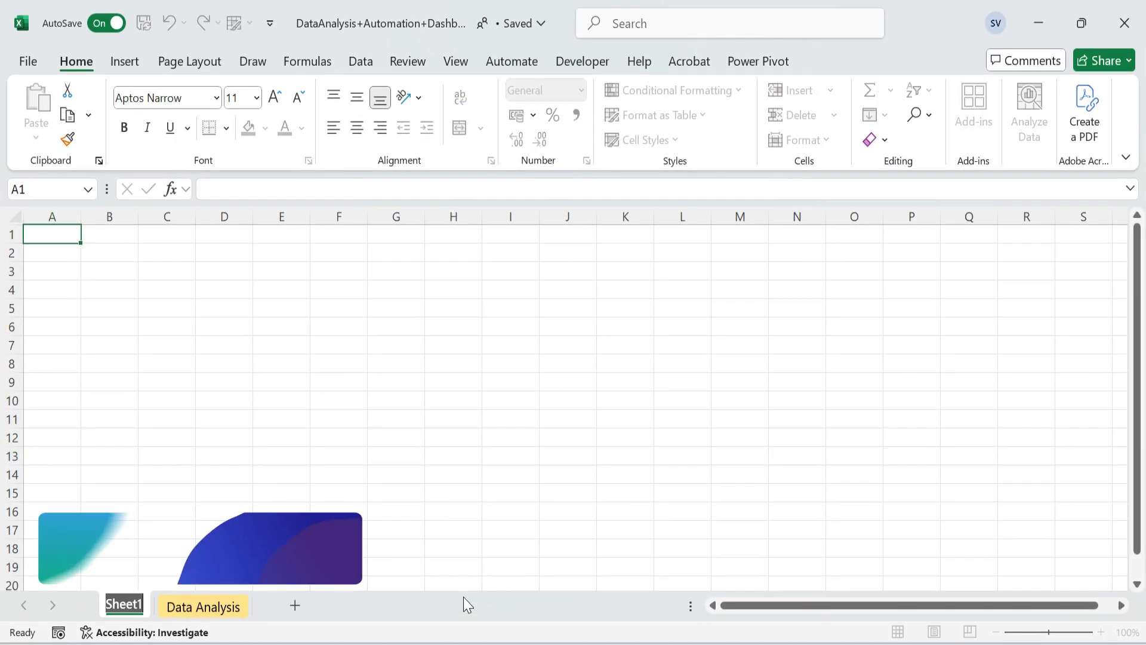
text(Automation)
key(Return)
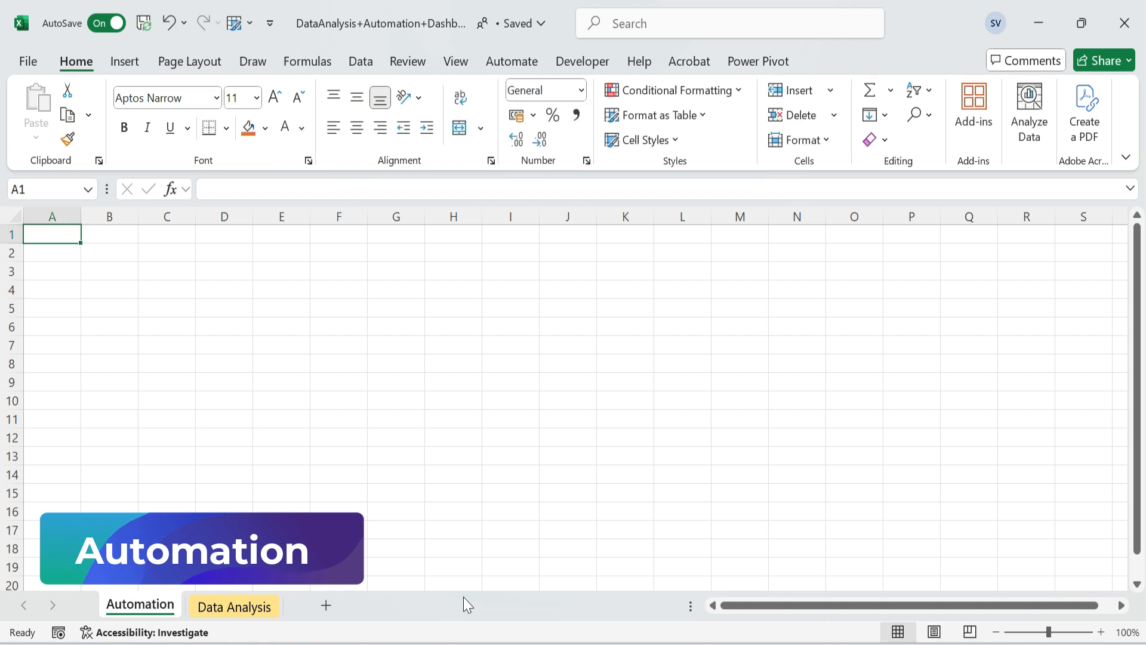
Give the Automation sheet tab a dark blue color
right_click(128, 605)
mouse_move(239, 448)
click(374, 305)
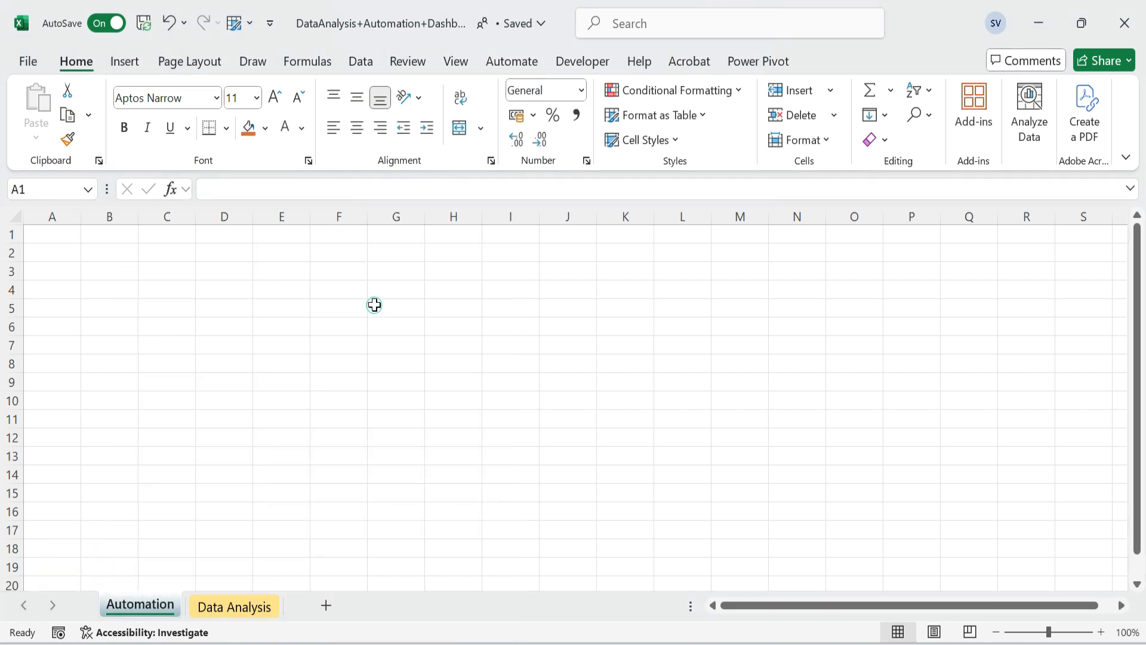
Hide the gridlines on the Automation sheet and set its zoom to 80%
click(391, 289)
click(456, 61)
click(996, 631)
click(996, 631)
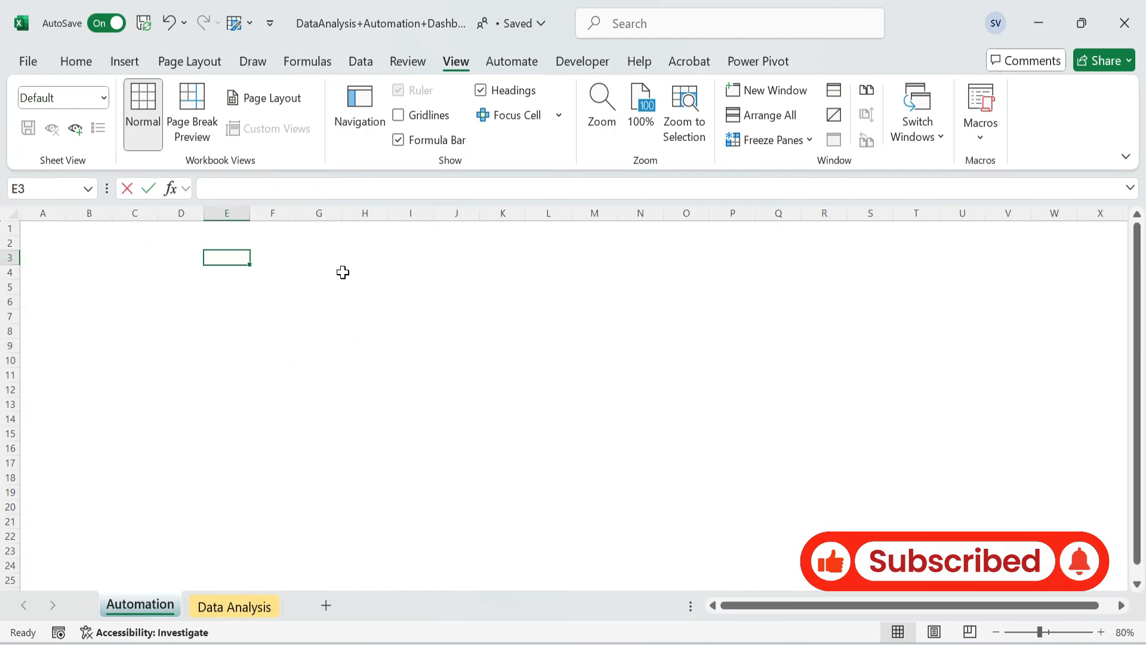
Start a GROUPBY formula in E3 using the Data Analysis table's whole Country/region column, header included, as row fields
text(=g)
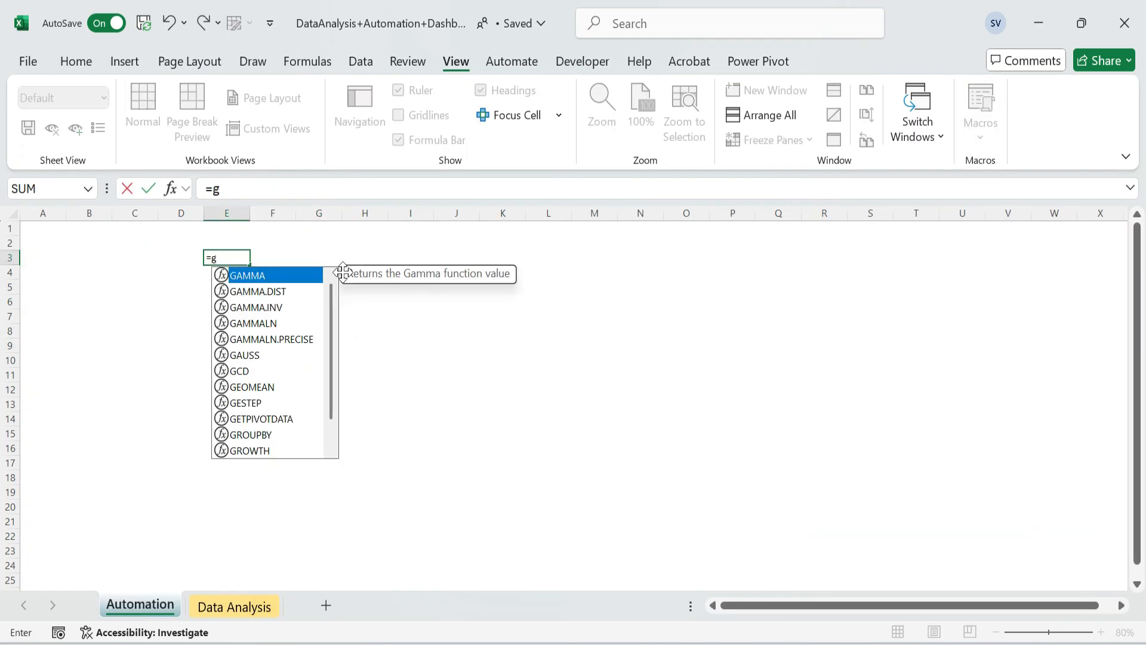
text(ro)
key(Tab)
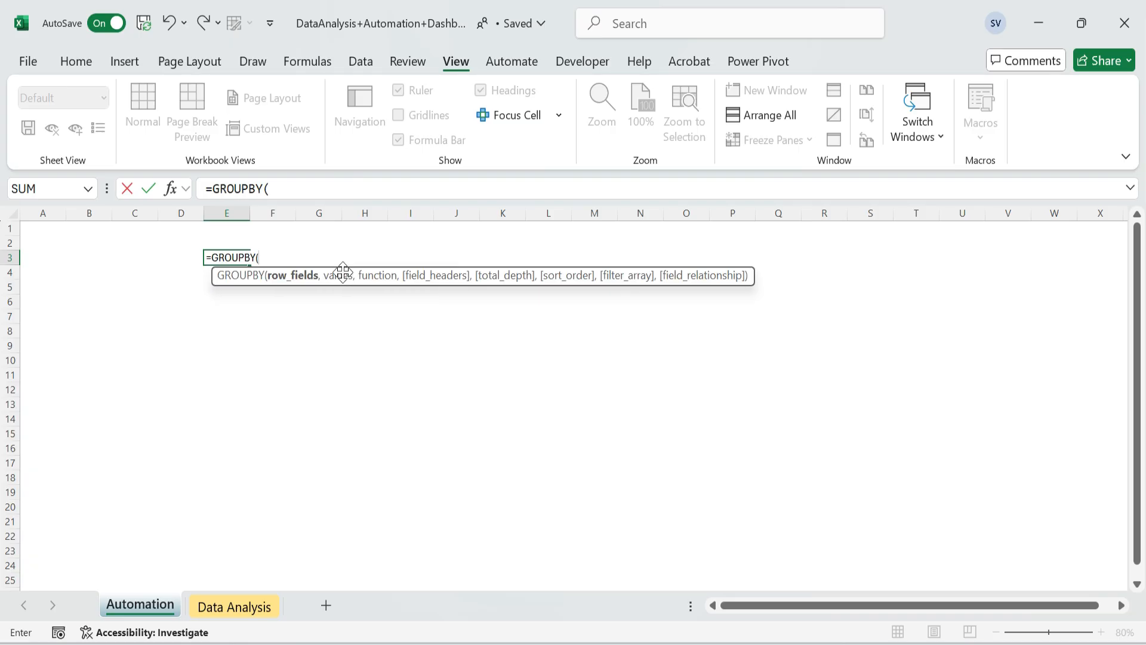
click(234, 606)
key(ctrl+Up)
key(Right)
key(Right)
key(Right)
key(Right)
key(Right)
key(Left)
key(ctrl+shift+Down)
text(,)
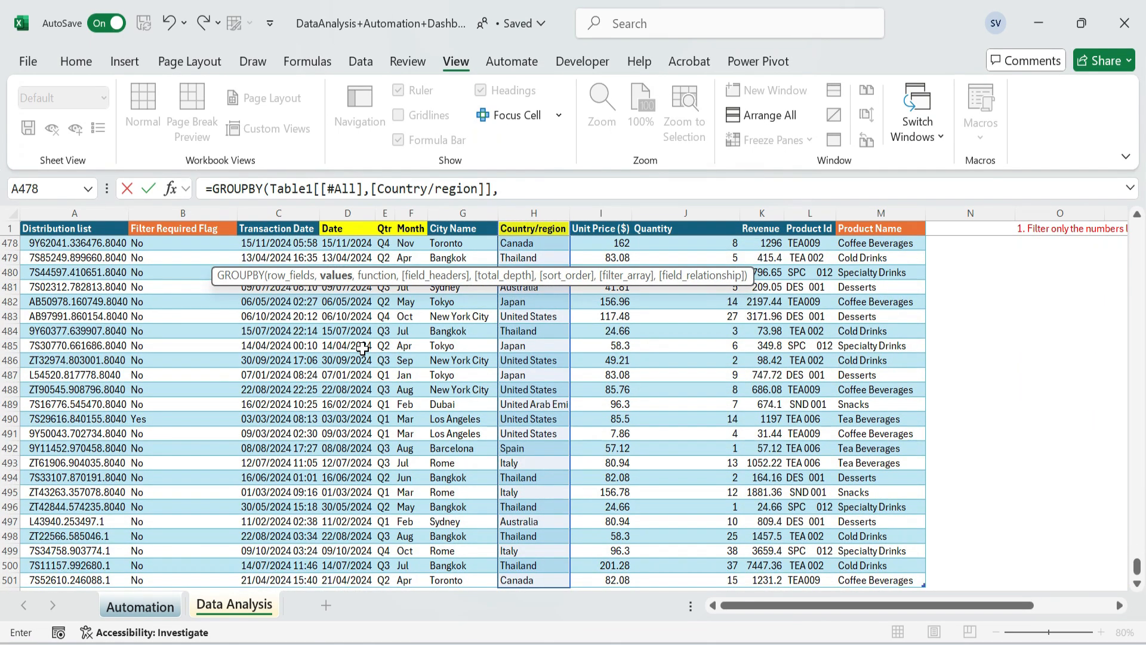
Add the whole Revenue column as the GROUPBY values and SUM as its function
key(ctrl+Up)
key(Right)
key(Right)
key(Right)
key(Right)
key(Right)
key(Right)
key(Right)
key(Right)
key(Left)
key(ctrl+shift+Down)
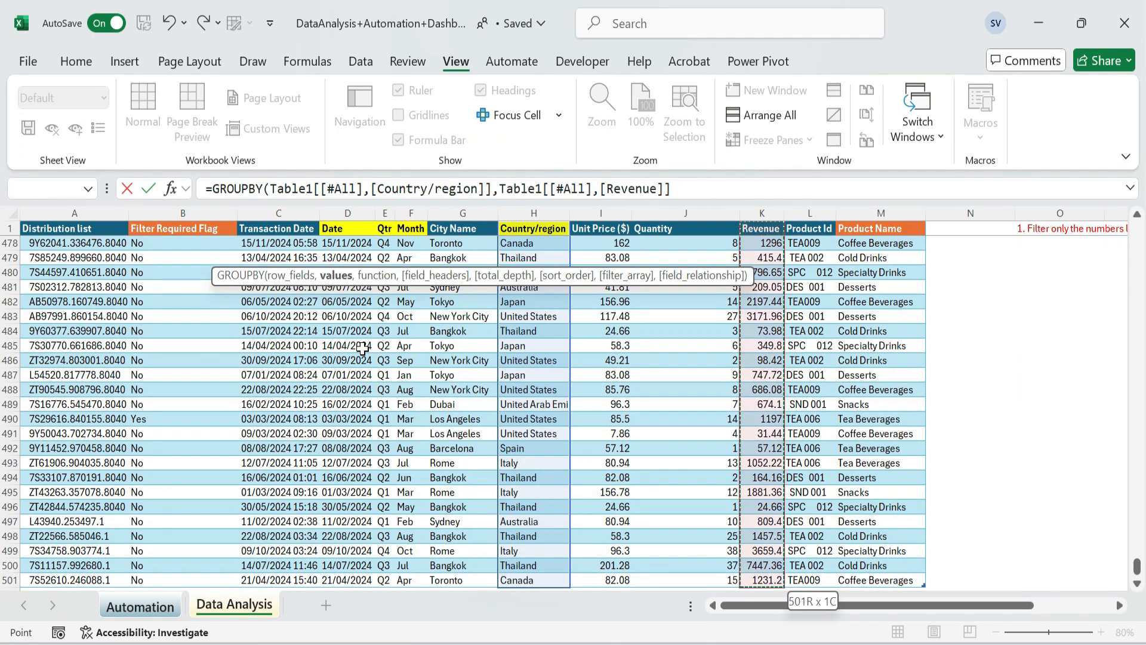
text(,)
key(Tab)
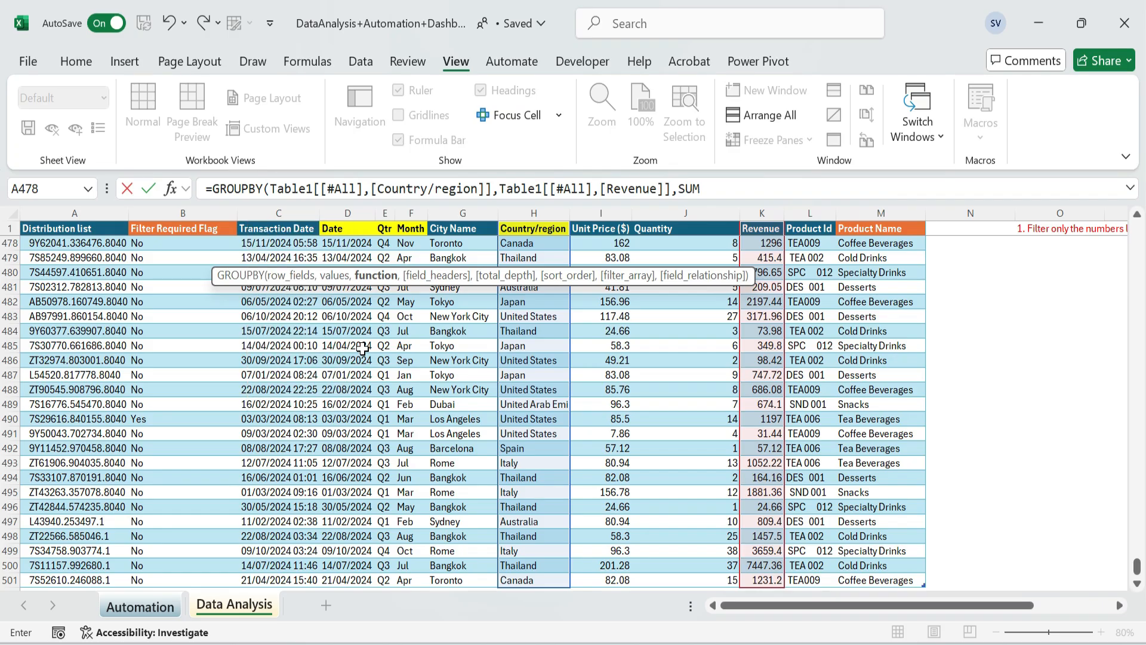
Complete the GROUPBY with field headers 3, total depth 0, default sort order and the filter Filter Required Flag="Yes"
text(,)
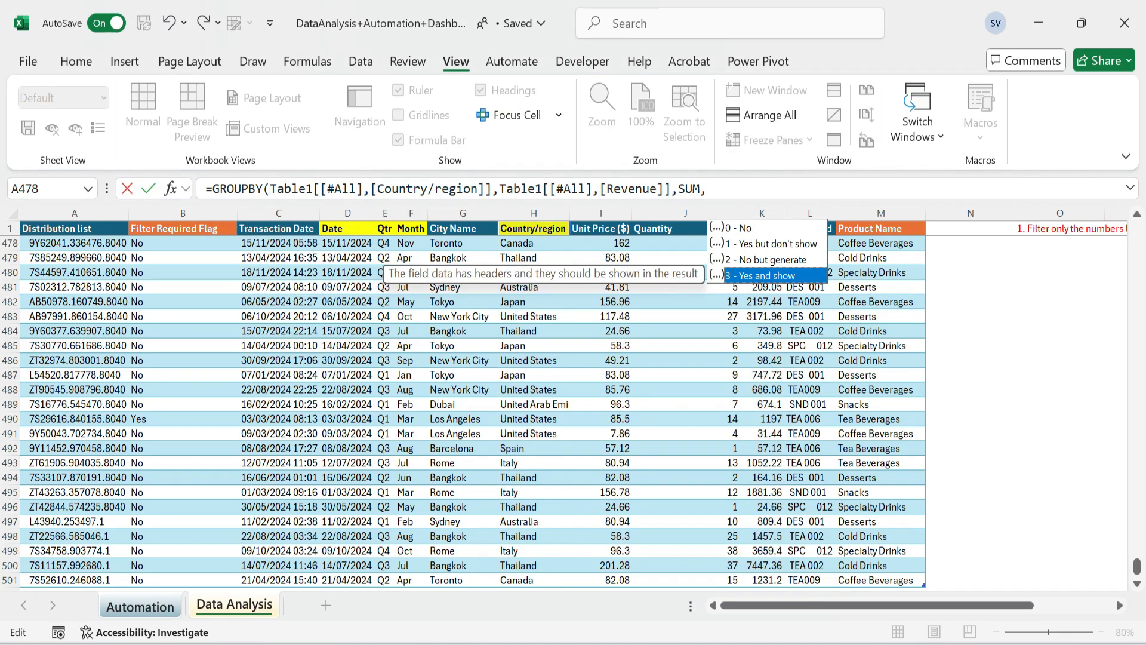
text(3,)
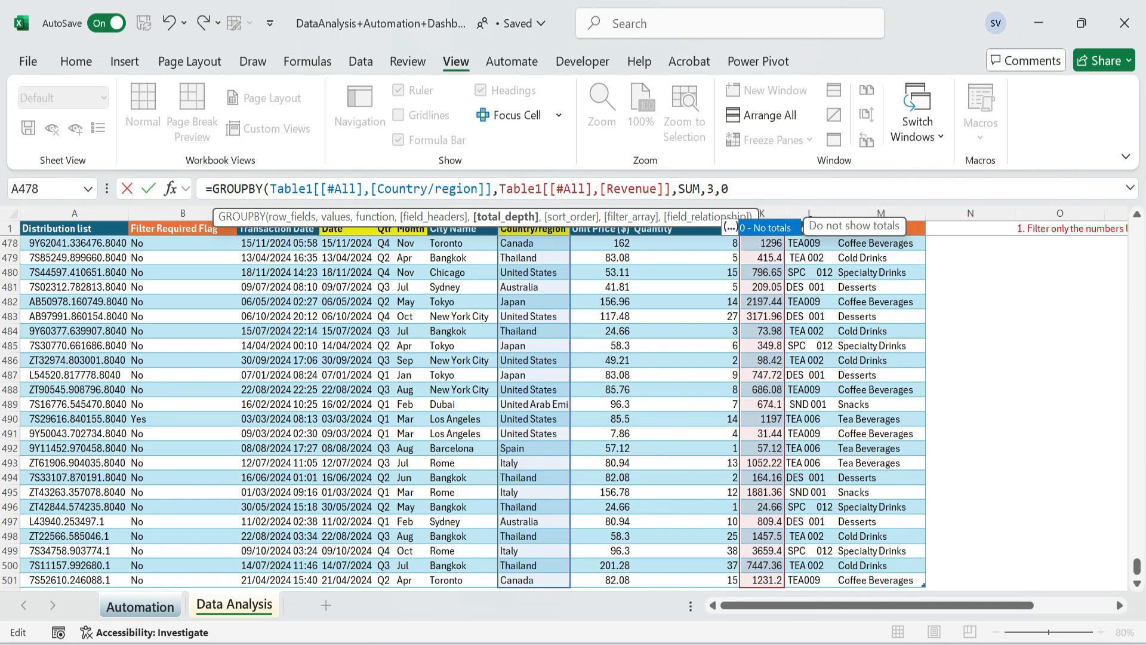
text(0,,)
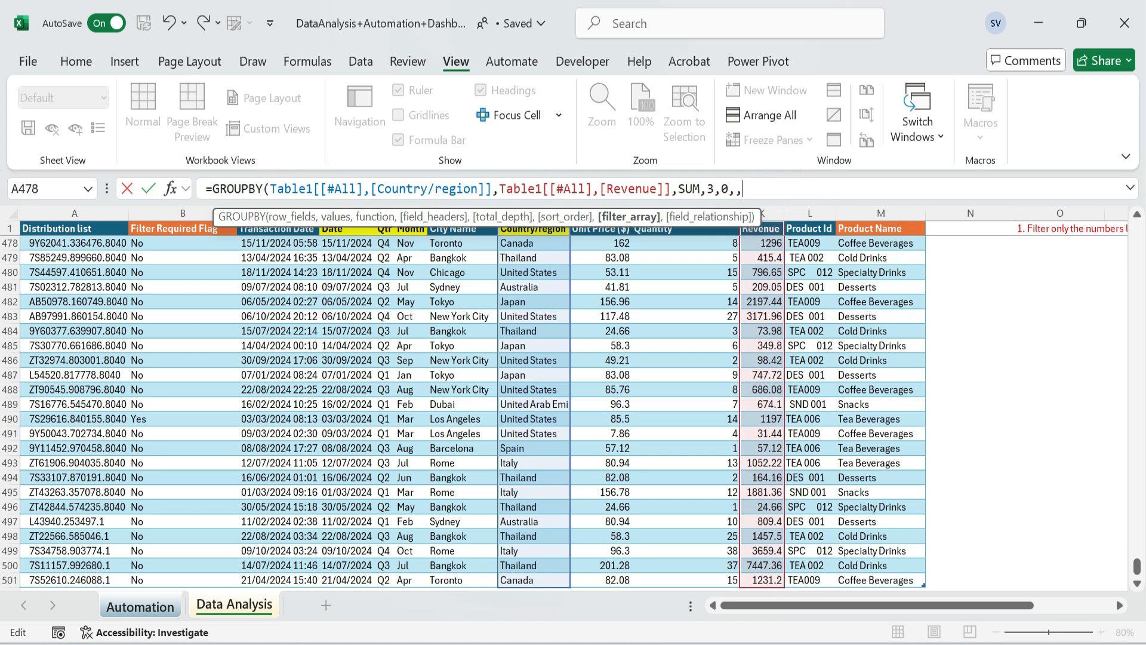
click(168, 226)
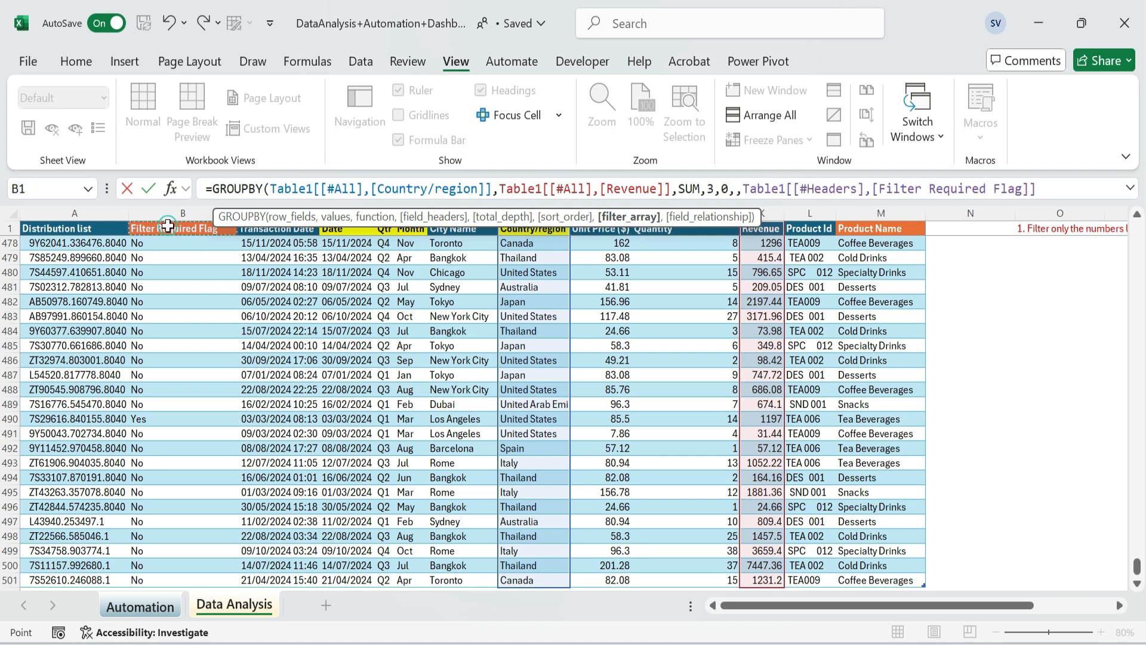
text(="Ye)
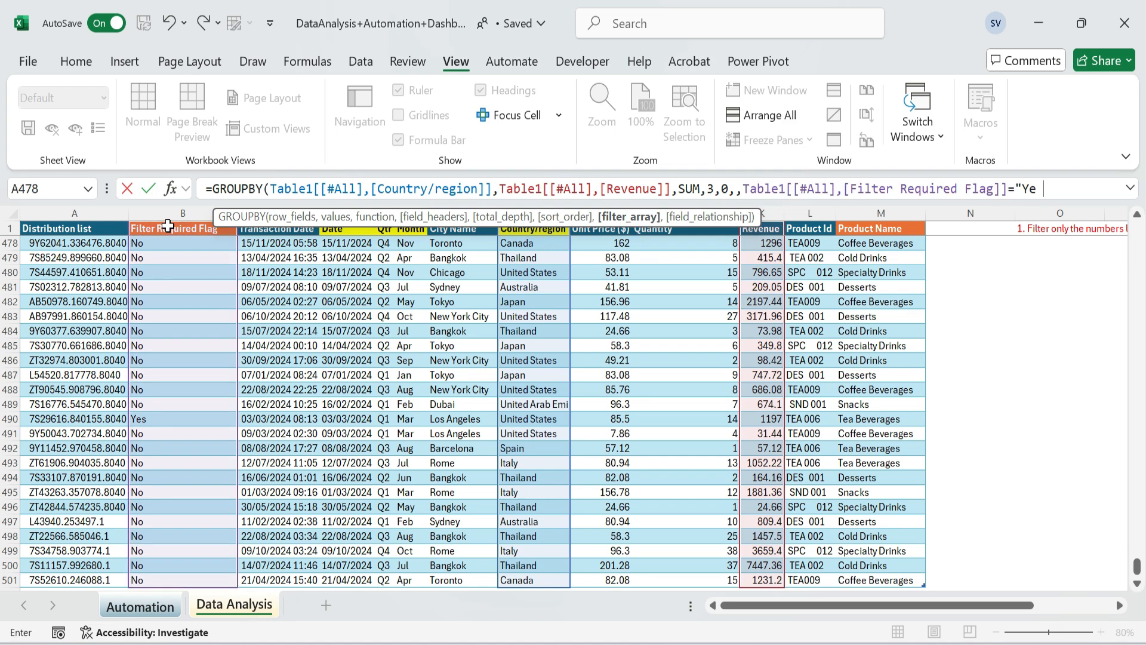
text(s"))
key(Return)
Format the summary's header cells E3:F3 with a dark blue fill and bold white text
drag(250, 258, 327, 258)
click(76, 61)
click(266, 128)
click(354, 211)
click(285, 127)
key(ctrl+b)
click(321, 261)
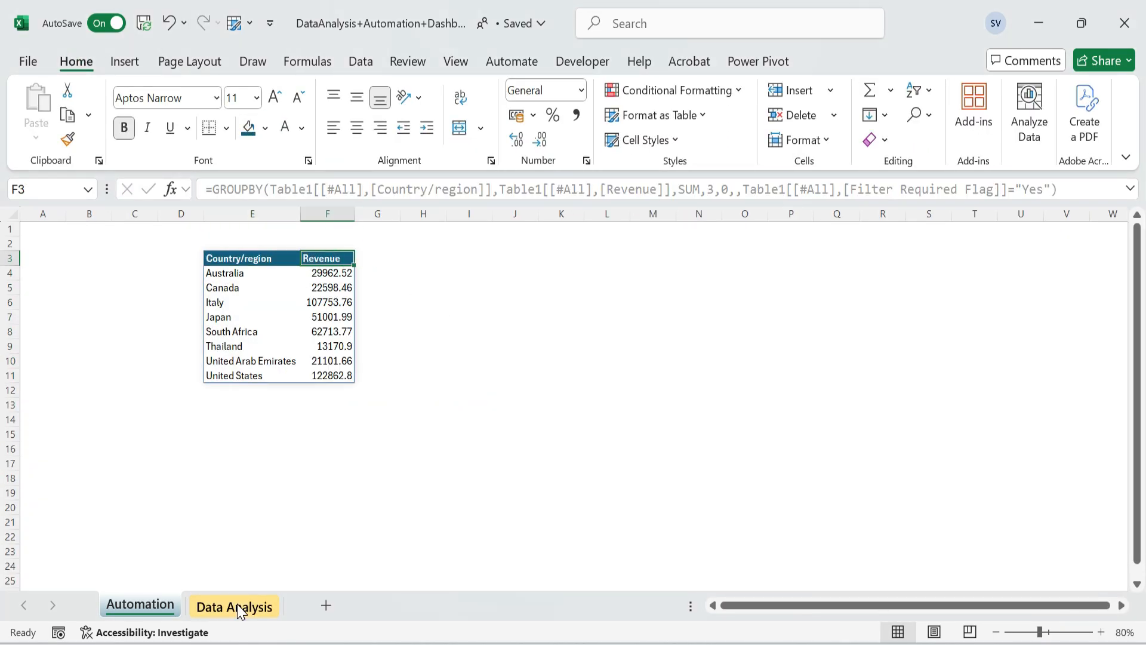
Rename the Country/region header on the Data Analysis sheet as Country and return to the Automation summary
click(240, 612)
click(535, 232)
key(F2)
key(BackSpace)
key(BackSpace)
key(BackSpace)
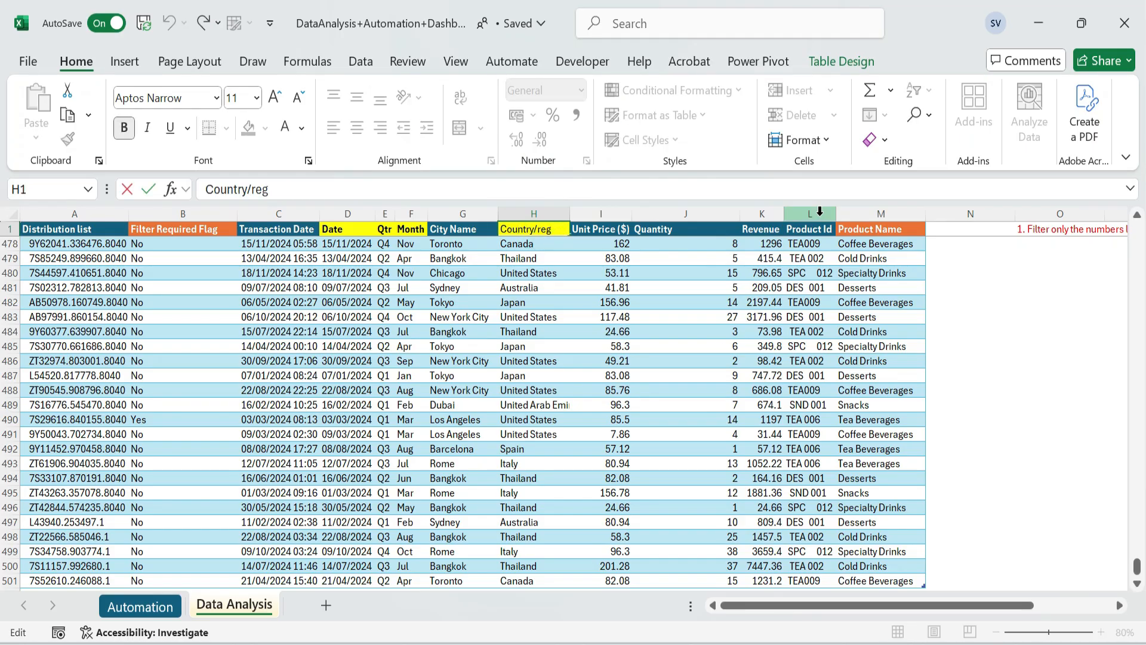
key(Return)
click(140, 606)
click(241, 260)
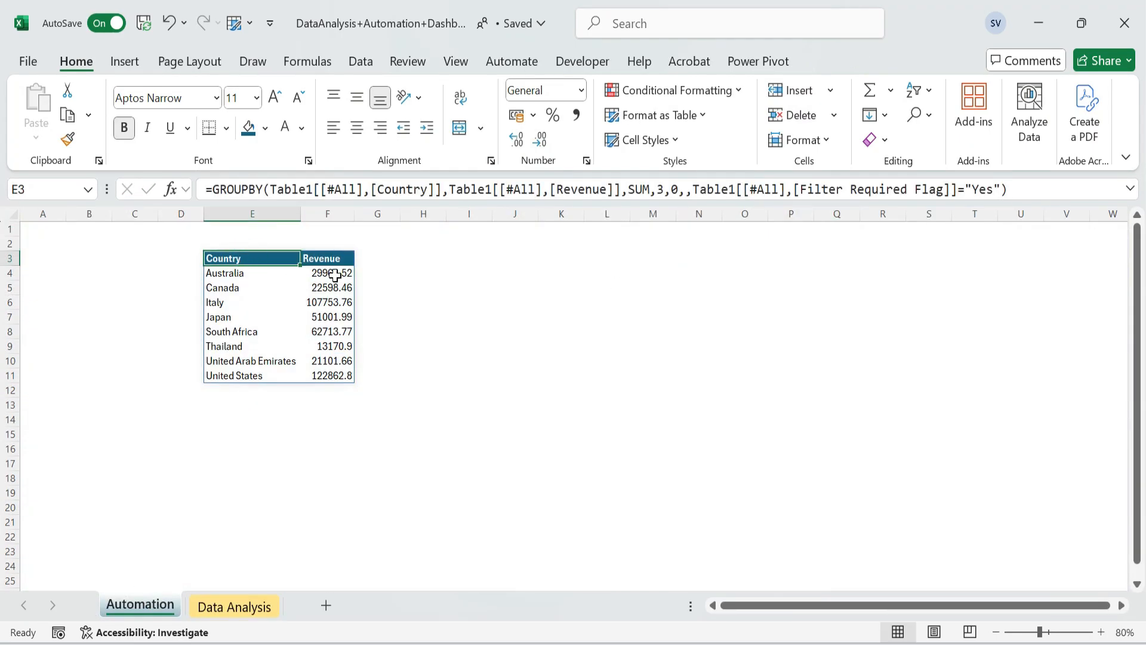
Format the summary's Revenue values as dollar accounting amounts without decimals
click(333, 274)
key(ctrl+shift+Down)
click(533, 115)
click(596, 198)
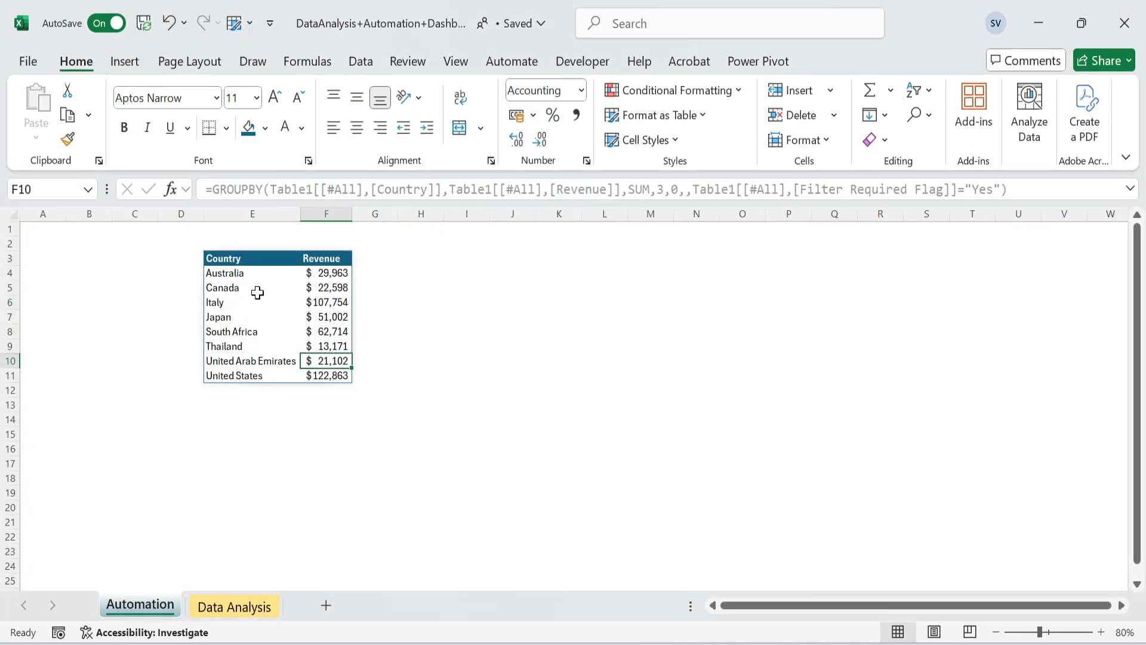
Copy the Country and Revenue summary in E3:F11 and paste it at H3
click(238, 260)
drag(238, 260, 333, 355)
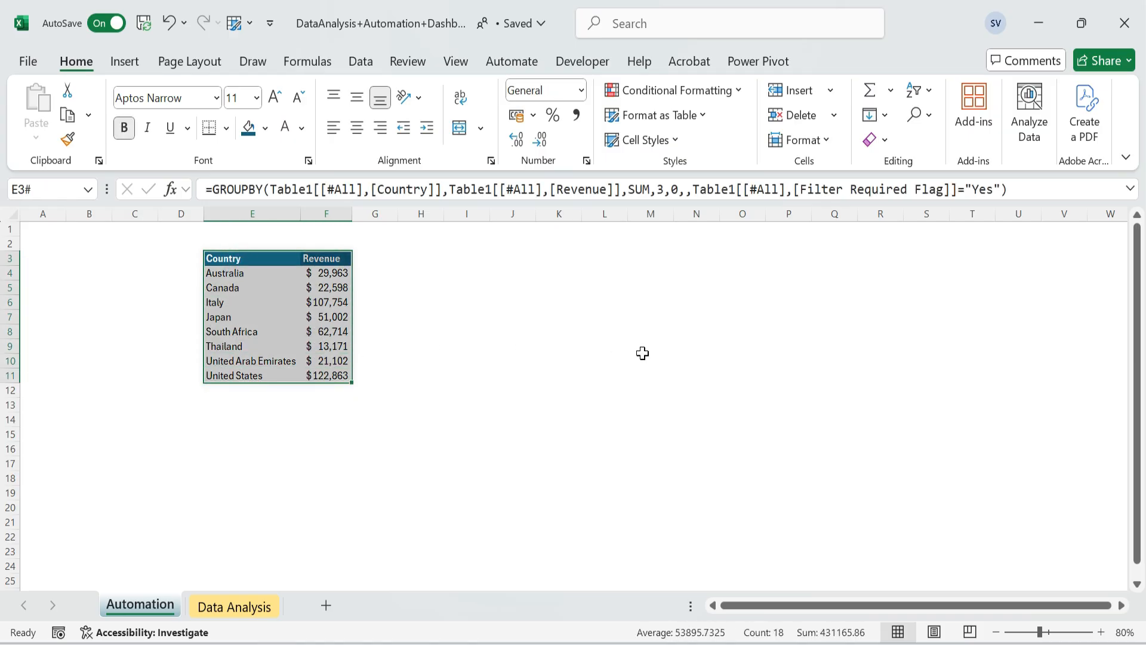
key(ctrl+c)
key(Right)
key(Right)
key(Right)
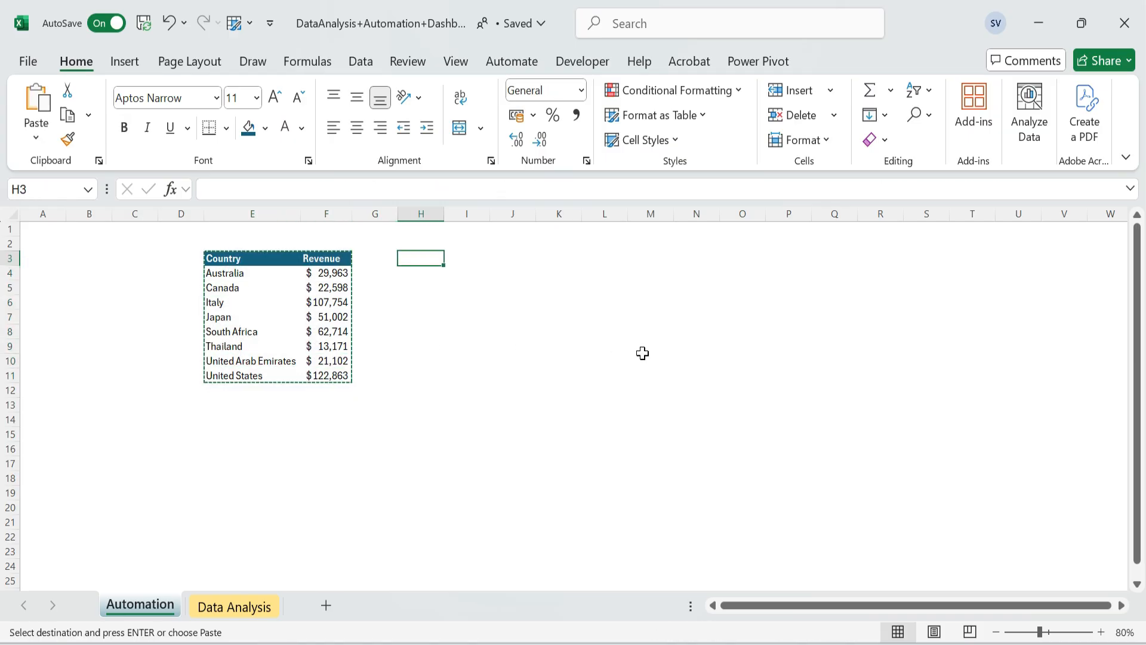
key(Return)
Narrow spacer column G between the two summaries and autofit column H to its contents
click(376, 213)
drag(398, 214, 360, 217)
double_click(452, 215)
click(281, 259)
click(383, 258)
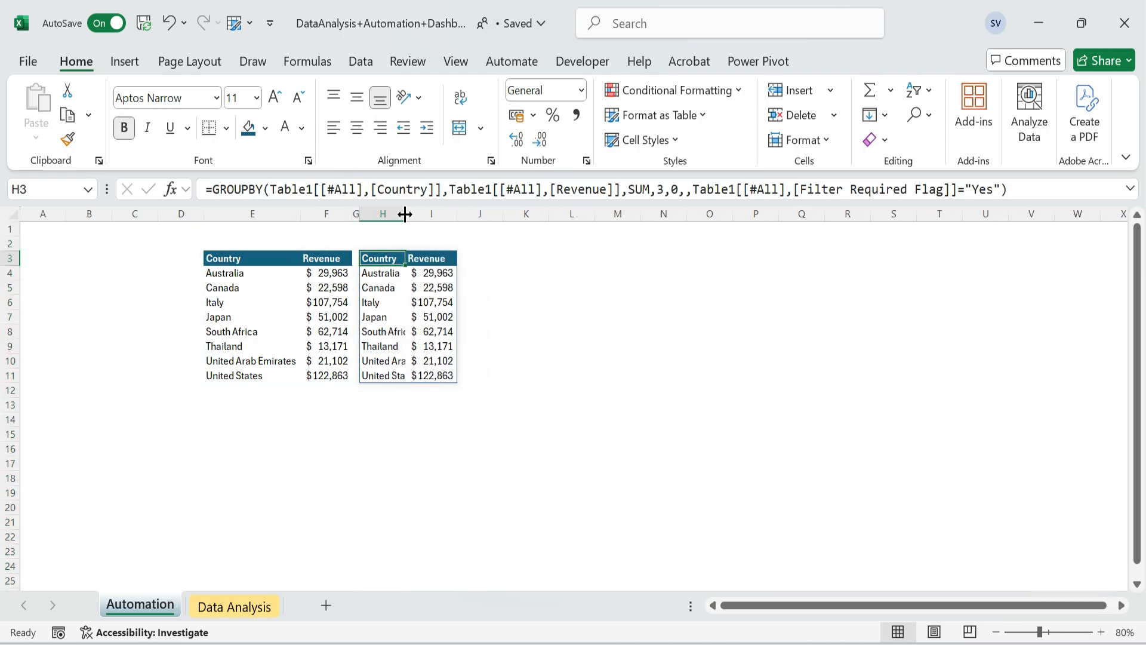
double_click(404, 214)
Change the row field of the GROUPBY formula in H3 from Country to City Name
key(F2)
double_click(502, 259)
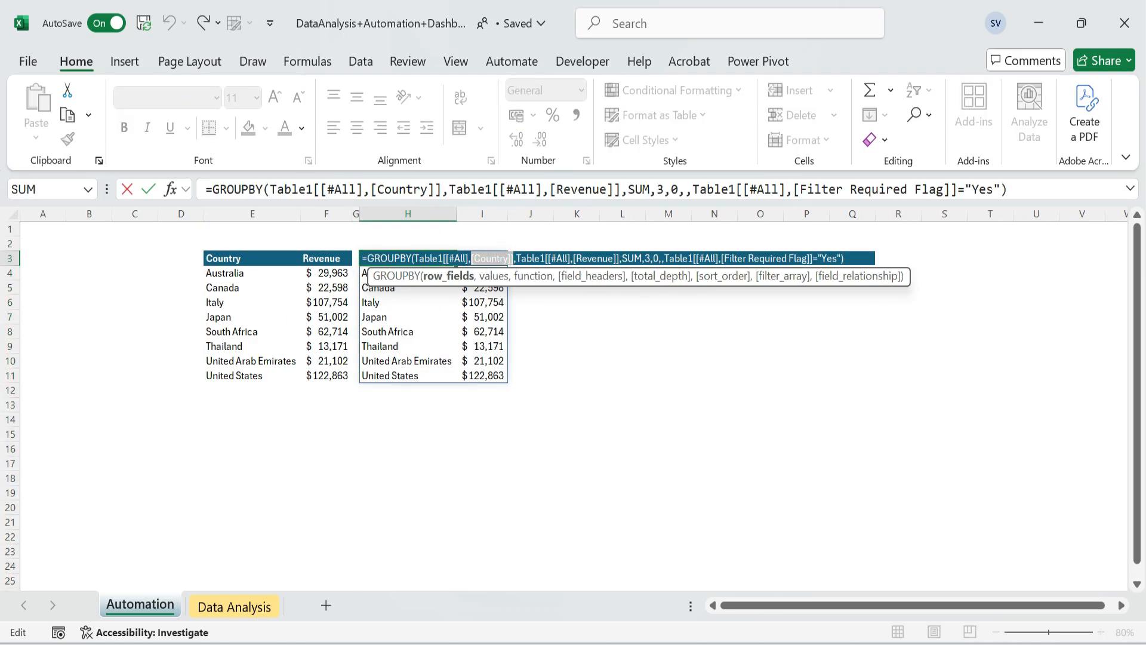
key(Delete)
text([City Name])
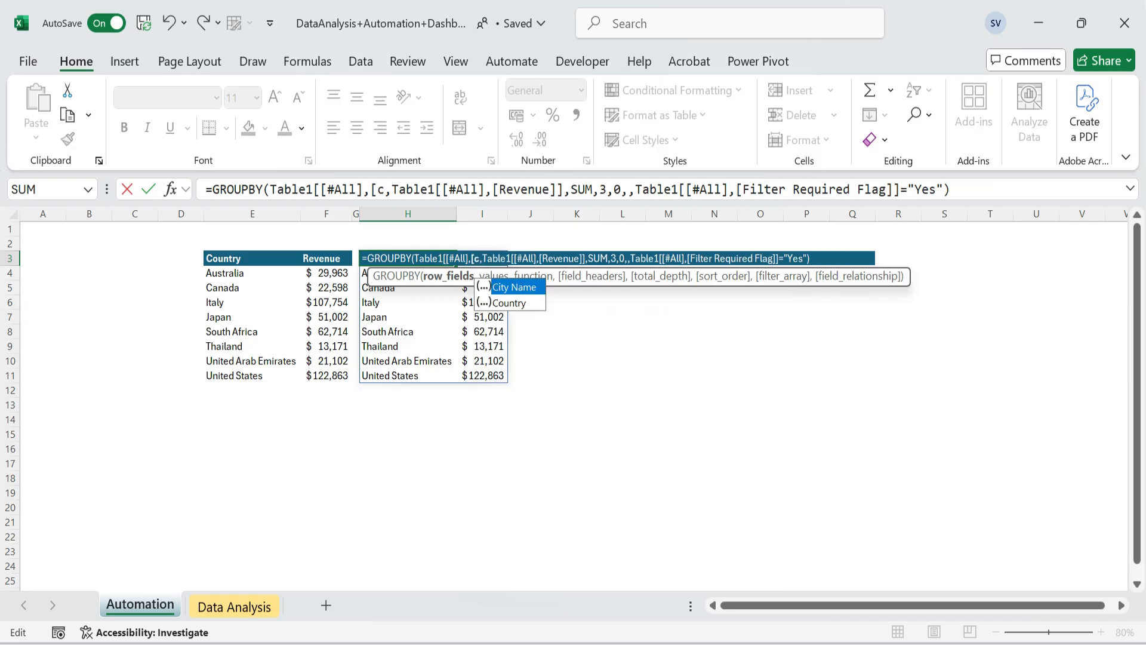
text(])
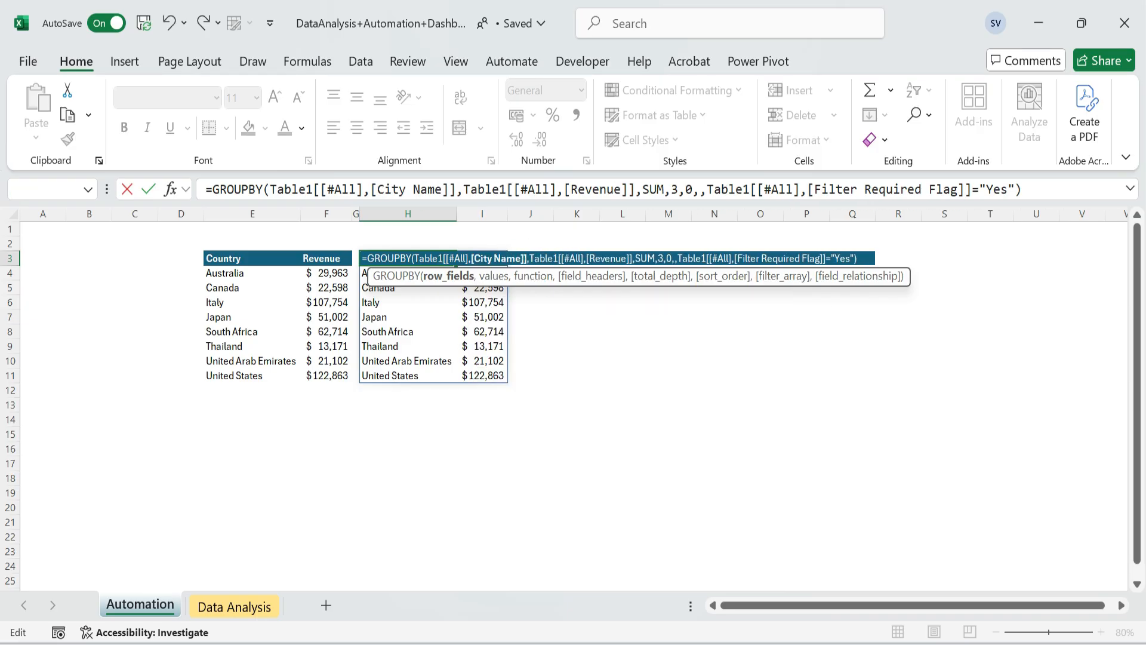
key(ctrl+Return)
Copy the formatting of the first city row, H4:I4, down all rows of the City Name summary
key(Right)
key(Down)
key(Down)
key(Down)
key(Down)
key(Left)
key(Right)
key(Down)
key(Down)
key(Down)
key(Down)
key(ctrl+c)
click(410, 276)
key(ctrl+shift+Right)
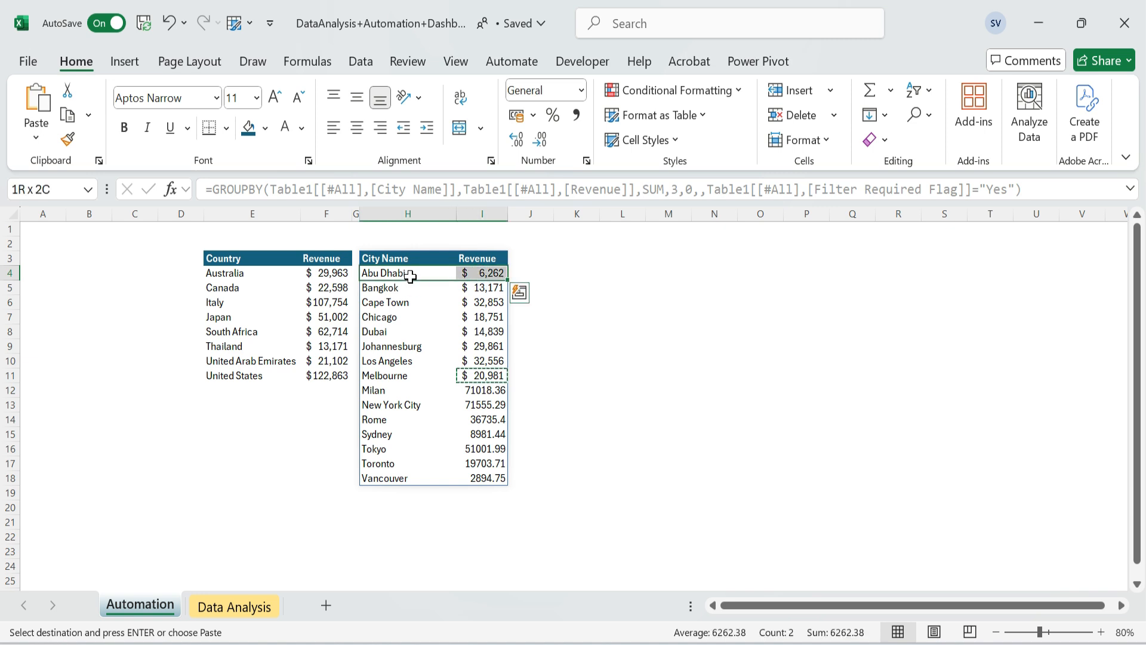
key(ctrl+c)
key(ctrl+shift+Down)
key(alt+e)
key(s)
key(t)
key(Return)
key(Escape)
Autofit columns H and I to the contents of the City Name summary
key(Up)
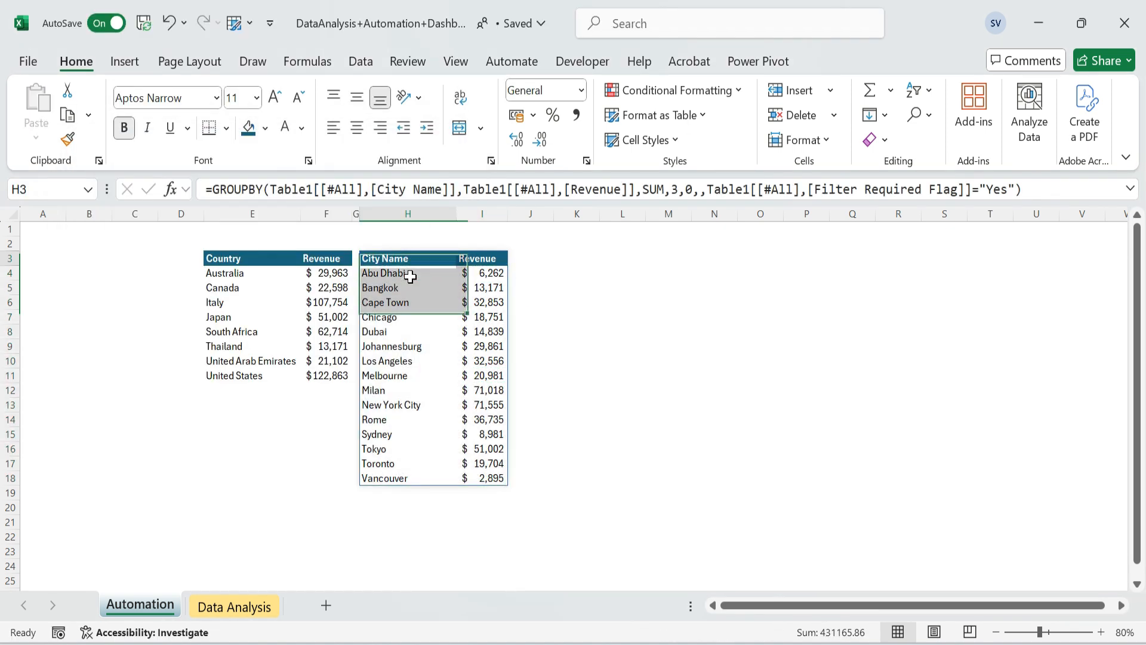
key(ctrl+shift+Right)
key(ctrl+shift+Down)
key(alt+o)
key(c)
key(a)
Copy the City Name and Revenue summary in H3:I18 and paste it at K3
key(Up)
key(Left)
key(Left)
key(Left)
key(Down)
key(Right)
key(Right)
key(Right)
key(ctrl+shift+Right)
key(ctrl+shift+Down)
key(ctrl+c)
key(Right)
key(Right)
key(Right)
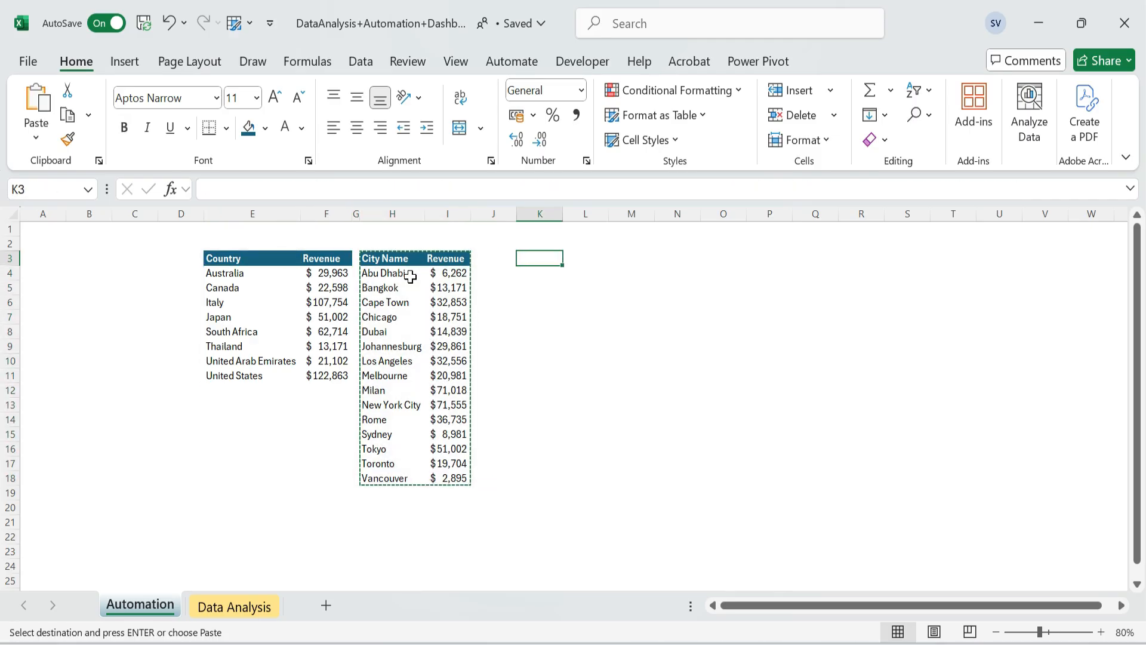
key(Return)
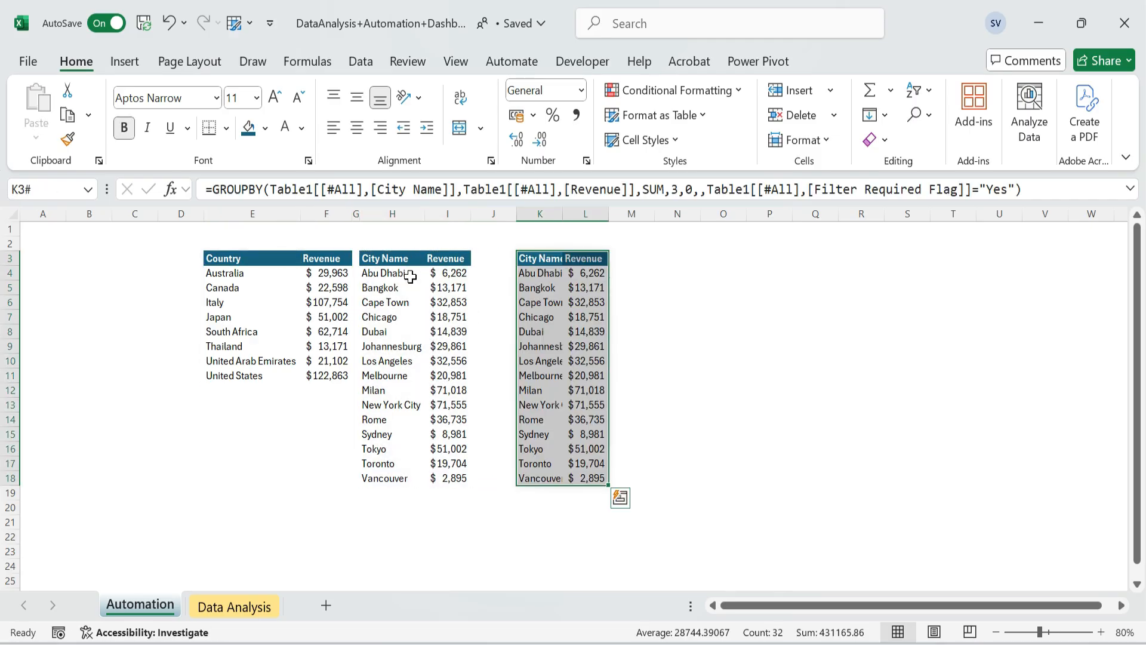
Autofit columns K and L to the contents of the pasted summary
key(alt+h)
key(o)
key(i)
key(Left)
key(Right)
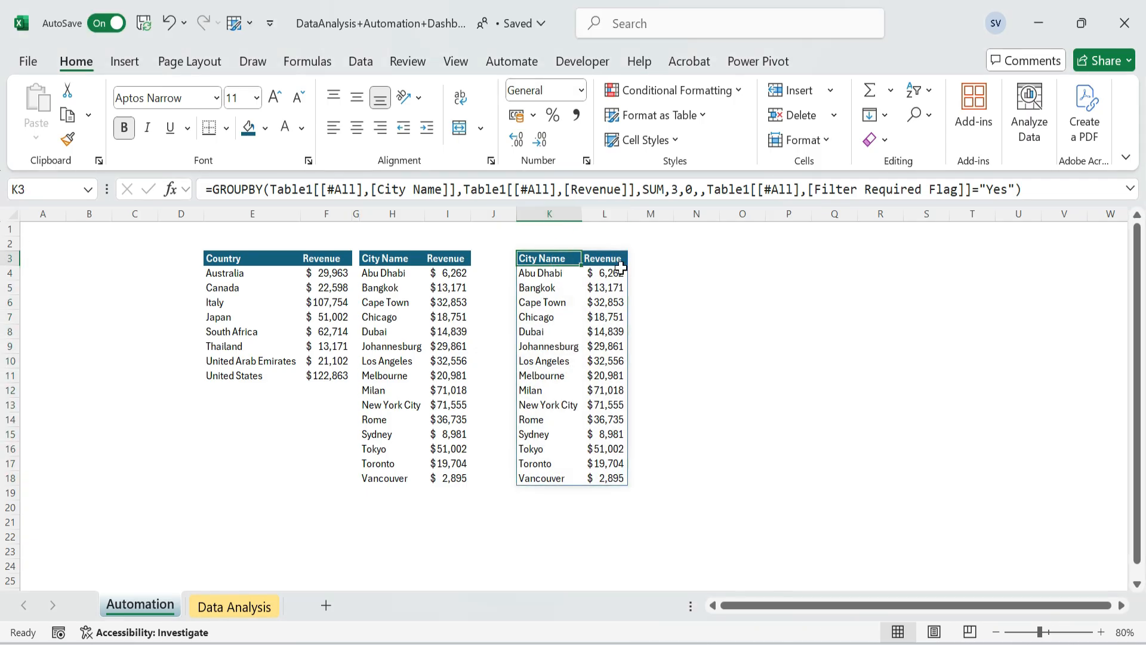
Replace the City Name row field in K3's GROUPBY formula with Product Name
click(492, 188)
click(293, 188)
key(BackSpace)
key(BackSpace)
key(BackSpace)
key(BackSpace)
key(BackSpace)
key(BackSpace)
key(BackSpace)
key(BackSpace)
key(BackSpace)
key(BackSpace)
text(pr)
double_click(447, 243)
text(])
Replace the Revenue values field in K3's GROUPBY formula with Quantity and commit the formula
click(585, 189)
key(Right)
key(Delete)
key(Delete)
key(Delete)
key(Delete)
key(Delete)
key(Delete)
key(Delete)
text(q)
key(Down)
key(Tab)
key(Return)
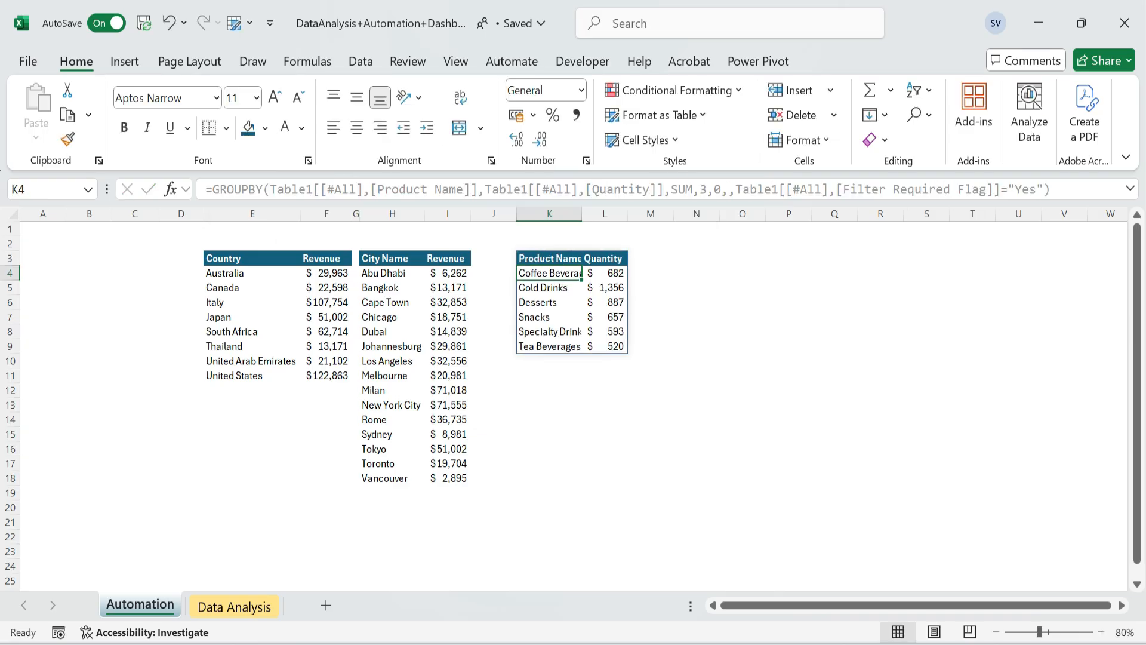
Autofit columns K and L to the Product Name and Quantity summary
key(ctrl+a)
key(alt+h)
key(o)
key(i)
Set the Quantity values in L4:L9 to the General number format
key(Left)
key(Right)
key(Right)
key(ctrl+shift+Down)
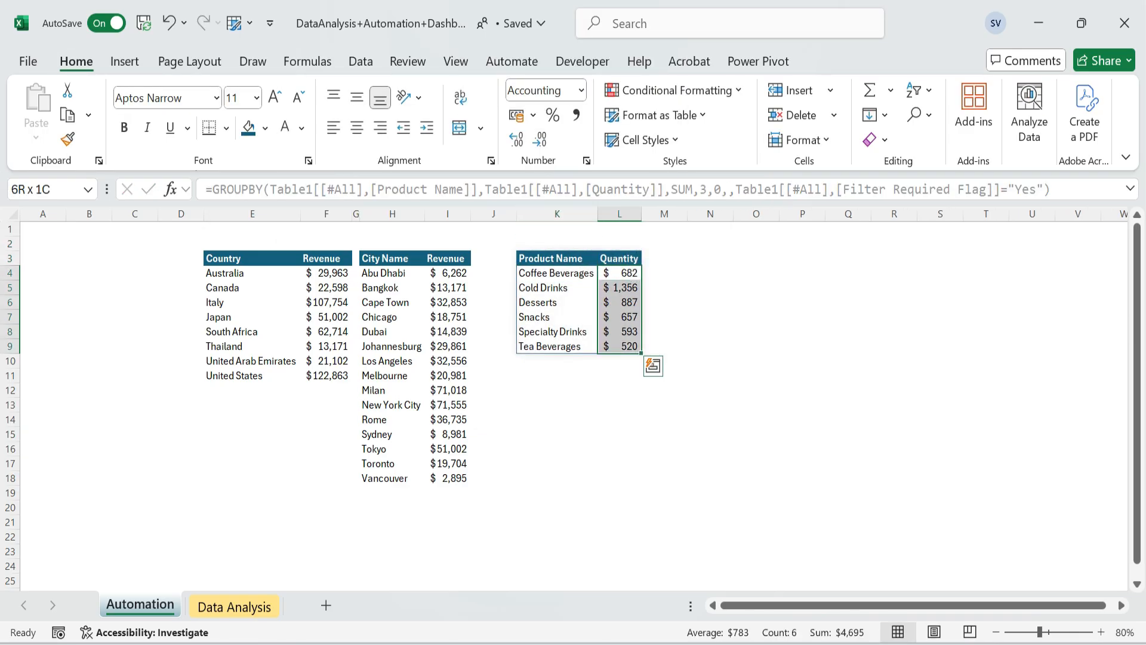
key(ctrl+1)
click(84, 105)
click(368, 482)
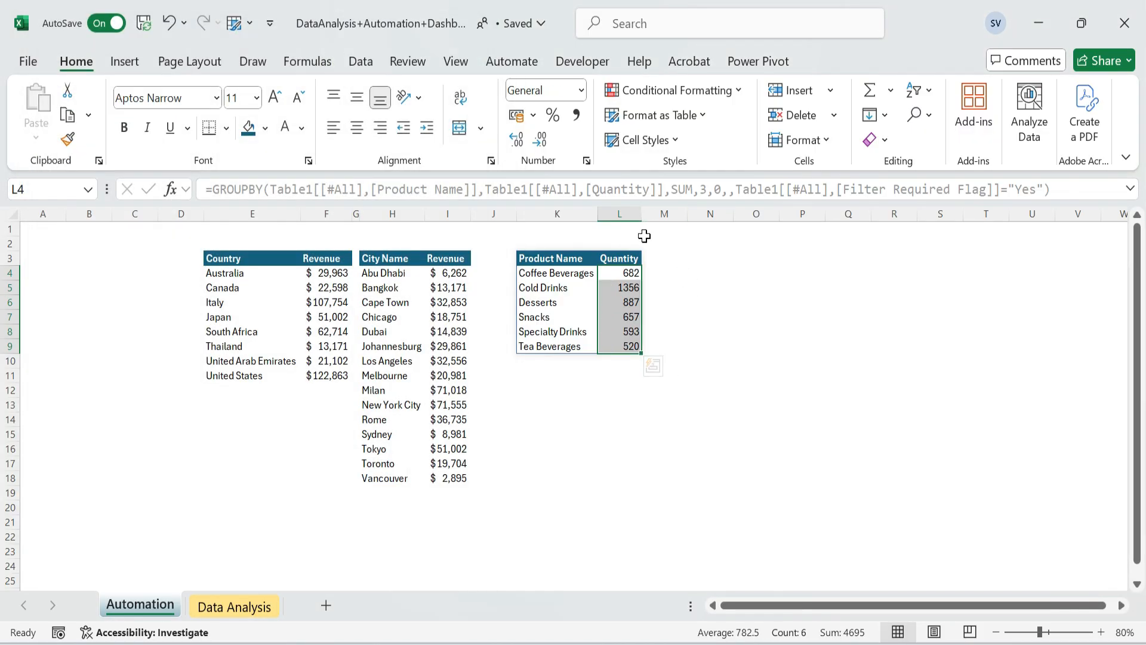
click(739, 301)
click(531, 259)
click(627, 287)
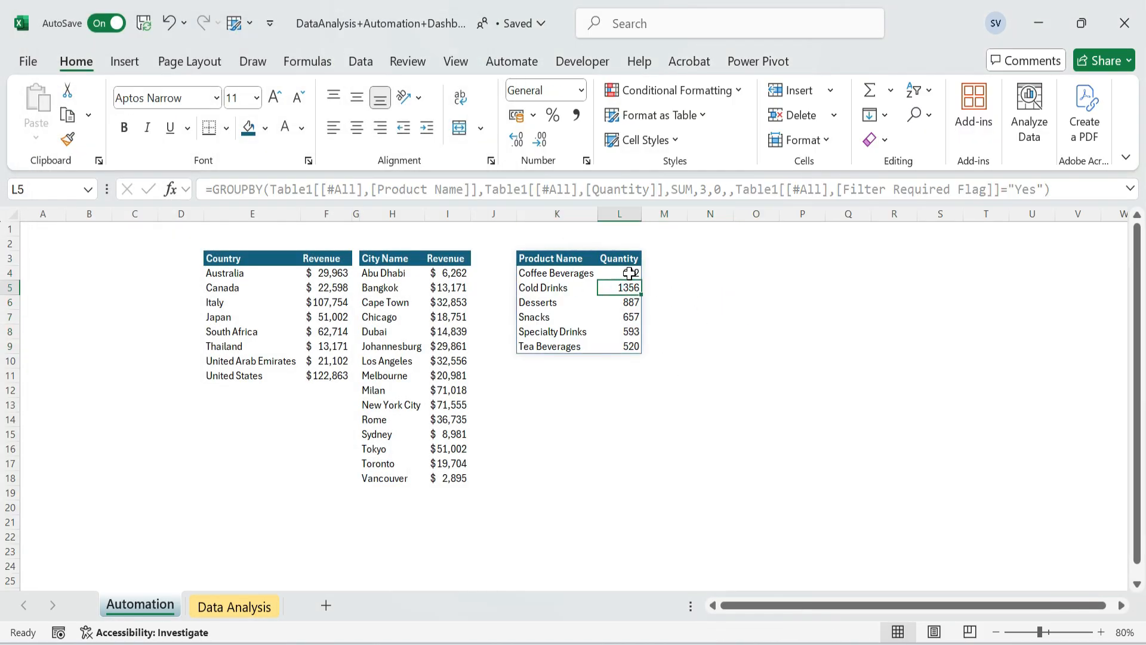
Add a sort order of -2 to K3's GROUPBY formula to sort products by descending quantity
click(553, 258)
click(477, 190)
click(740, 190)
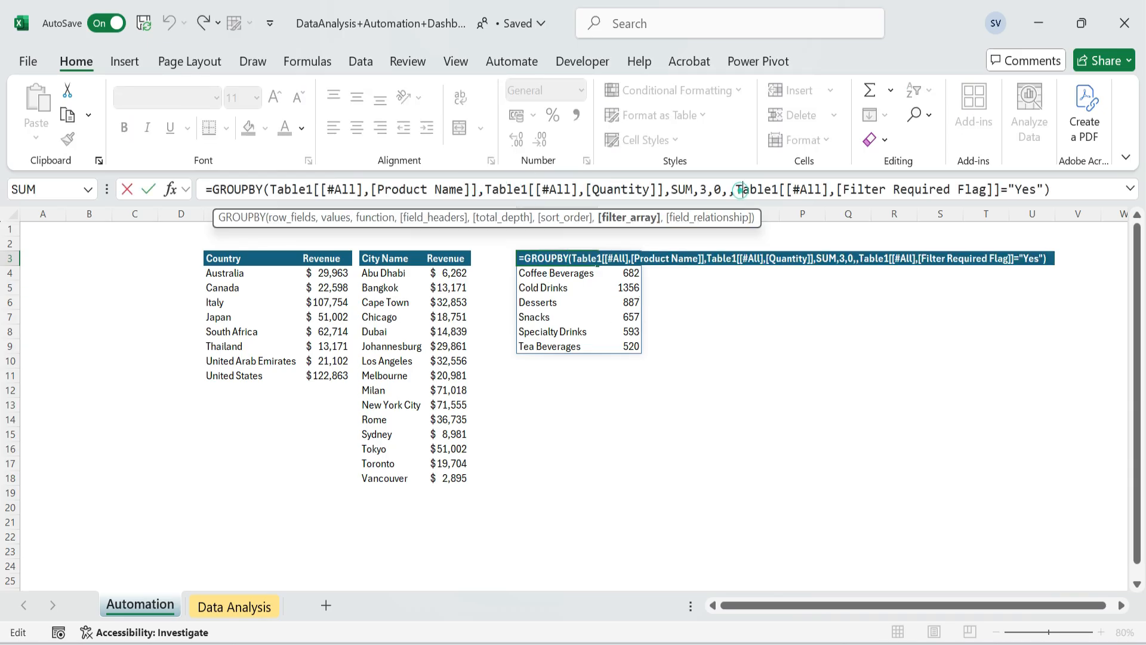
click(729, 189)
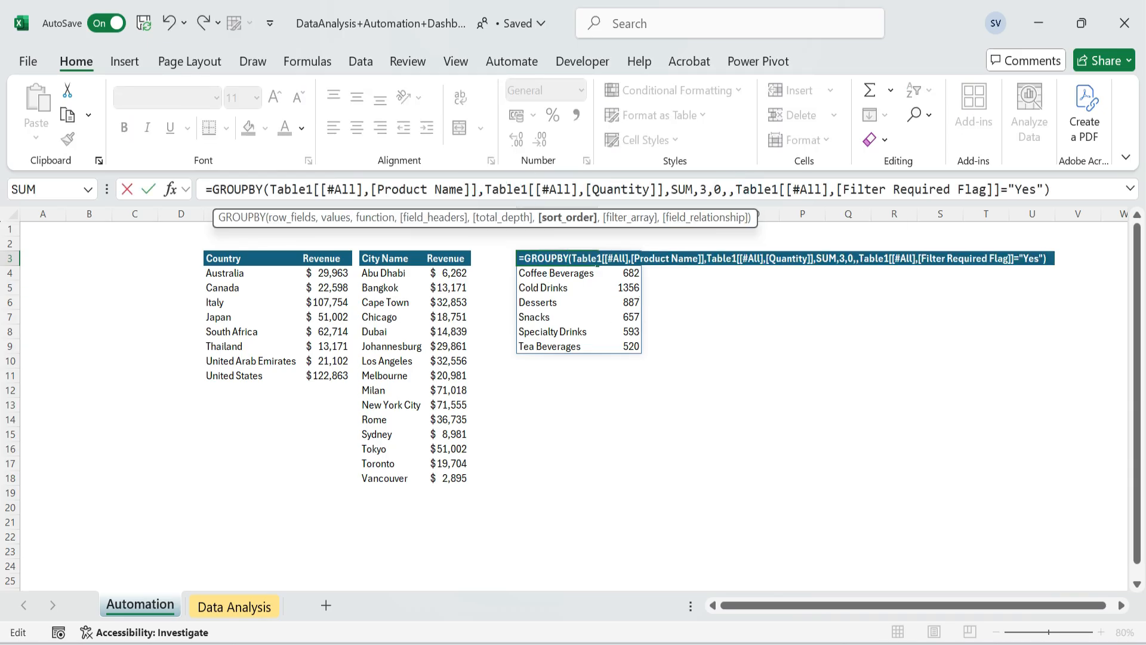
text(-2)
key(Return)
Narrow spacer column J between the city and product summaries
key(Up)
key(Right)
key(Down)
key(ctrl+shift+Down)
key(Up)
key(Left)
key(Left)
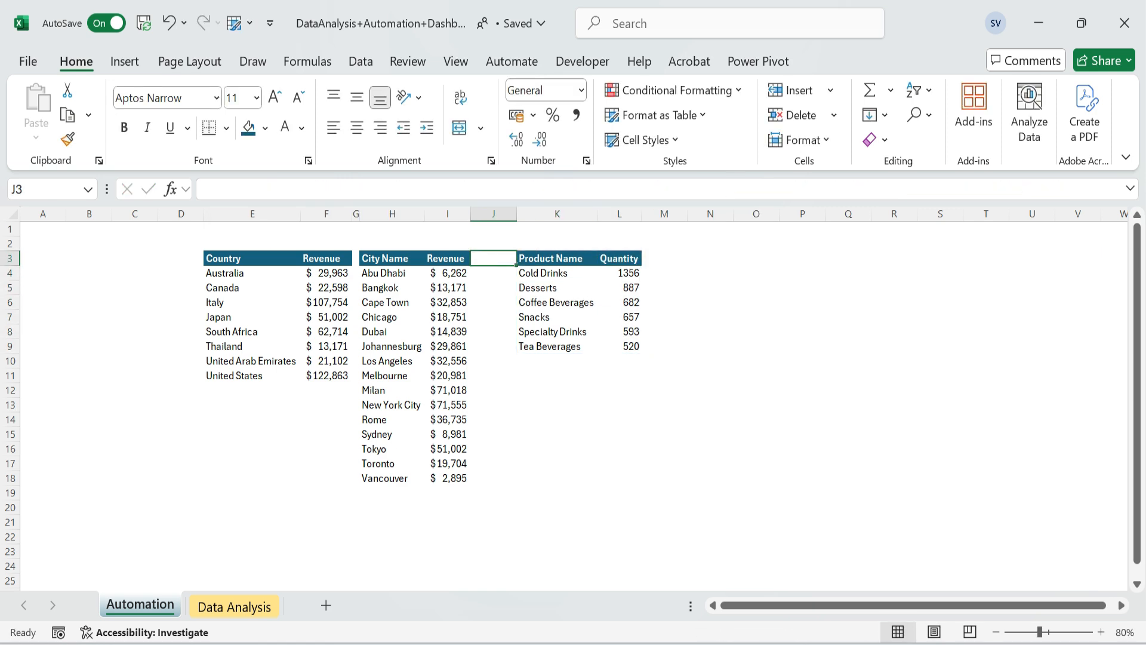
drag(515, 205, 481, 217)
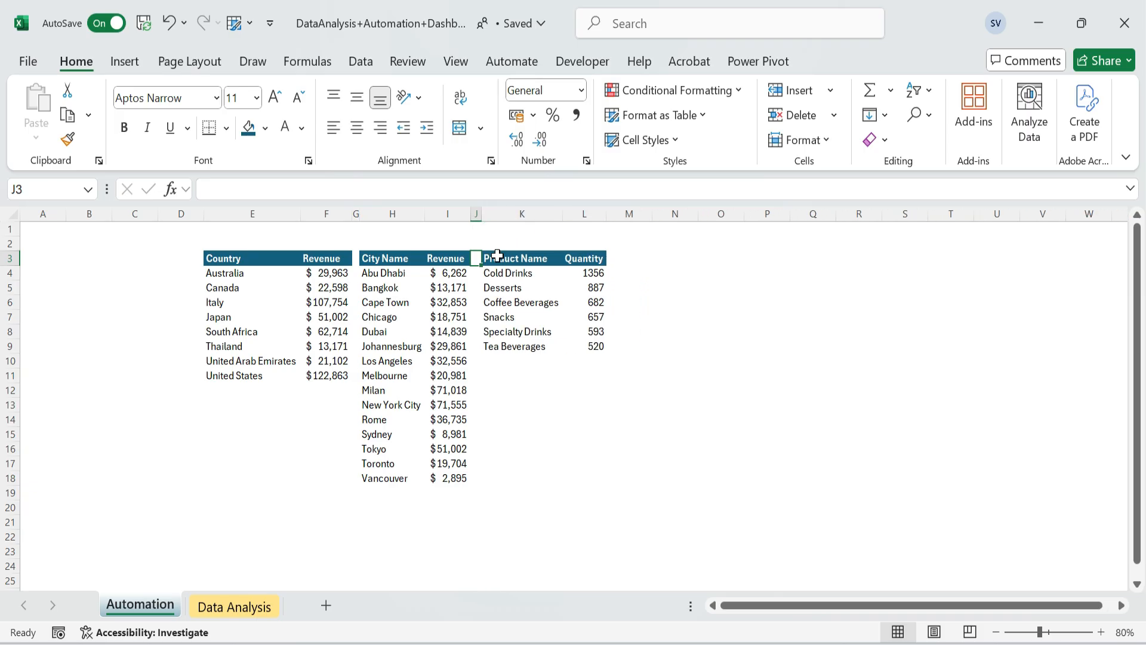
Copy the Product Name and Quantity summary in K3:L9 and paste it at N3
click(500, 250)
key(ctrl+a)
key(ctrl+c)
key(Right)
key(Right)
key(Right)
key(ctrl+v)
key(shift+BackSpace)
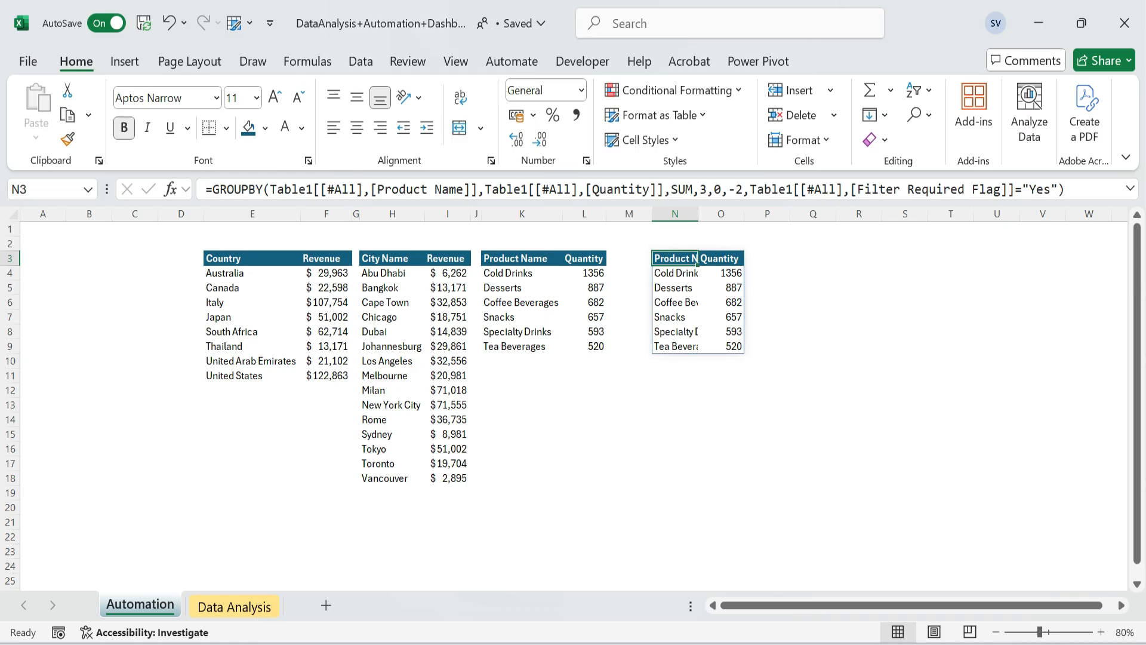
Replace the Quantity values field in N3's GROUPBY formula with Revenue
double_click(647, 188)
click(649, 187)
key(BackSpace)
key(BackSpace)
key(BackSpace)
key(BackSpace)
key(BackSpace)
key(BackSpace)
key(BackSpace)
key(BackSpace)
text(Re)
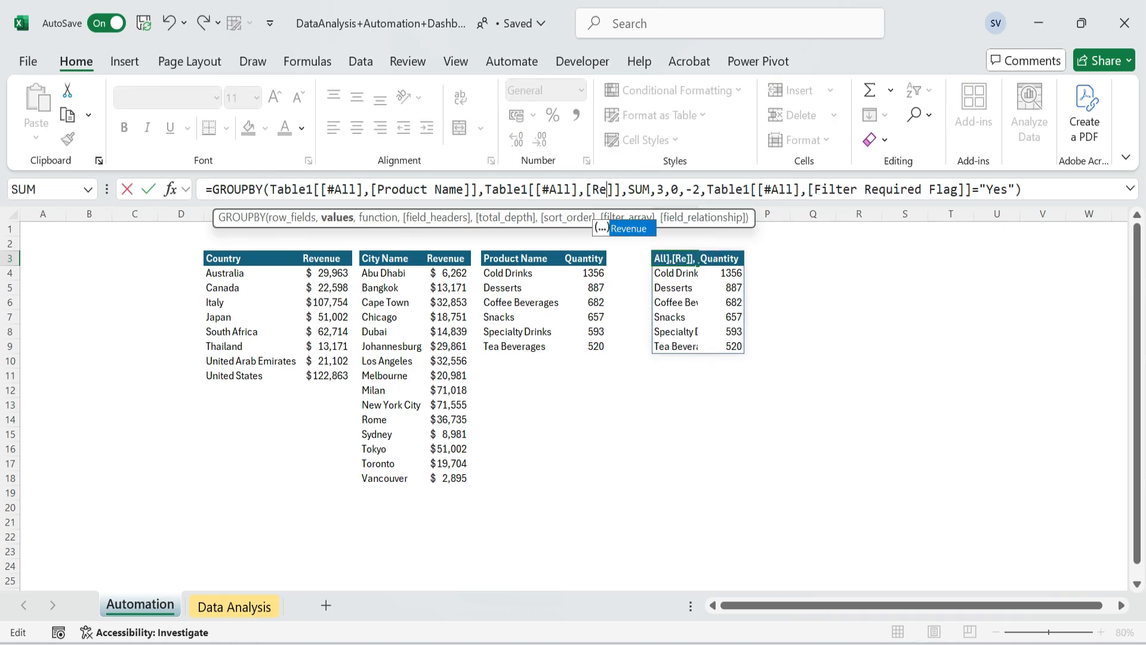
key(Tab)
key(Return)
Autofit columns N and O to the Product Name and Revenue summary
key(ctrl+a)
key(alt+h)
key(o)
key(i)
Format the product Revenue values in O4:O9 as English (United States) dollar accounting amounts without decimals
key(Right)
key(Down)
key(ctrl+shift+Down)
click(532, 115)
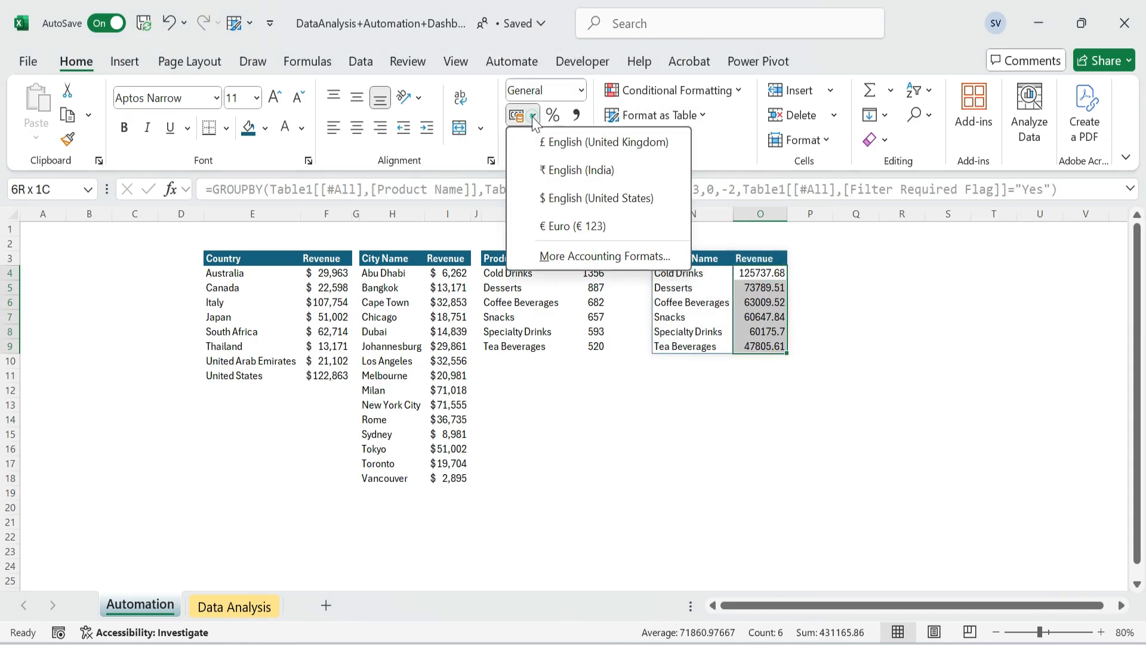
click(597, 198)
click(539, 139)
click(540, 140)
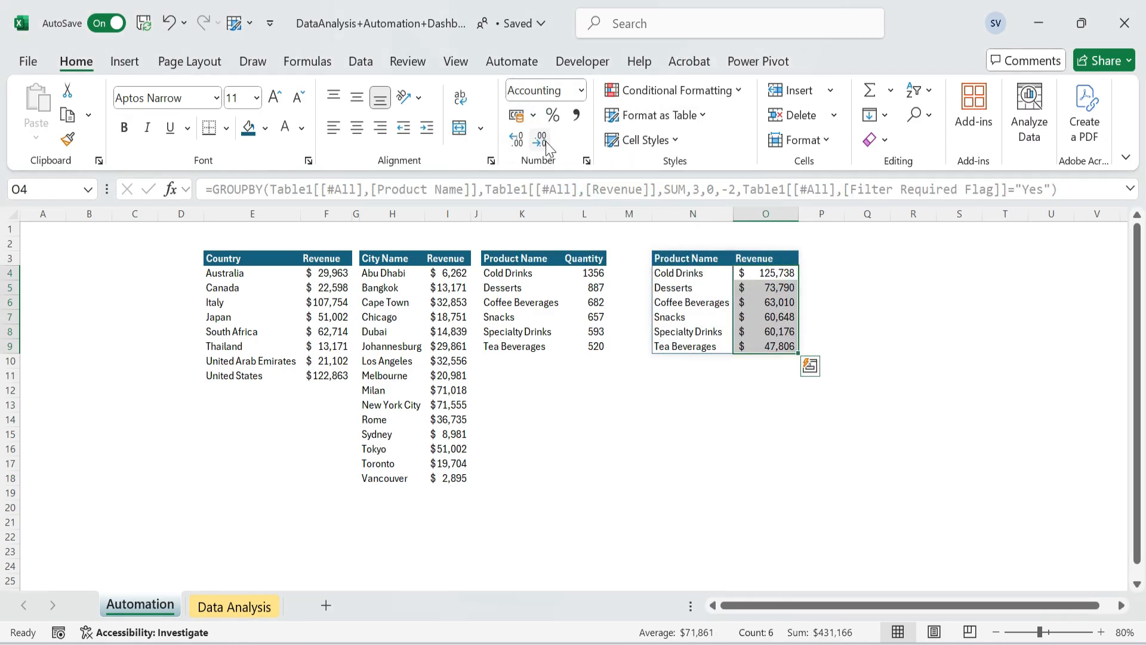
Autofit column O and narrow spacer columns M and J between the summaries
double_click(801, 213)
click(848, 273)
drag(686, 273, 771, 346)
drag(652, 214, 617, 215)
drag(481, 213, 479, 213)
Copy the Country and Revenue summary in E3:F11 and paste it at B3
click(227, 258)
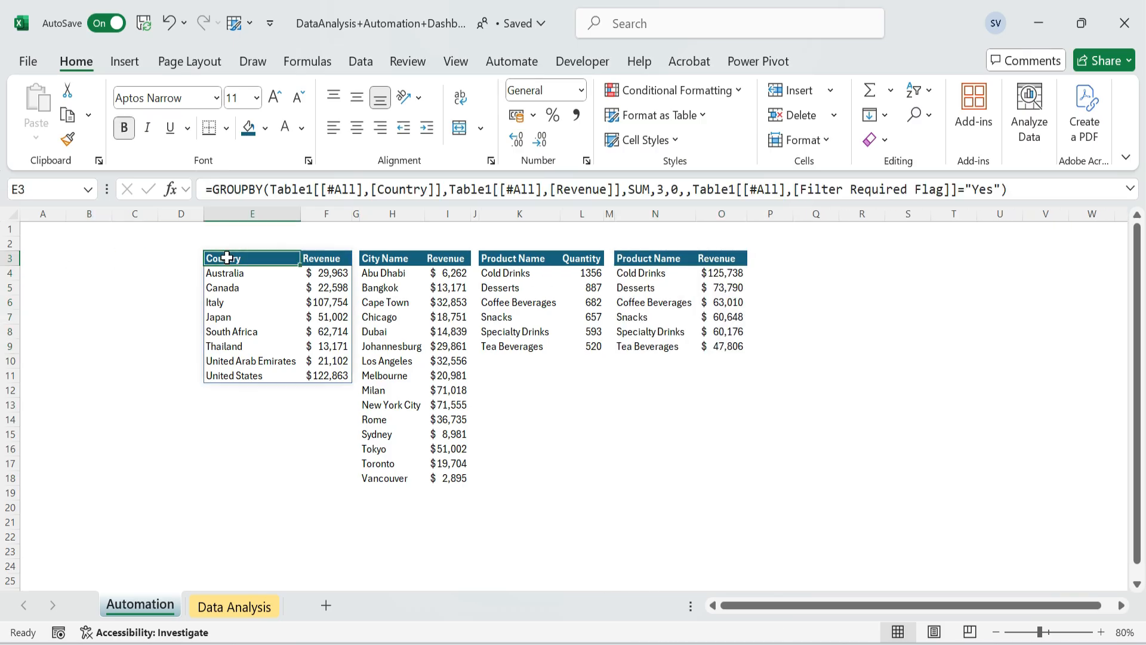
drag(226, 257, 330, 374)
key(ctrl+c)
click(97, 257)
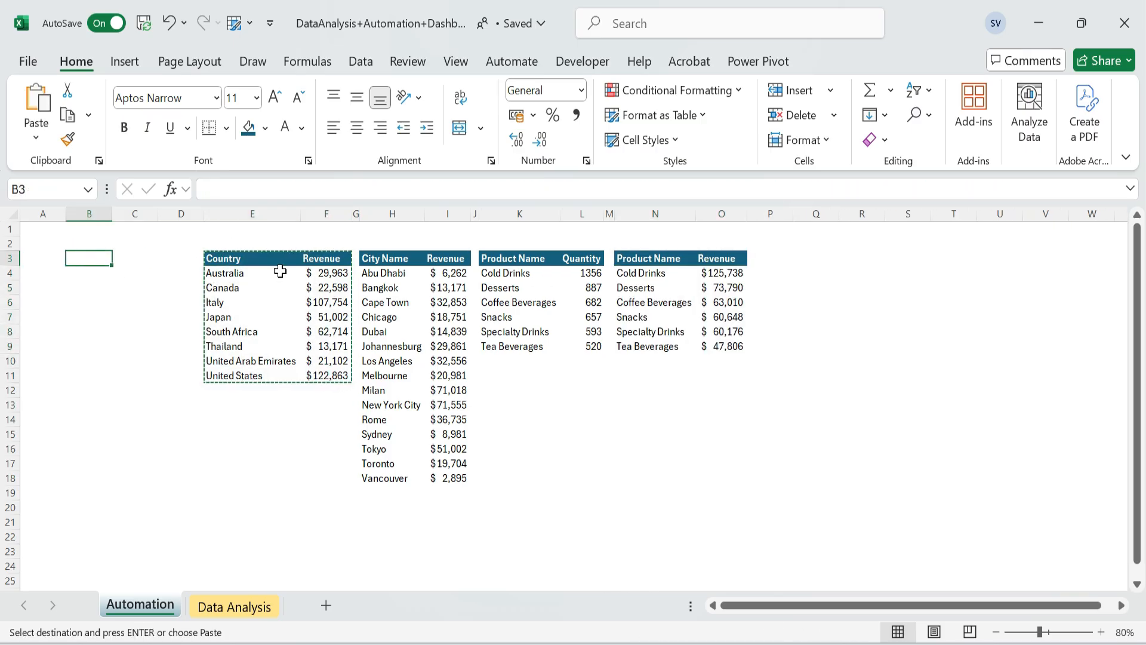
key(ctrl+v)
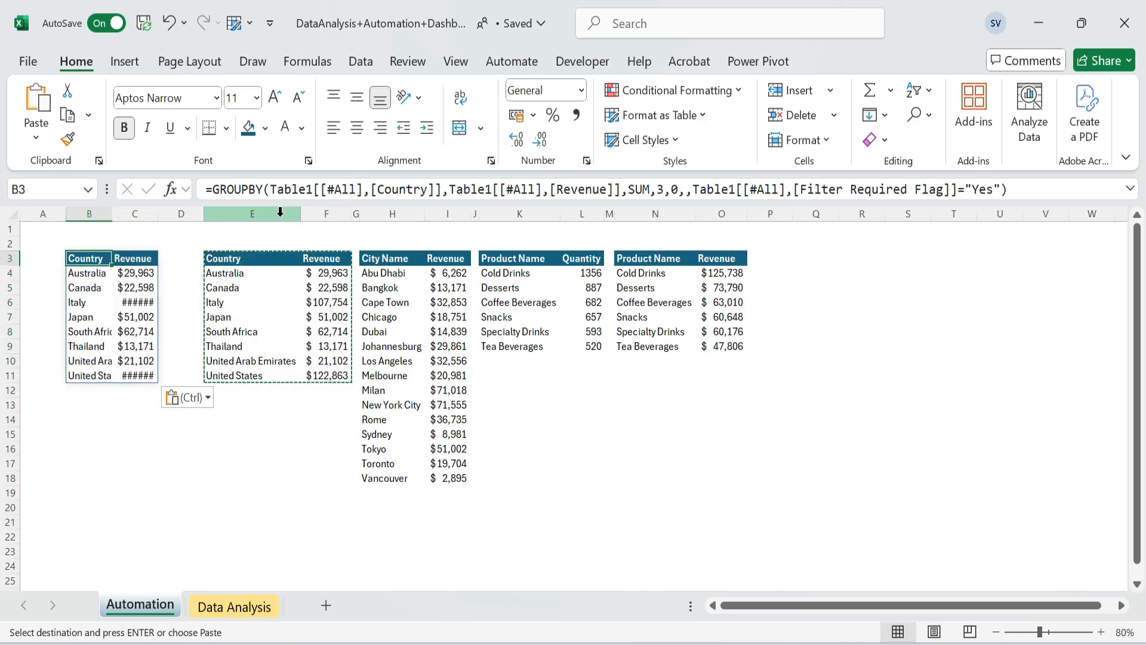
Change the row field of the GROUPBY formula in B3 to Month
key(F2)
click(442, 190)
key(BackSpace)
key(BackSpace)
key(BackSpace)
key(BackSpace)
key(BackSpace)
key(BackSpace)
key(BackSpace)
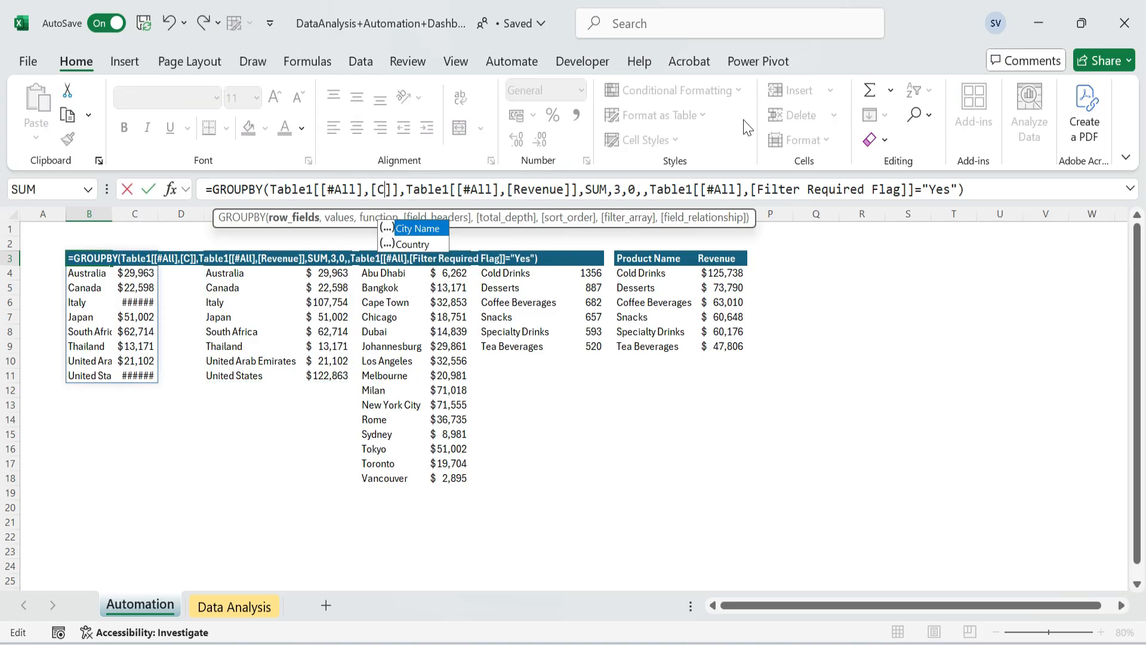
text(Month)
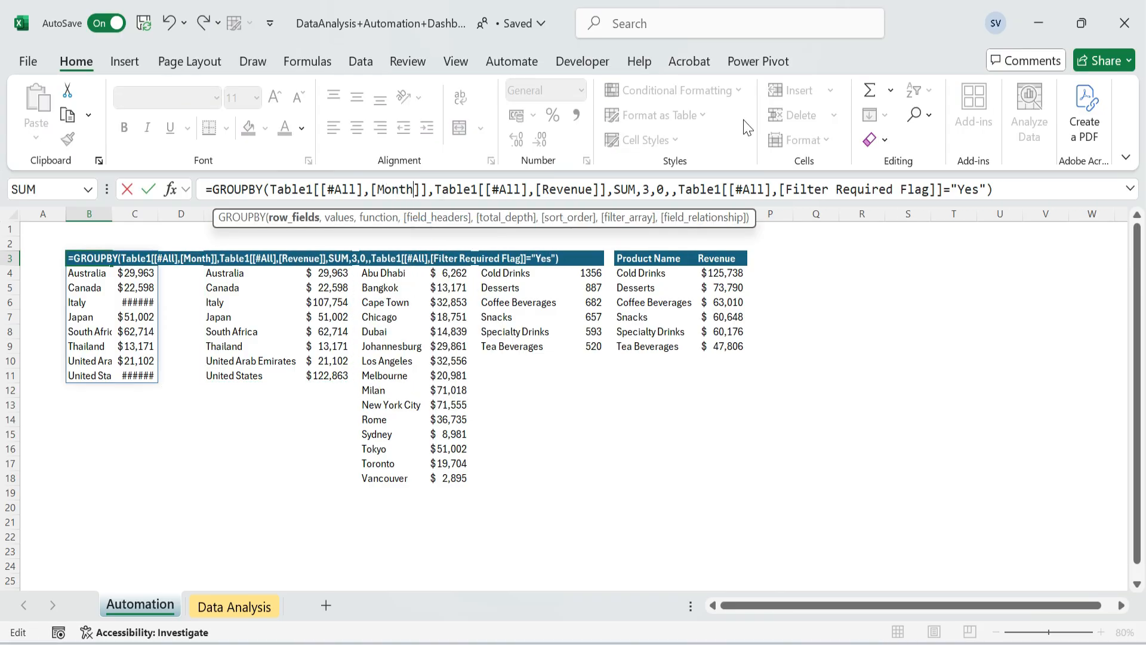
key(Return)
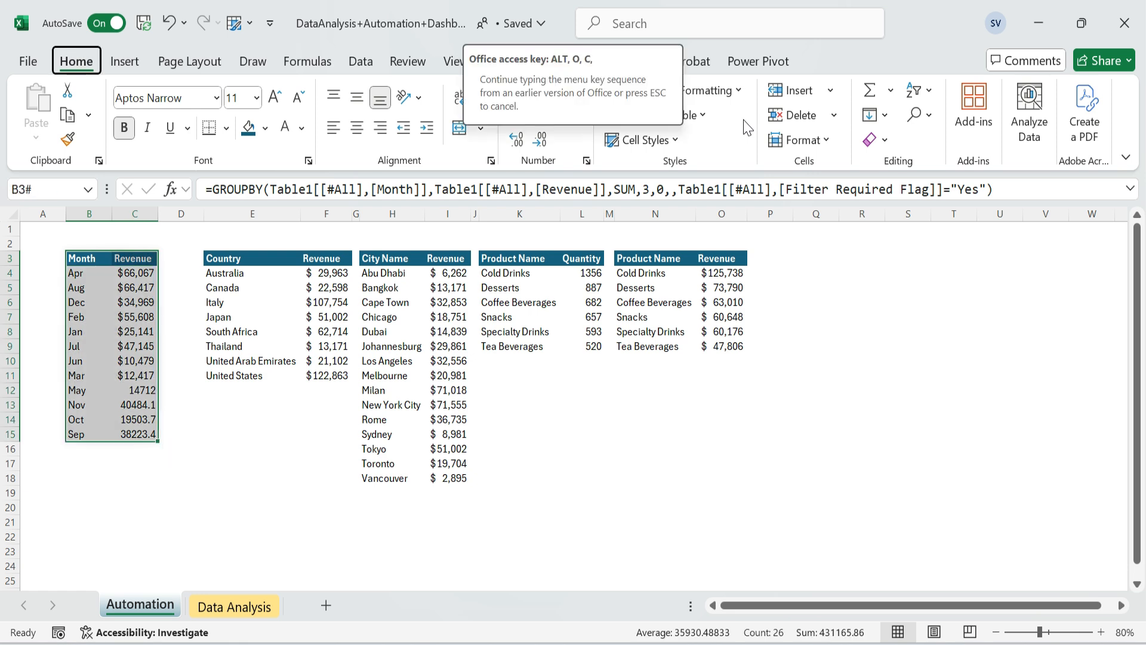
Apply the first Month Revenue value's number format to the rest of C4:C15 by pasting formats only
key(Right)
key(ctrl+c)
key(ctrl+shift+Down)
key(ctrl+alt+v)
key(t)
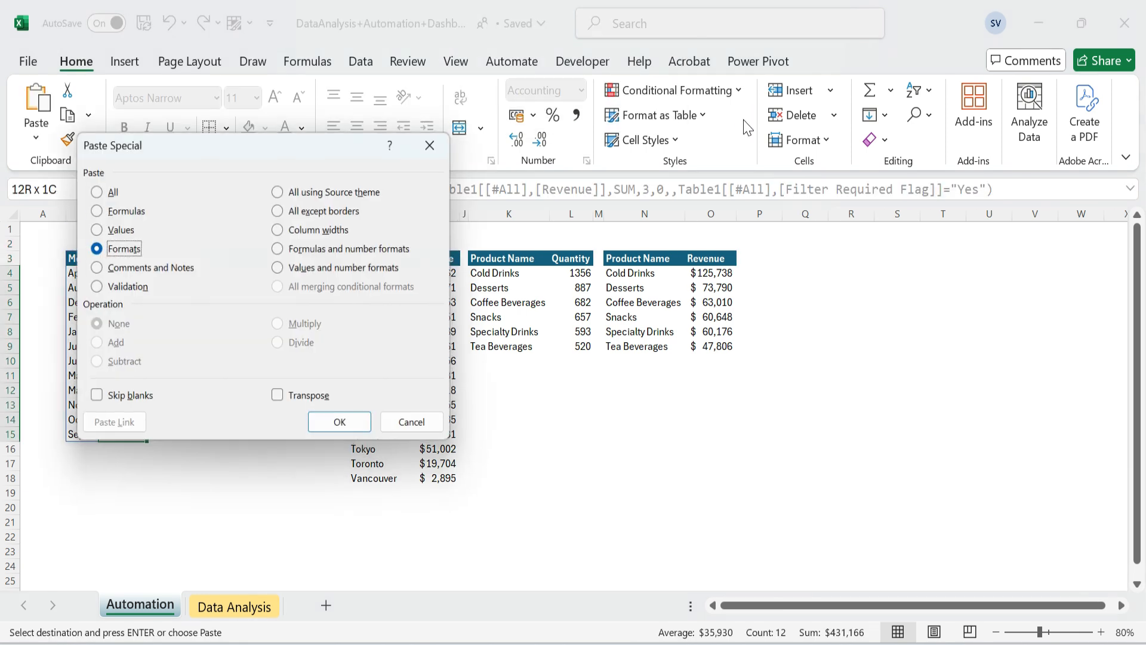
key(Return)
key(Down)
key(Escape)
key(Up)
key(Up)
key(Left)
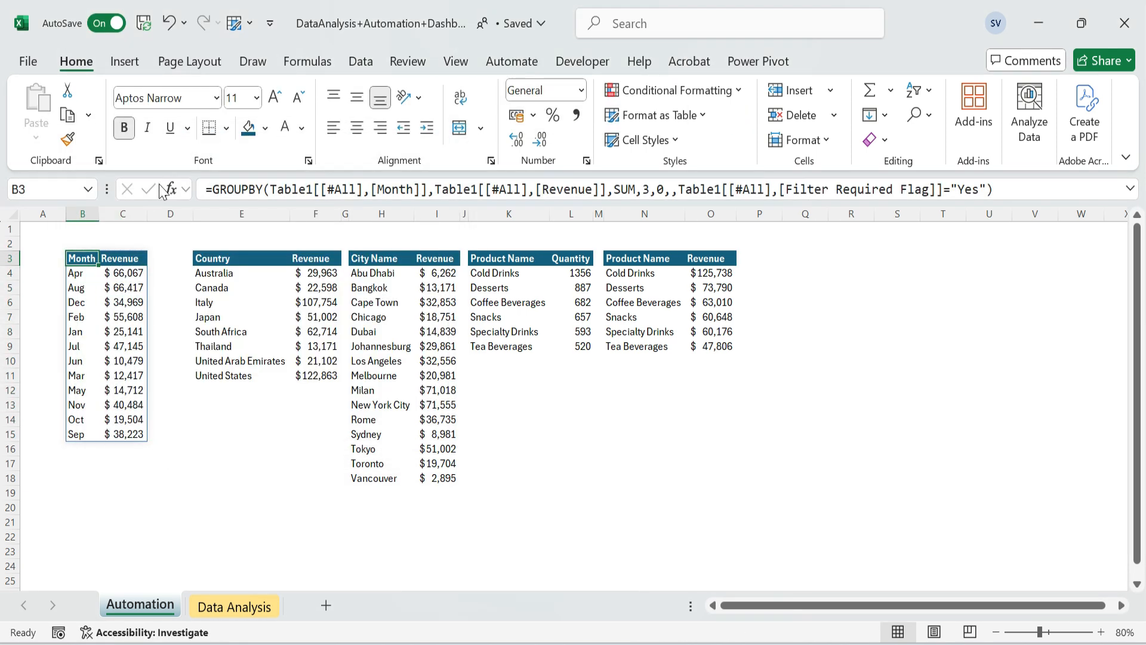
Narrow spacer column D between the Month and Country summaries
drag(195, 221, 105, 219)
click(158, 215)
click(717, 448)
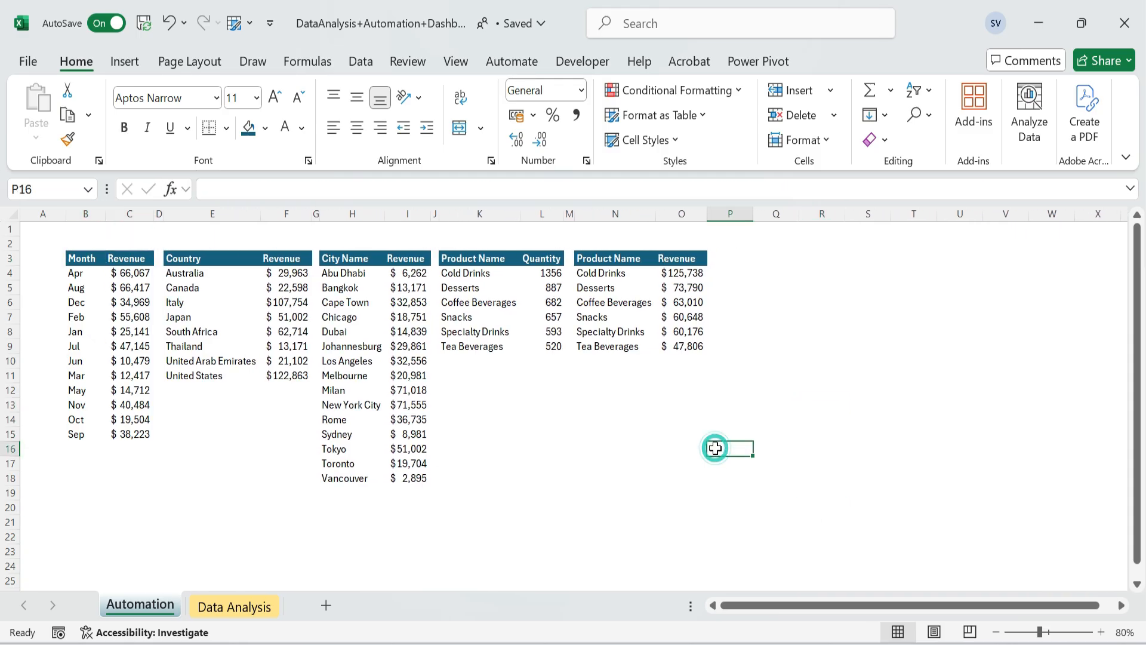
Replace the B3 formula with VSTACK placing Month and Revenue headers over a Table1 GROUPBY sorted Jan to Dec through SORTBY and XLOOKUP
click(84, 272)
click(238, 190)
click(84, 258)
click(358, 190)
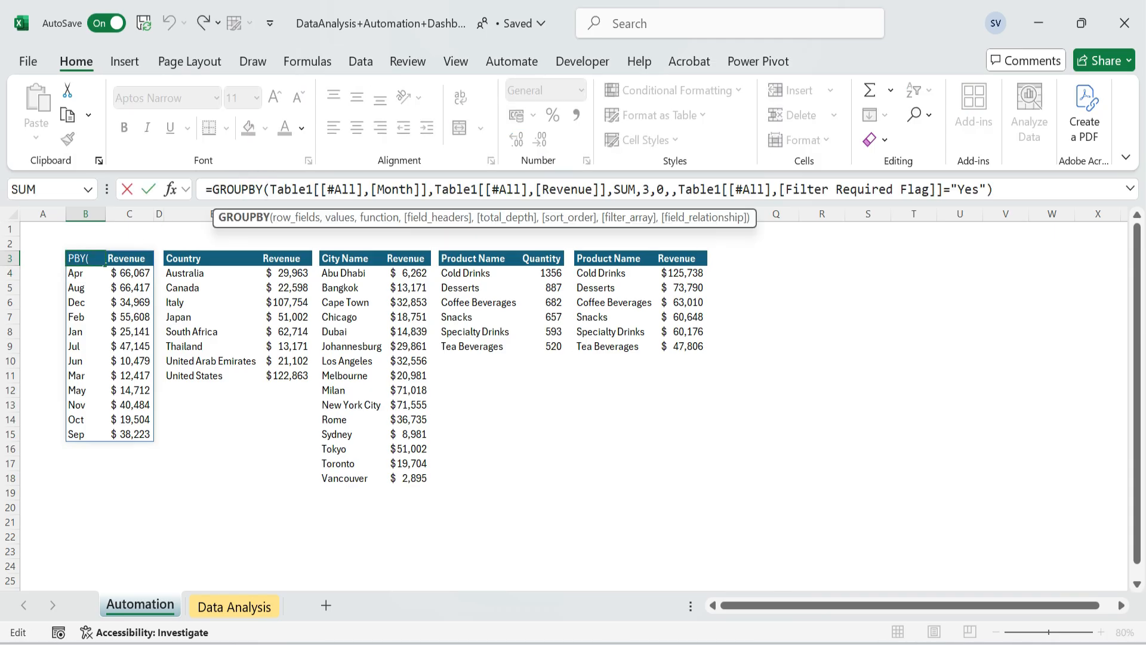
key(Escape)
key(ctrl+shift+u)
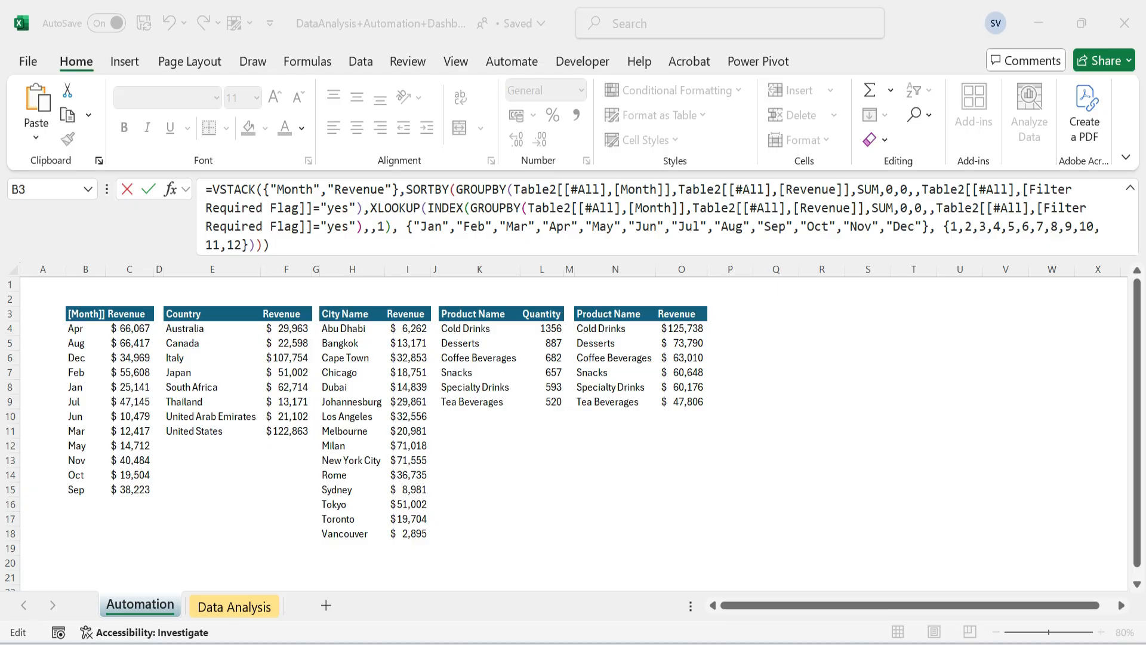
click(458, 188)
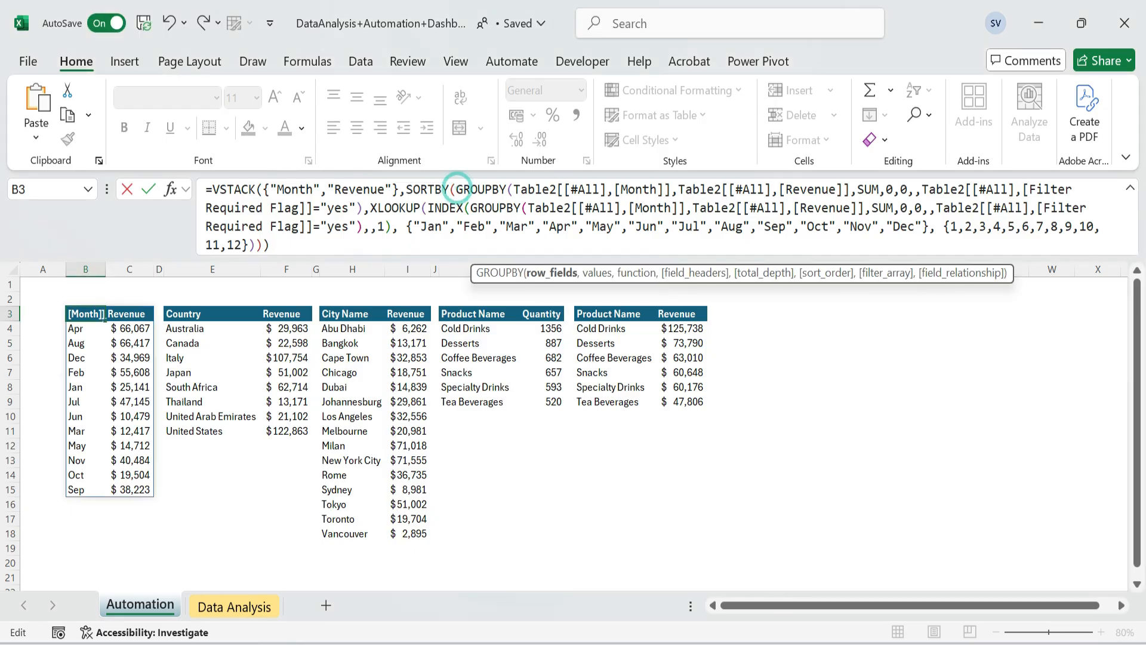
click(907, 190)
drag(506, 189, 456, 189)
click(416, 189)
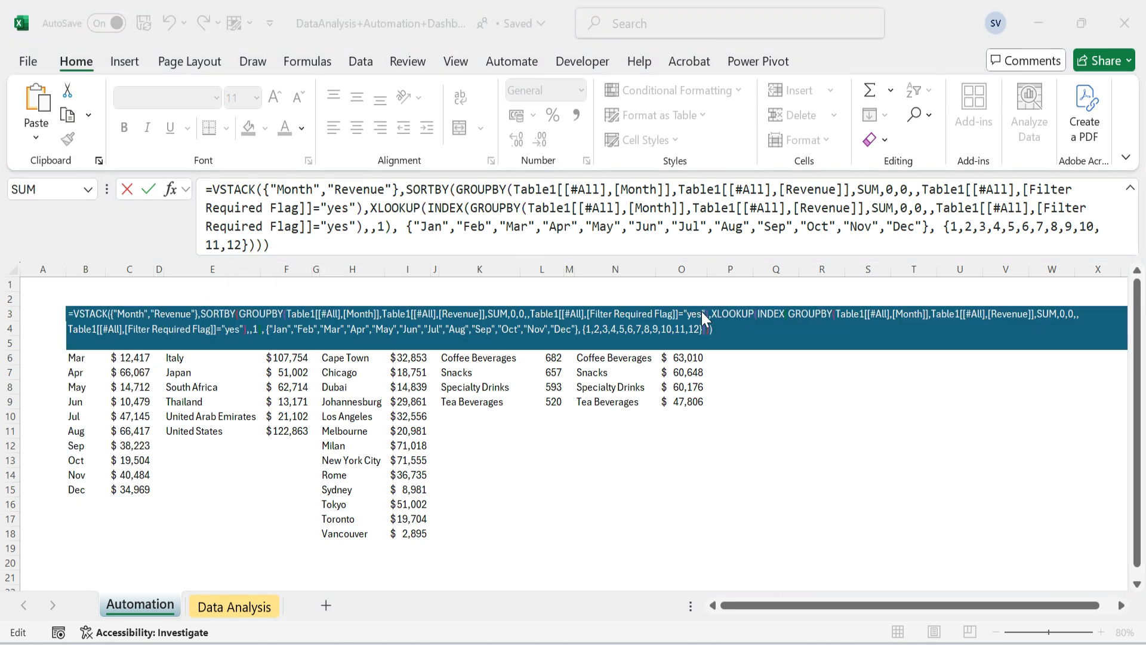
key(Return)
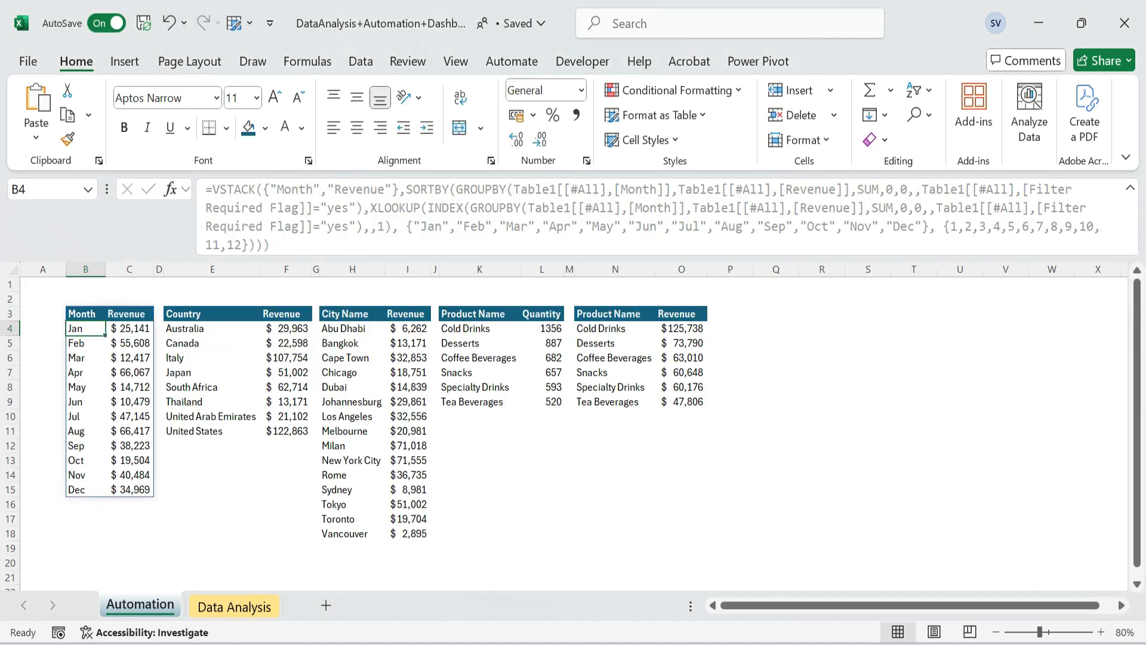
Insert two blank columns before the Month and Revenue summary
key(shift+Down)
key(ctrl+shift+Down)
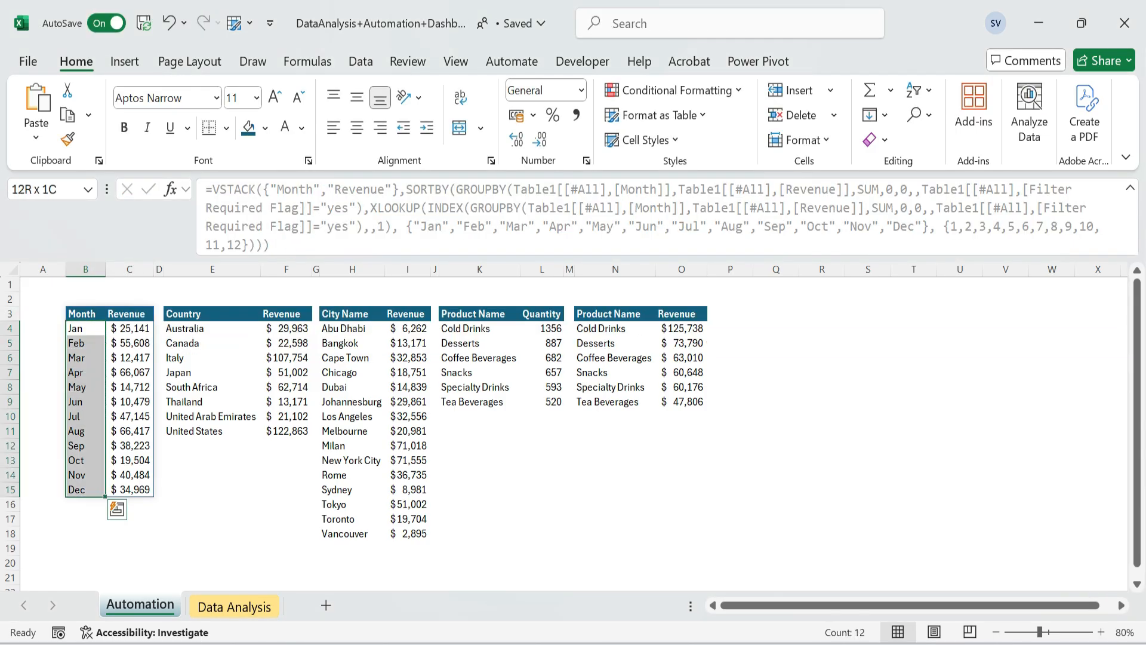
key(Up)
key(Down)
key(Up)
key(ctrl+shift+Right)
key(ctrl+shift+Down)
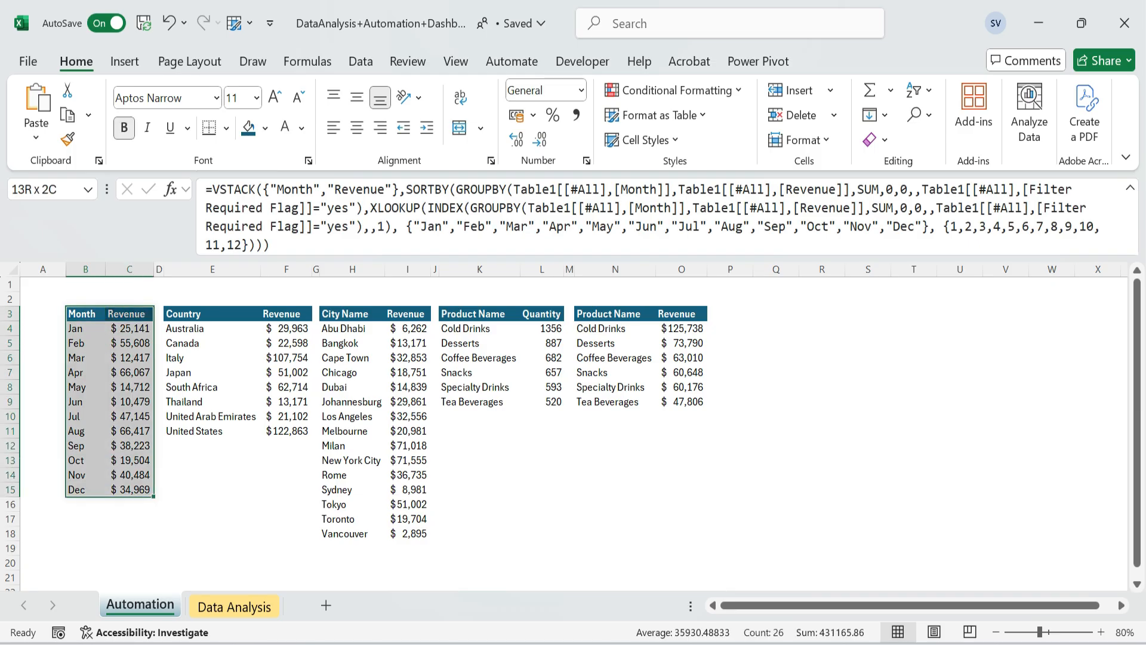
key(ctrl+Home)
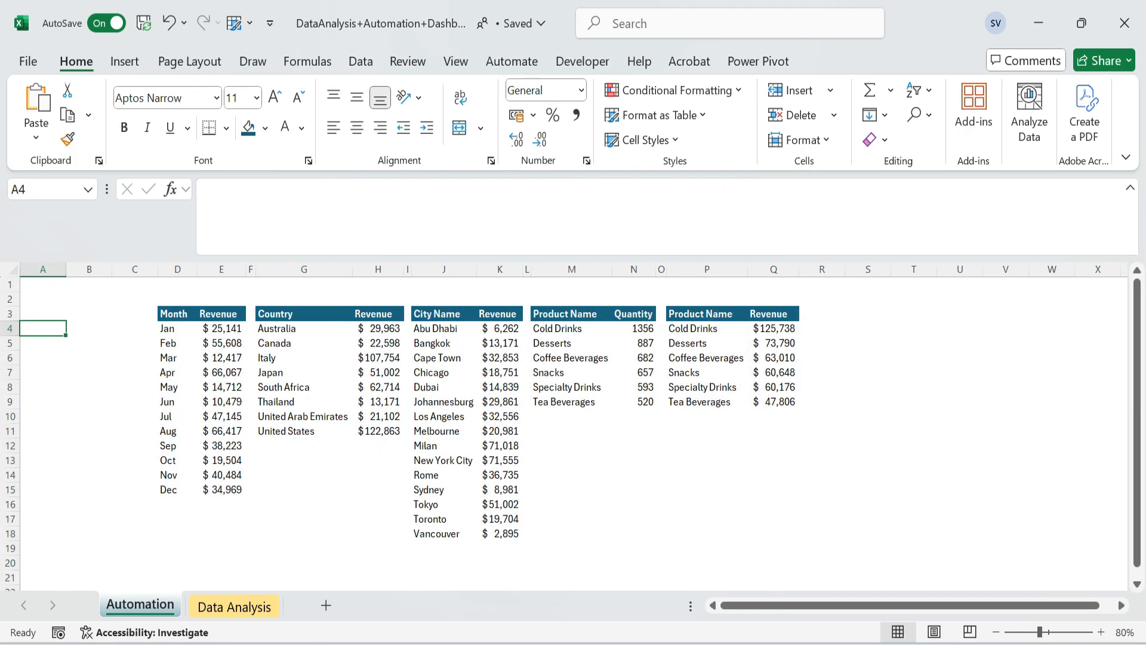
Enter the label Total Sales in A3
key(Down)
key(ctrl+v)
key(F2)
key(Escape)
key(ctrl+z)
text(=t)
key(BackSpace)
key(BackSpace)
text(t)
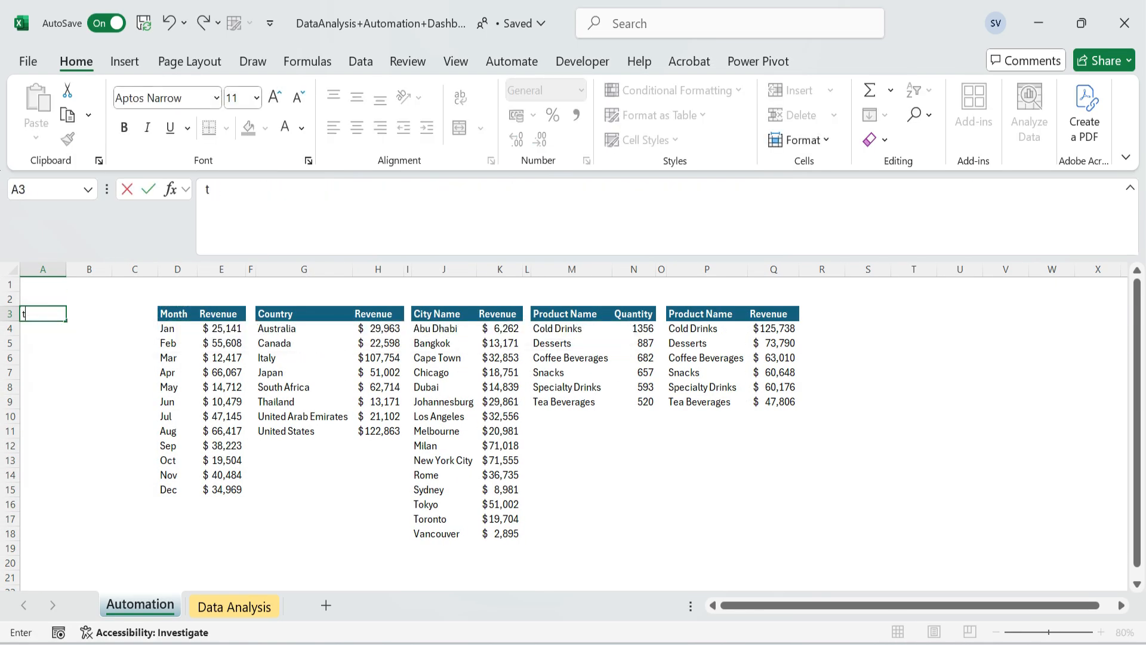
key(Return)
Copy the Total Sales label to A6 and change it to Total Quantity
key(Up)
key(ctrl+c)
key(Down)
key(Down)
key(Down)
key(Return)
key(F2)
key(BackSpace)
key(BackSpace)
key(BackSpace)
key(BackSpace)
key(BackSpace)
text(Quantity)
key(Return)
Apply the Month header's formatting to the Total Sales and Total Quantity labels and autofit column A
key(Up)
key(Up)
key(Up)
key(Up)
key(Right)
key(Right)
key(Right)
key(ctrl+c)
key(Left)
key(Left)
key(Left)
key(ctrl+alt+v)
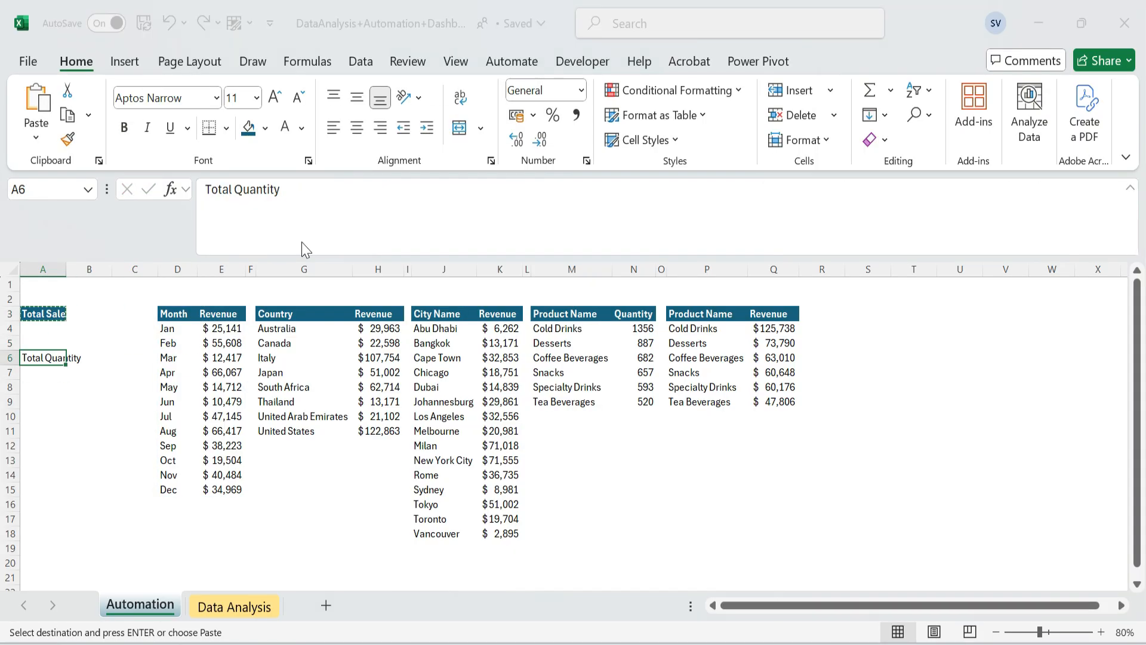
key(alt+Tab)
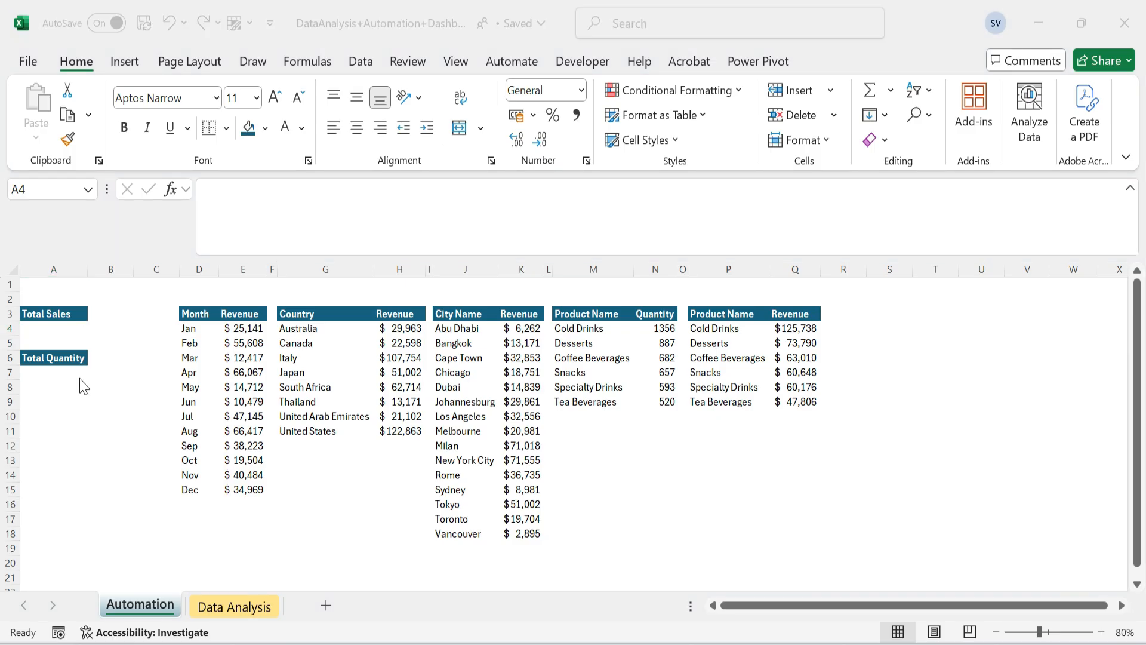
key(alt+Tab)
Enter a SUMIFS formula in A4 totalling Table1 Revenue where Filter Required Flag is "Yes"
text(=sumifs)
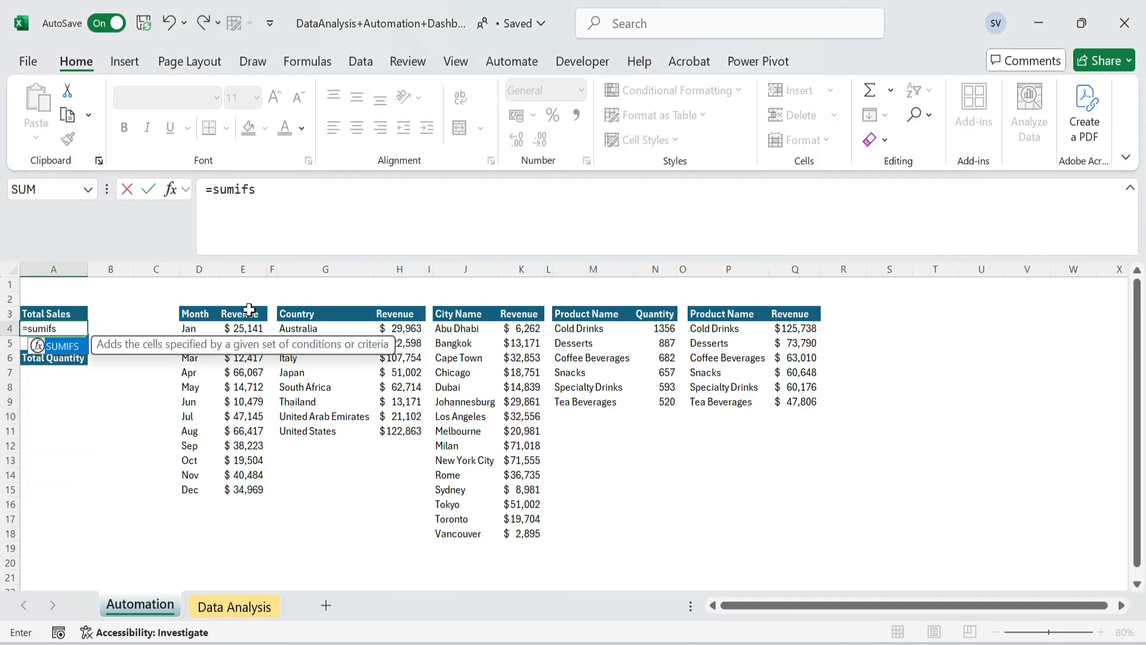
key(Tab)
click(234, 605)
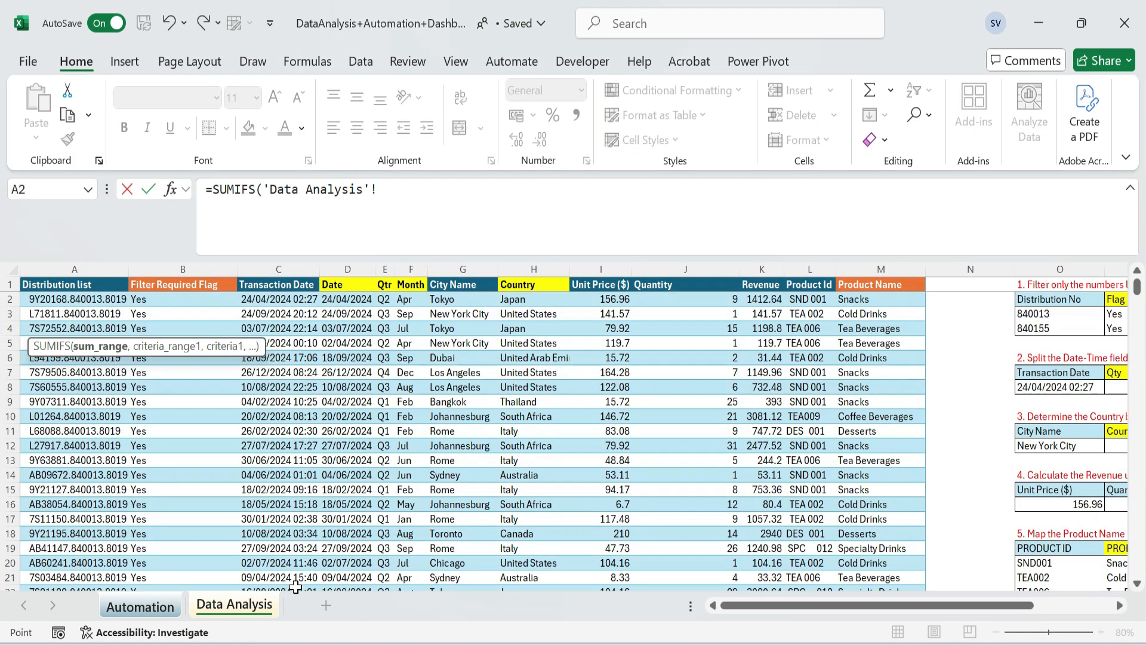
key(ctrl+shift+Down)
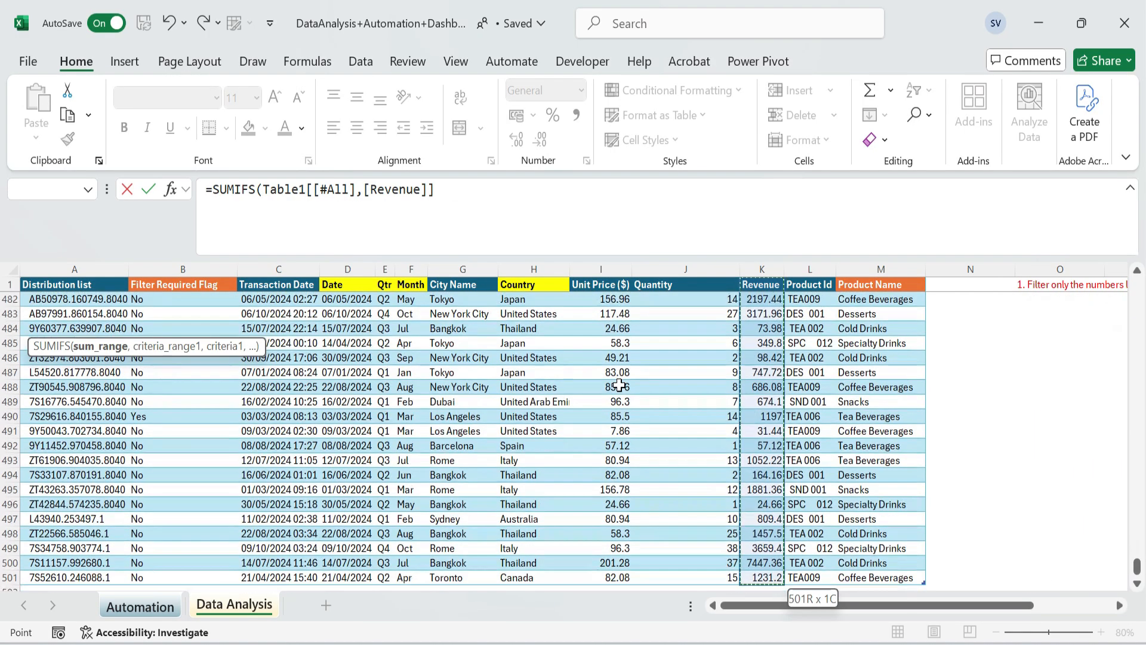
text(,'Data Analysis'!C495)
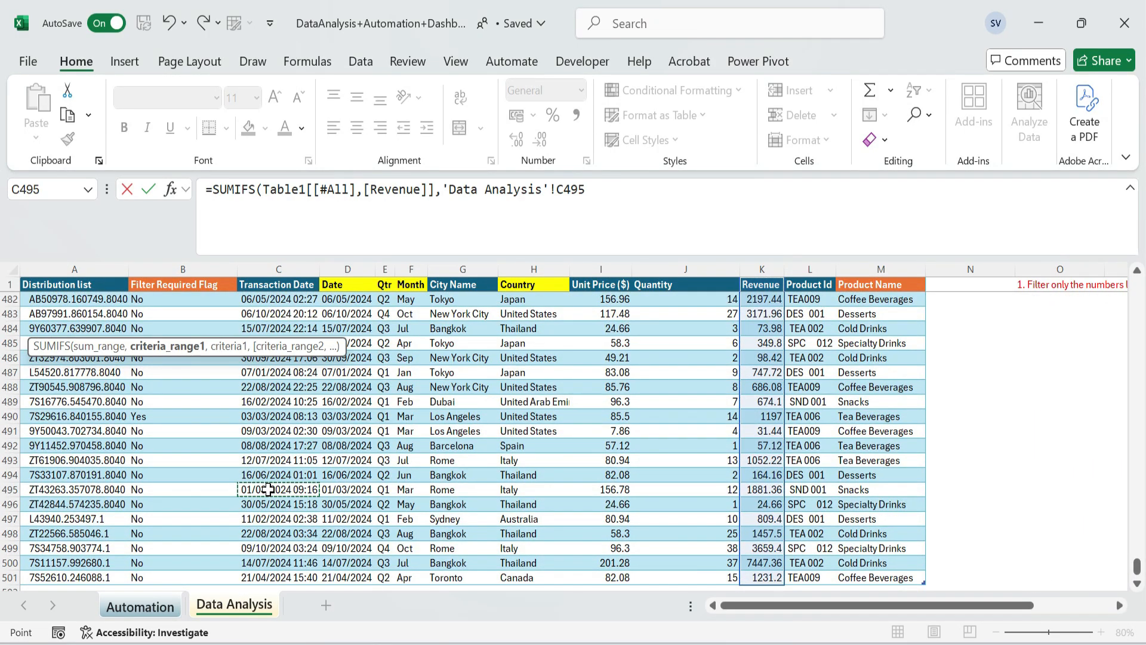
key(Left)
key(ctrl+Up)
key(ctrl+shift+Down)
text(,"Yes"))
key(ctrl+Return)
Format the total in A4 as a dollar accounting amount without decimals and check it against the monthly Revenue values
click(533, 115)
click(568, 197)
click(542, 140)
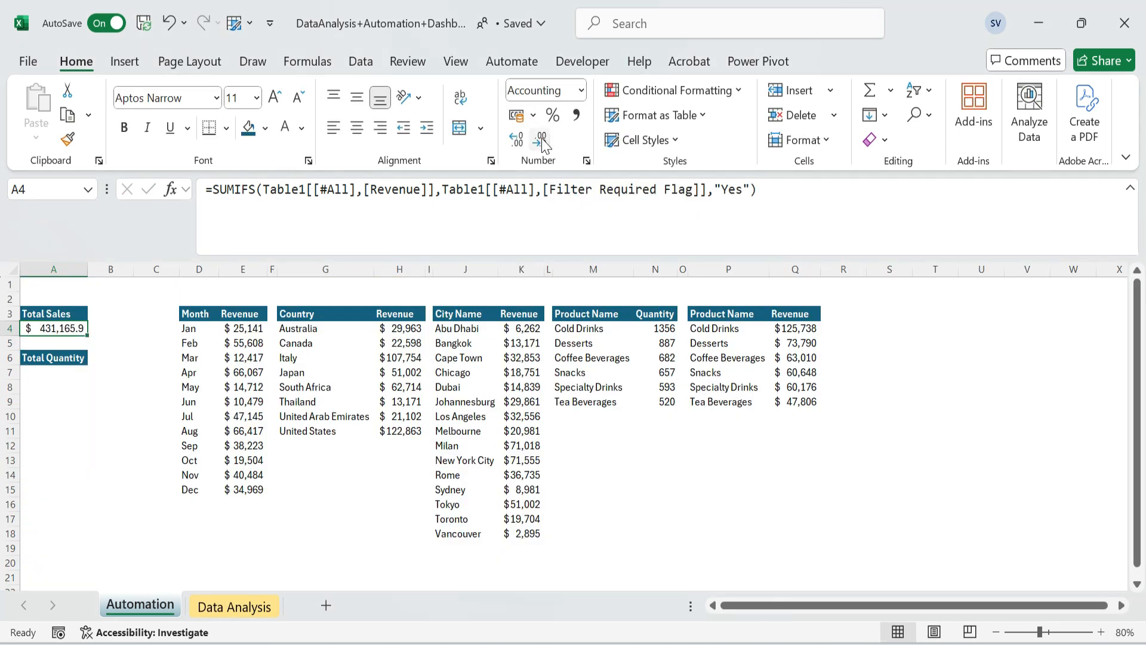
click(542, 140)
click(251, 331)
key(ctrl+shift+Down)
Enter a SUMIFS formula in A7 totalling Table1 Quantity where Filter Required Flag is "Yes"
click(55, 373)
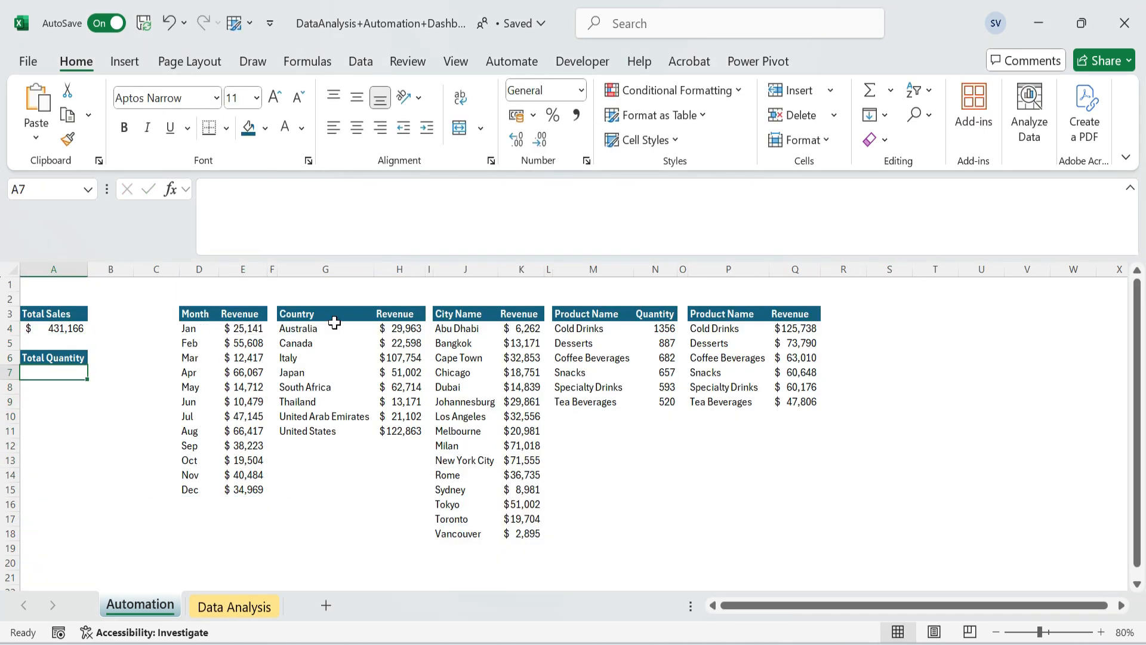
text(=sumifs)
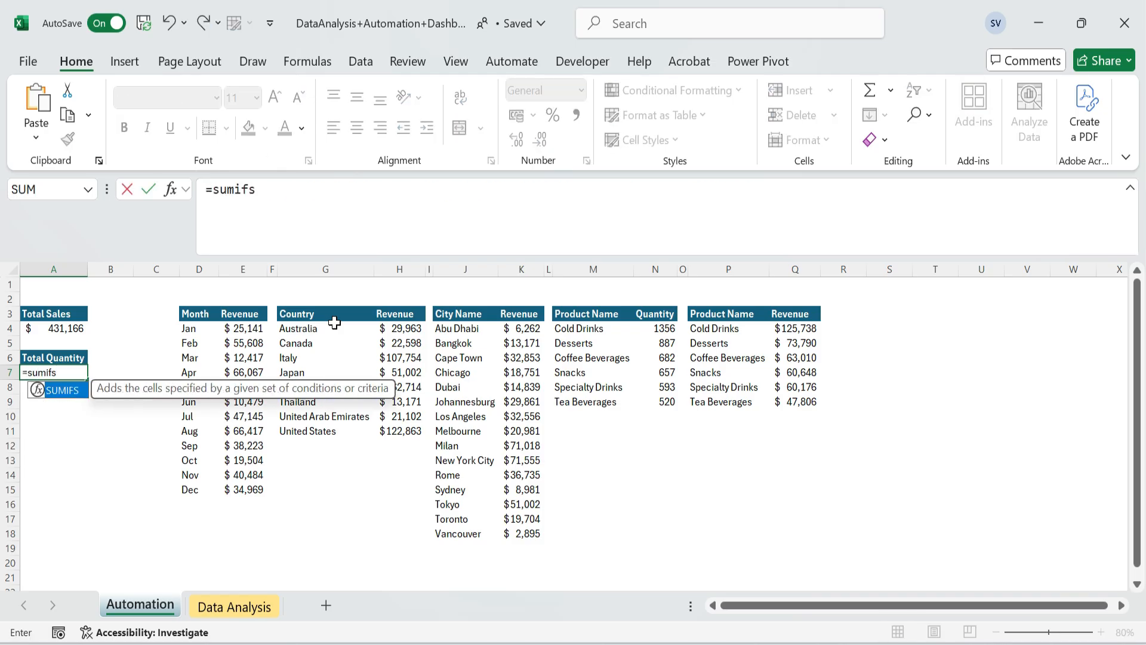
key(Tab)
key(ctrl+Page_Down)
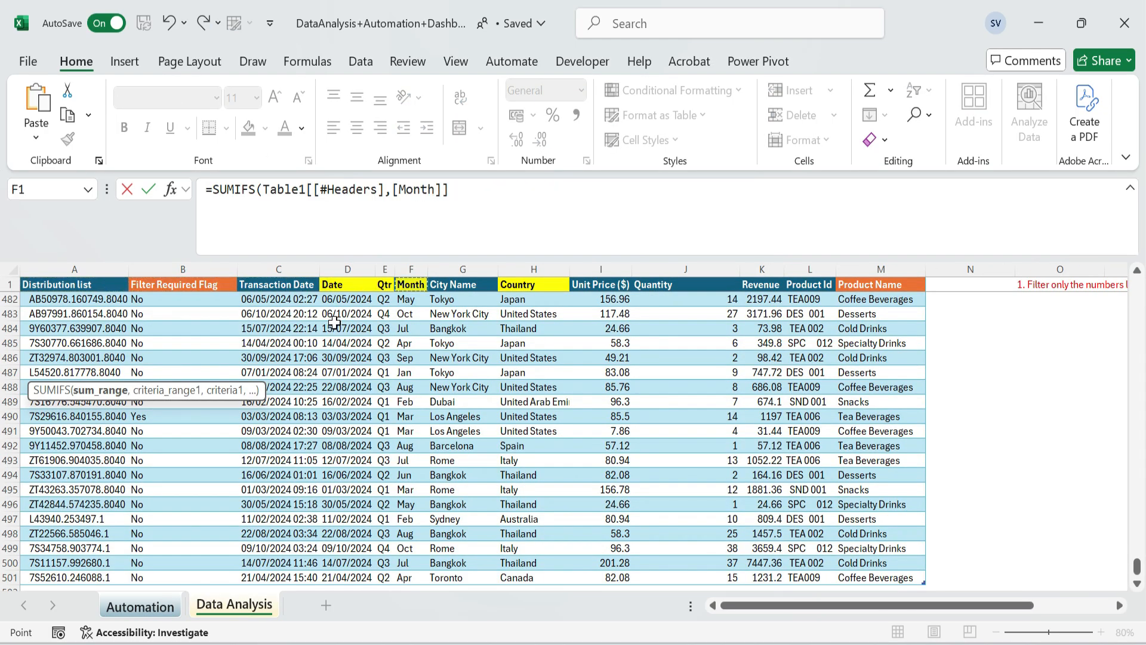
key(ctrl+shift+Down)
text(,)
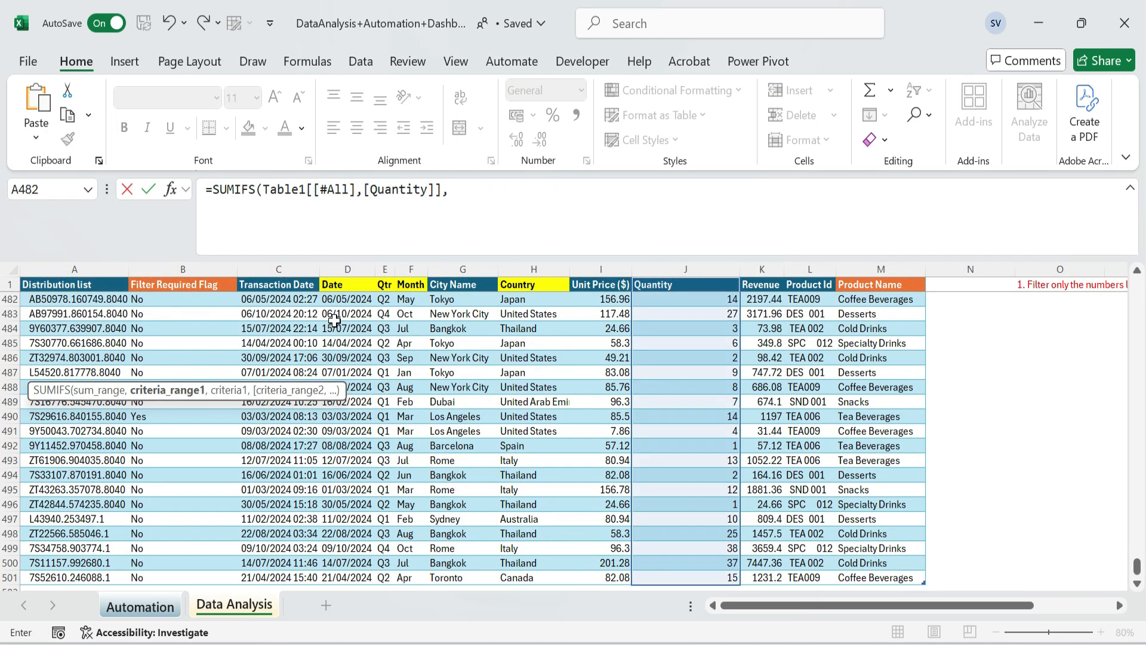
key(ctrl+shift+Down)
text(,)
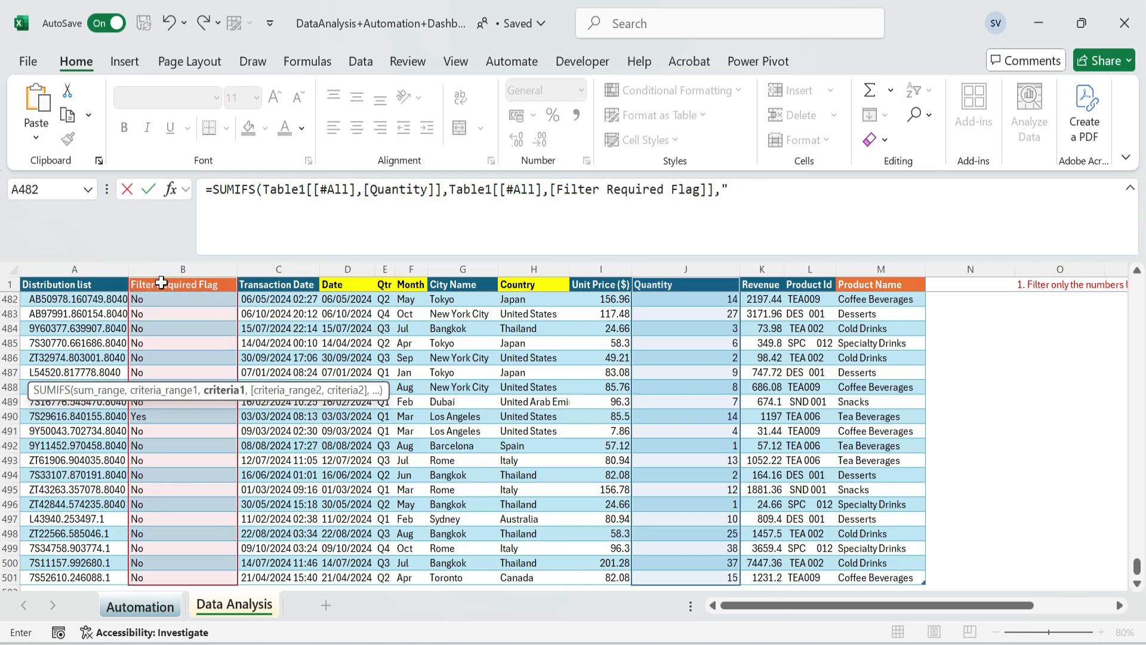
text("Yes")
key(Return)
key(Up)
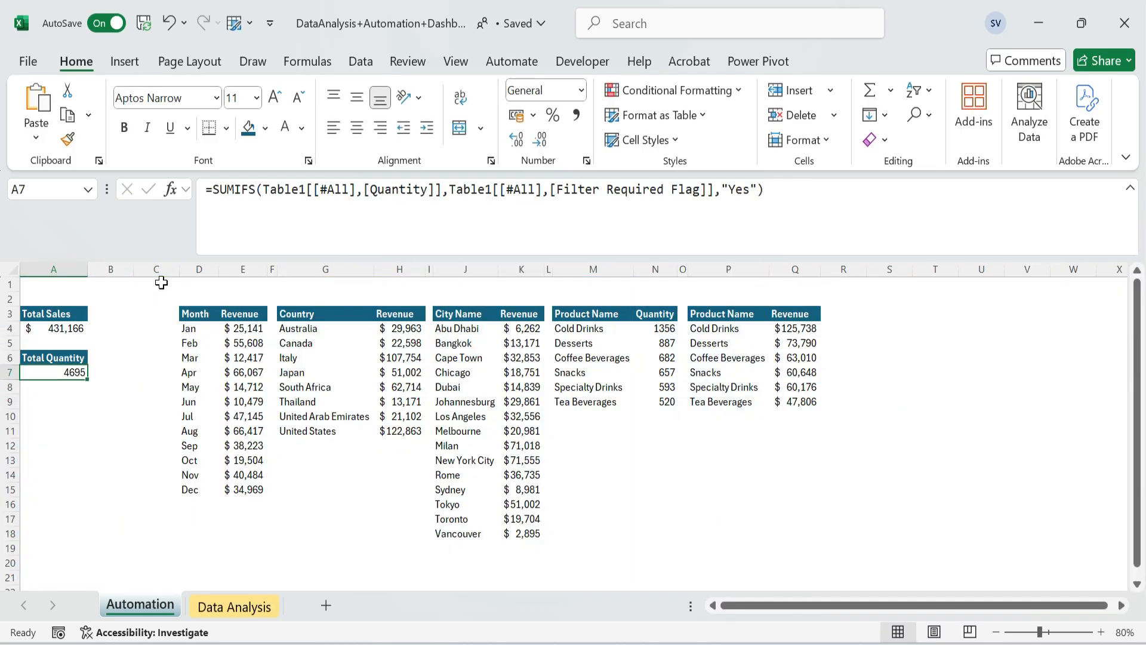
Delete one blank column between the totals and the Month summary and narrow the remaining one as a spacer
key(Up)
key(Right)
key(ctrl+space)
key(ctrl+minus)
key(ctrl+Home)
drag(133, 269, 747, 529)
click(572, 445)
click(853, 387)
click(991, 417)
drag(263, 446, 307, 447)
Duplicate the last record of the Data Analysis table into row 502
click(234, 605)
click(351, 503)
key(ctrl+Down)
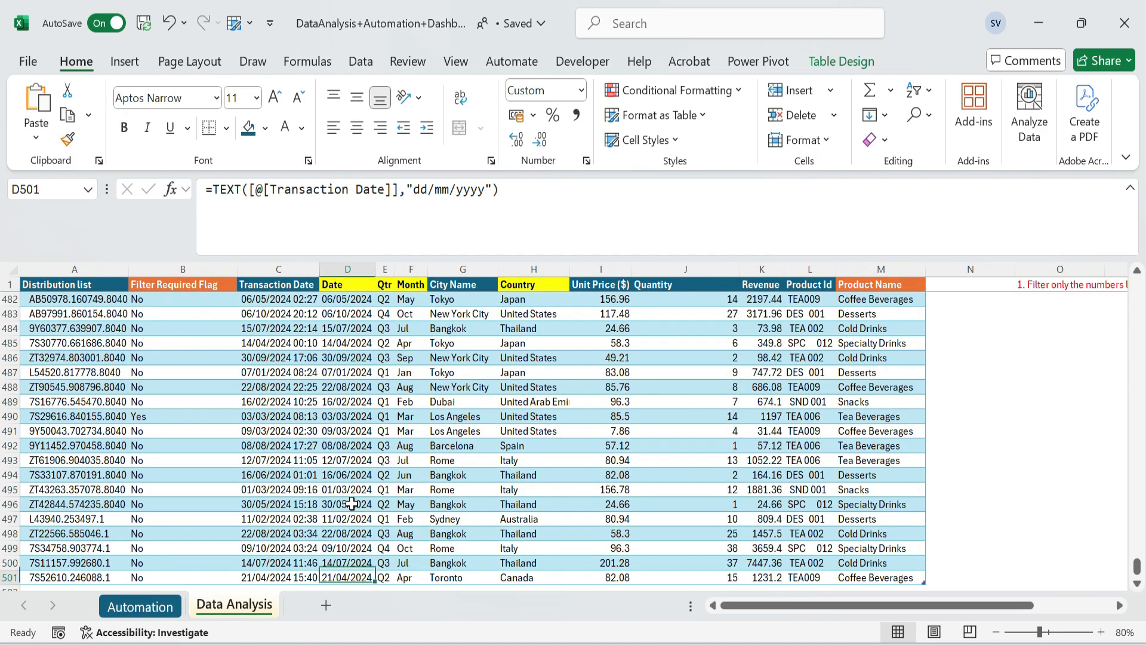
key(Down)
key(Home)
key(shift+space)
key(shift+Up)
key(ctrl+d)
key(Right)
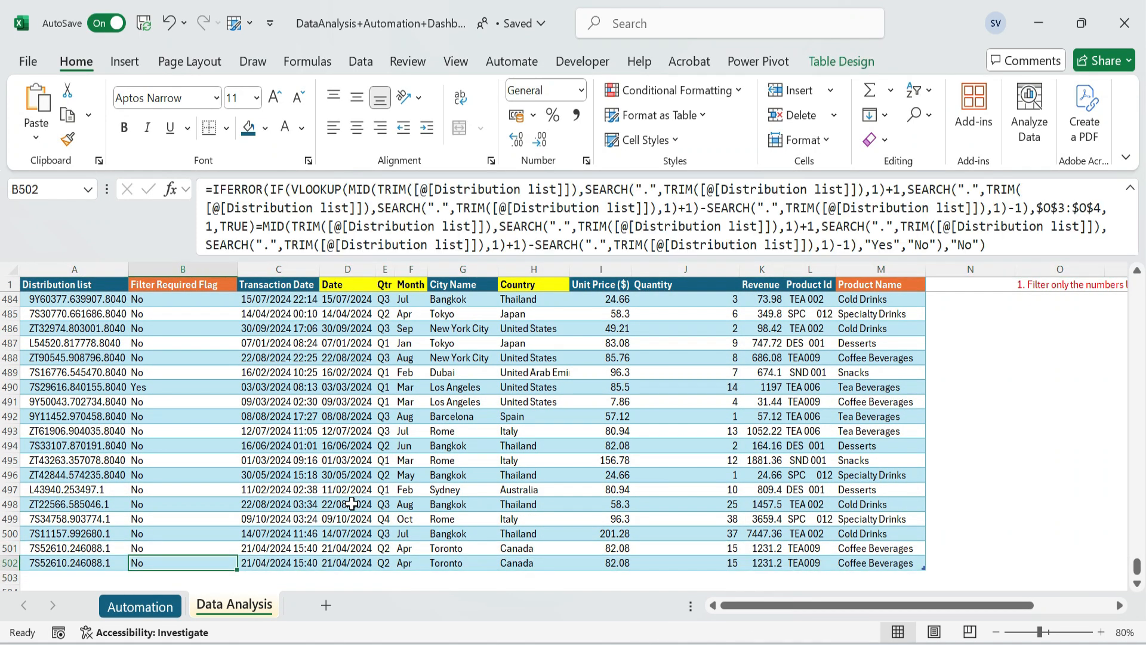
Set row 502's Filter Required Flag to Yes, Country to India and City Name to Mysore
text(Yes)
key(Right)
key(Right)
key(Right)
key(Right)
key(Right)
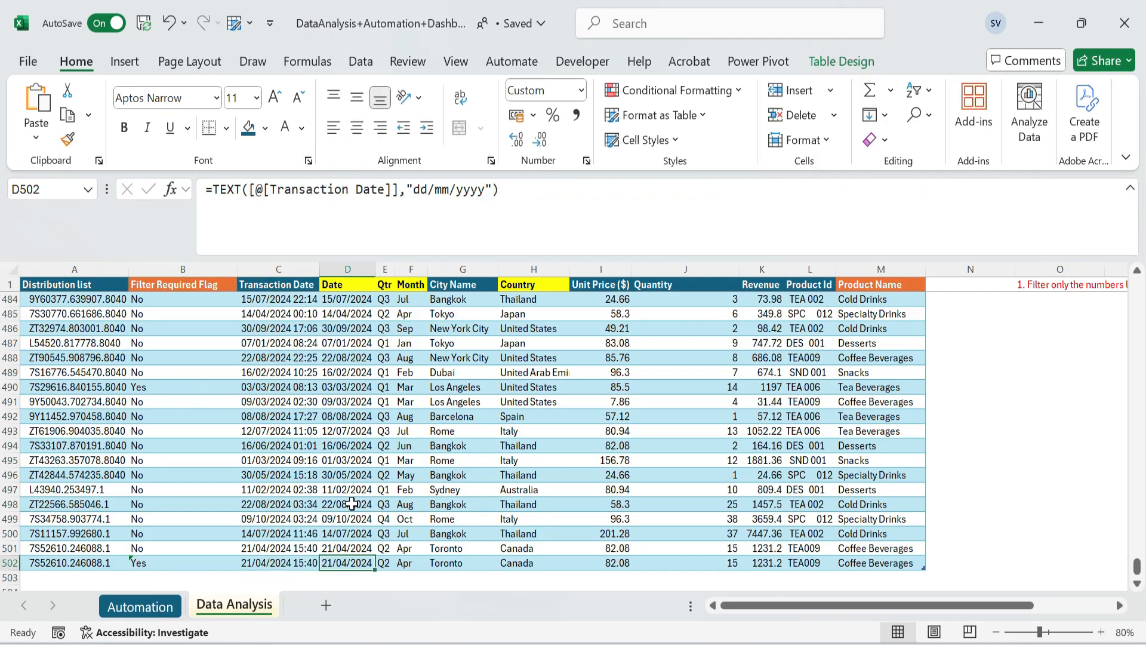
text(India)
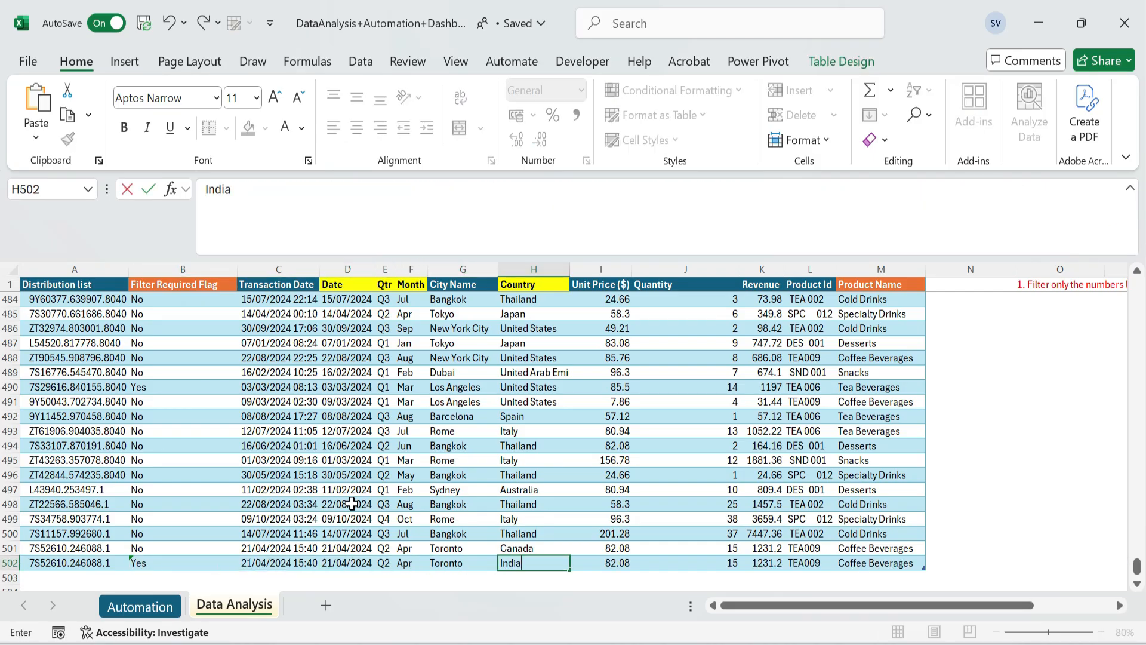
key(Left)
text(Mysore)
key(Return)
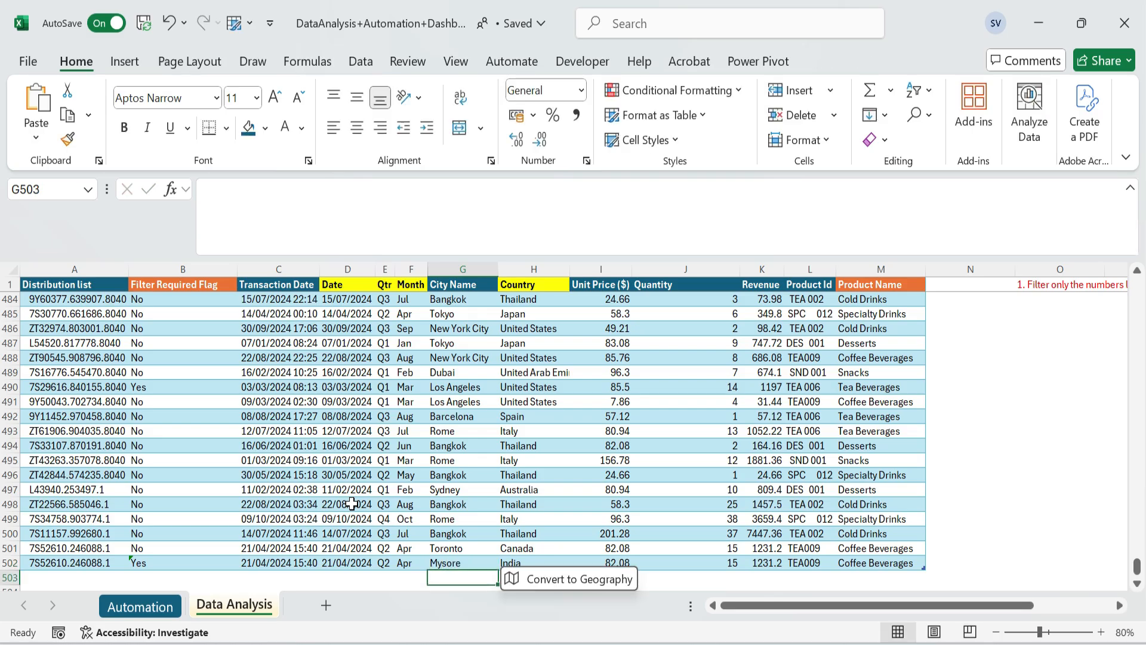
Set row 502's Unit Price to 100000
key(Up)
key(Right)
text(100000)
key(Tab)
Autofit the Revenue columns of the Automation summaries and check the India, Mysore and Coffee Beverages rows
click(140, 605)
double_click(185, 214)
drag(218, 316, 293, 304)
drag(329, 303, 248, 303)
double_click(481, 214)
drag(406, 405, 466, 405)
double_click(772, 214)
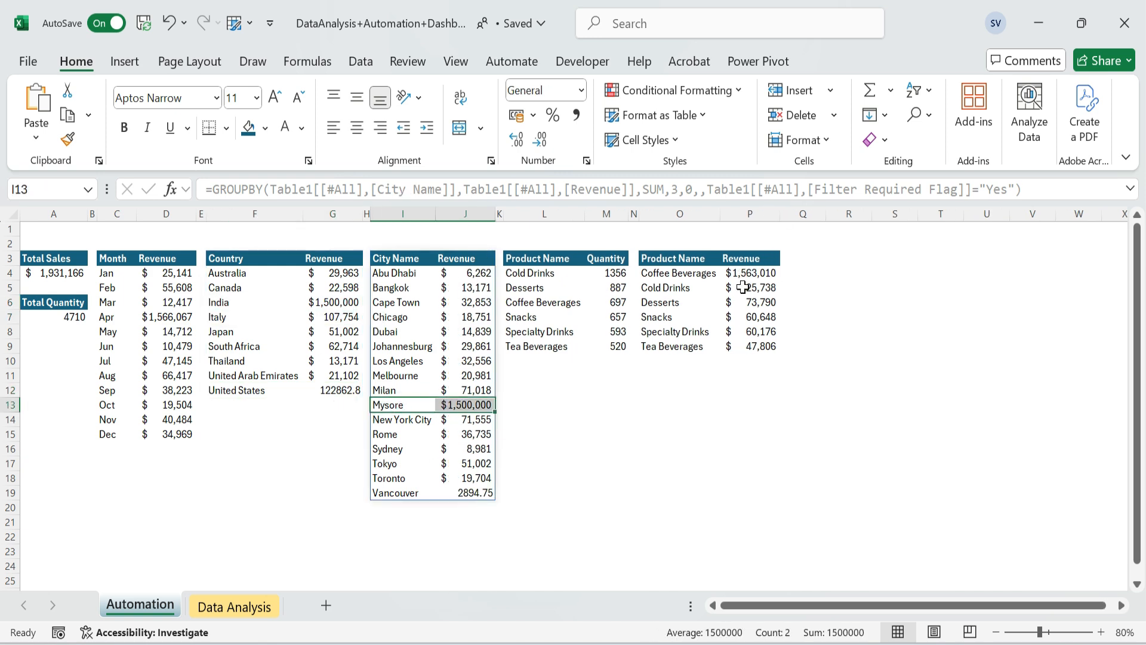
drag(746, 274, 686, 275)
Delete the Mysore test record in row 502 of the Data Analysis table
click(242, 607)
click(603, 507)
click(859, 505)
key(Left)
key(shift+space)
key(ctrl+minus)
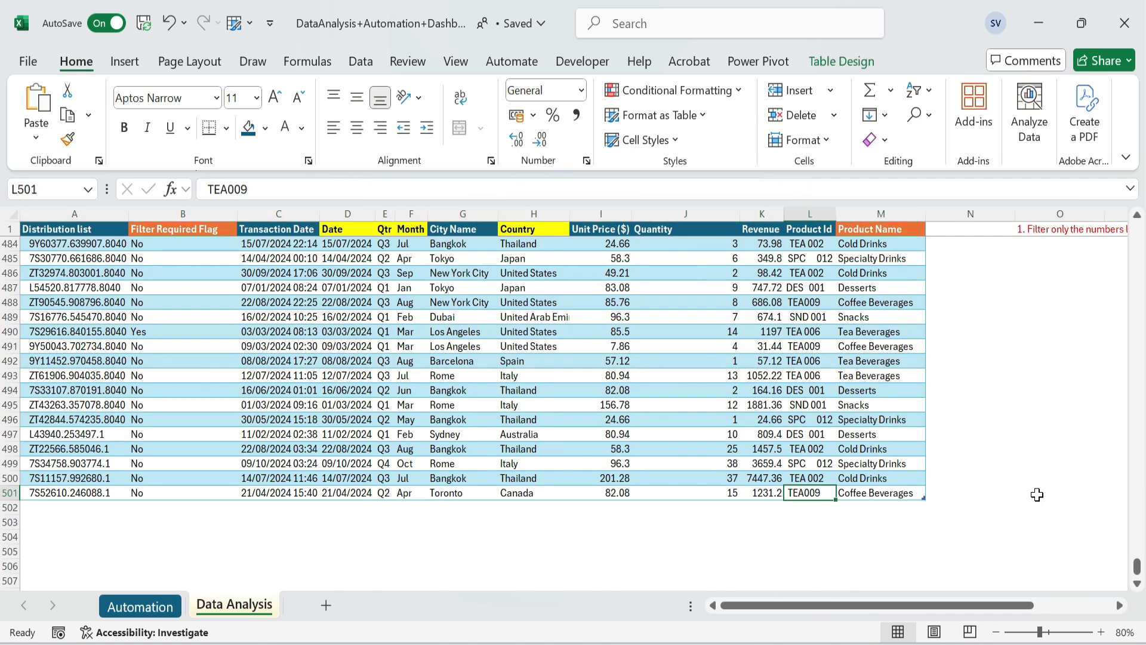
Add a new worksheet and place it before the Automation sheet
key(ctrl+Page_Up)
click(239, 480)
drag(848, 493, 52, 230)
click(604, 432)
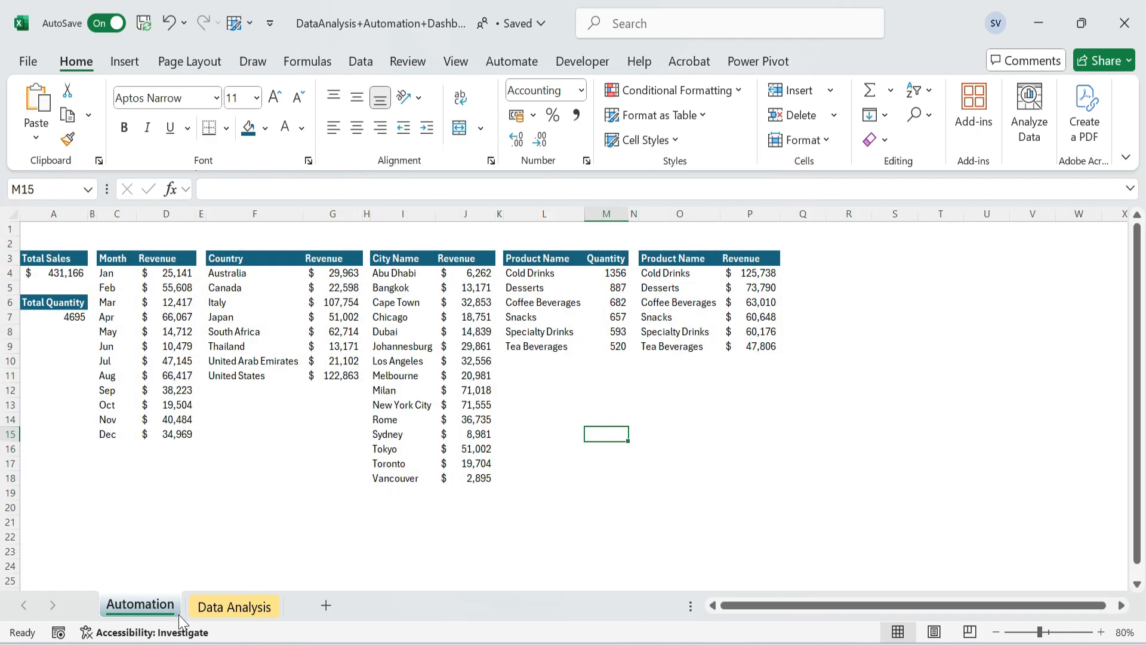
click(128, 567)
drag(345, 618, 114, 606)
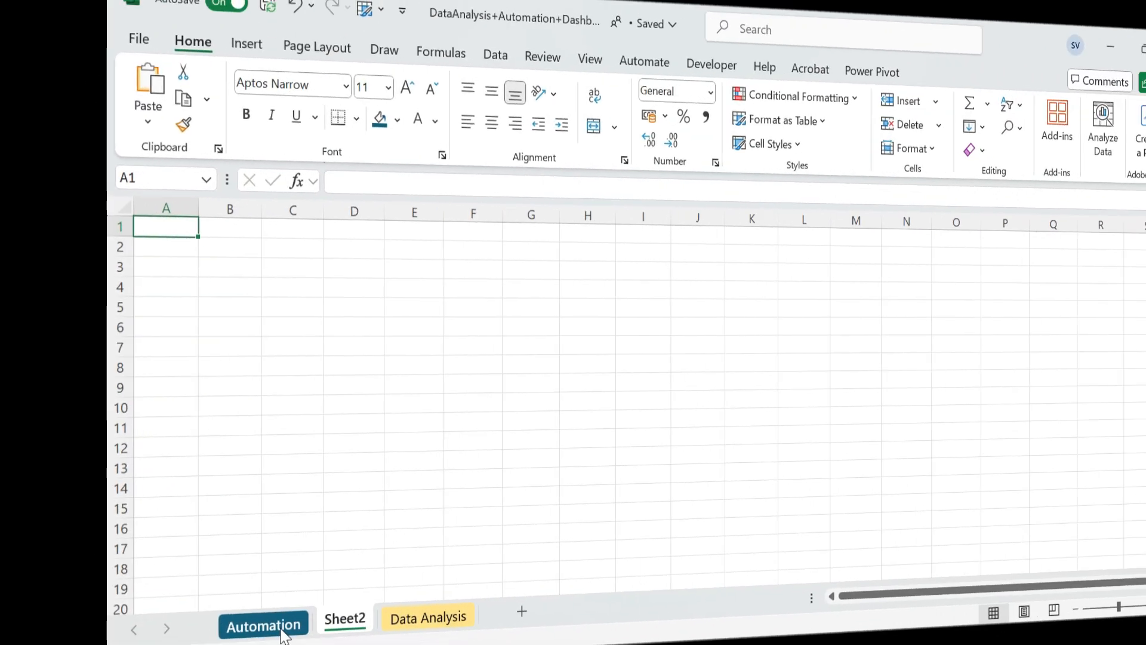
Rename the new worksheet as Dashboard
double_click(133, 608)
text(D)
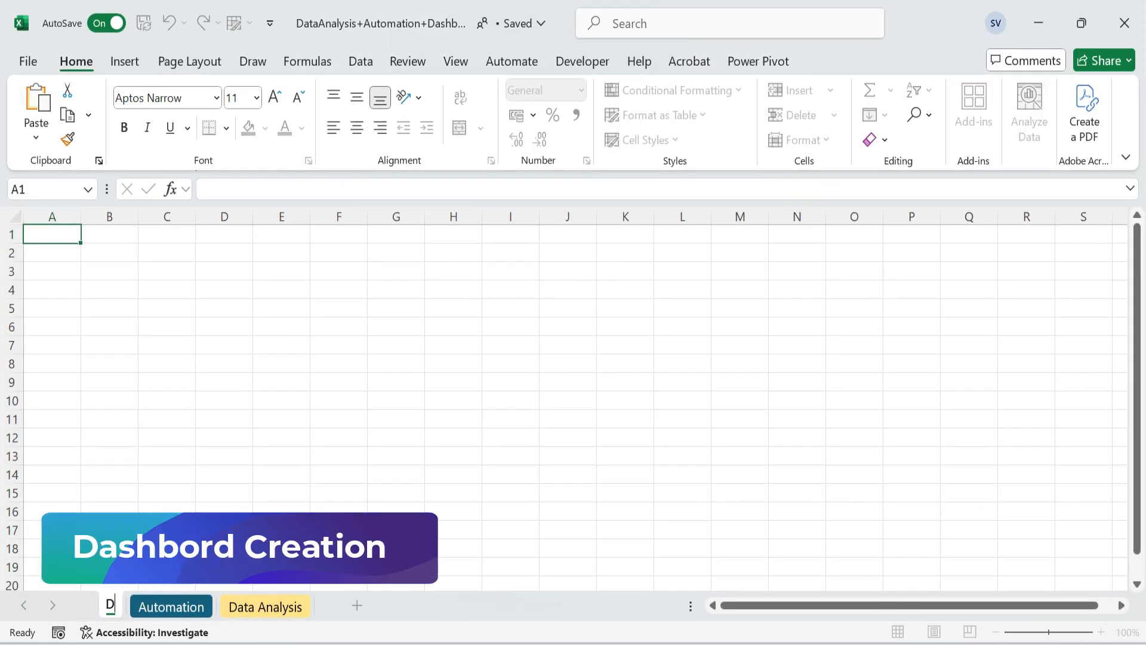
text(ashboard)
Color the Dashboard sheet's tab dark green and hide the sheet's gridlines
right_click(132, 605)
mouse_move(197, 442)
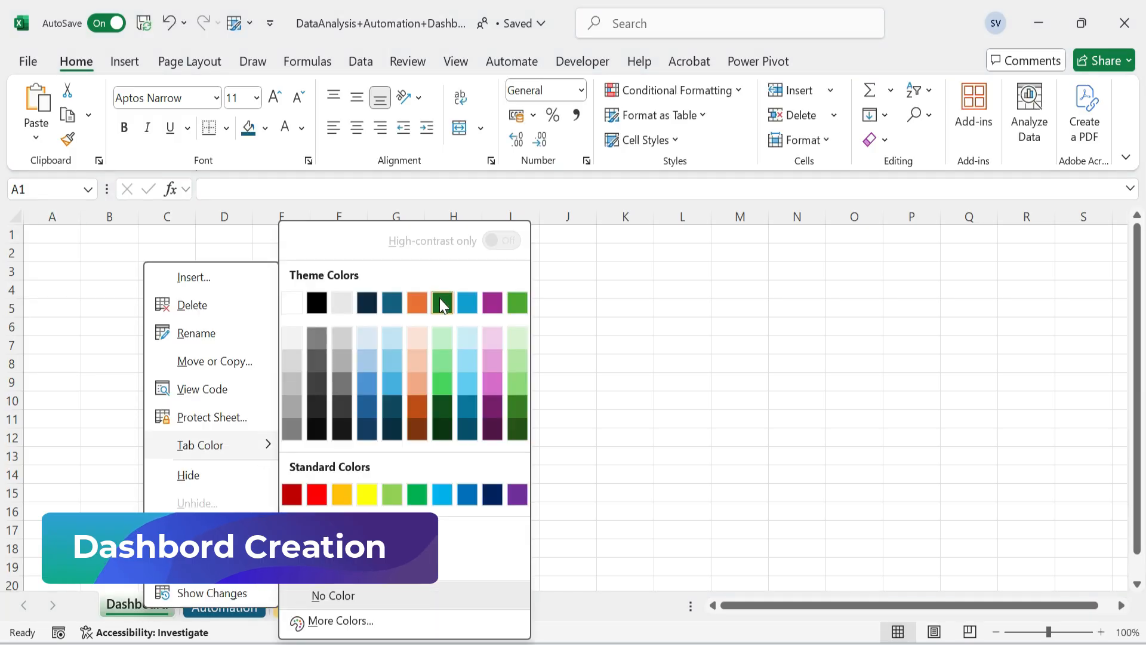
click(440, 299)
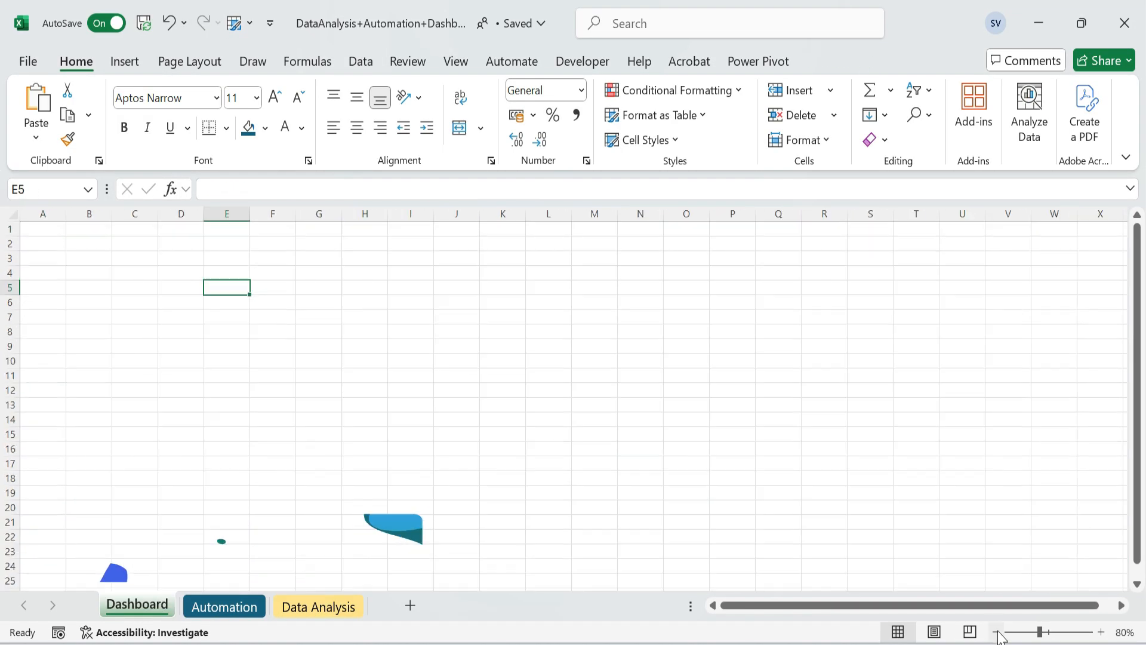
click(455, 62)
click(431, 114)
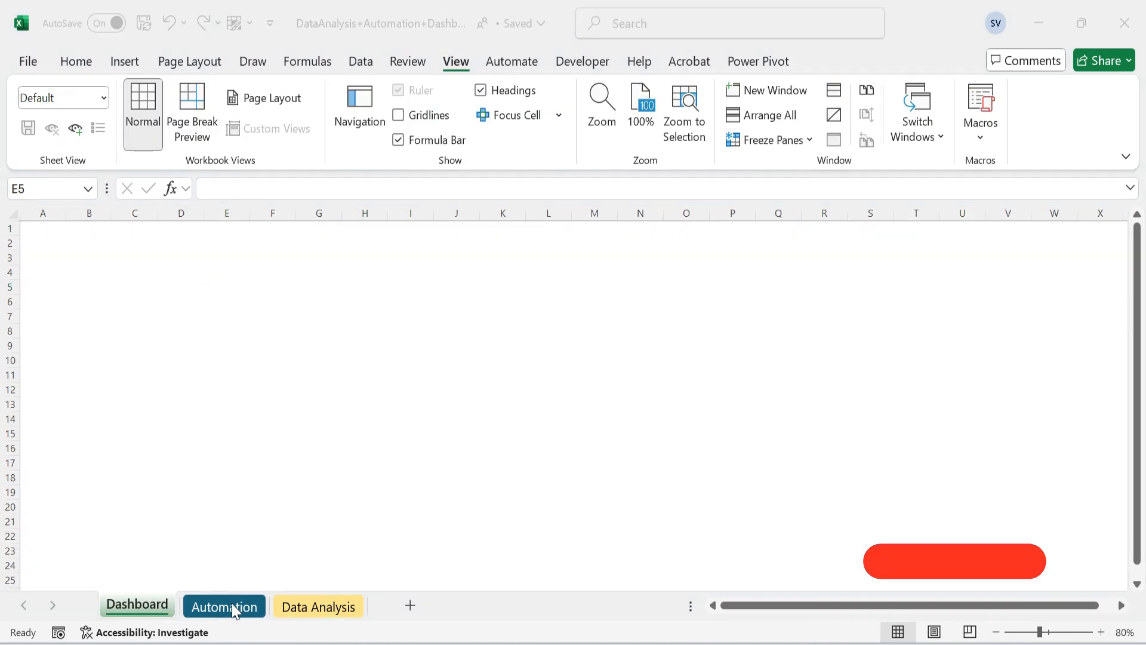
Draw a slightly rounded rectangle about 12.35 cm high and 27.43 cm wide as the Dashboard background
click(124, 62)
click(268, 140)
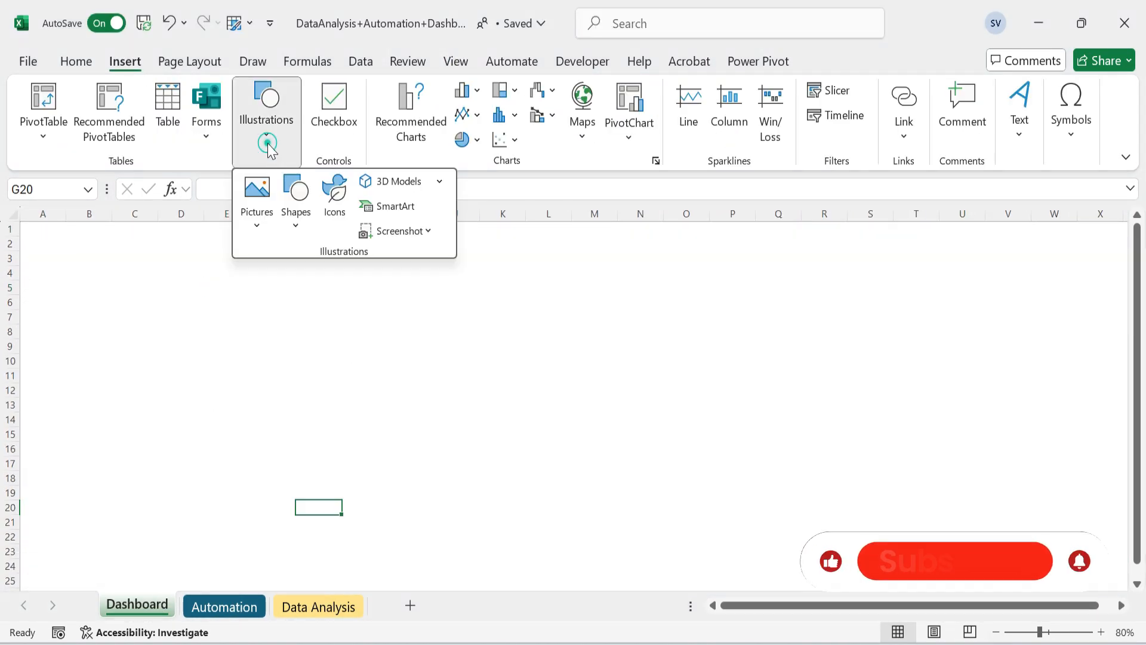
click(296, 215)
click(396, 284)
mouse_move(261, 230)
mouse_down()
mouse_move(499, 458)
mouse_move(340, 442)
mouse_up()
drag(666, 401, 851, 401)
drag(165, 226, 121, 226)
drag(482, 578, 481, 583)
Apply an outer shadow and a light blue fill to the background rectangle
click(452, 140)
mouse_move(465, 215)
click(553, 253)
click(476, 90)
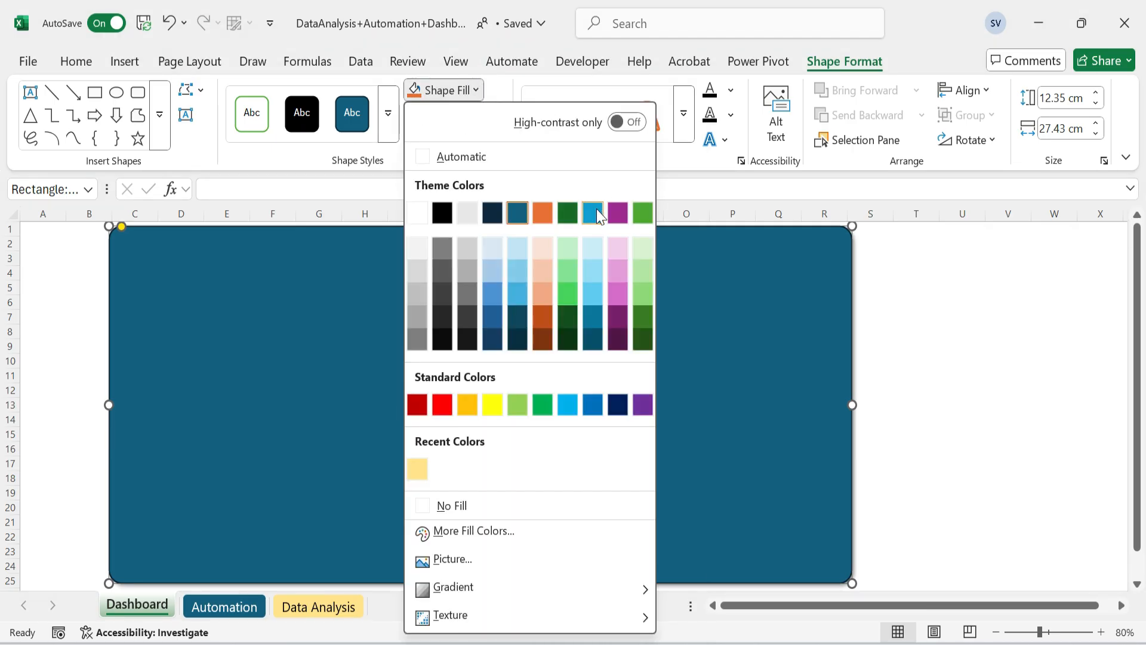
click(517, 251)
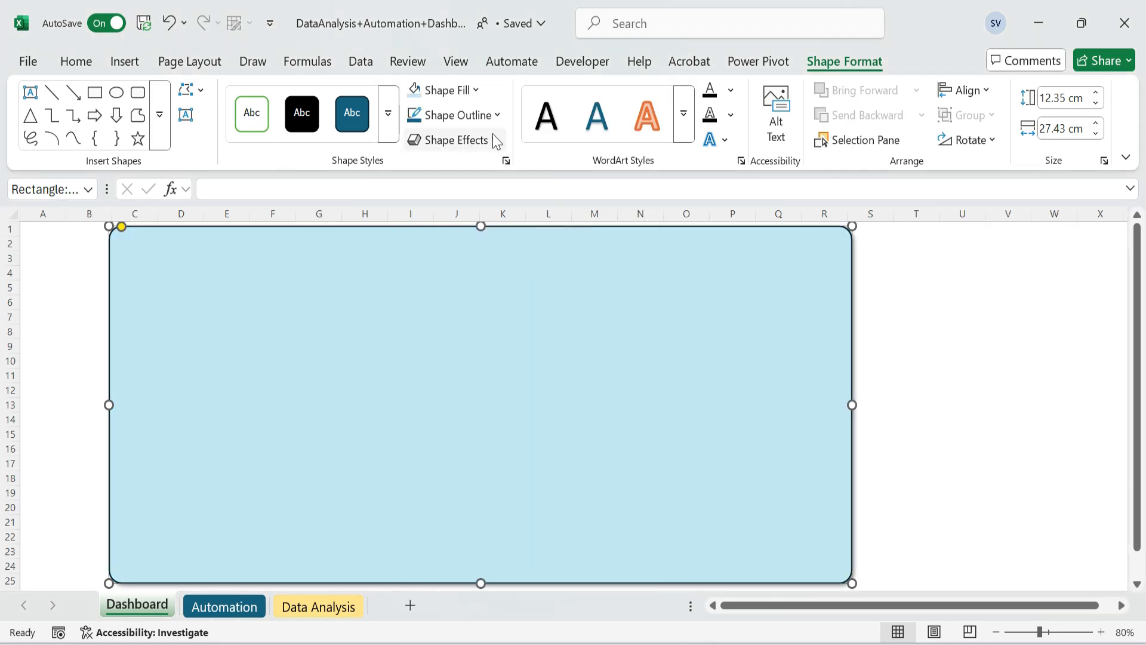
Remove the outline of the background rectangle
click(497, 114)
click(499, 493)
click(966, 329)
click(417, 292)
click(967, 328)
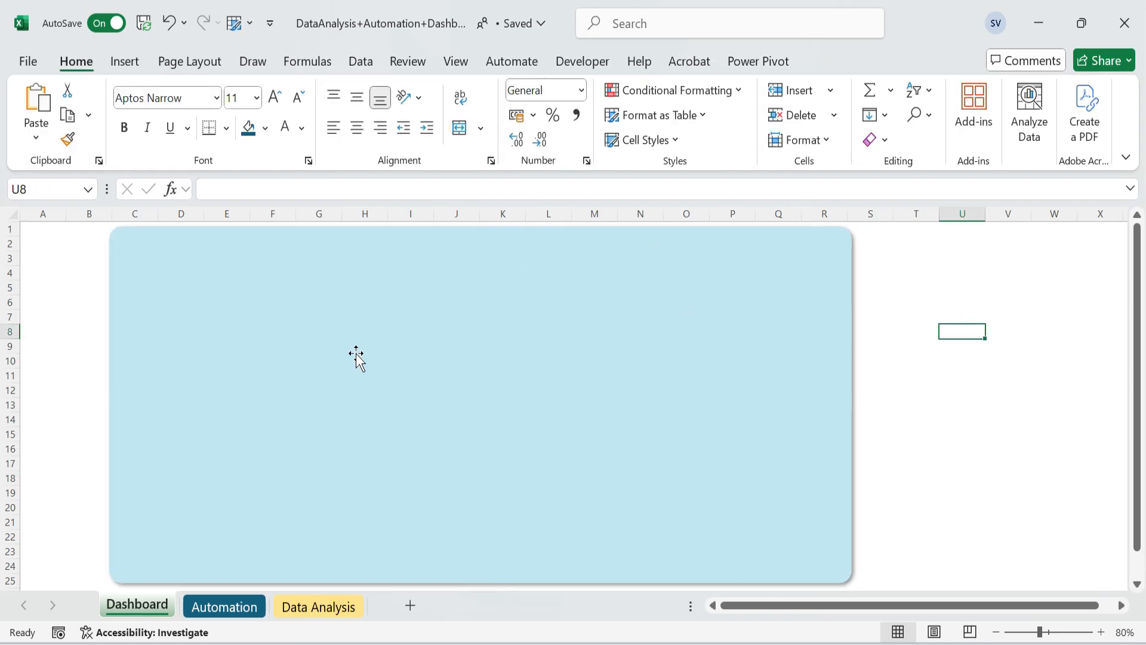
Insert a clustered column chart from the Month and Revenue summary on the Automation sheet
click(218, 606)
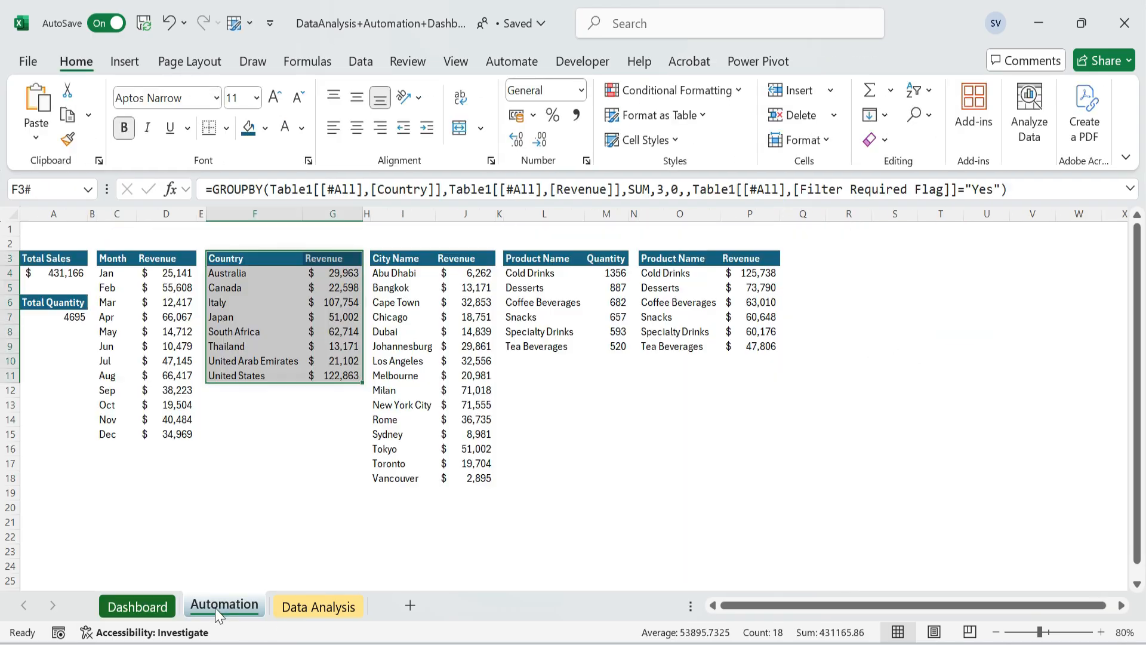
click(230, 432)
click(122, 261)
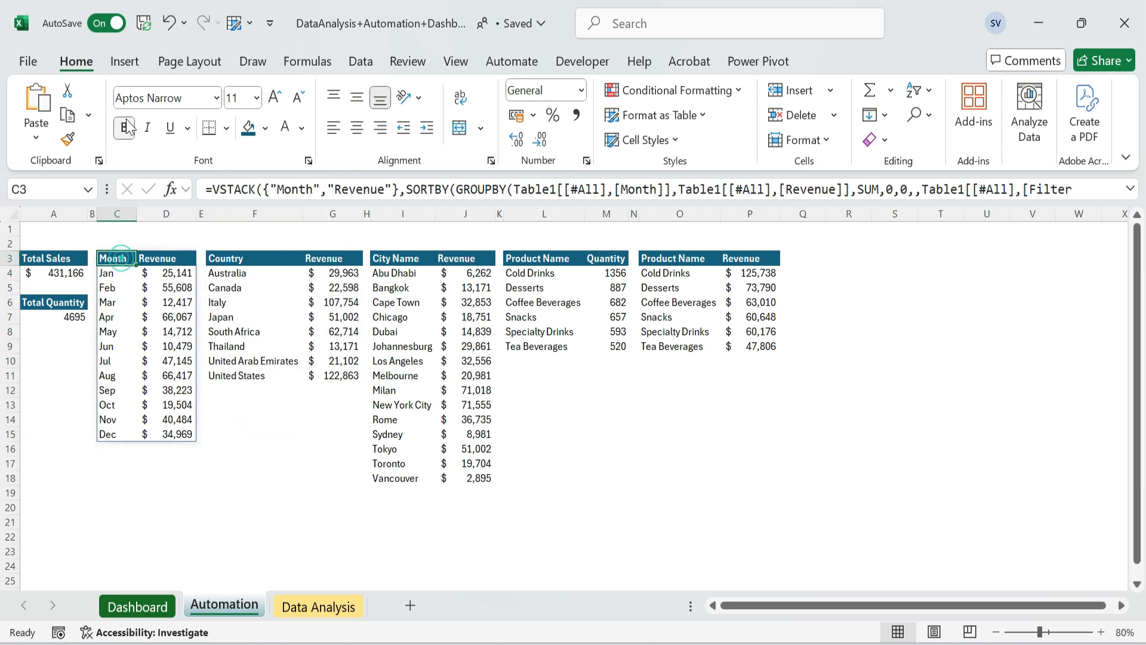
click(123, 60)
click(401, 116)
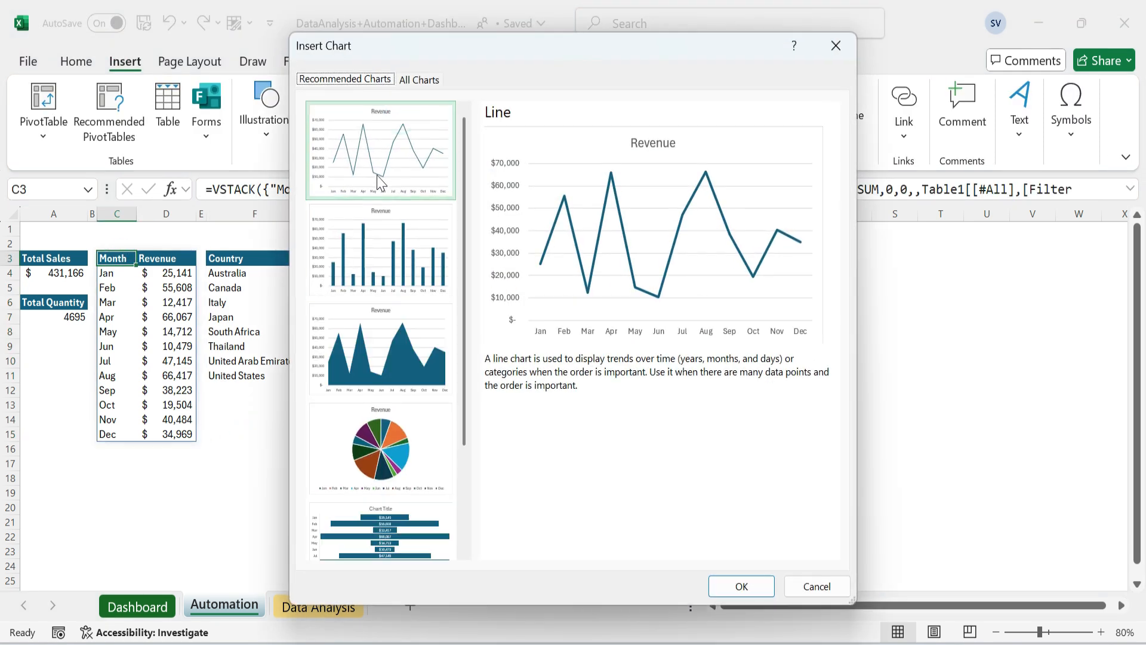
click(397, 249)
click(733, 585)
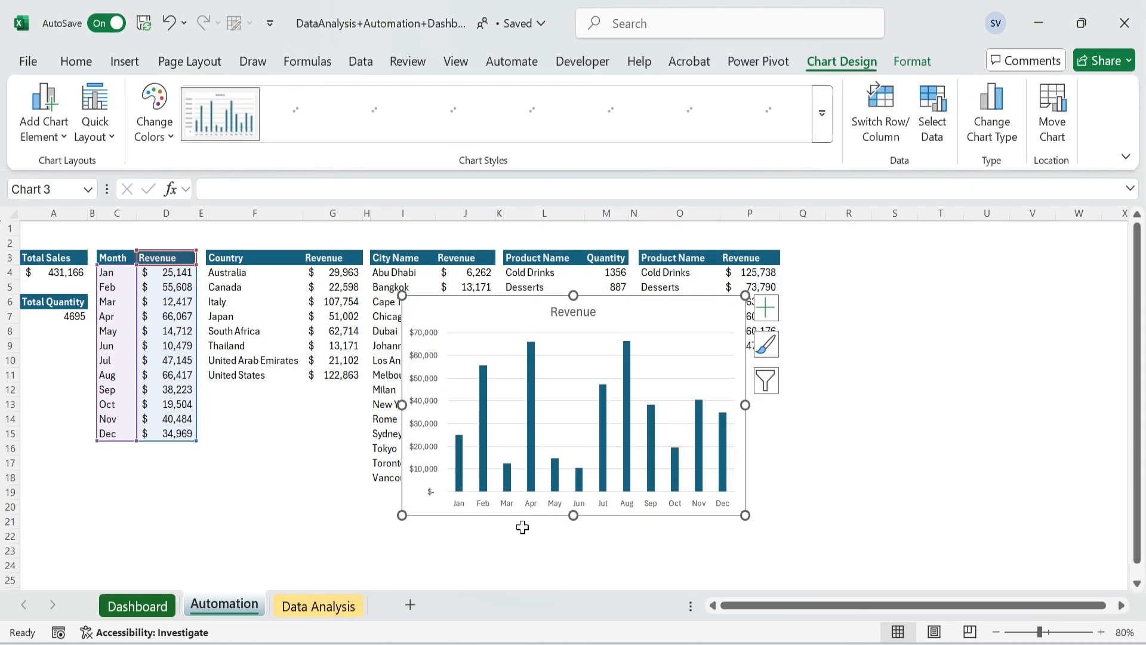
Move the monthly column chart to the Dashboard and place it in the upper-left corner of the background rectangle
key(ctrl+c)
click(173, 613)
click(358, 398)
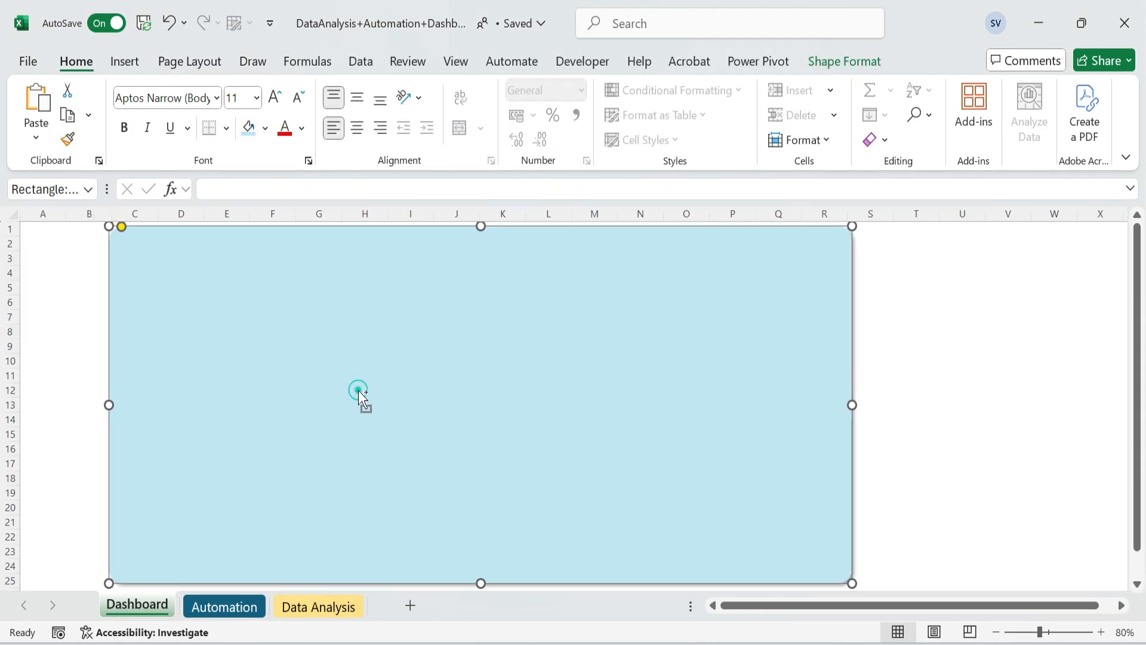
key(ctrl+v)
drag(387, 237, 394, 245)
Add data labels to the monthly chart and remove its gridlines and vertical axis
click(484, 246)
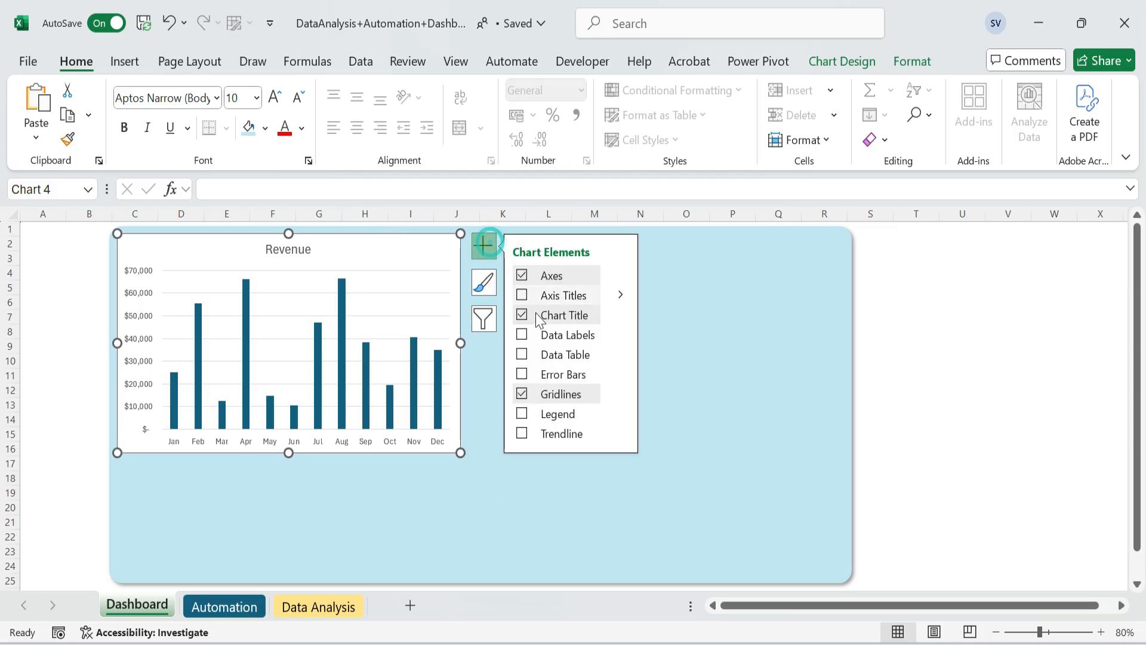
click(521, 334)
click(396, 320)
click(145, 339)
key(Delete)
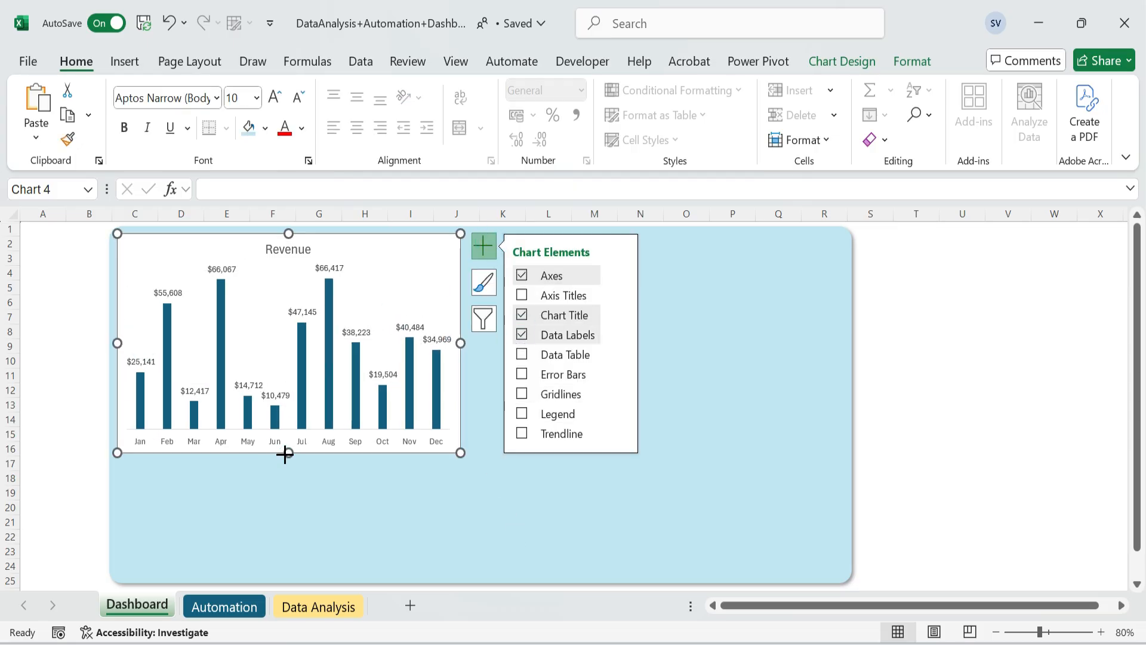
Shorten the monthly chart to about 6.13 cm high and title it Revenue by Month
drag(288, 452, 288, 409)
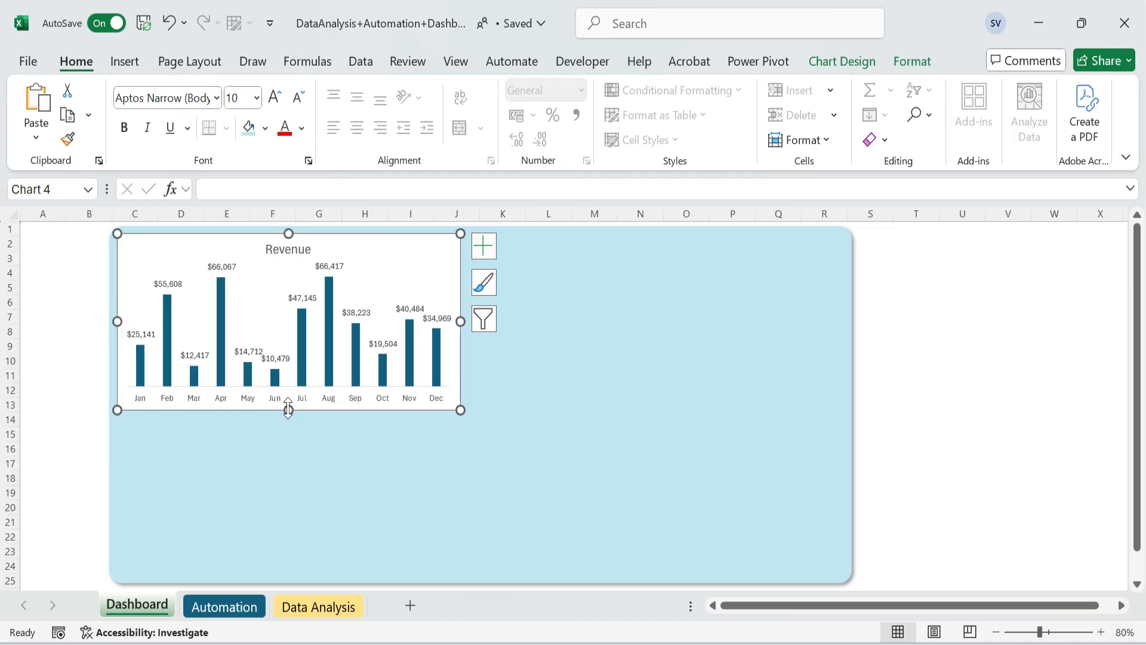
click(492, 251)
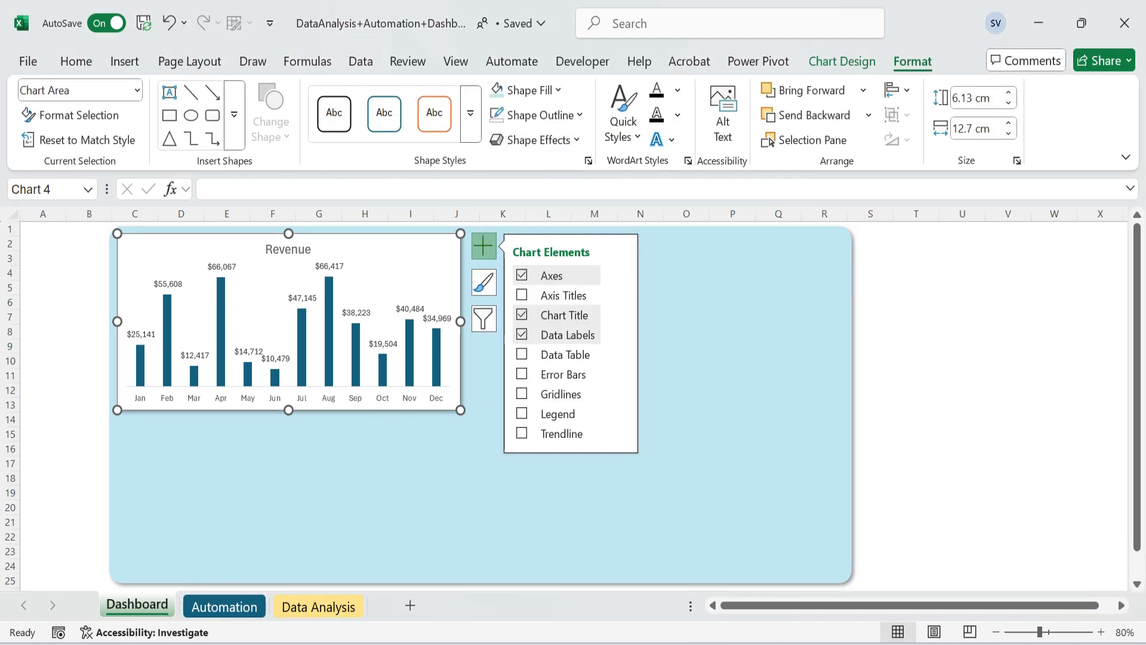
double_click(294, 251)
click(306, 250)
text(by Month)
click(559, 287)
Set the gap width of the Revenue by Month columns to 60%
click(328, 358)
drag(1017, 477, 1002, 477)
text(60)
key(Return)
click(630, 411)
Fill the Revenue by Month columns with the standard light blue color
click(329, 353)
click(76, 61)
click(266, 128)
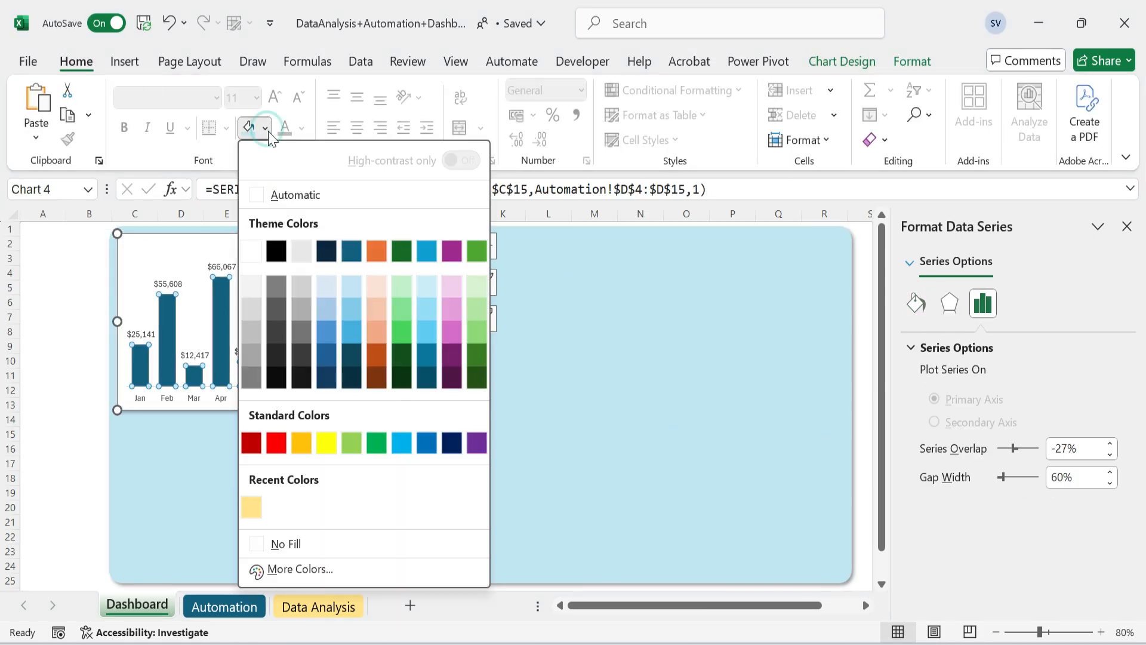
click(402, 442)
click(592, 398)
Reduce the font size of the Revenue by Month chart title and close the formatting pane
click(299, 248)
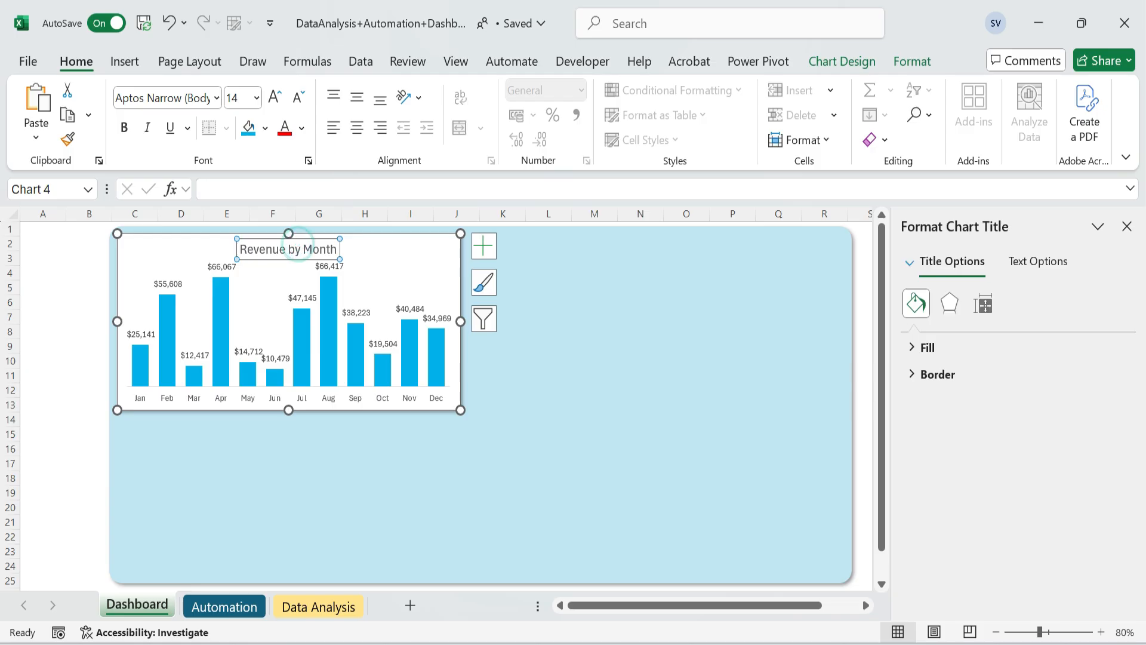
click(295, 92)
click(633, 302)
click(1126, 227)
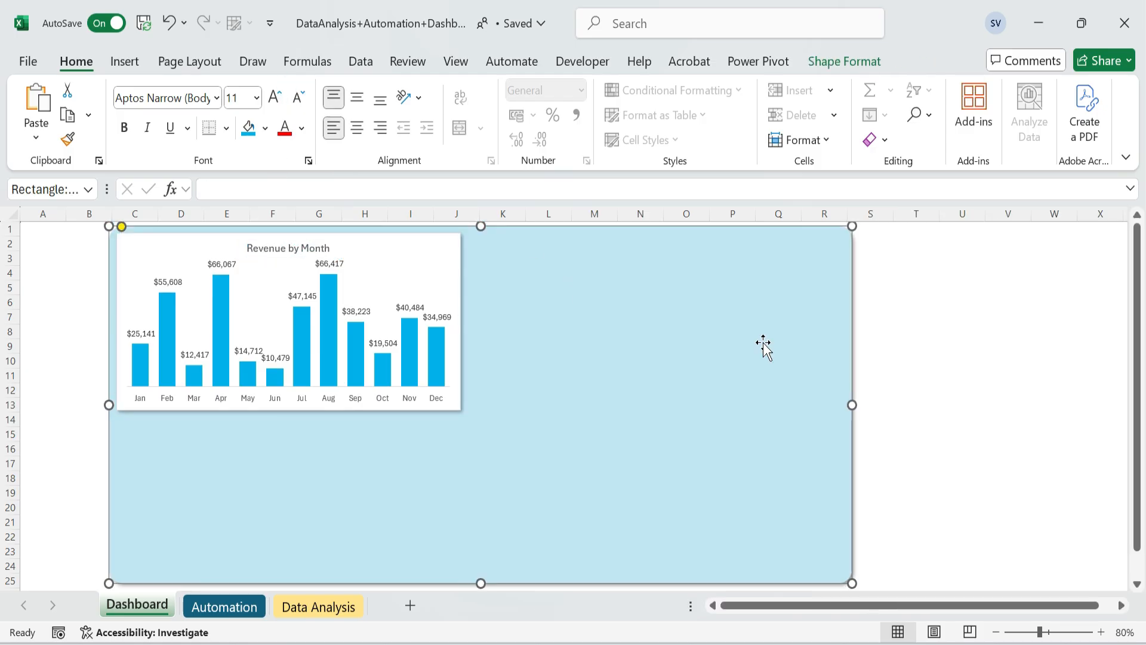
Insert a clustered bar chart from the Country and Revenue summary on the Automation sheet
click(239, 606)
click(229, 276)
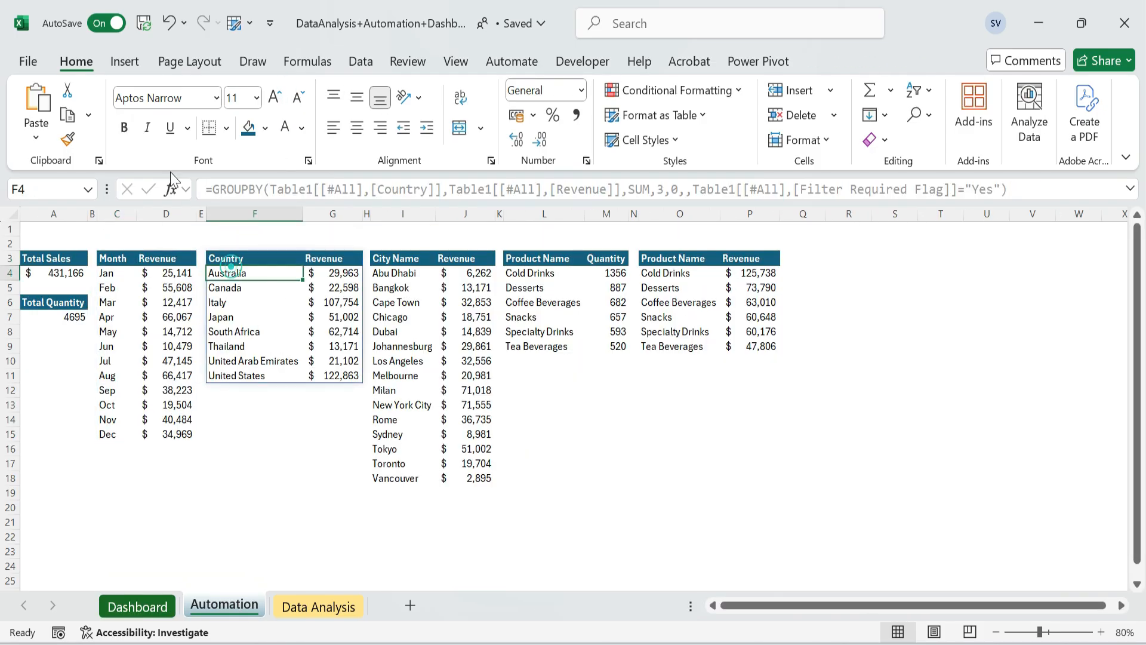
click(125, 61)
click(405, 109)
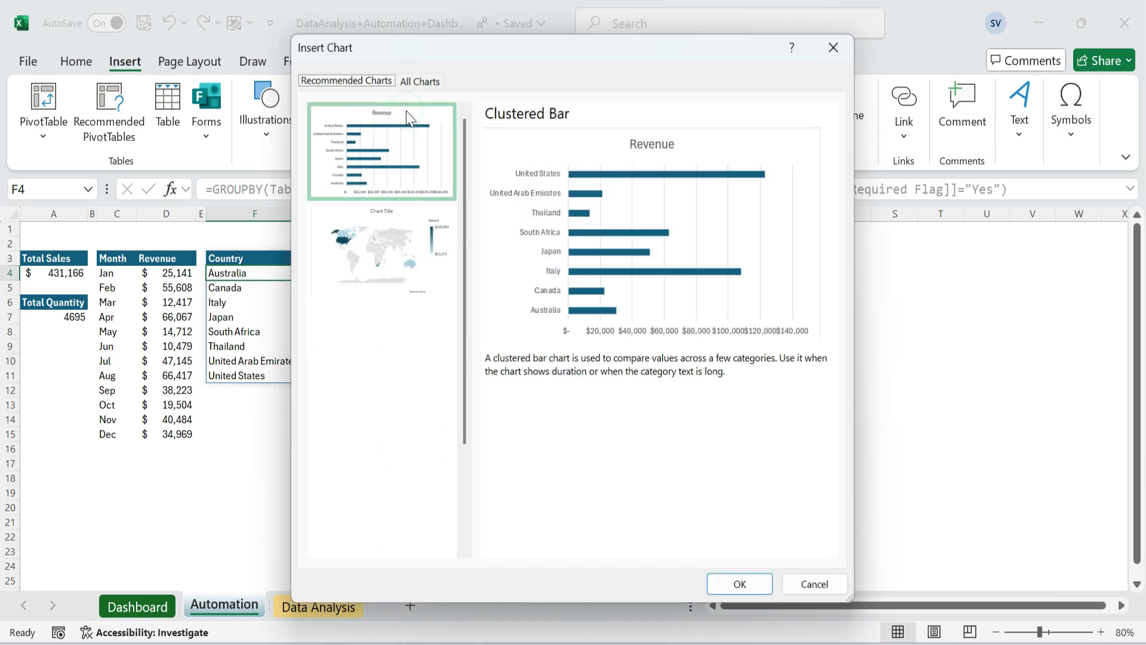
click(740, 587)
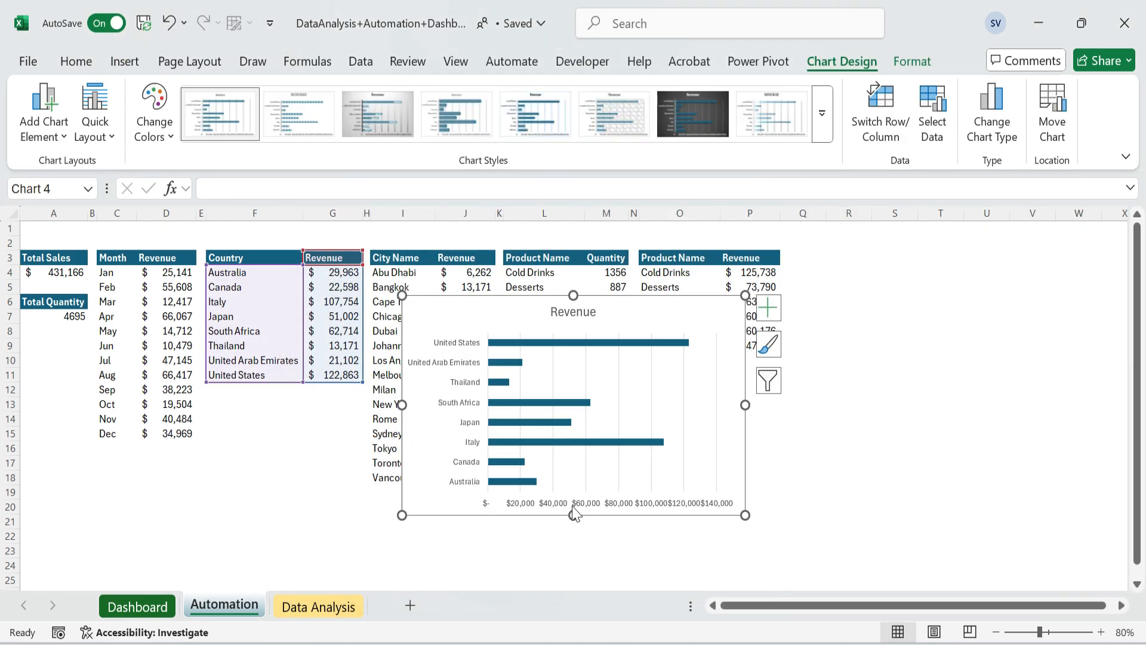
Move the country chart to the Dashboard, fitting it below the monthly chart at about 5.55 by 10.19 cm
key(ctrl+x)
click(137, 607)
key(ctrl+v)
drag(310, 240, 316, 371)
drag(288, 358, 289, 418)
drag(458, 498, 391, 497)
Title the bar chart Revenue By Country
click(253, 432)
click(264, 433)
text(By)
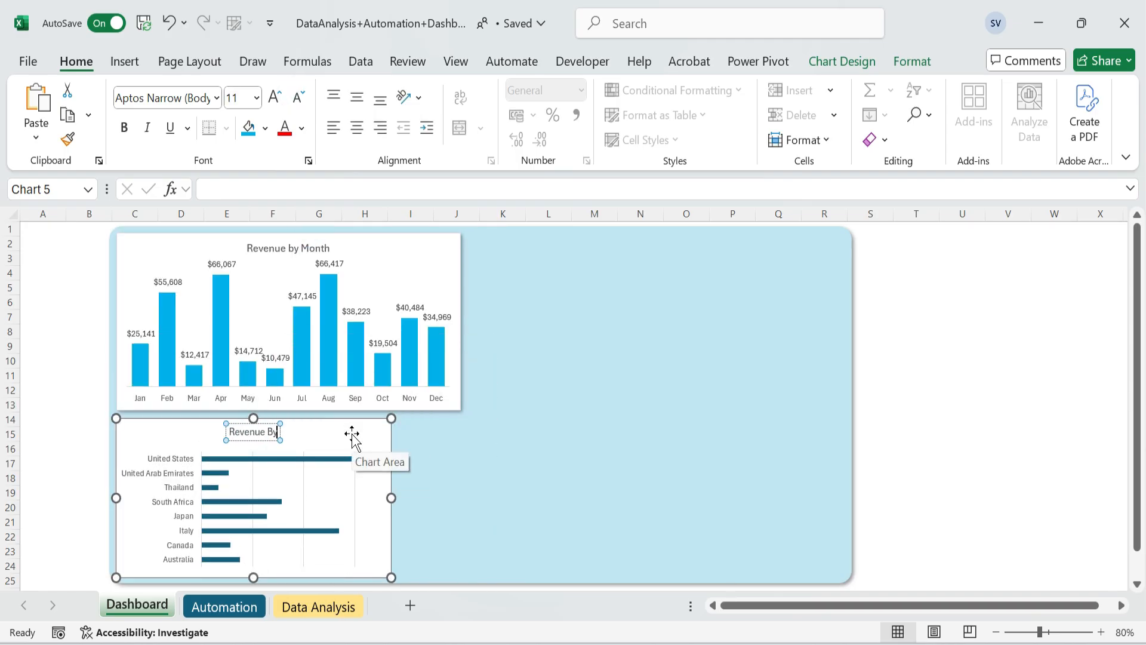
click(421, 445)
Remove the gridlines of the Revenue By Country chart and enlarge its plot area vertically
click(295, 497)
click(252, 479)
key(Delete)
drag(289, 577, 288, 576)
drag(290, 451, 289, 436)
Add data labels to the Revenue By Country bars and narrow the plot area to make room for them
click(414, 430)
click(456, 521)
drag(381, 505, 365, 502)
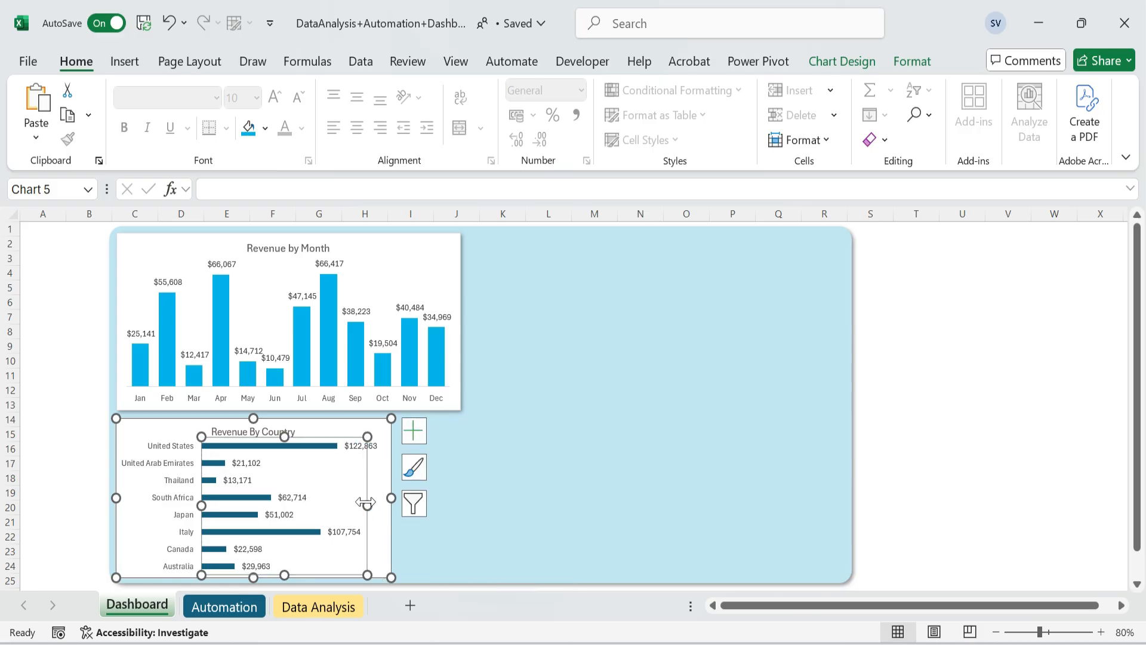
Set the gap width of the Revenue By Country bars to 30%
double_click(254, 498)
drag(1078, 478, 1042, 478)
text(30)
key(Return)
click(627, 422)
Apply a shadow effect to the Revenue By Country chart
drag(382, 477, 382, 476)
click(80, 62)
click(266, 129)
click(911, 61)
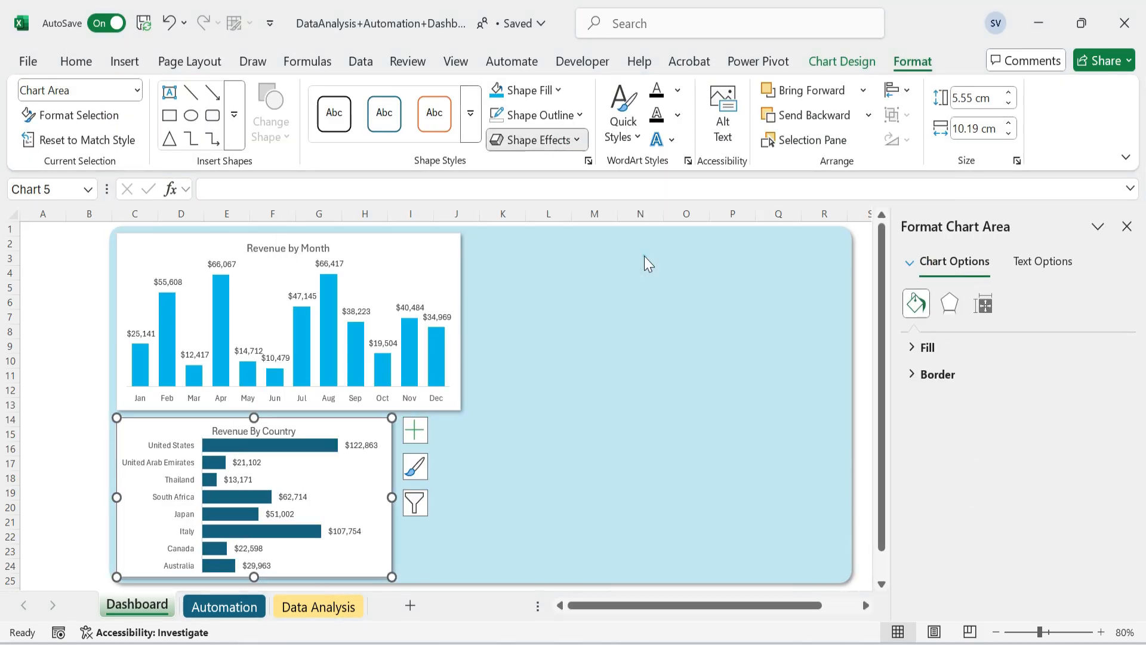
Fill the Revenue By Country bars with orange
click(269, 444)
click(77, 61)
click(265, 128)
click(378, 250)
click(568, 352)
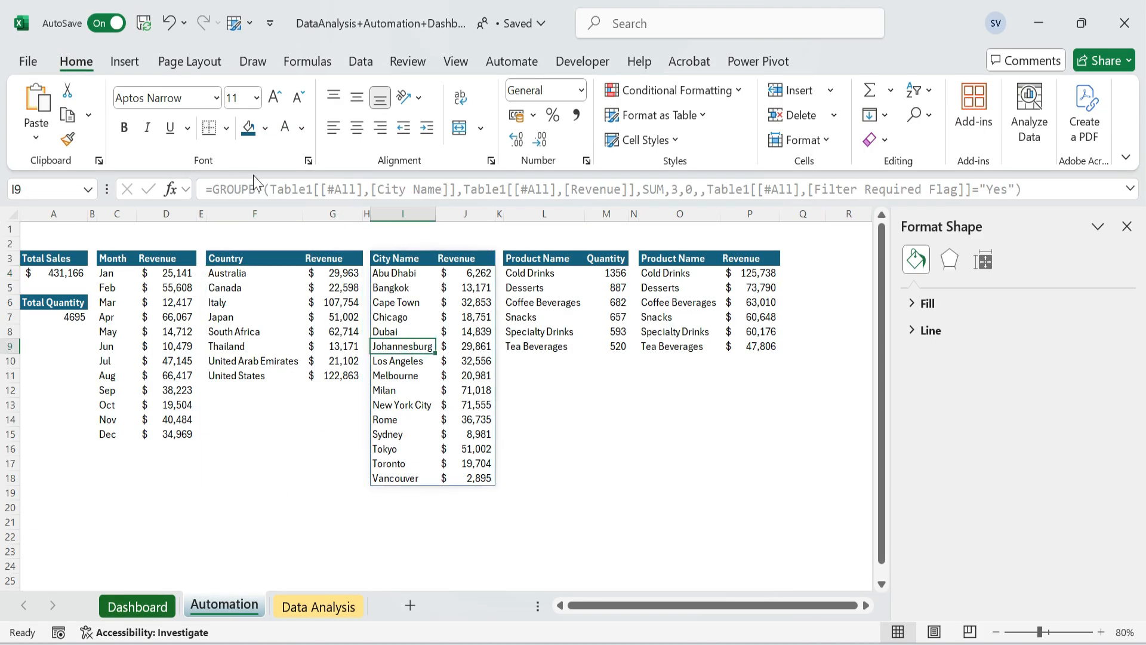
Insert a Line with Markers chart from the City Name and Revenue summary on the Automation sheet
click(124, 61)
click(412, 116)
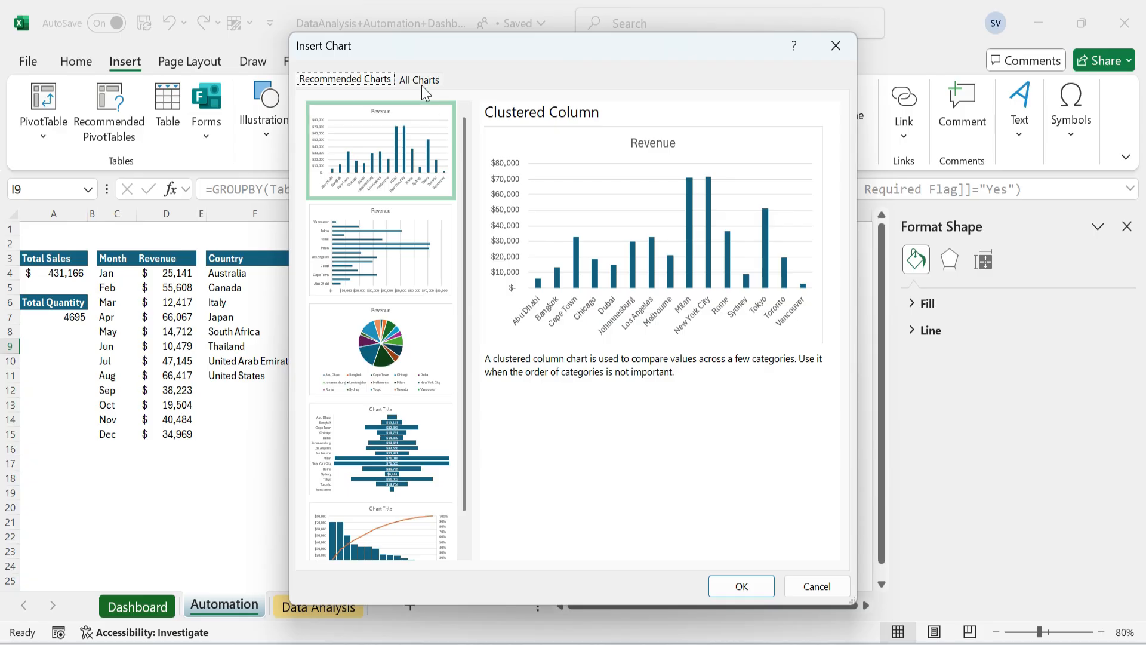
click(425, 84)
click(376, 81)
scroll(382, 358, down, 1)
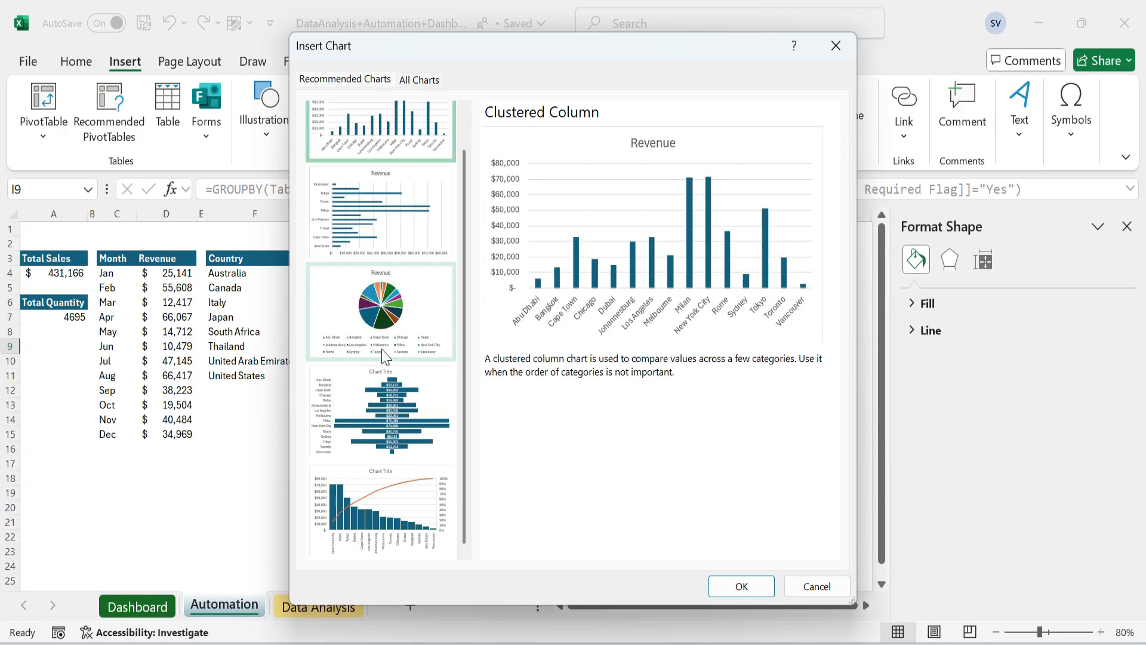
click(421, 79)
click(351, 181)
click(605, 127)
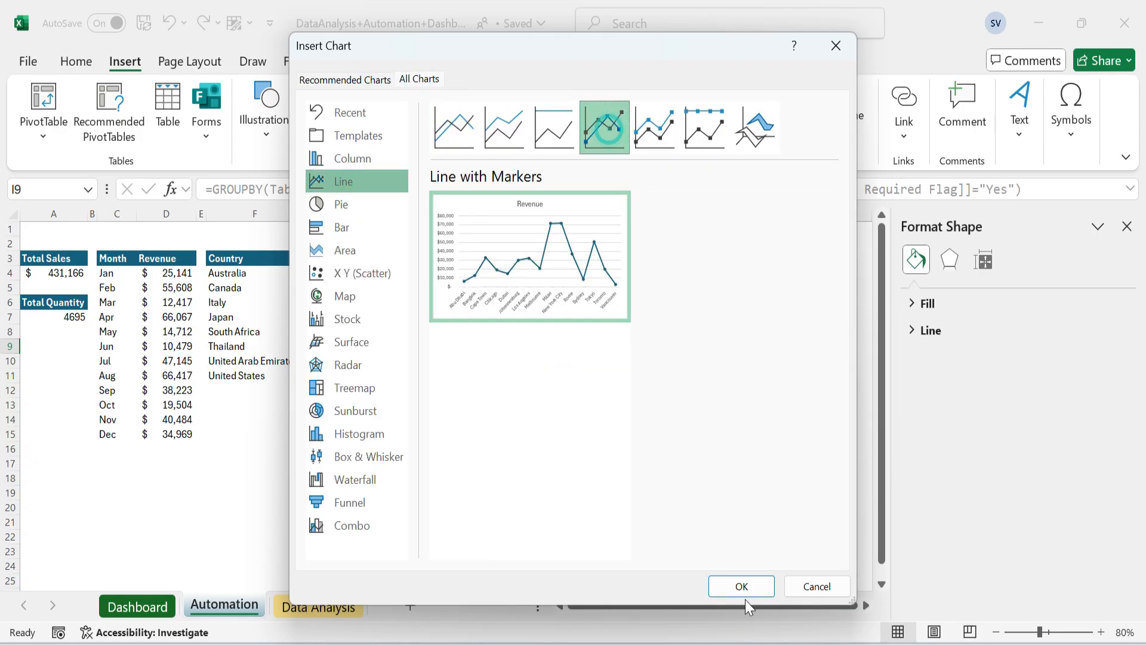
click(742, 586)
Move the city line chart to the Dashboard and fit it beside the Revenue By Country chart, up to the background's right edge
key(ctrl+x)
click(137, 606)
click(558, 468)
key(ctrl+v)
drag(370, 236, 661, 367)
drag(573, 357, 573, 420)
drag(745, 498, 846, 498)
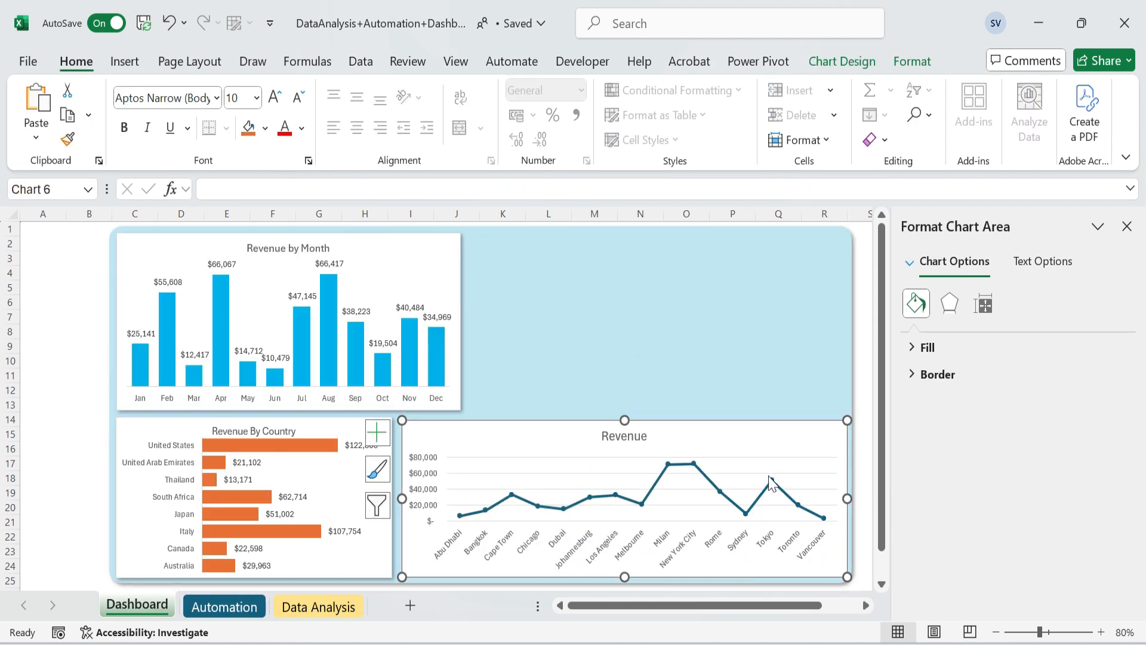
Title the line chart Revenue by City and reduce the title's font size to 12
click(624, 435)
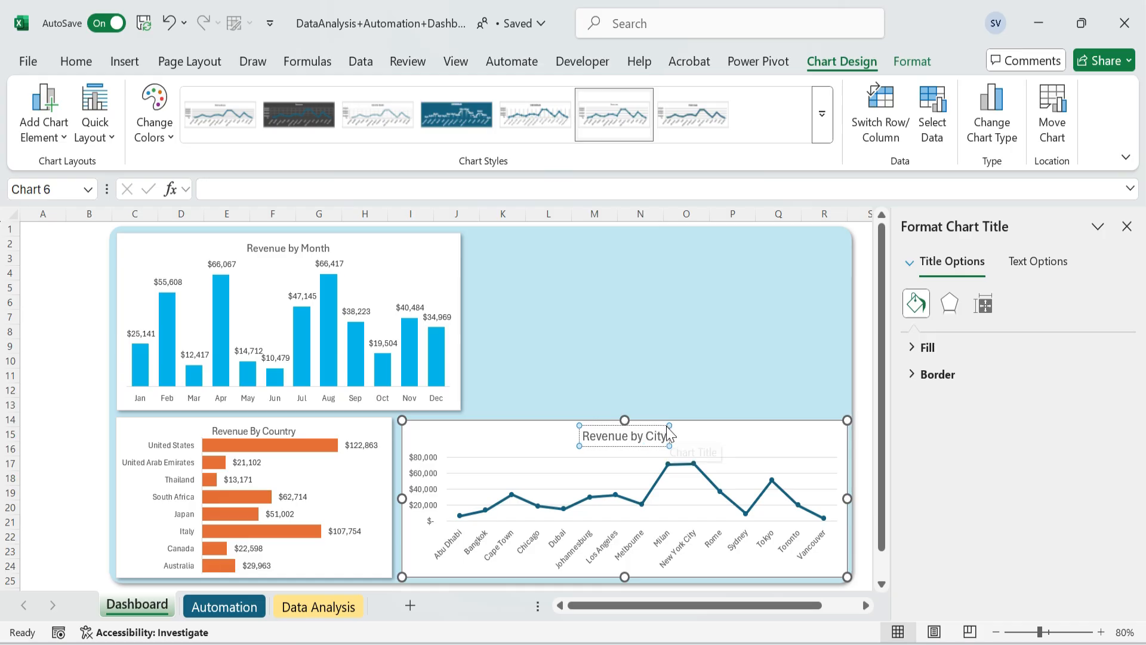
click(76, 62)
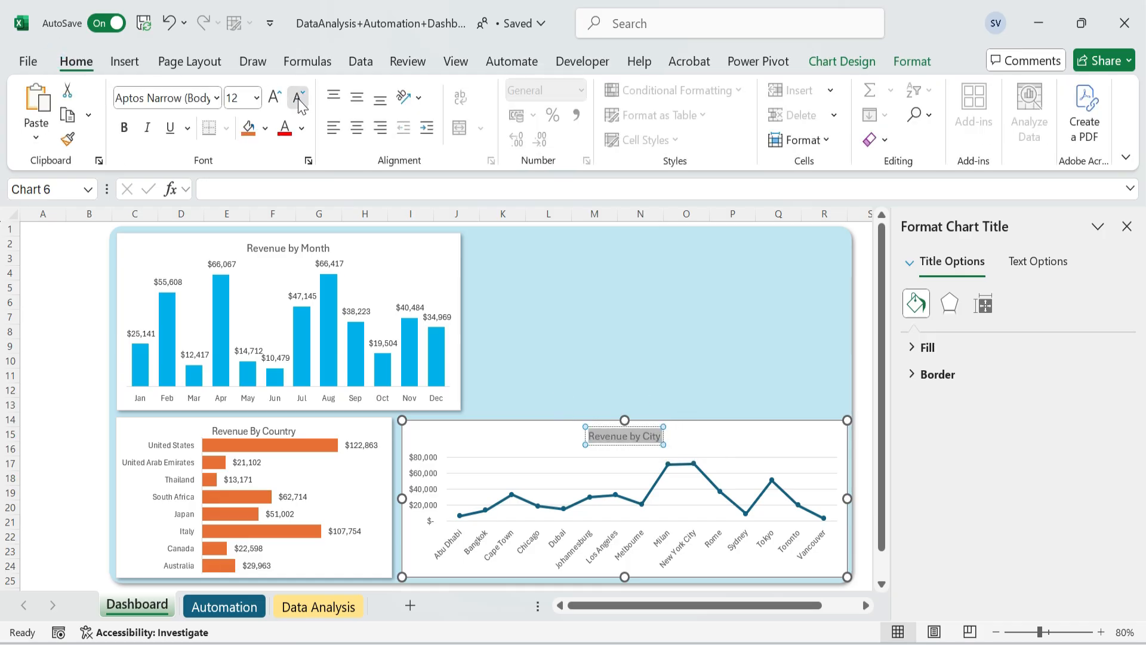
Shrink the Revenue by City title once more, remove the chart's vertical axis and gridlines, and stretch its plot area
click(301, 105)
click(657, 382)
click(424, 488)
key(Delete)
click(531, 488)
key(Delete)
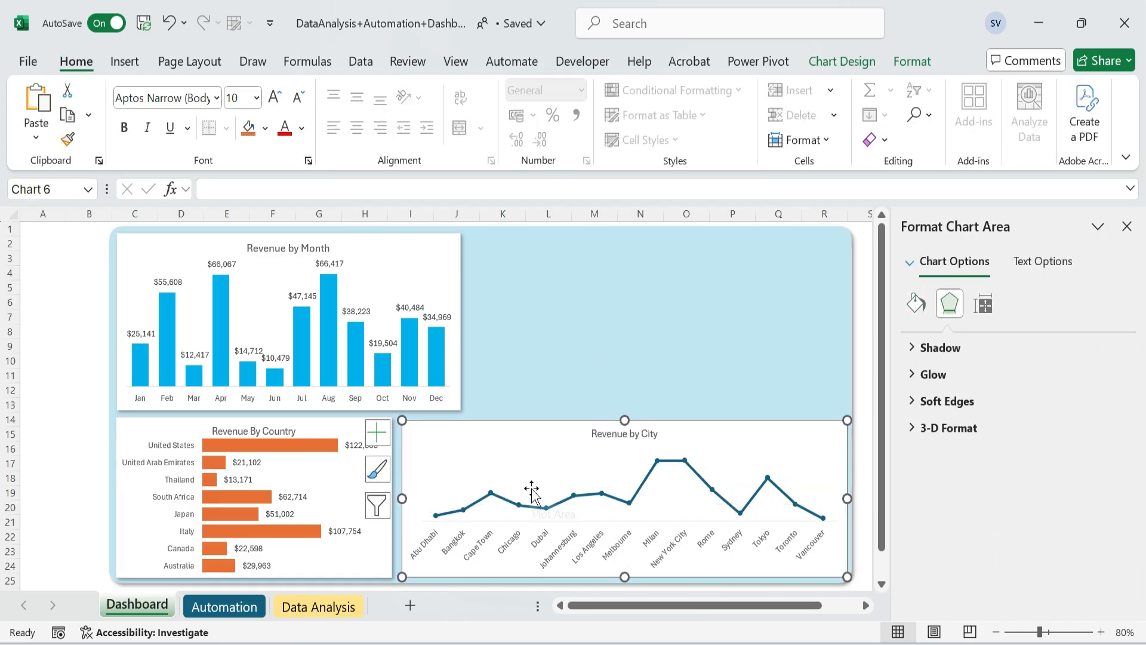
click(531, 490)
drag(632, 525, 632, 527)
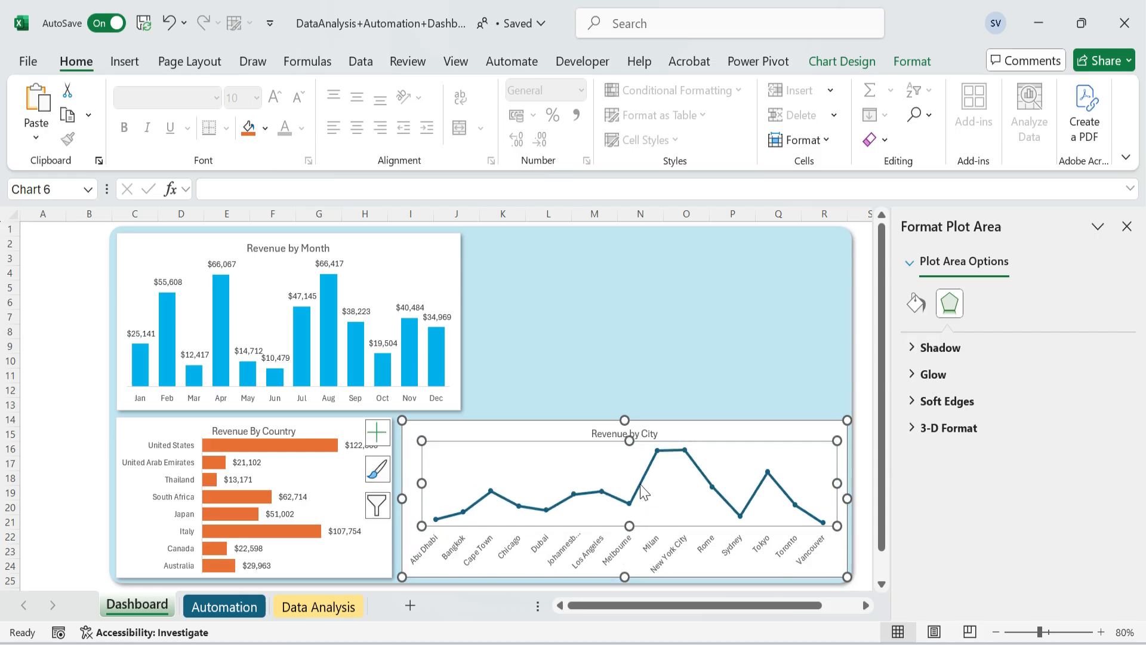
Colour the Revenue by City line green and increase its width
click(642, 488)
click(916, 303)
click(930, 347)
click(925, 400)
scroll(1085, 434, down, 2)
click(1111, 431)
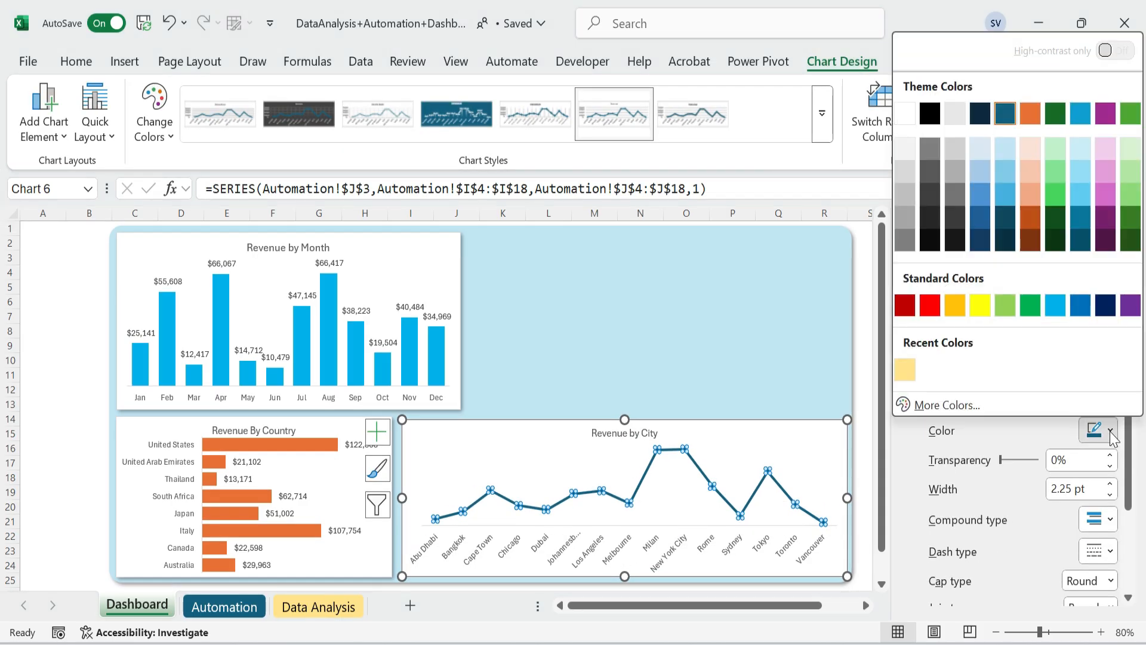
click(1128, 117)
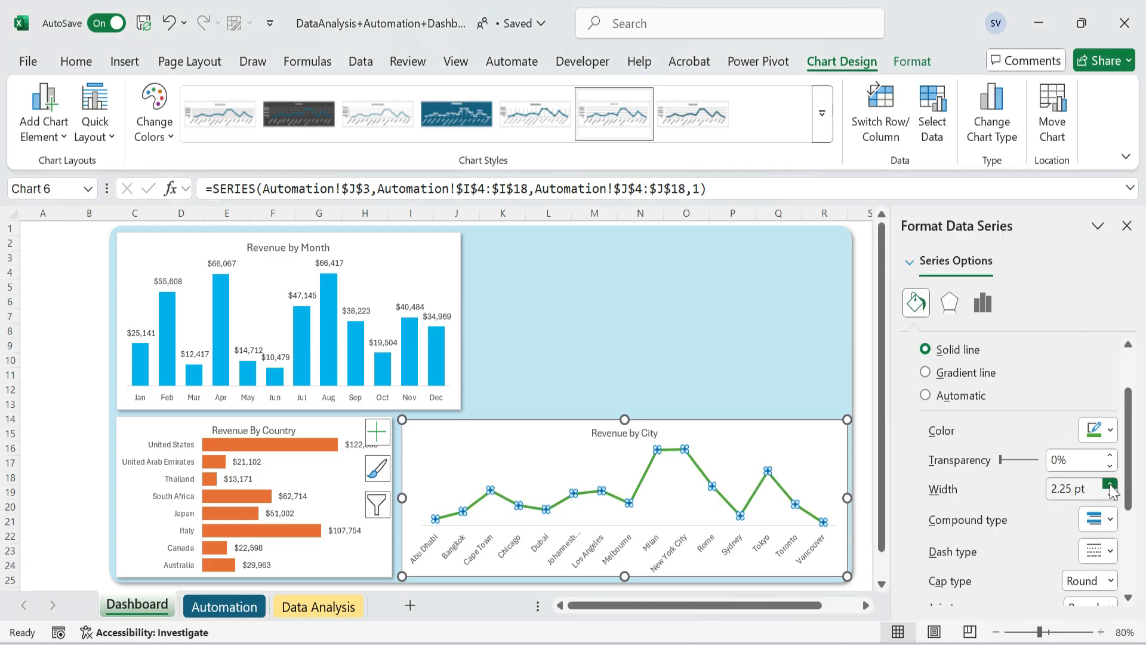
Set the Revenue by City line's markers to the built-in circle type with size 9
scroll(1084, 428, up, 3)
click(985, 347)
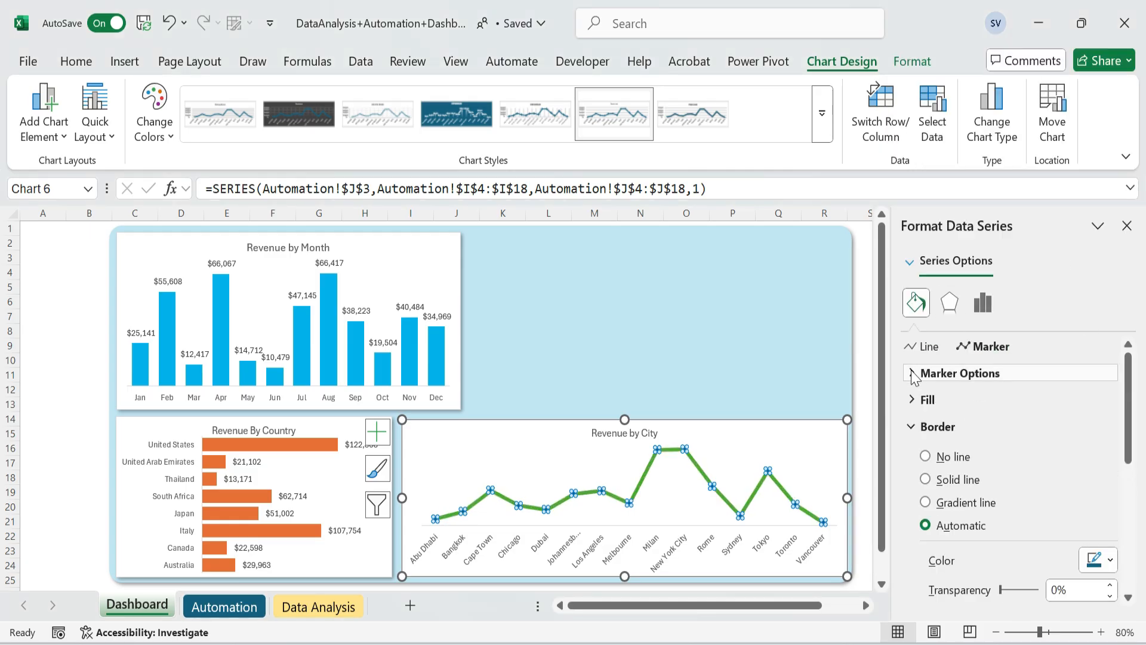
click(912, 373)
click(1017, 496)
click(1018, 507)
Give the Revenue by City markers a green border and a matching green fill
drag(1126, 437, 1125, 481)
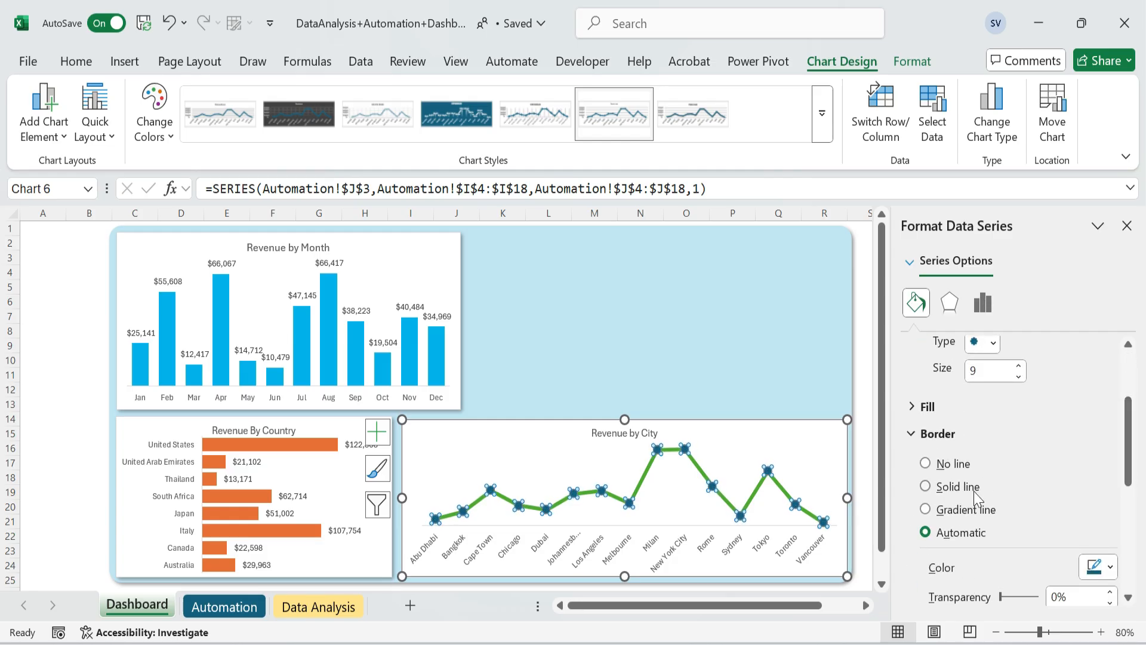
click(1111, 567)
click(1130, 251)
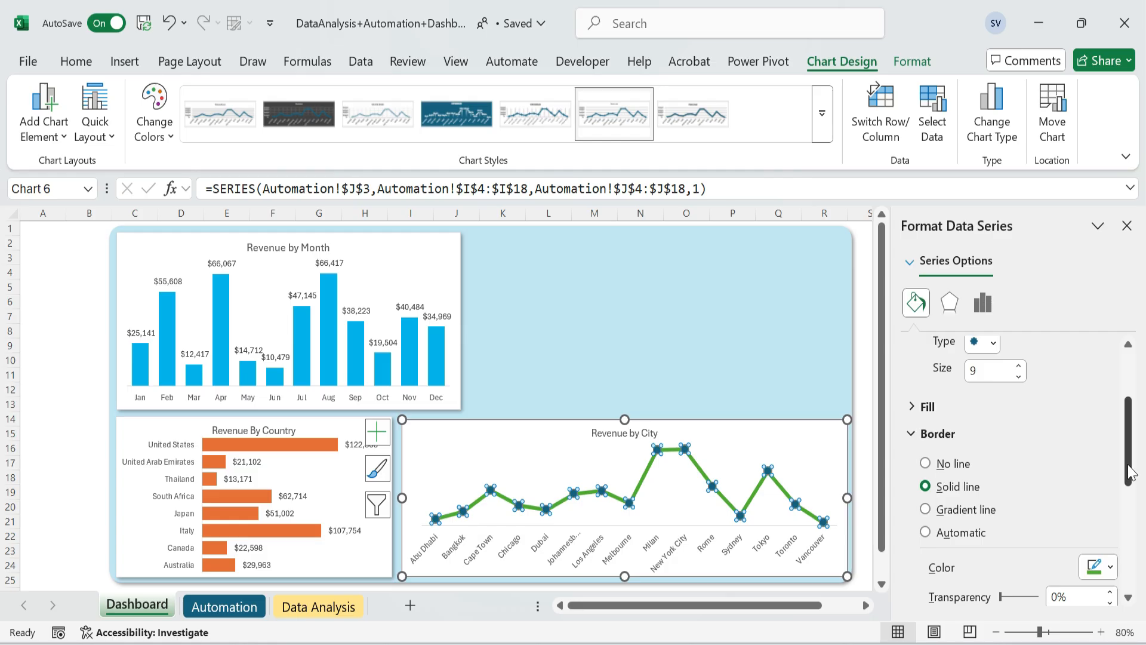
click(927, 407)
drag(1128, 427, 1128, 470)
click(1110, 445)
click(1130, 126)
click(803, 462)
click(1127, 226)
Add data labels to the Revenue by City line chart
click(877, 438)
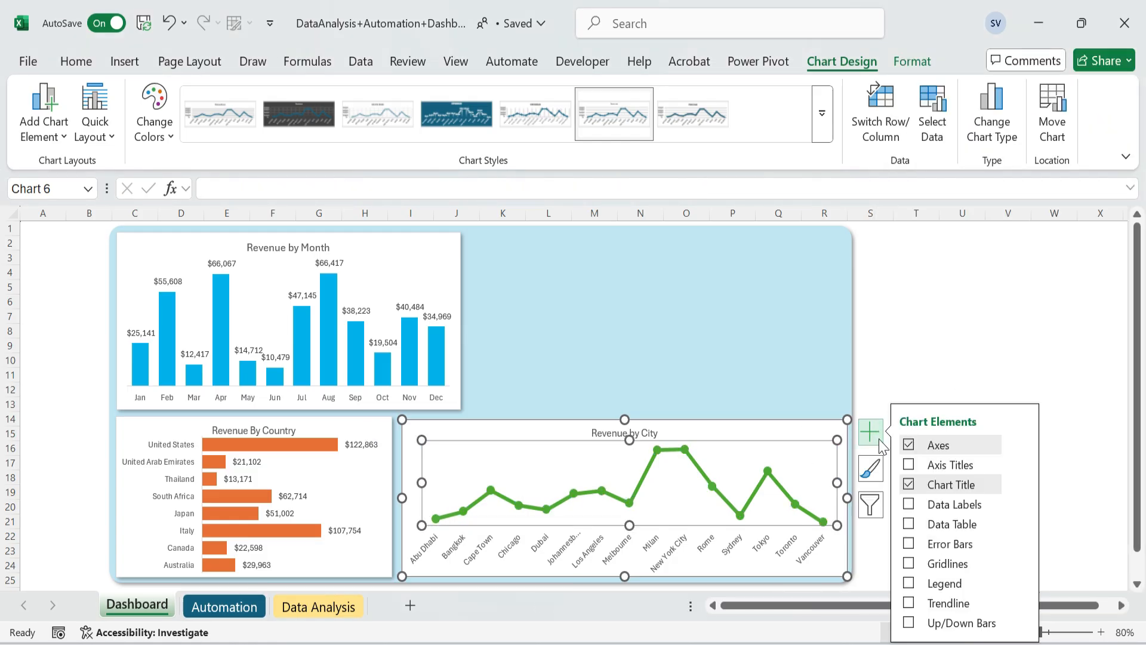
click(908, 503)
click(1001, 317)
Adjust the Revenue by City plot area for the data labels and shift the New York City label clear of the Milan one
click(694, 436)
click(664, 482)
drag(629, 526, 629, 528)
drag(631, 442, 708, 442)
click(698, 453)
click(698, 451)
click(987, 444)
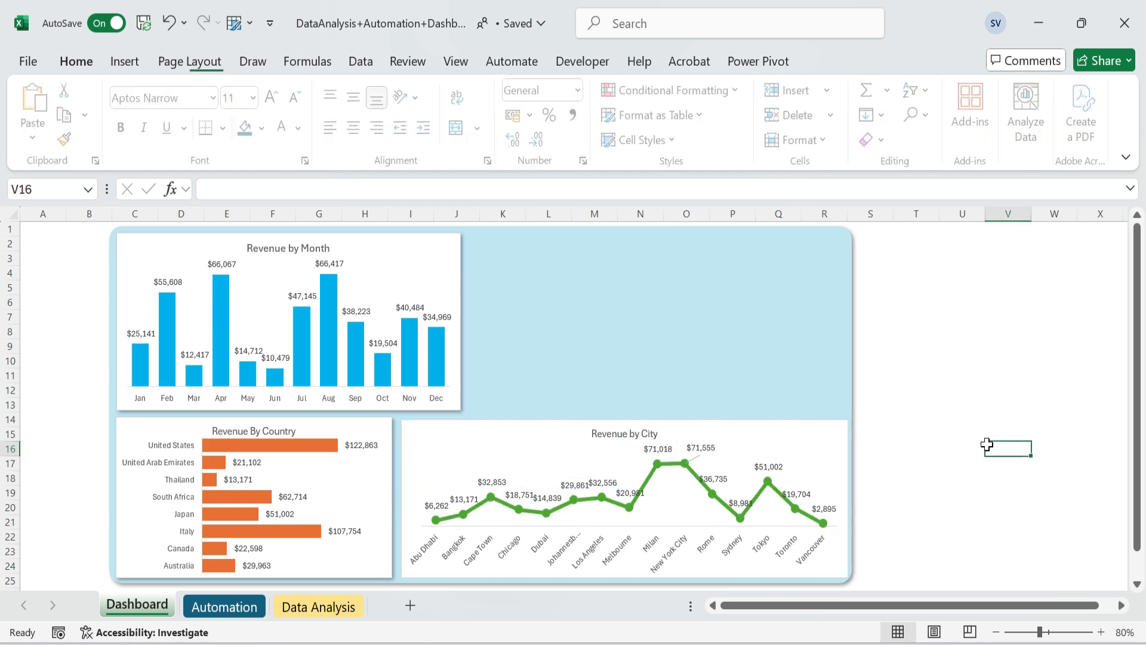
click(981, 372)
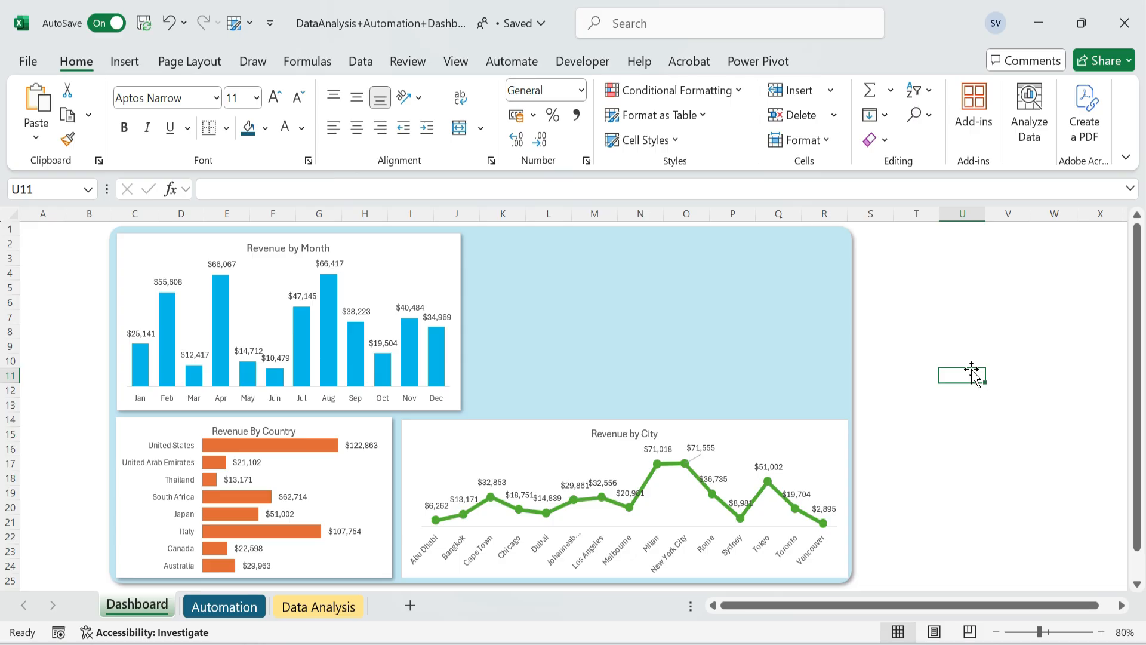
Insert a Sunburst chart from the Product Name and Quantity summary on the Automation sheet
key(ctrl+Page_Down)
click(553, 270)
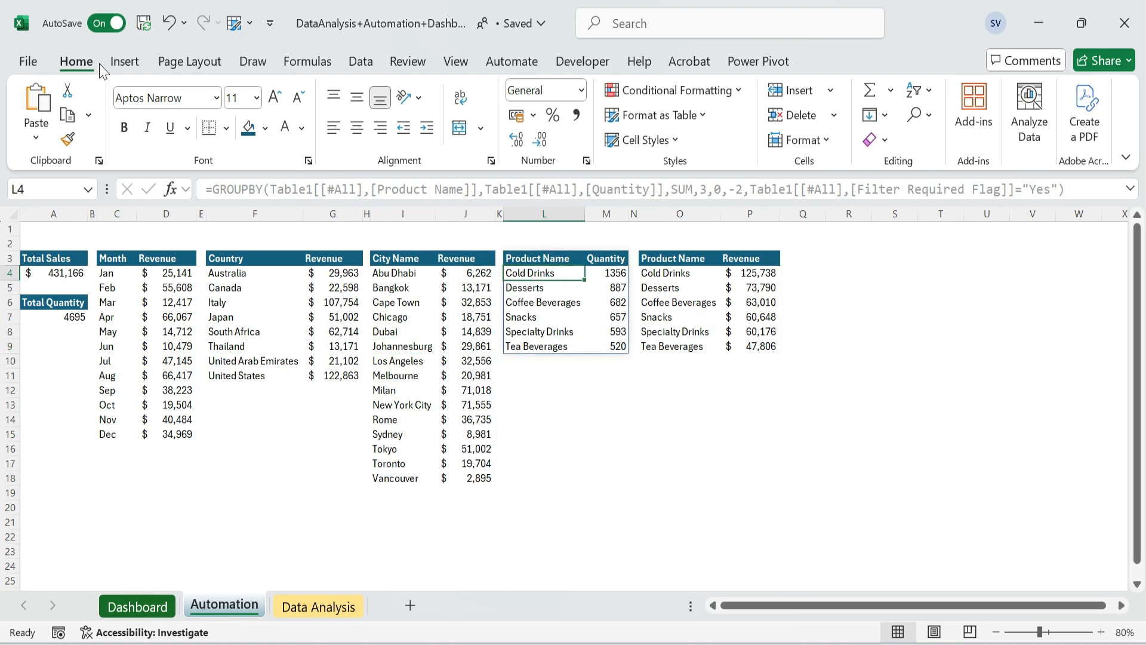
click(124, 61)
click(410, 115)
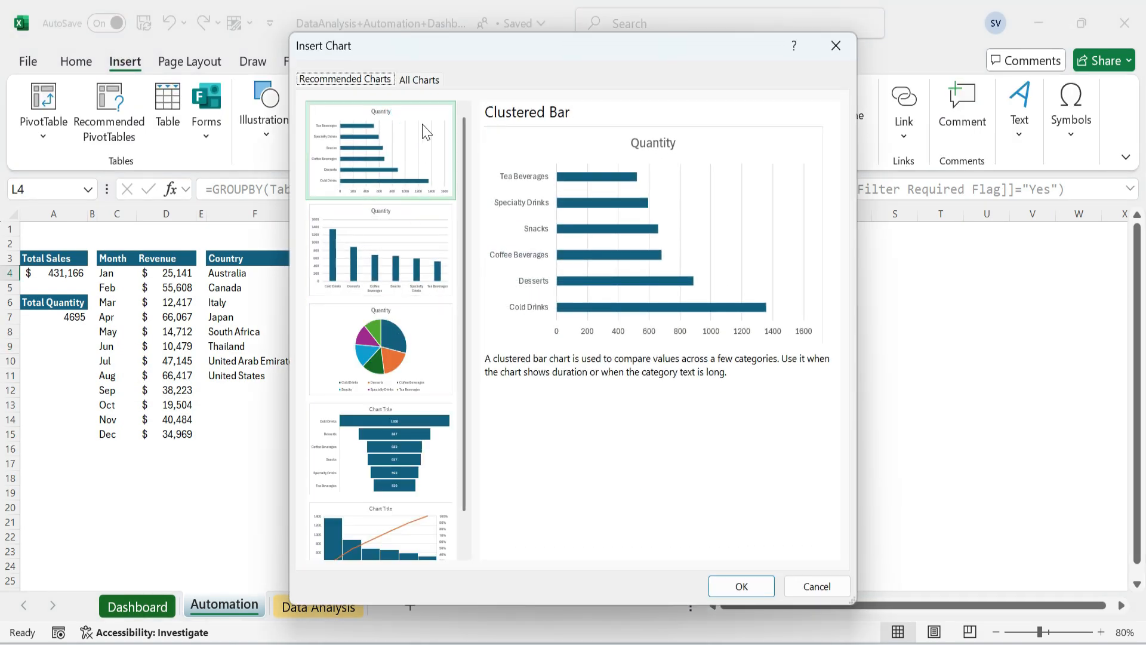
click(418, 79)
click(354, 410)
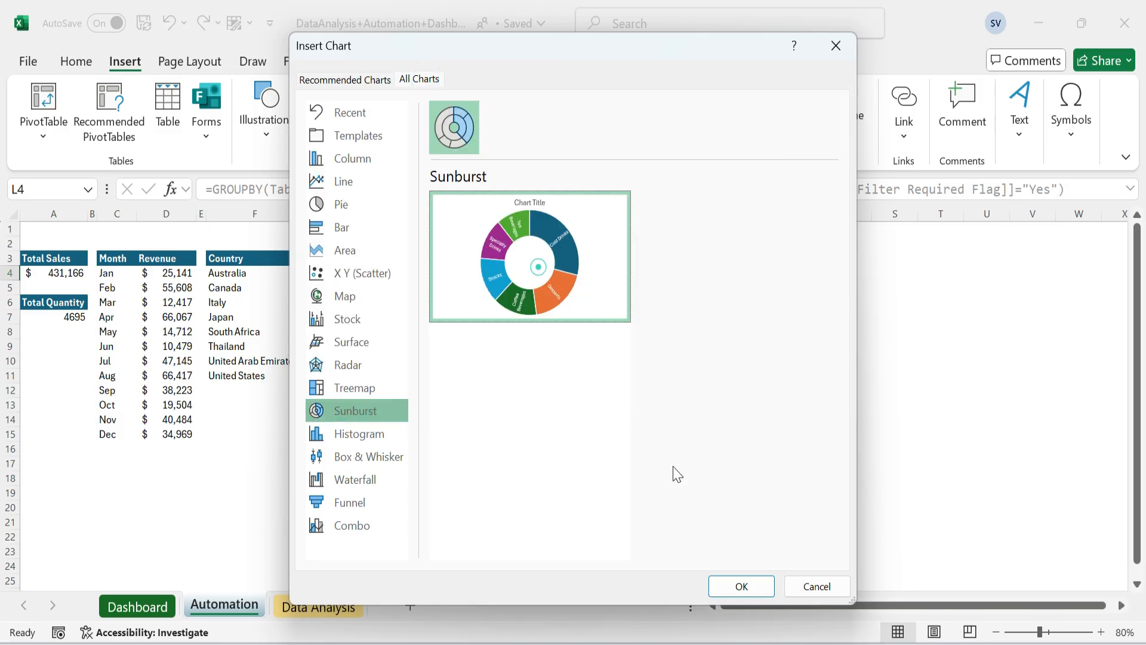
click(740, 587)
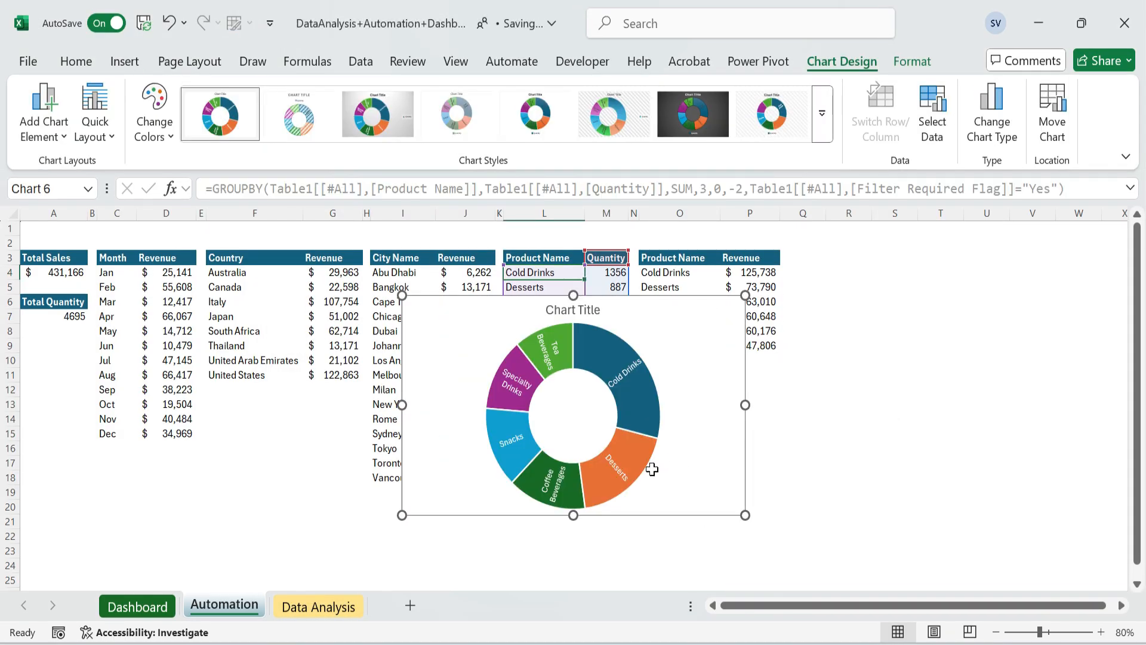
Move the sunburst chart to the Dashboard beside Revenue by Month and shrink it to that chart's height
key(Delete)
click(137, 606)
click(647, 324)
key(ctrl+v)
drag(717, 242, 752, 232)
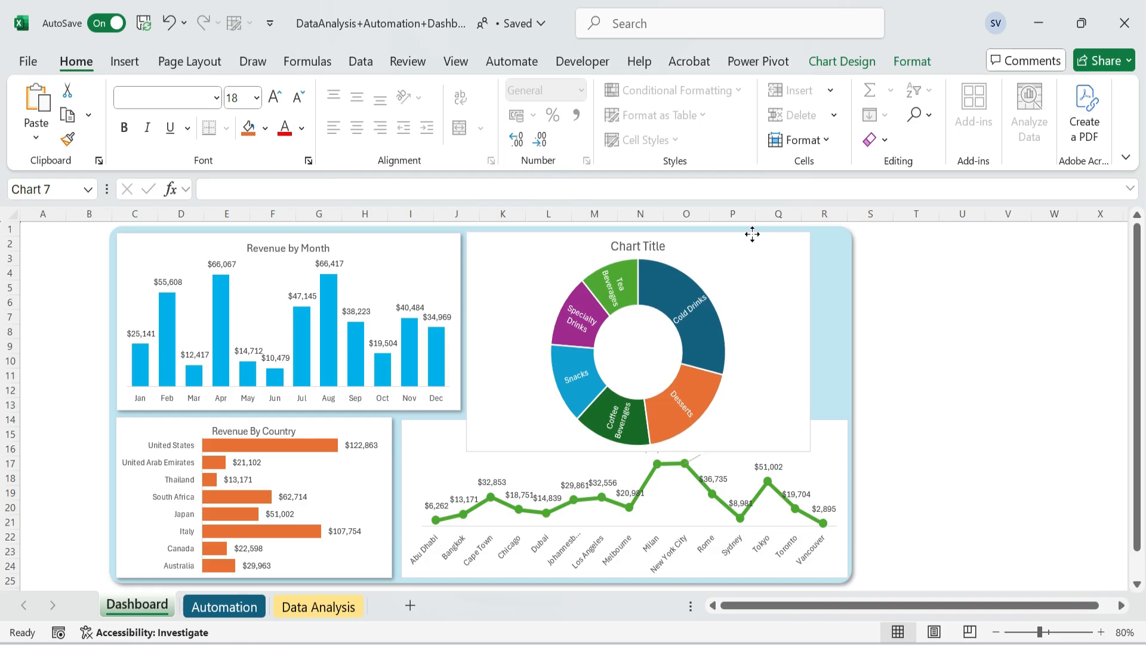
drag(638, 453, 638, 410)
drag(810, 320, 681, 320)
Title the sunburst chart Quantity by Product
triple_click(574, 245)
text(Quantity by Product)
click(667, 236)
Show the values alongside the category names in the sunburst chart's data labels
click(709, 238)
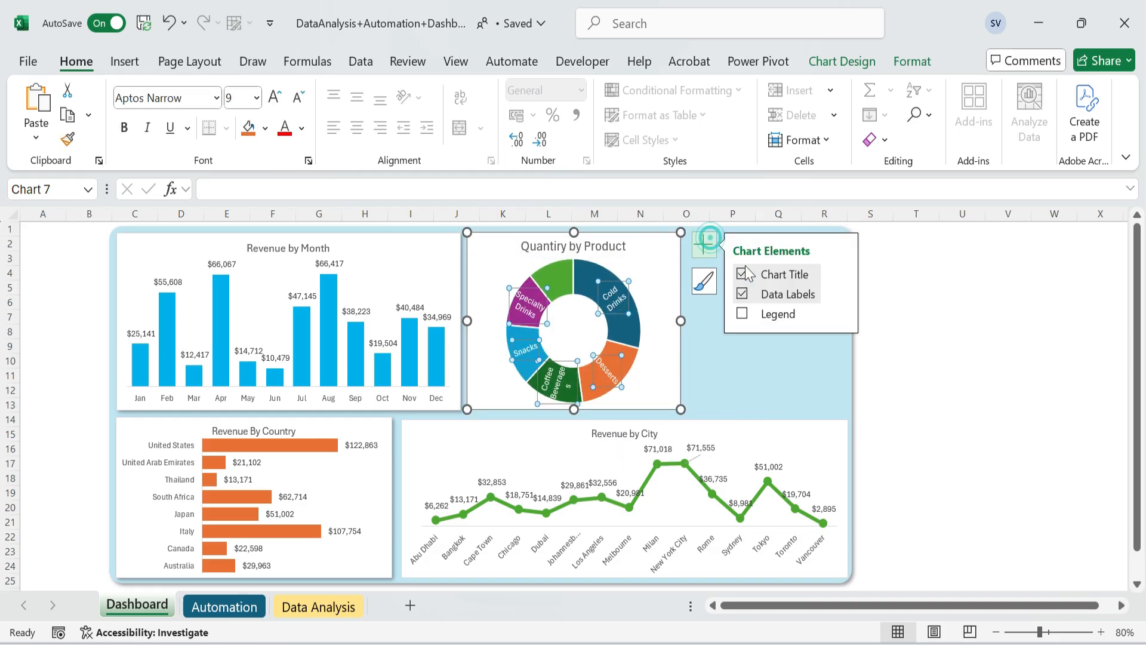
click(840, 293)
click(934, 348)
click(936, 427)
scroll(931, 513, down, 1)
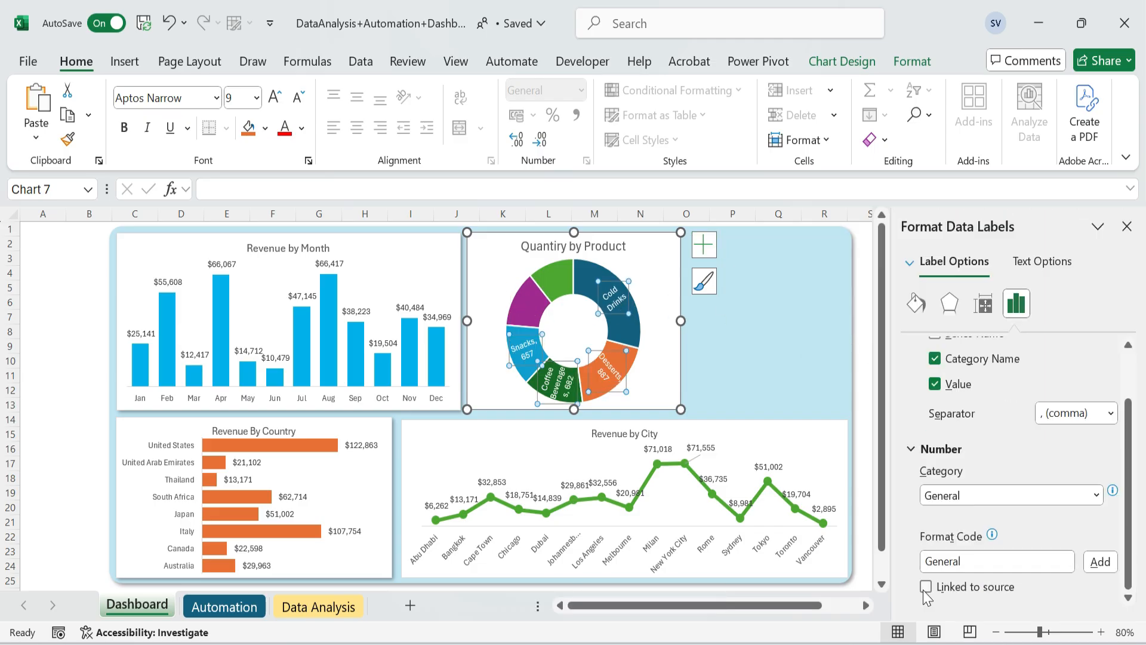
scroll(1126, 443, up, 2)
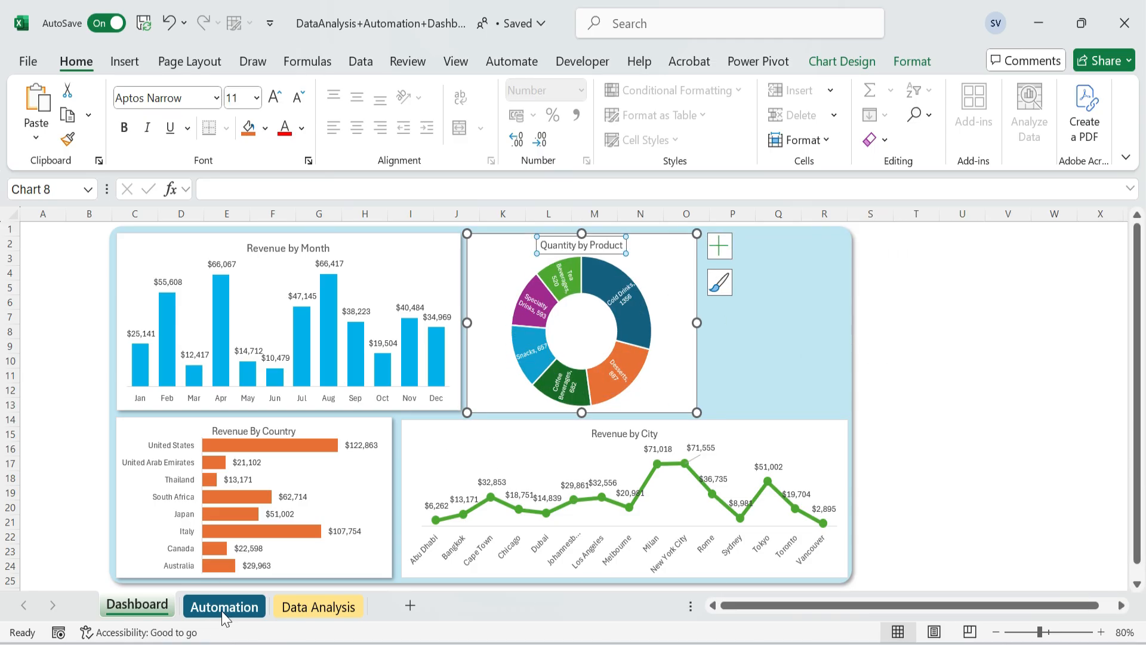
Insert a Funnel chart from the Product Name and Revenue summary on the Automation sheet
click(224, 606)
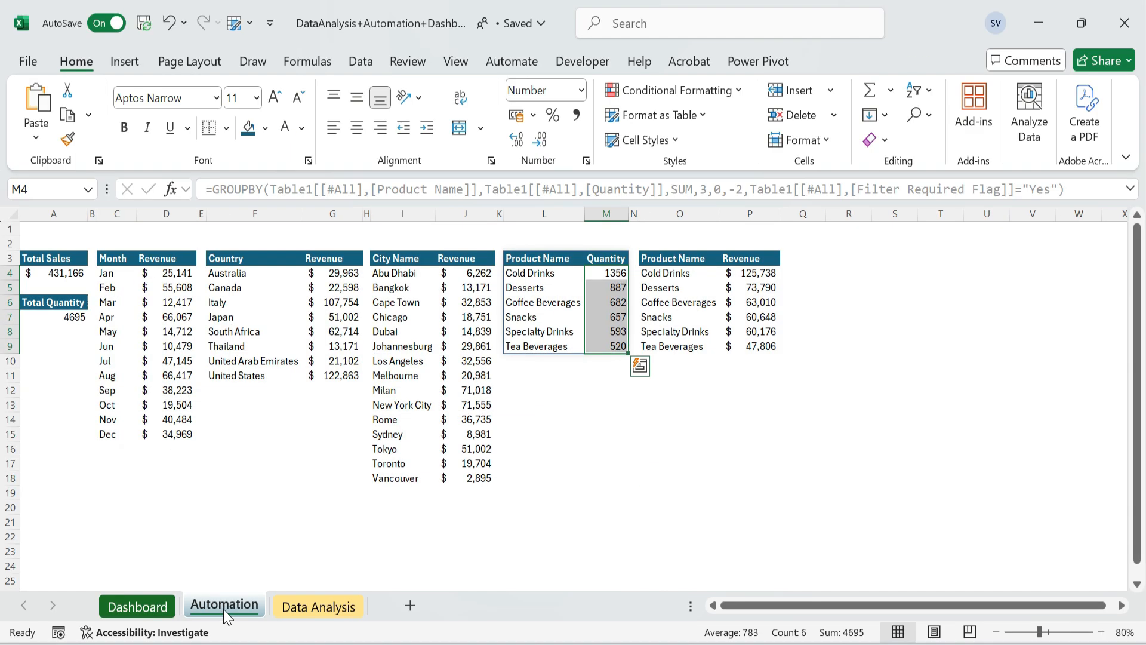
click(681, 259)
click(124, 61)
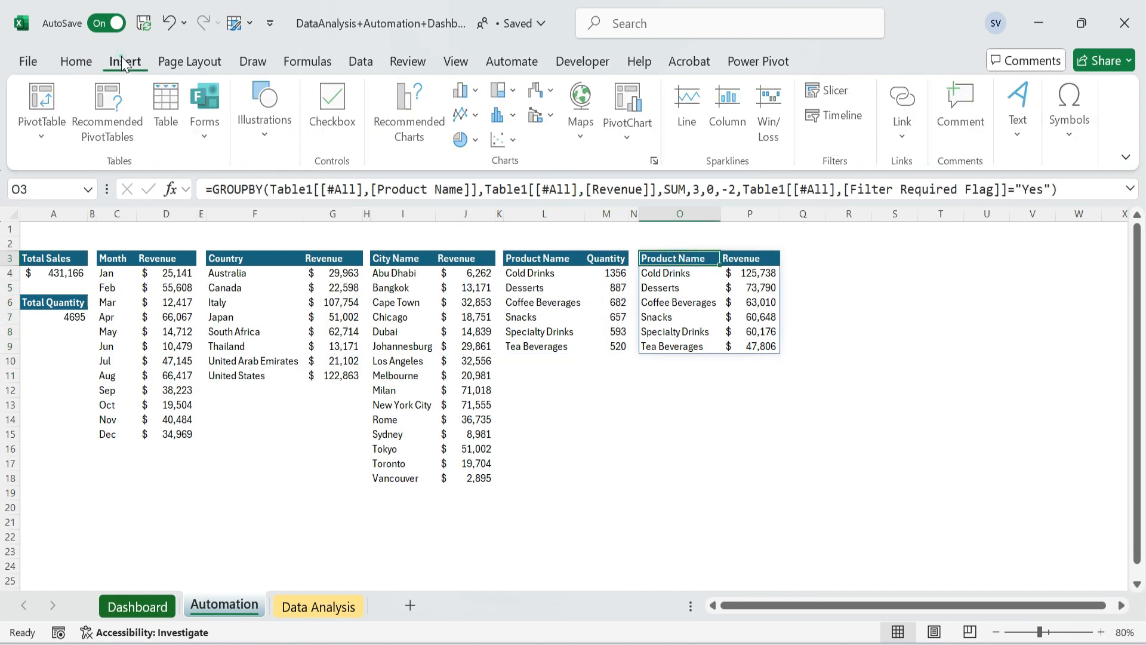
click(401, 120)
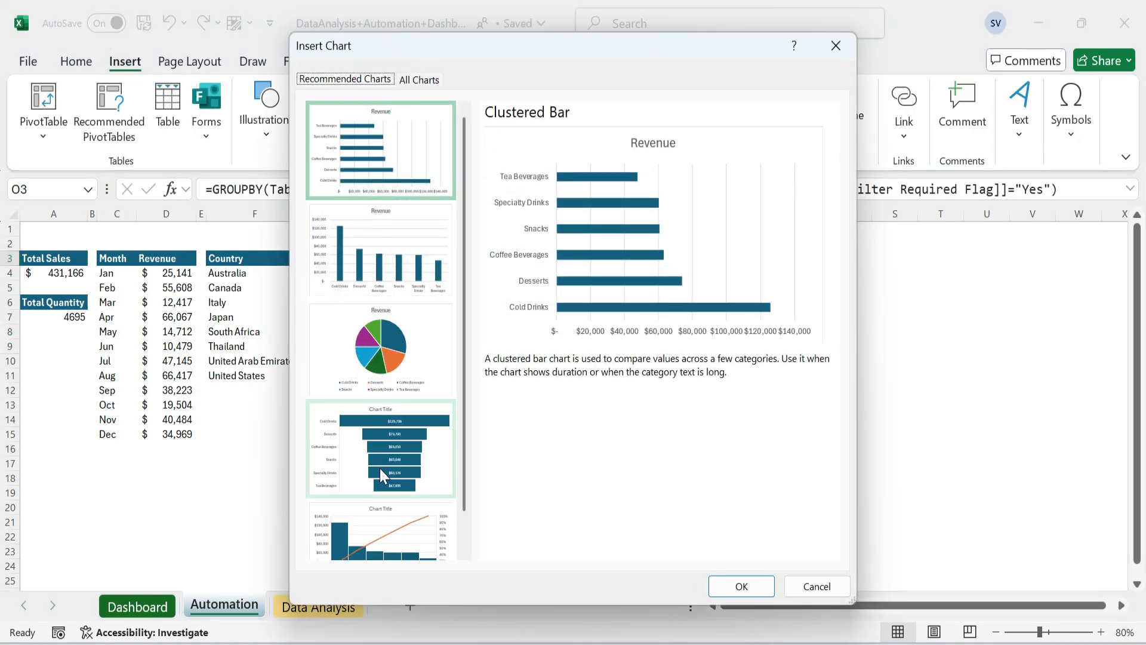
click(382, 475)
click(753, 590)
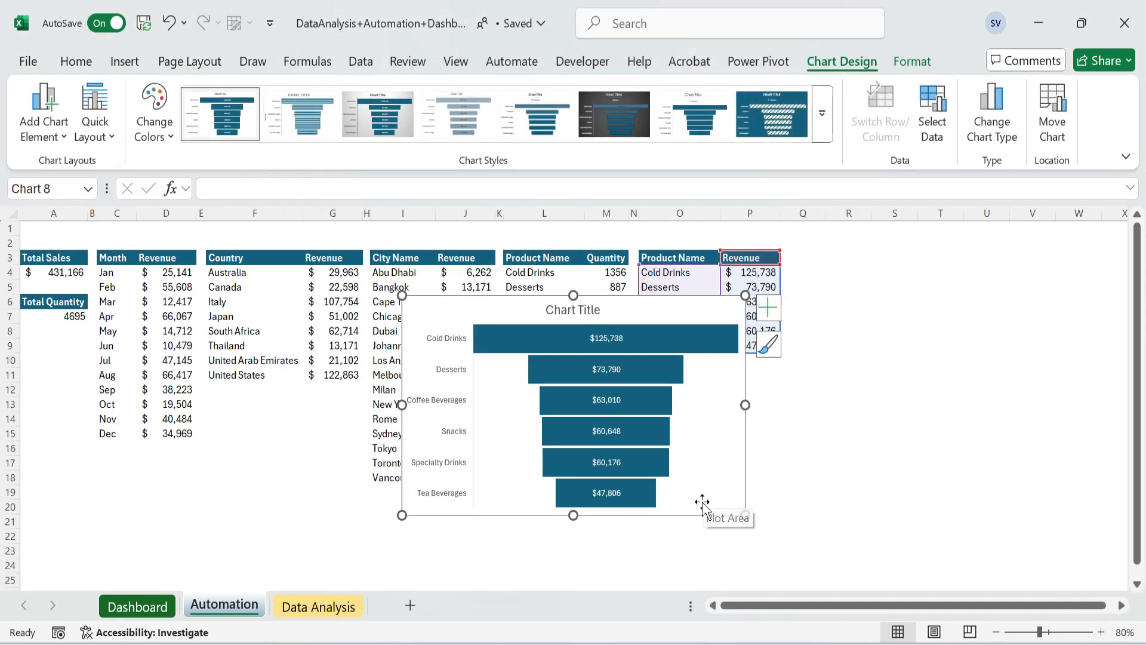
Move the funnel chart to the Dashboard and narrow it to sit beside the Quantity by Product chart
key(ctrl+x)
click(137, 606)
click(746, 356)
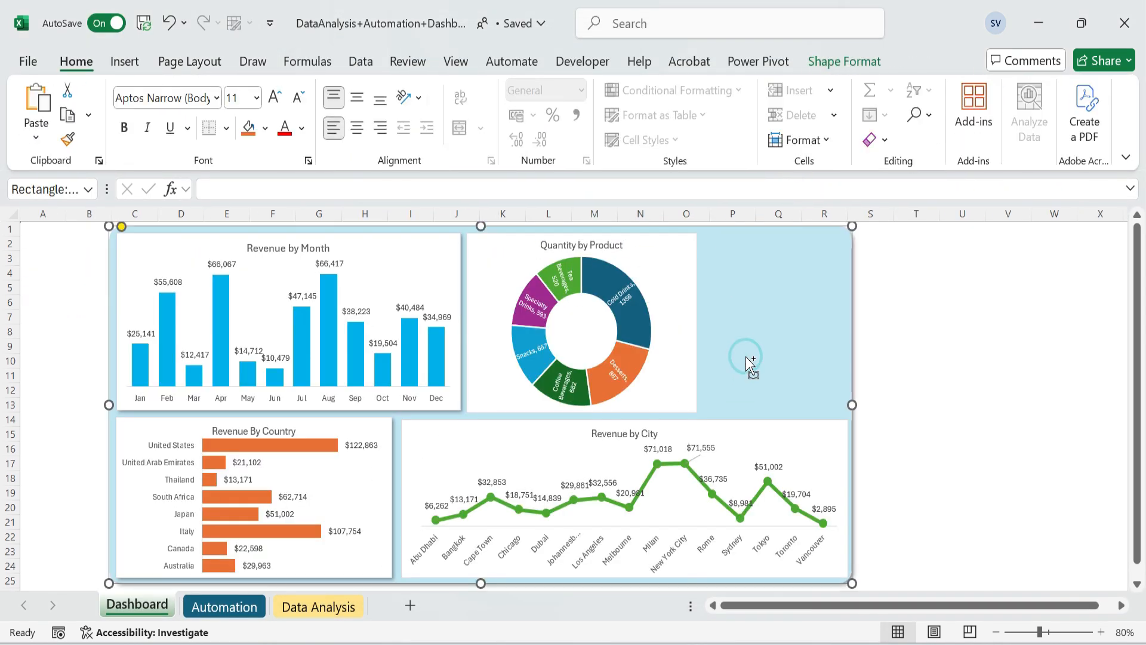
key(ctrl+v)
drag(466, 281, 1056, 284)
drag(1044, 322, 835, 323)
Widen the Dashboard background rectangle and stretch the funnel and Revenue by City charts to its new right edge
click(843, 334)
drag(852, 405, 910, 403)
click(808, 242)
drag(833, 322, 902, 324)
drag(801, 416, 801, 413)
drag(802, 229, 803, 232)
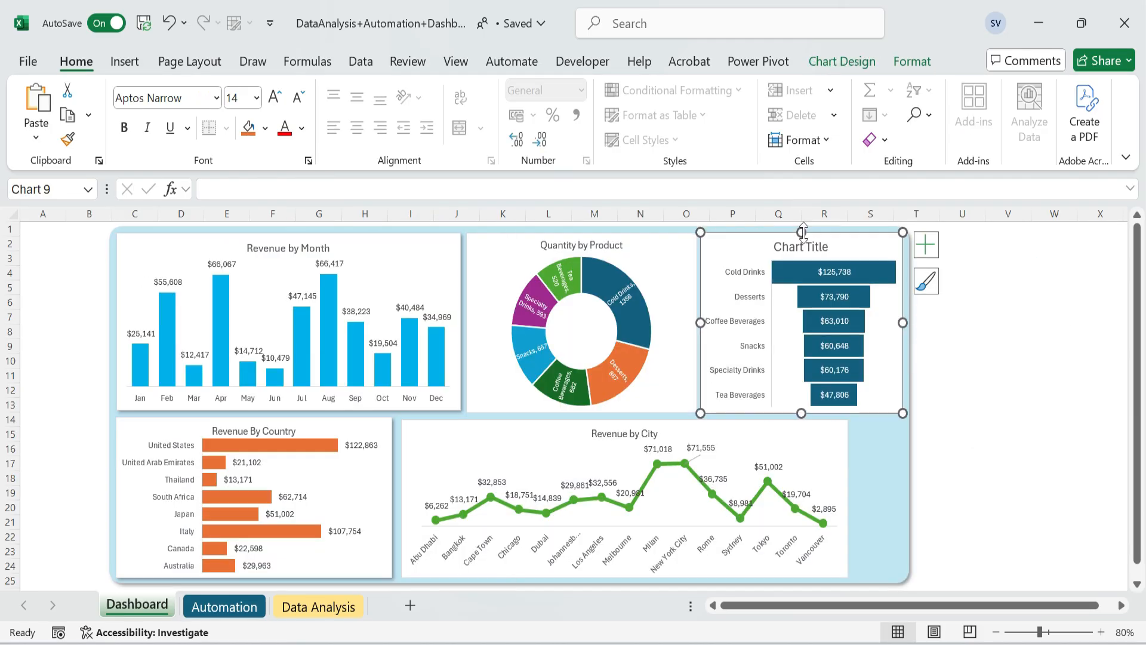
click(841, 499)
drag(848, 498, 904, 497)
Fill the funnel chart's bars with the recently used light yellow
click(792, 323)
click(871, 272)
click(265, 128)
click(251, 507)
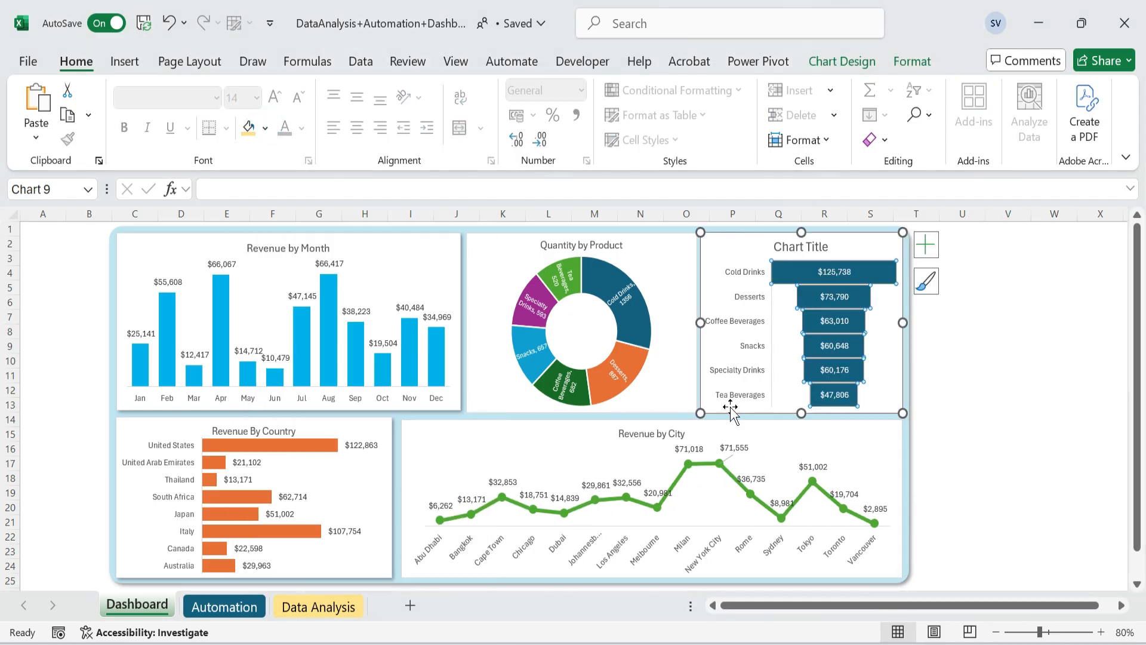
click(1023, 351)
Title the funnel chart Revenue by Product and reduce the title's font size
double_click(801, 246)
text(Revenue by Product)
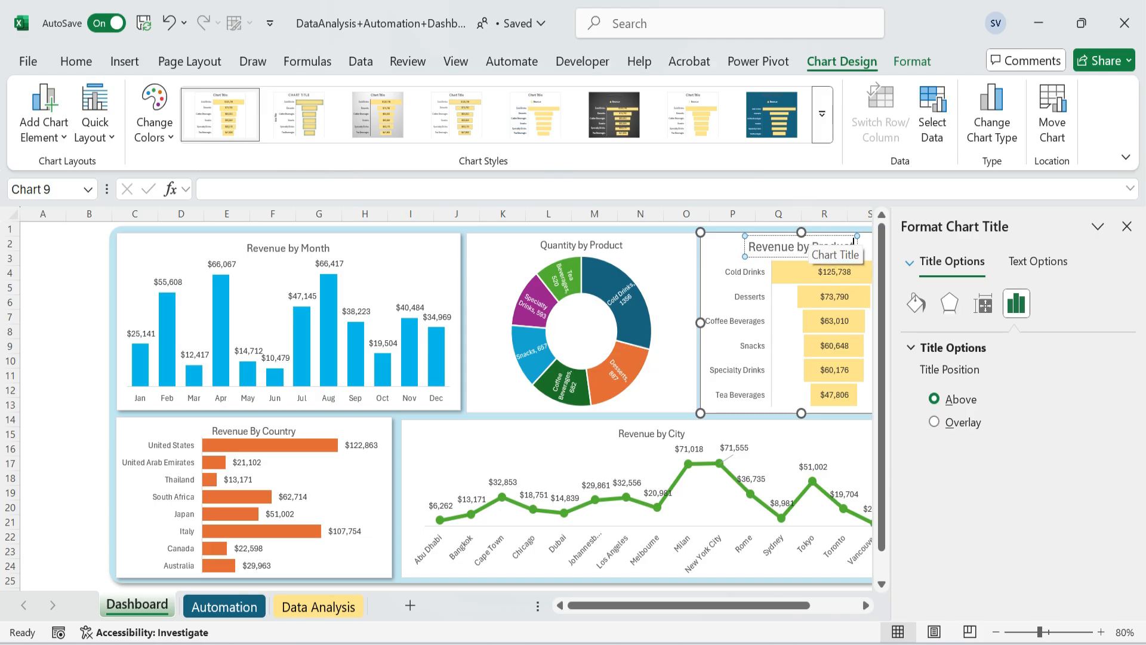
click(1126, 226)
click(75, 62)
click(299, 97)
click(963, 375)
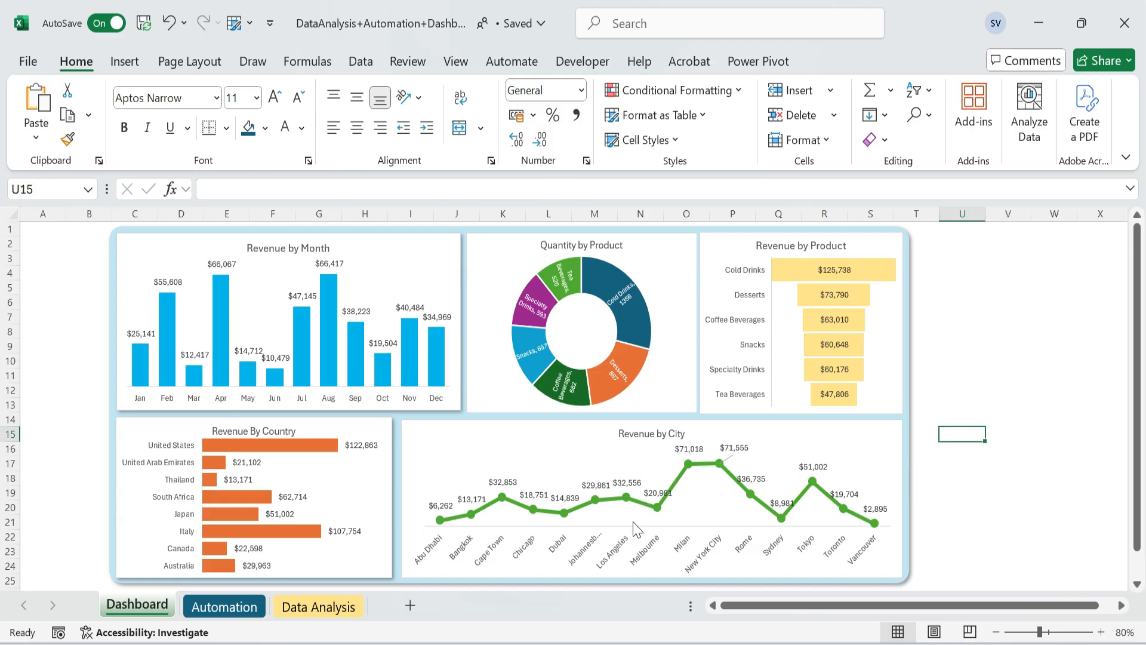
Review the Automation summaries and the source table on the Data Analysis sheet, selecting the table's full data range
click(236, 610)
click(668, 402)
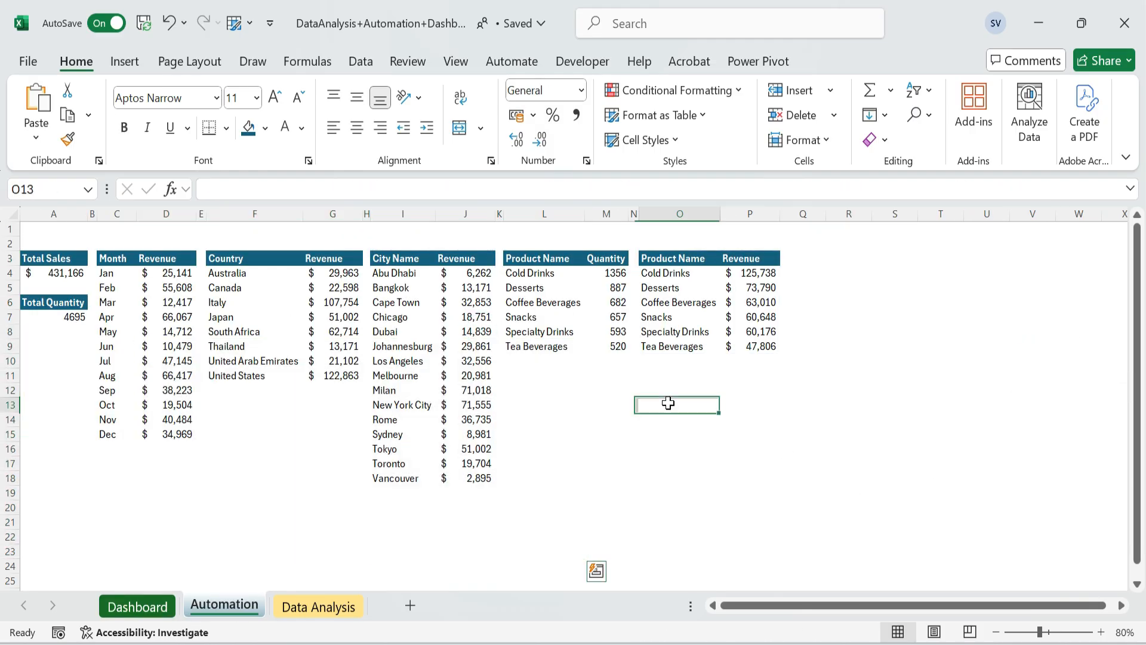
key(ctrl+Page_Up)
click(318, 607)
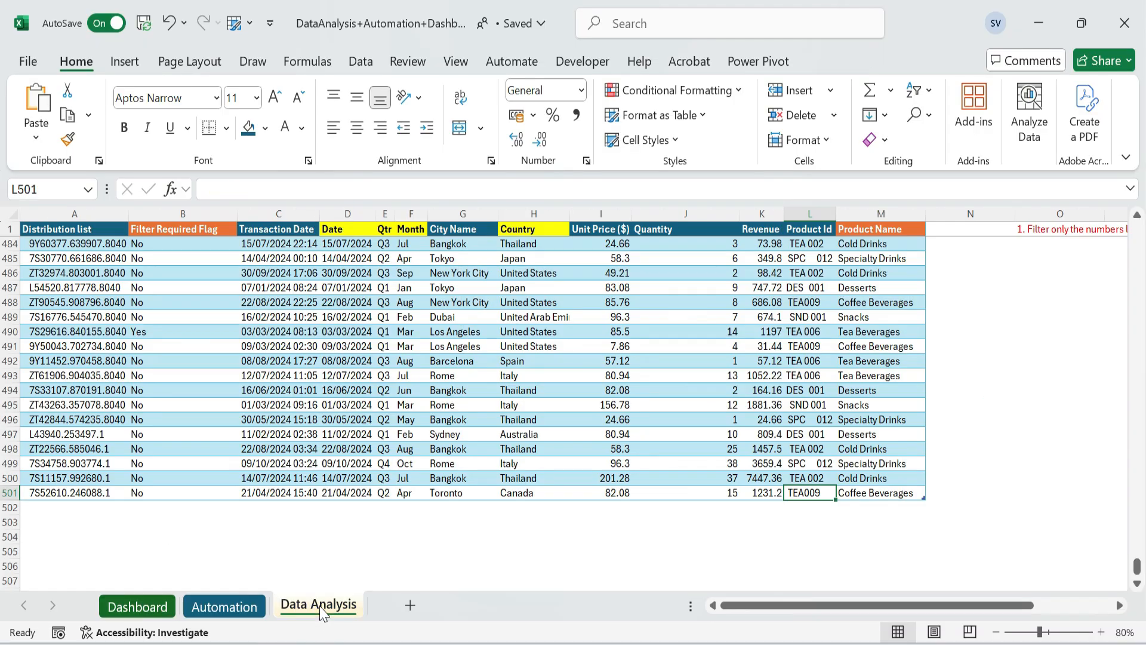
key(ctrl+Home)
key(ctrl+Up)
key(ctrl+shift+Right)
key(ctrl+shift+Down)
Look over the summary ranges on the Automation sheet and return to the Dashboard charts
key(ctrl+Page_Up)
key(ctrl+Home)
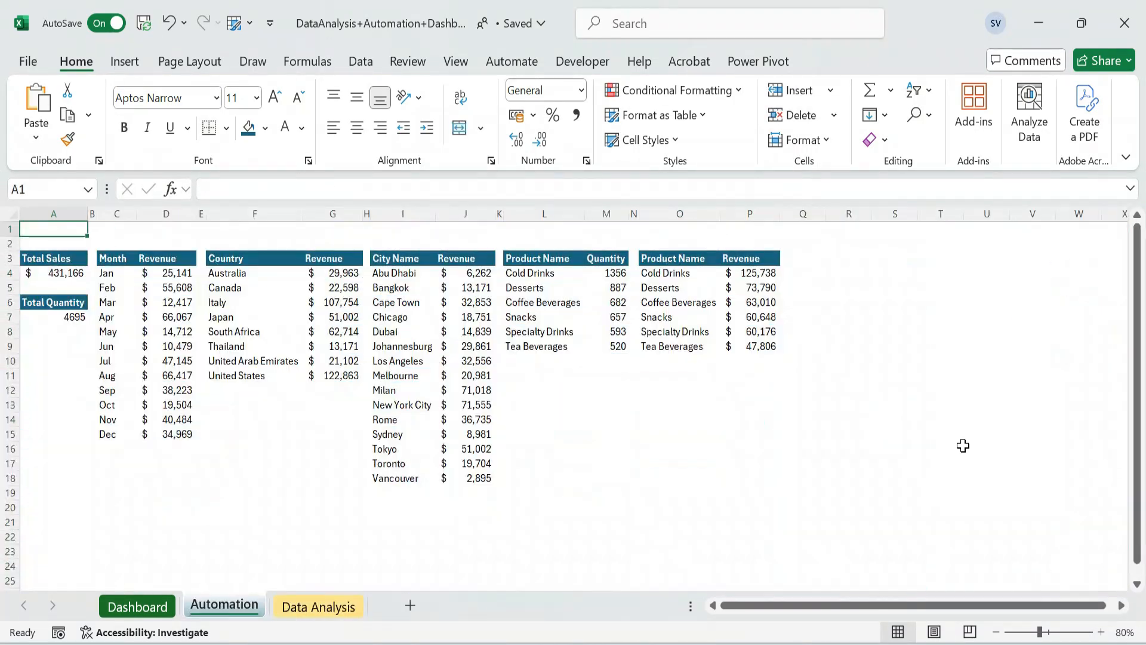
key(ctrl+Down)
key(ctrl+Right)
key(ctrl+Right)
key(ctrl+shift+Right)
key(ctrl+shift+Down)
key(ctrl+Page_Up)
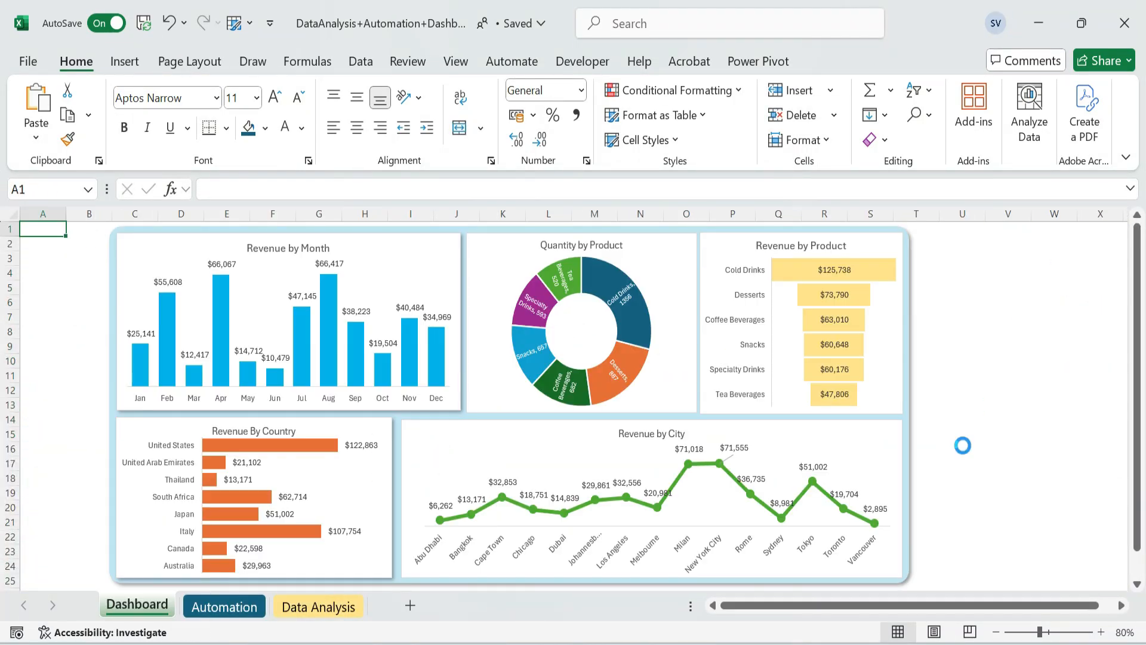